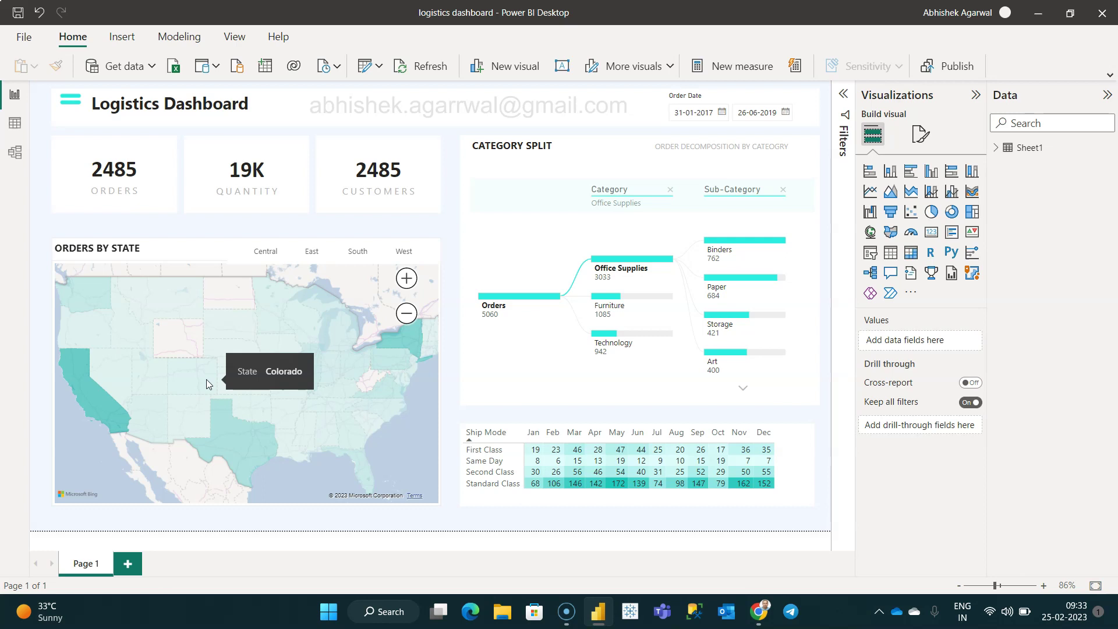
Filter the dashboard by the East and Central regions in turn, and clear the region selection to show all regions
click(452, 322)
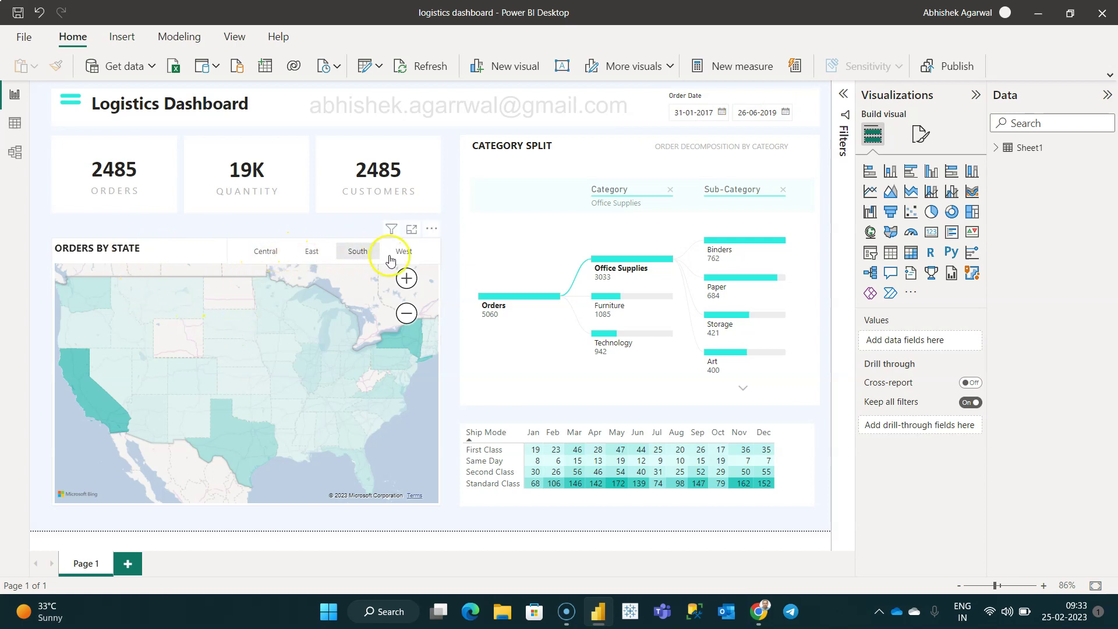
click(270, 252)
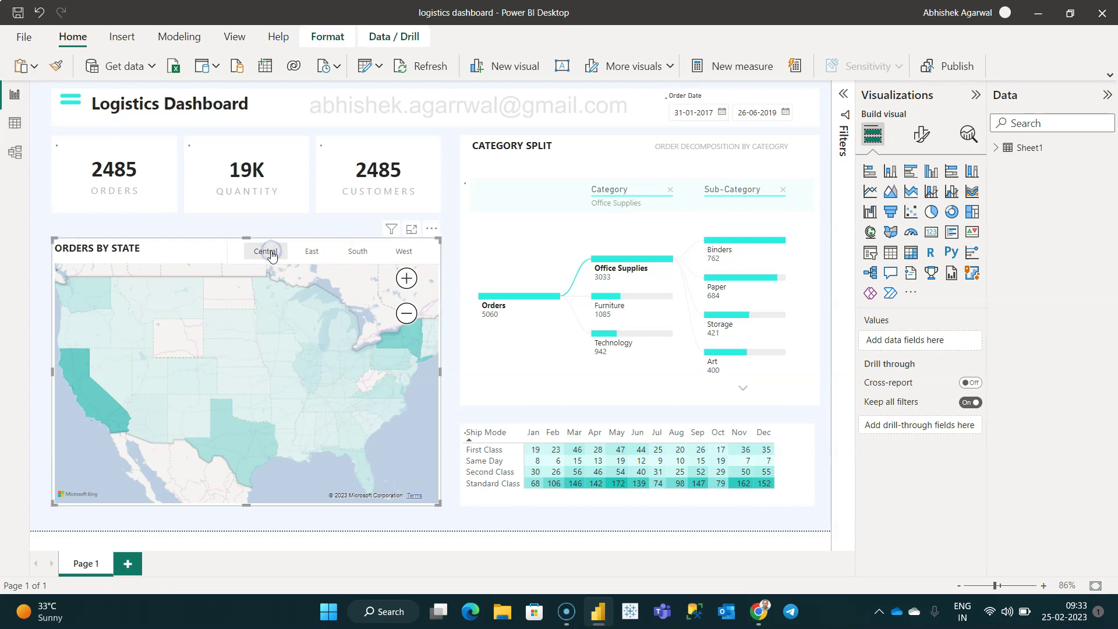
click(311, 252)
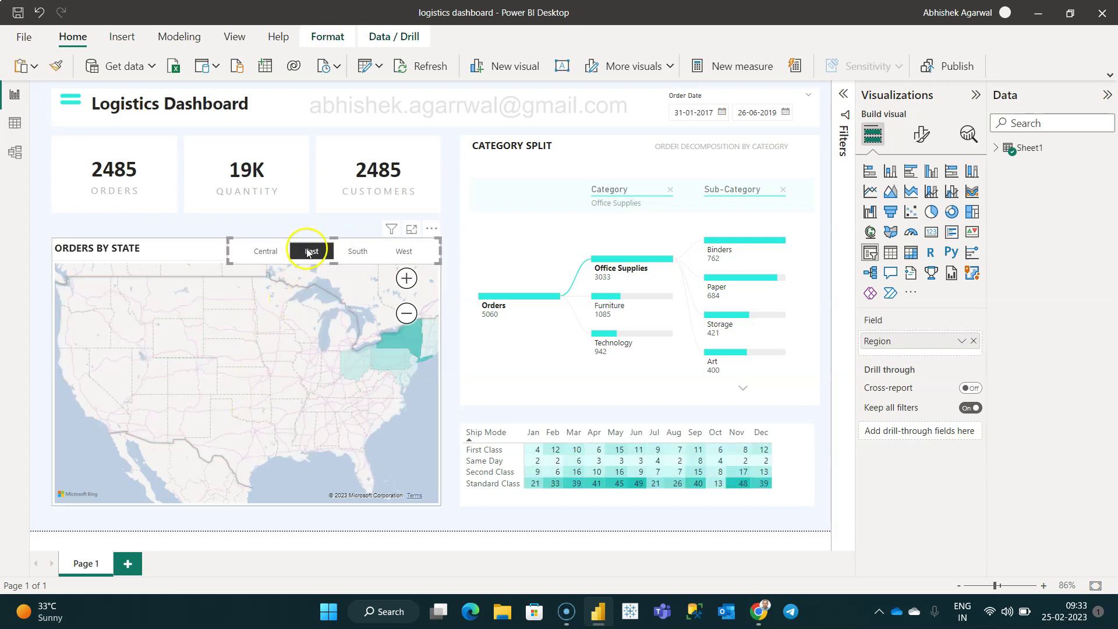
click(267, 252)
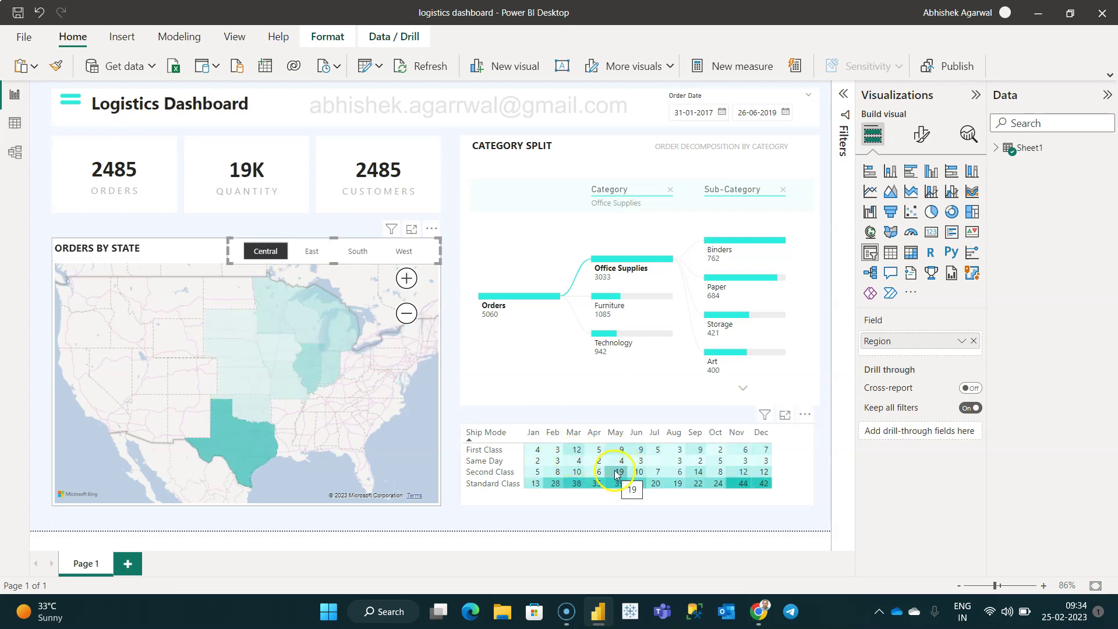
click(272, 256)
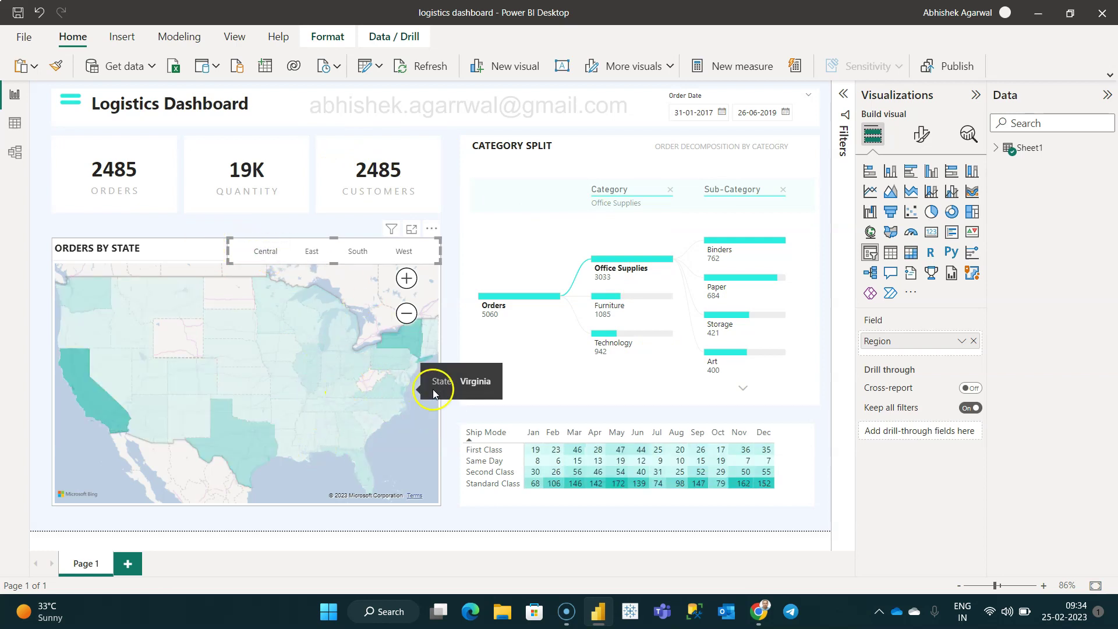
click(452, 330)
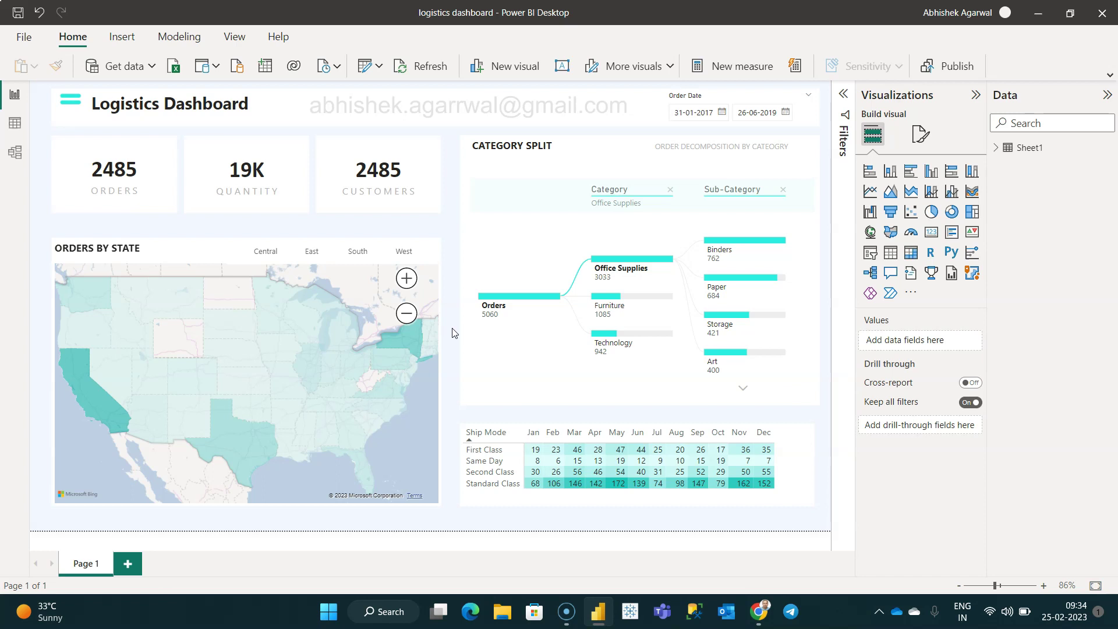
click(444, 323)
Switch to Google Drive in Chrome and browse the files in the Datasets folder
key(super+Tab)
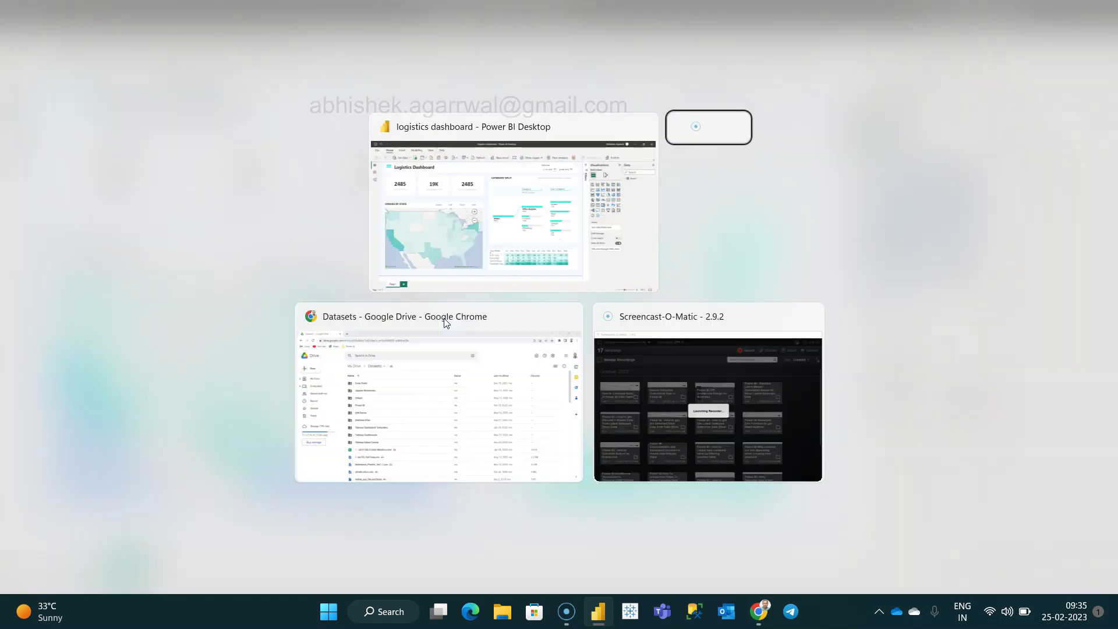
click(443, 323)
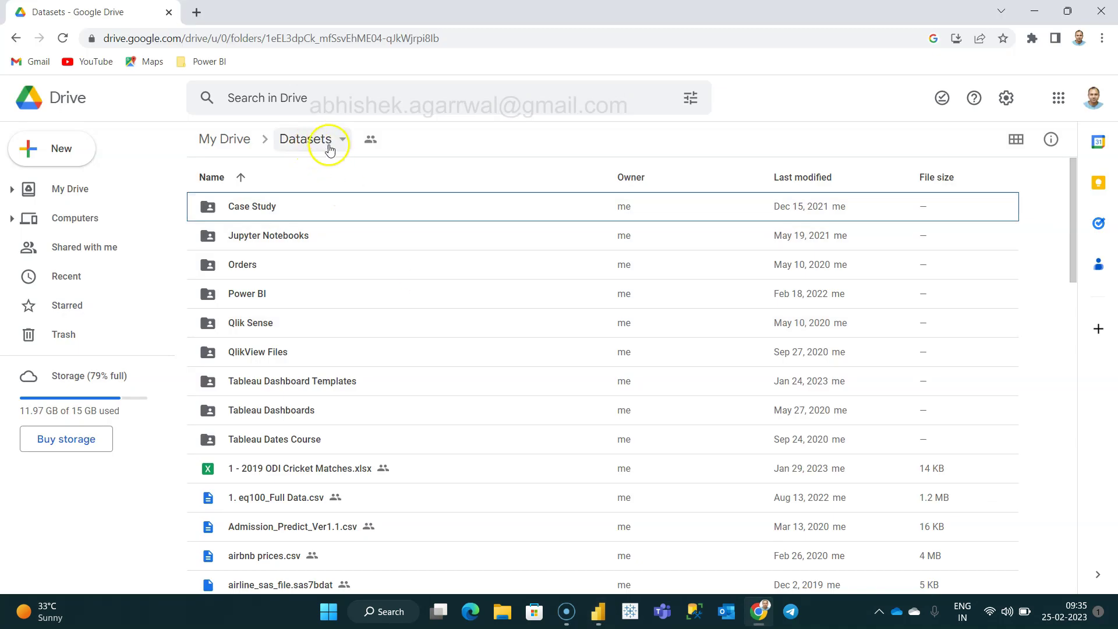
scroll(438, 385, down, 6)
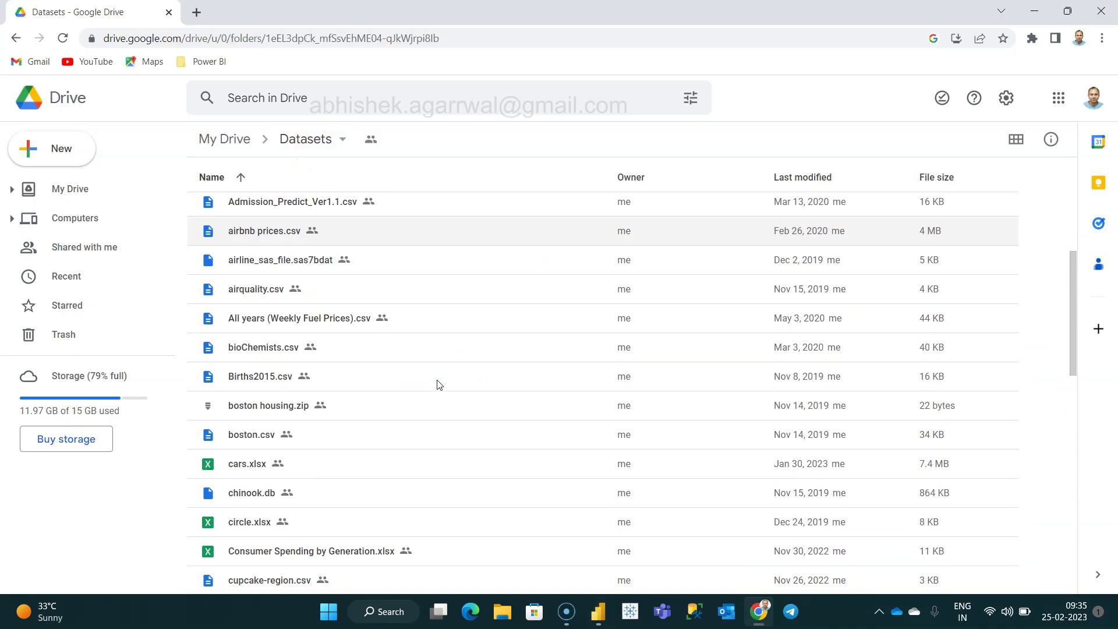
scroll(438, 384, down, 8)
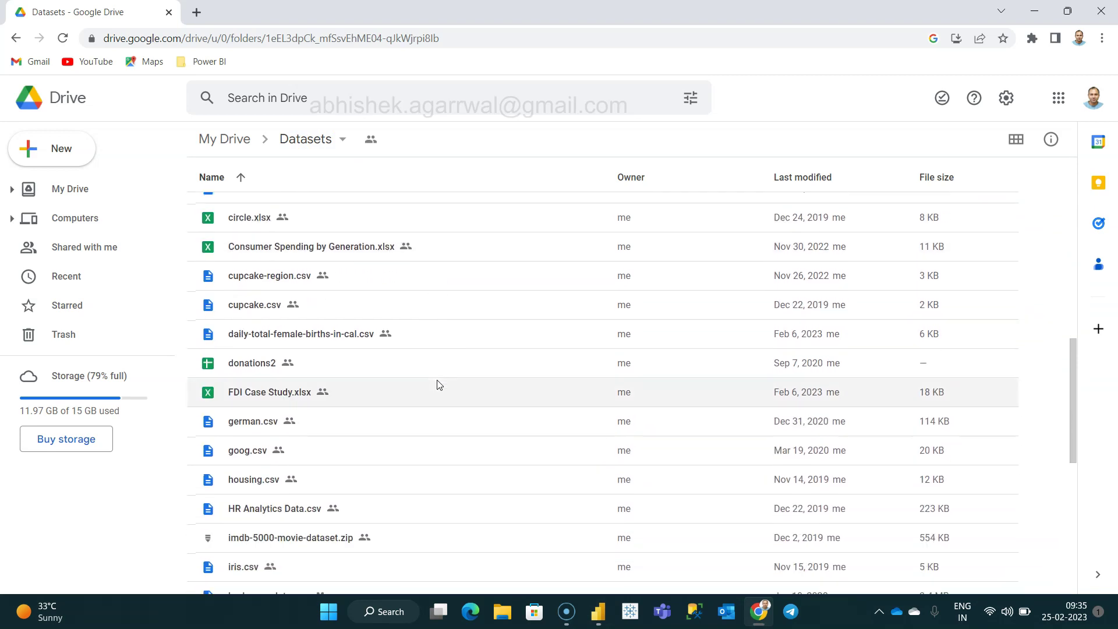
scroll(438, 384, down, 5)
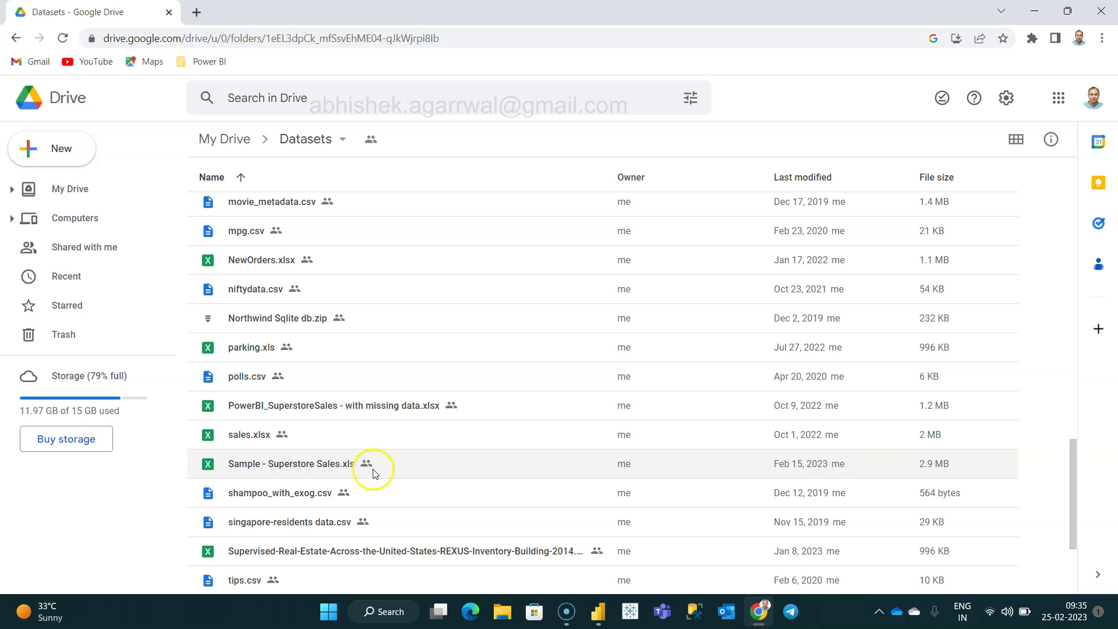
scroll(413, 469, down, 2)
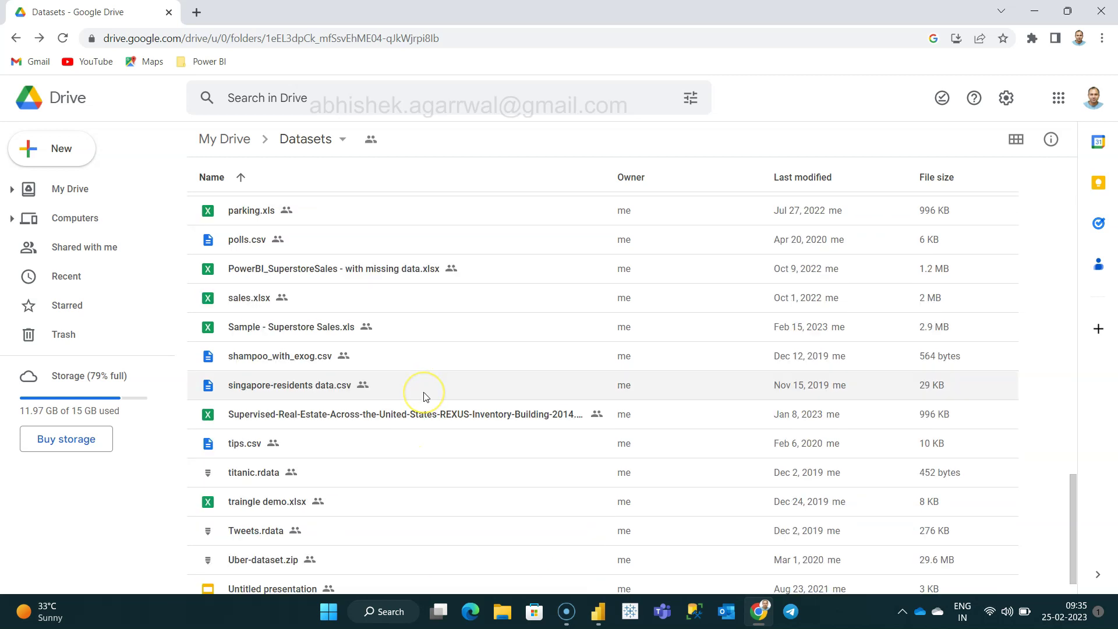
scroll(424, 396, up, 20)
Open the Power BI folder to locate PowerBI_SuperstoreSales.xlsx, and switch back to the report in Power BI Desktop
double_click(284, 302)
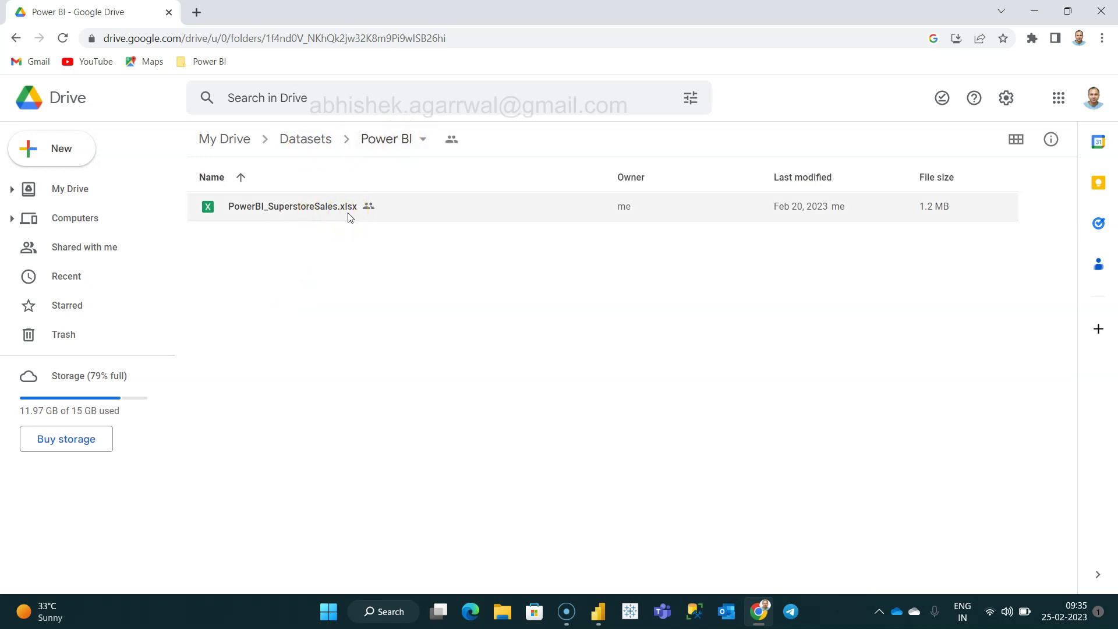
click(441, 274)
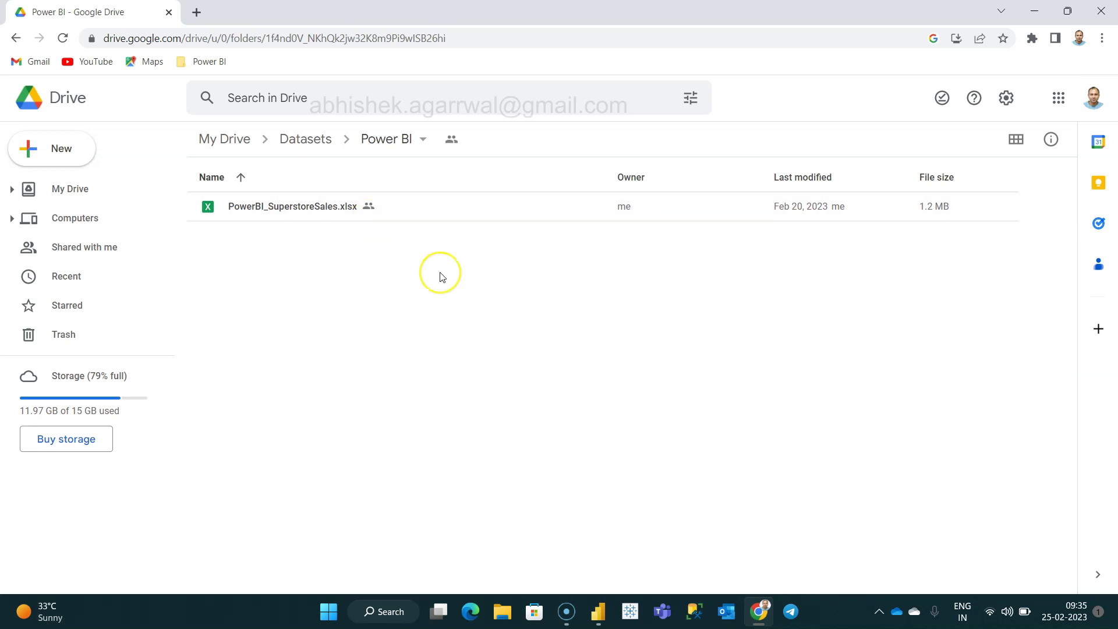
key(Tab)
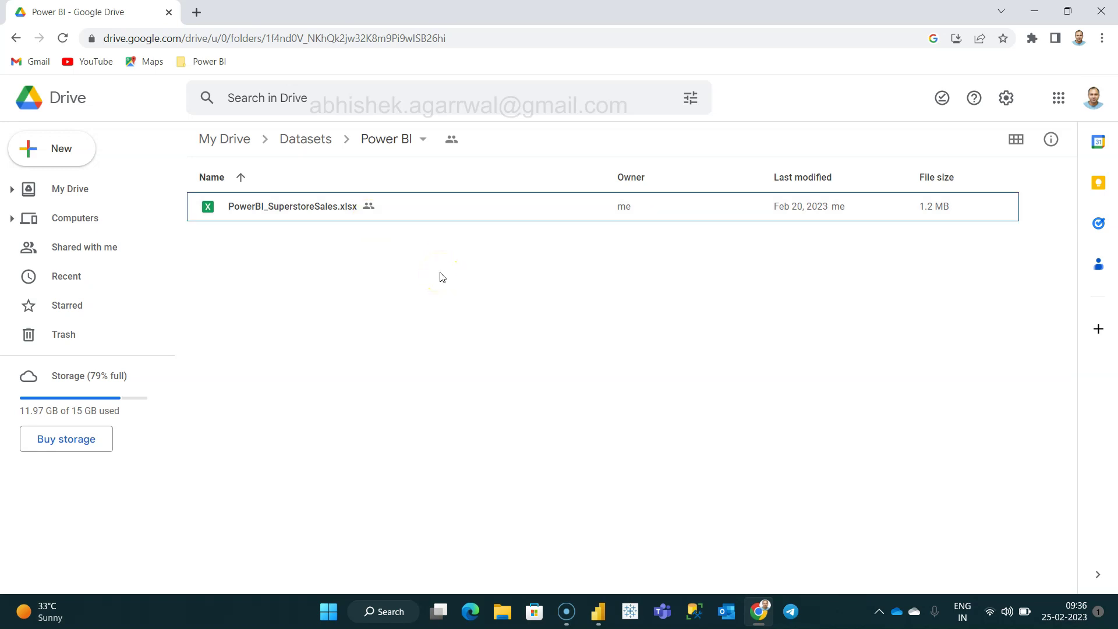
key(alt+Tab)
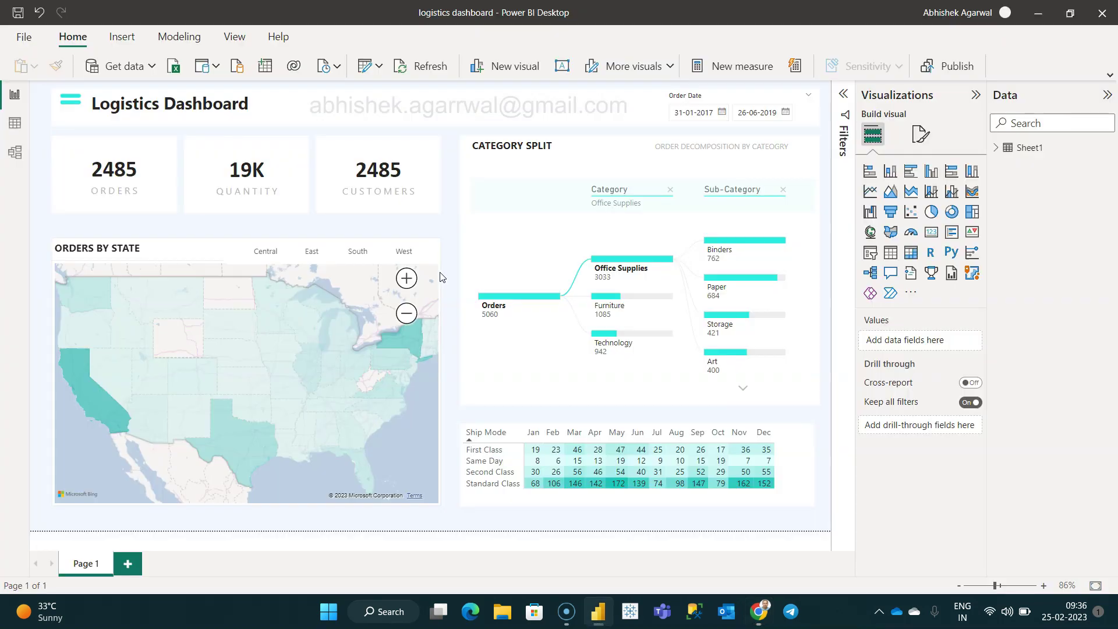
Add a new blank page to the report and expand the Sheet1 table to list its fields
click(297, 239)
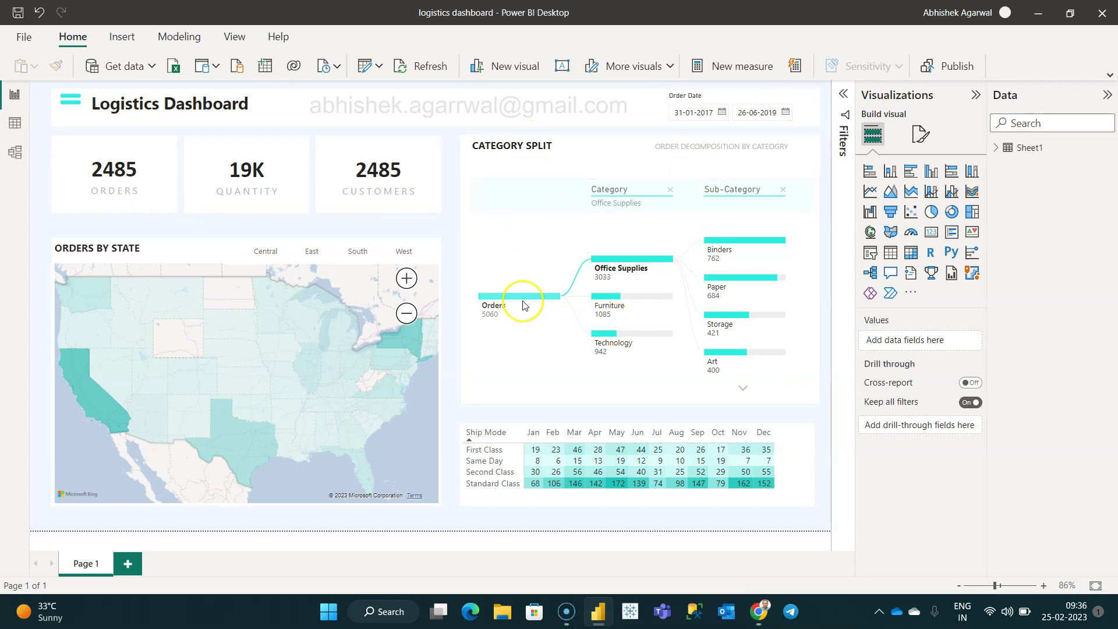
mouse_move(523, 306)
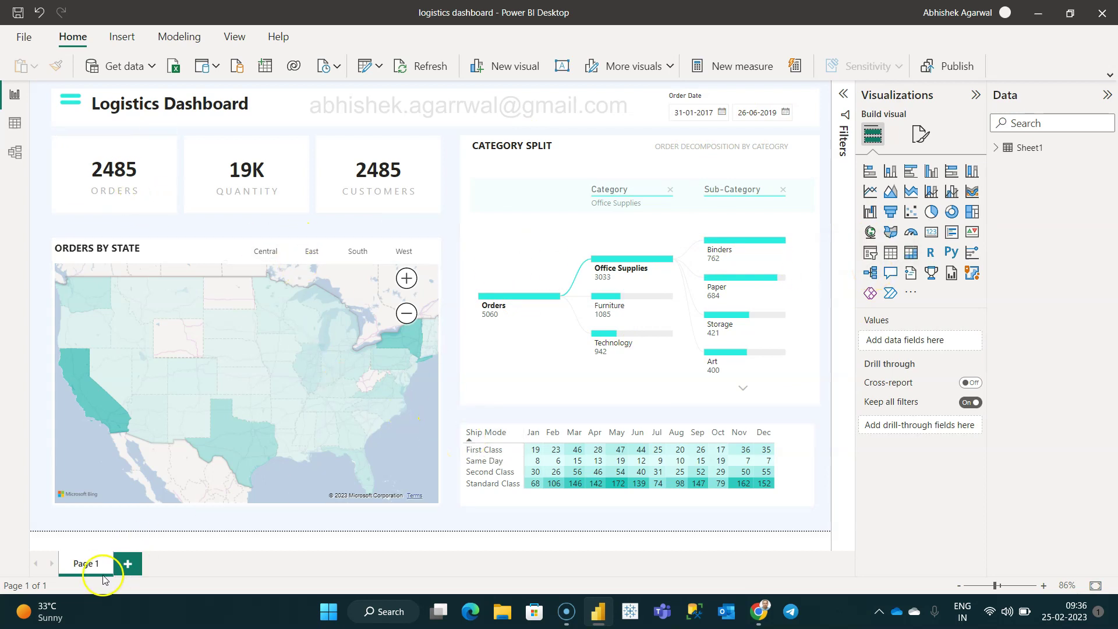
click(127, 563)
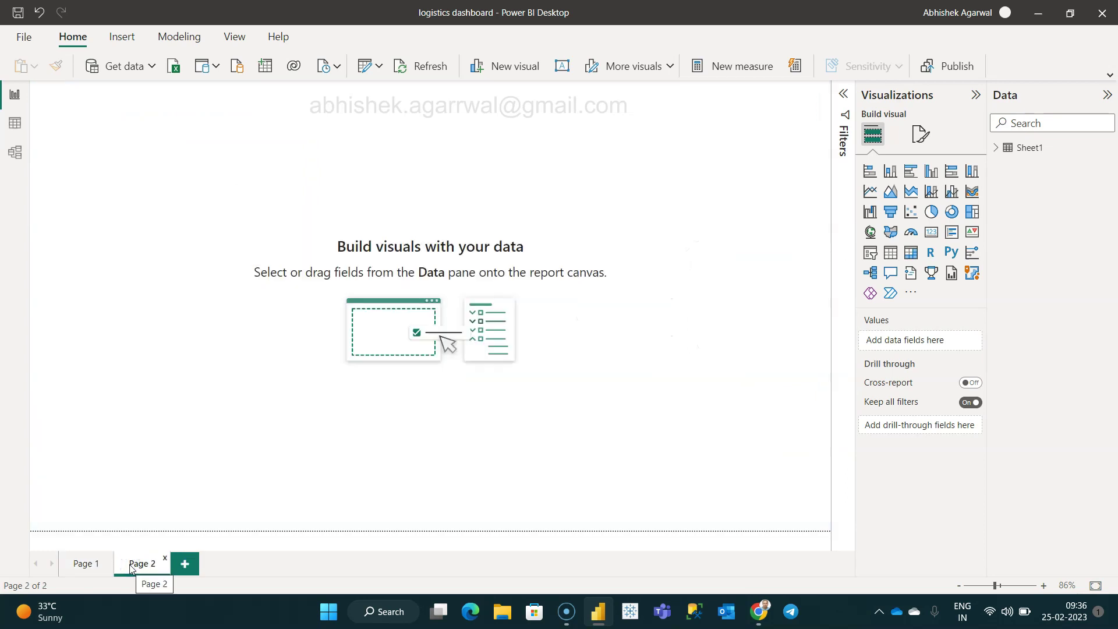
click(150, 68)
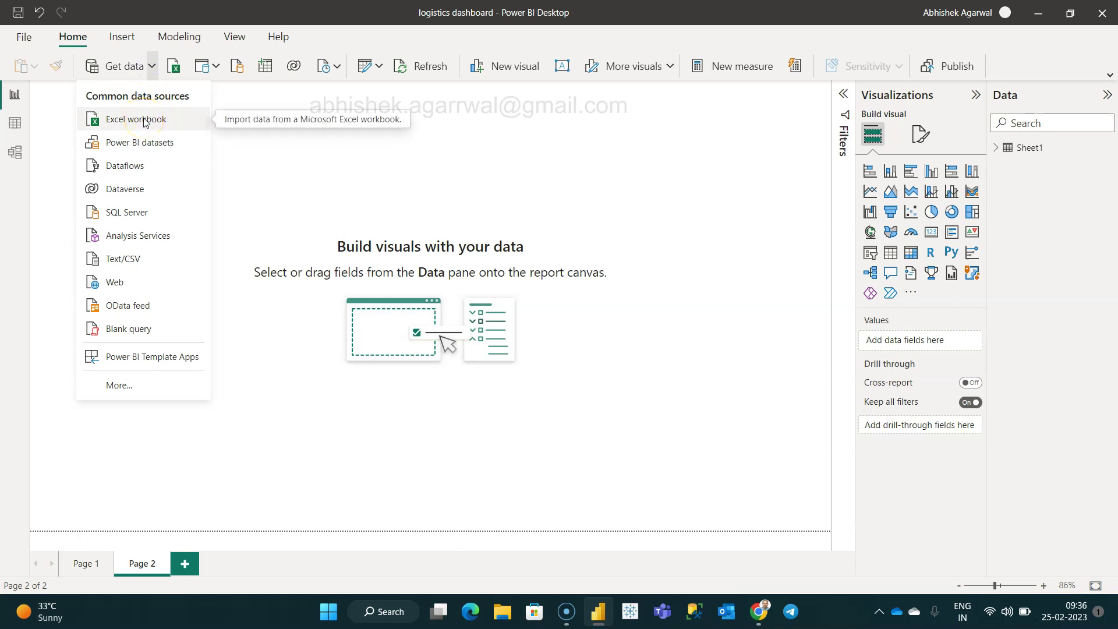
click(996, 150)
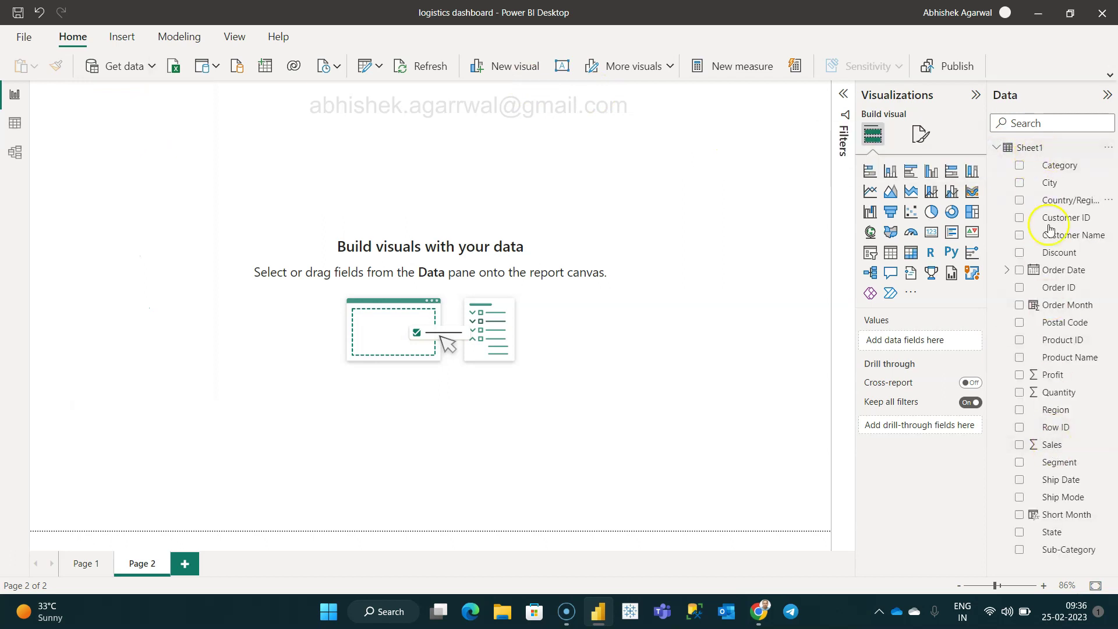
Examine the order, customer and product columns of the Sheet1 data table, and return to the report page
click(26, 133)
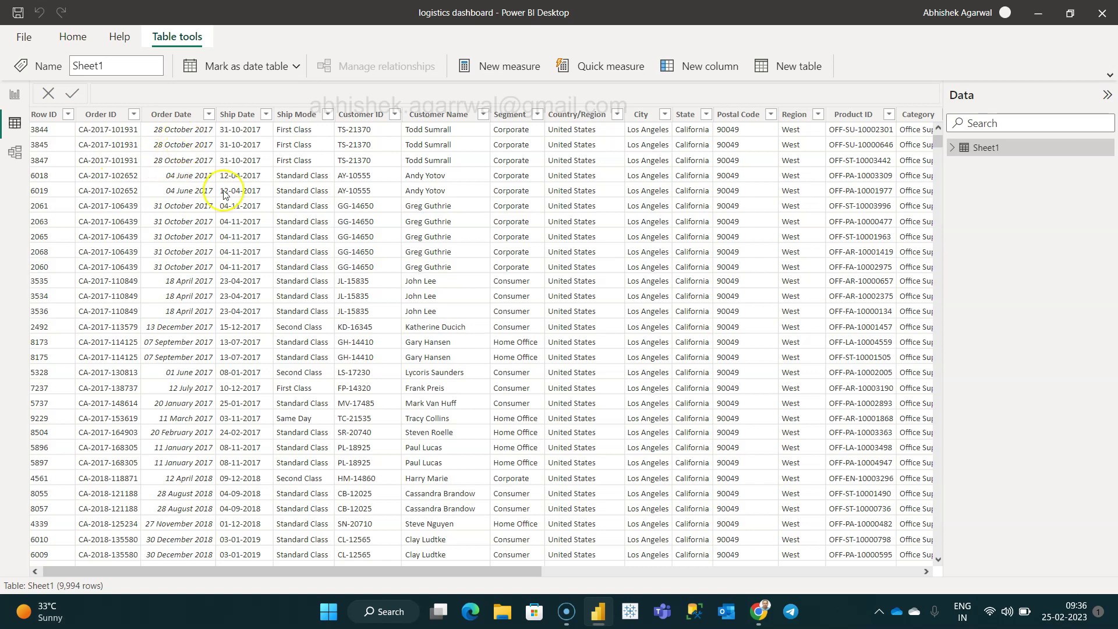
scroll(463, 190, right, 3)
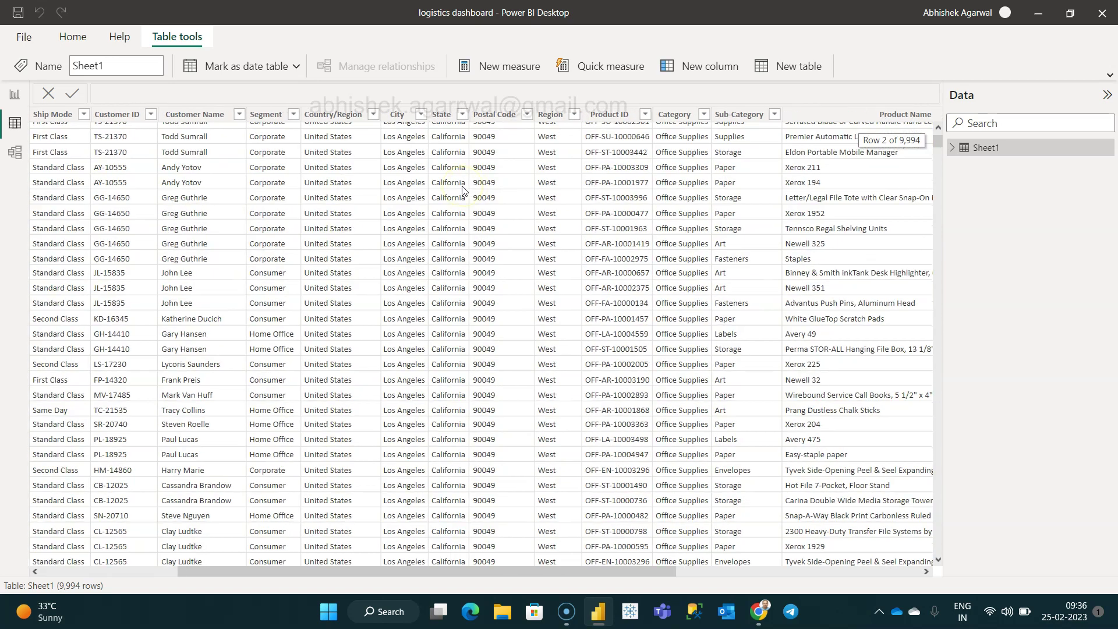
scroll(463, 190, right, 3)
scroll(463, 190, left, 5)
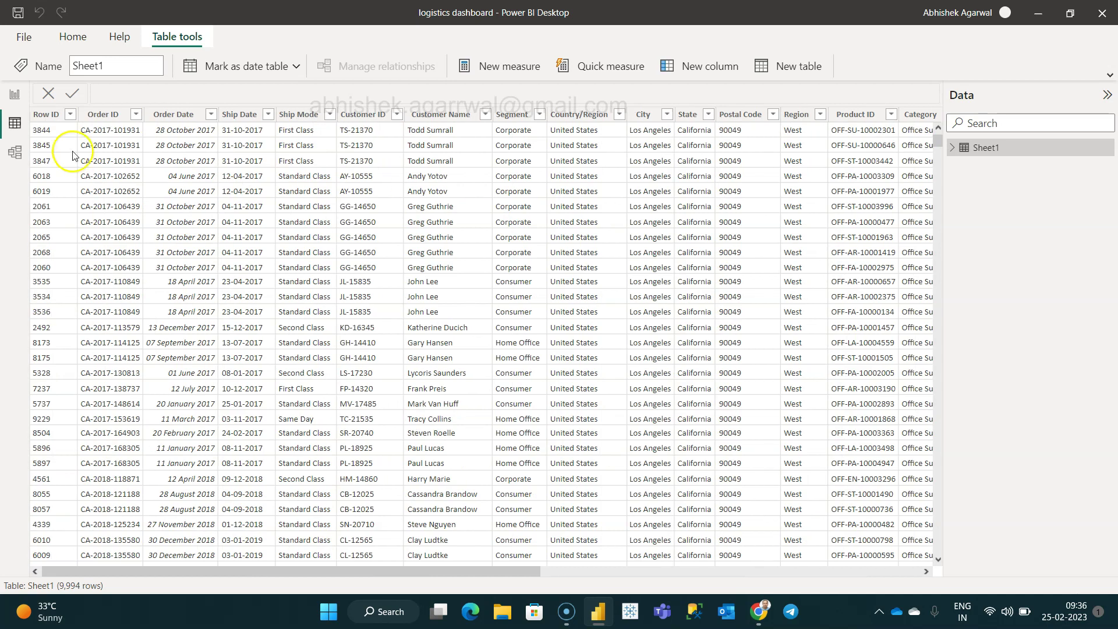
click(14, 98)
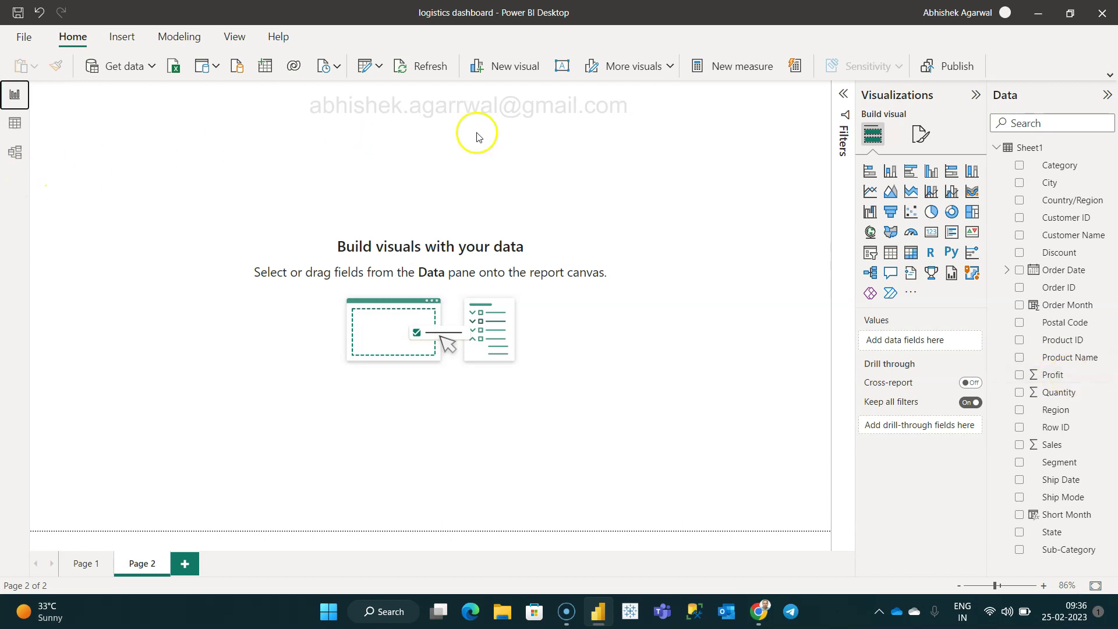
Expand the ribbon and inspect the Sales, Quantity, Discount, Profit, Short Month and Order Month columns in the Sheet1 data table
click(1108, 75)
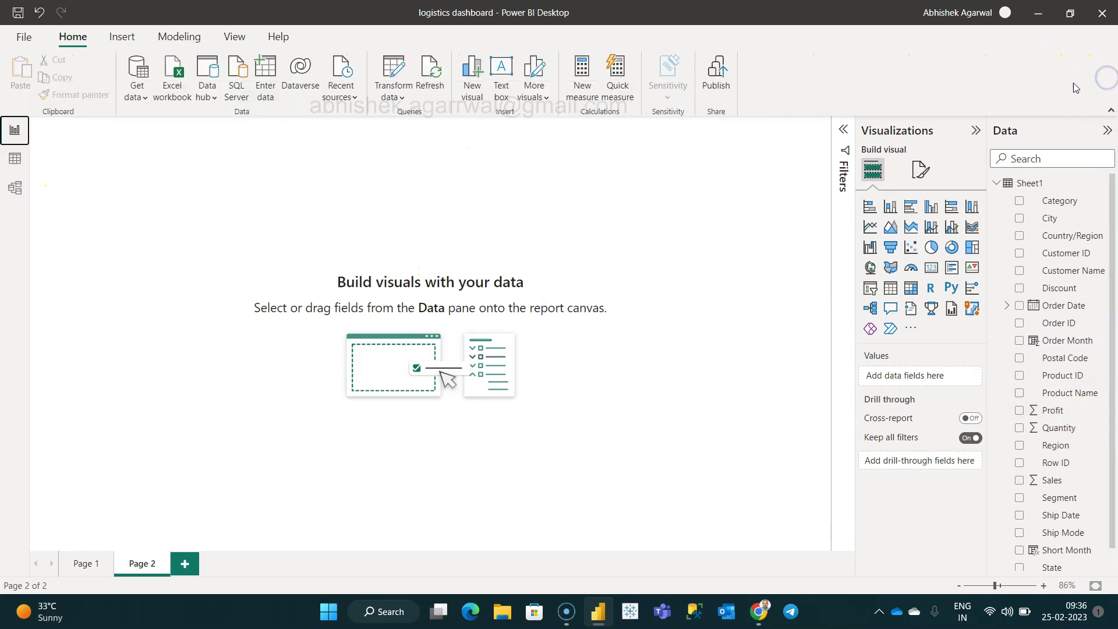
click(16, 163)
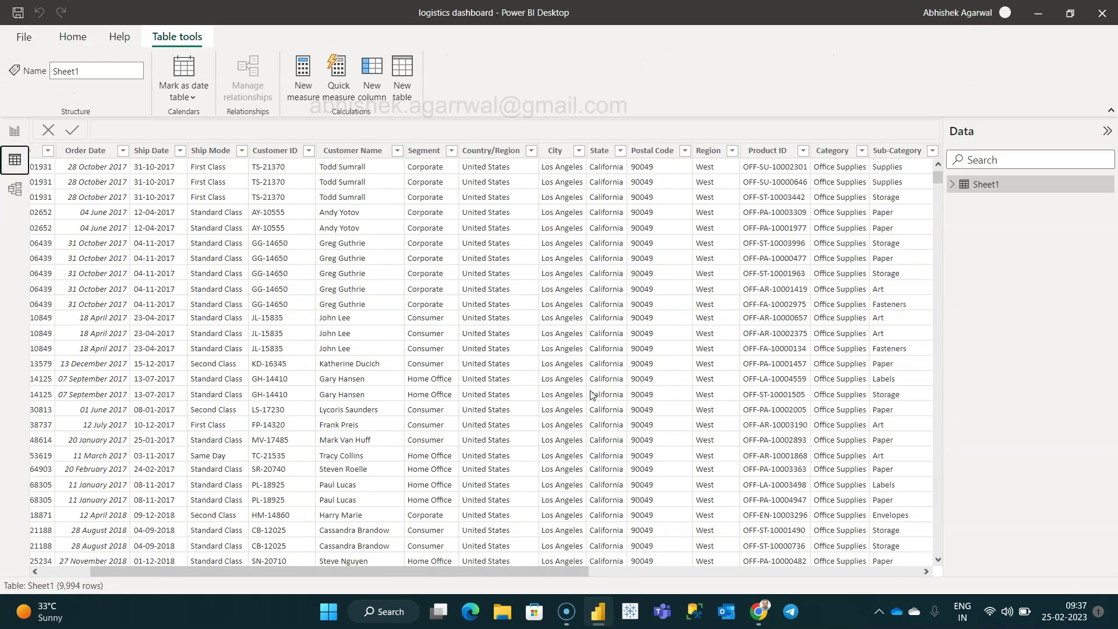
scroll(591, 394, right, 10)
click(631, 178)
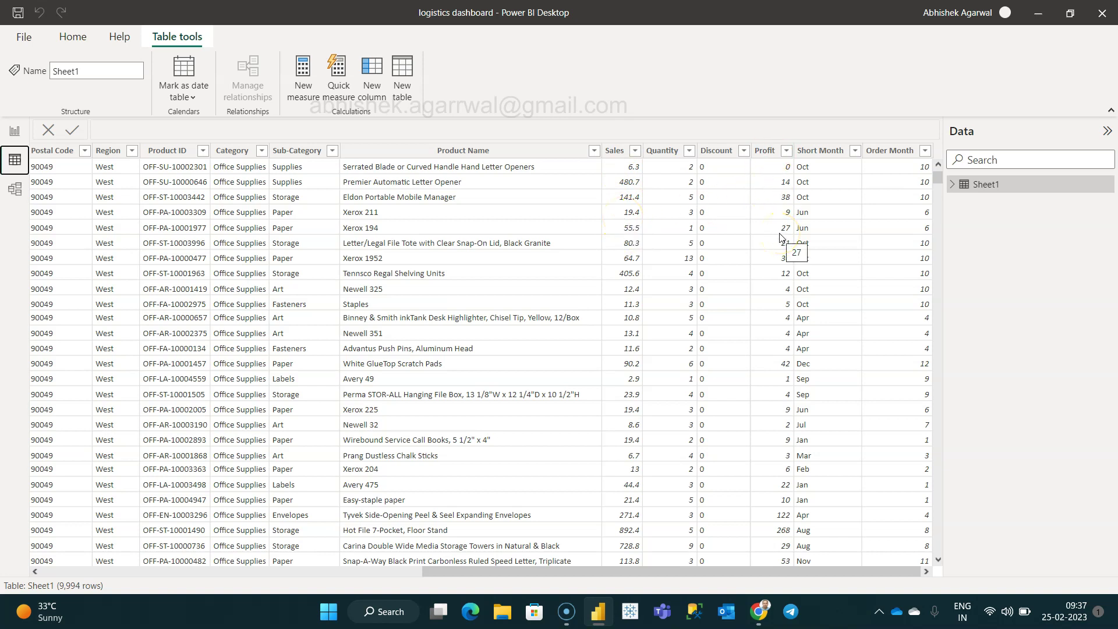
Return to the blank report page and open the Sheet1 query in Power Query Editor
click(14, 131)
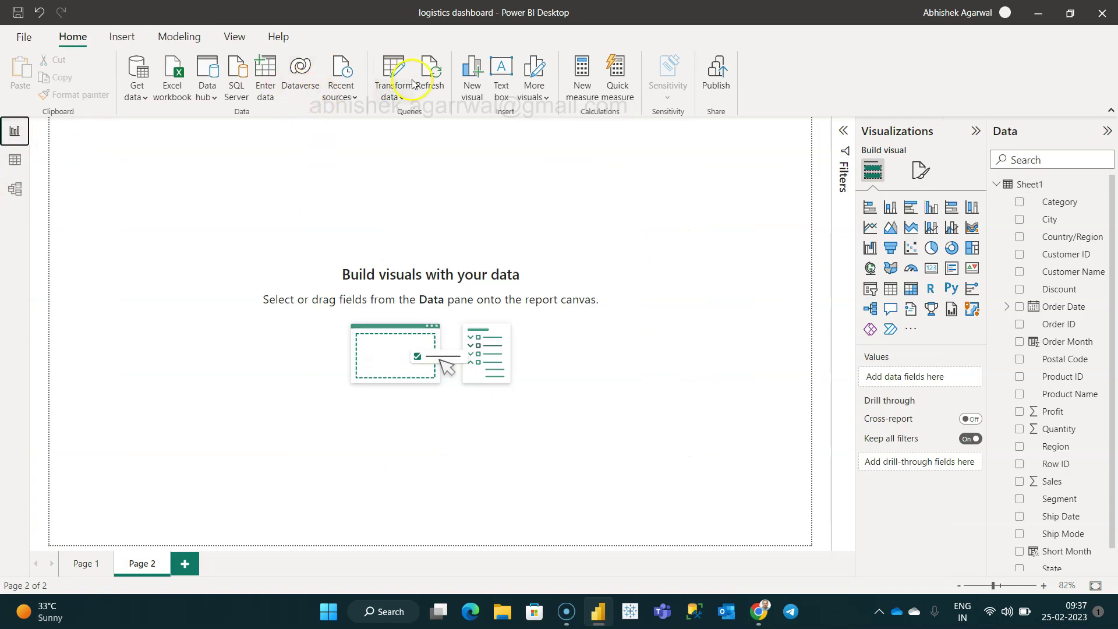
click(394, 69)
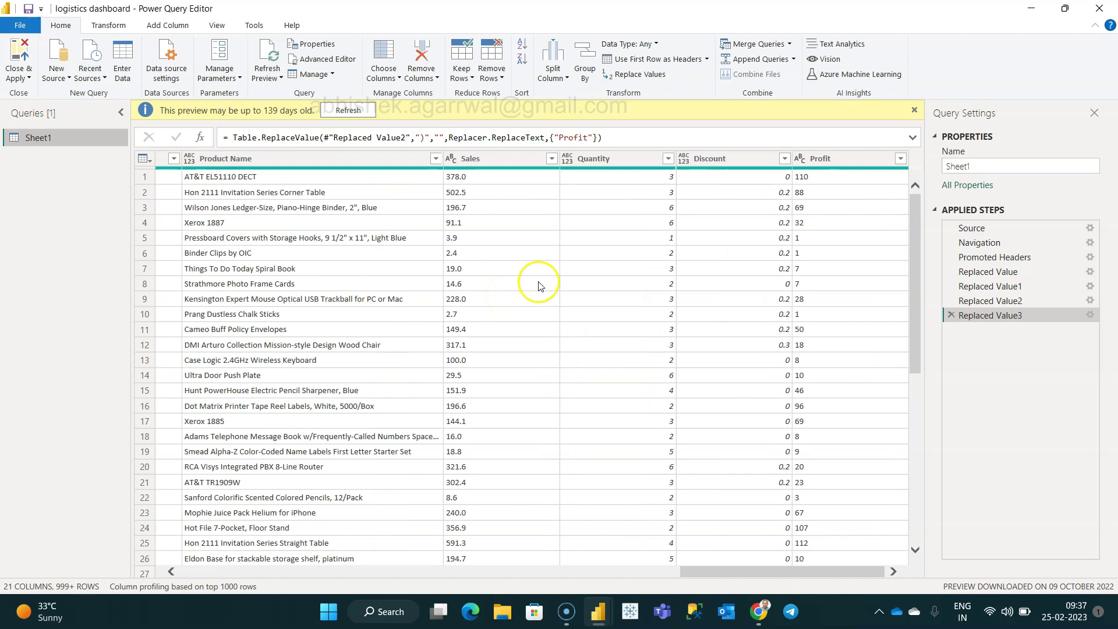
click(484, 158)
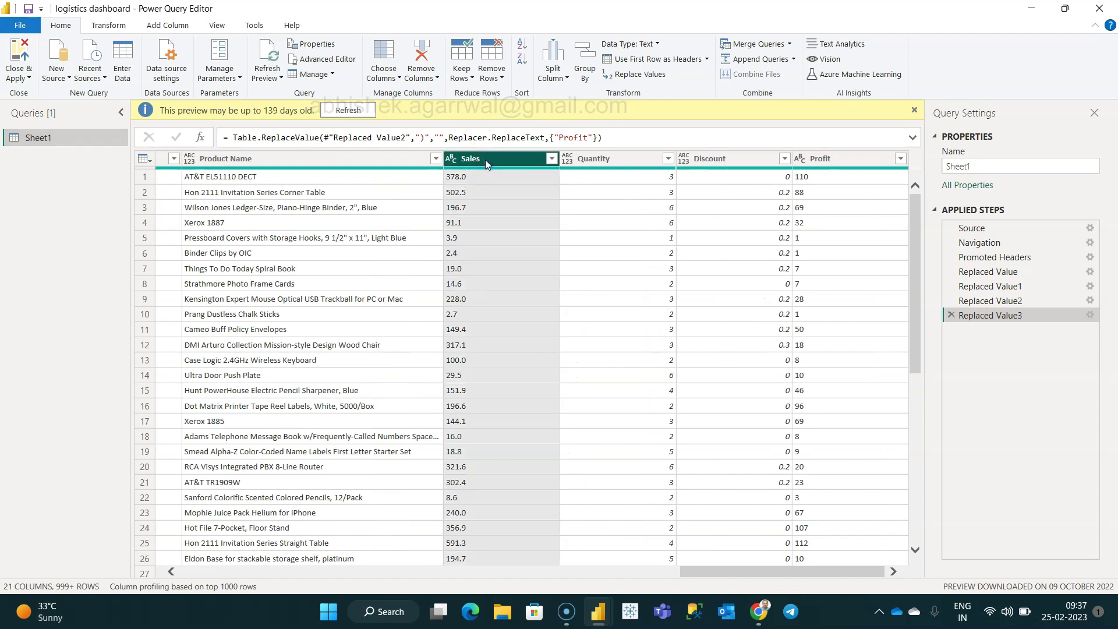
right_click(486, 162)
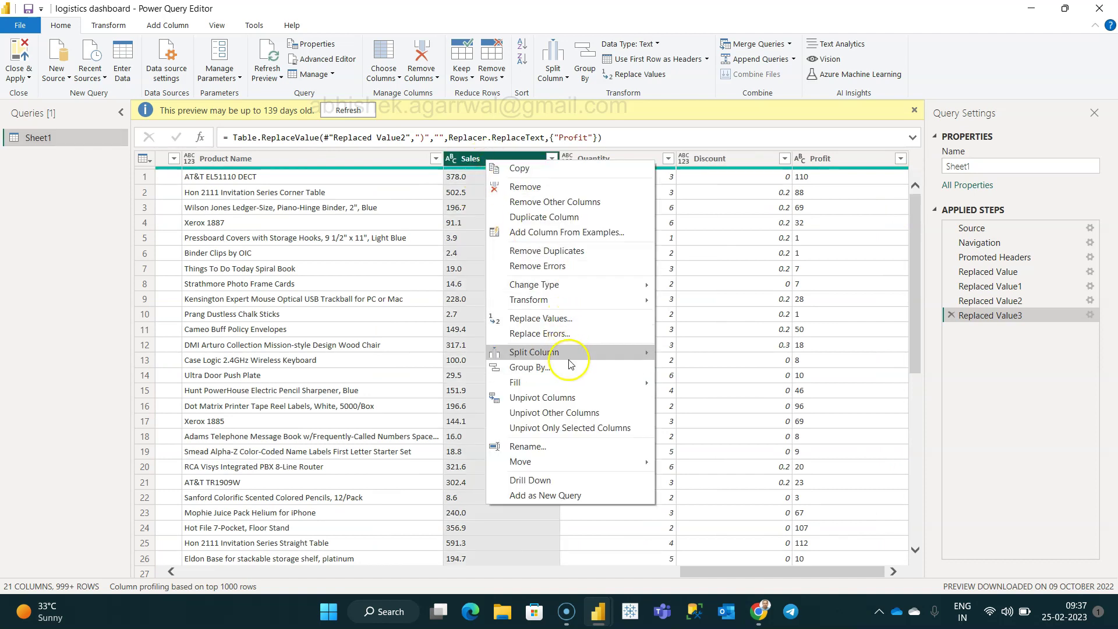
click(568, 320)
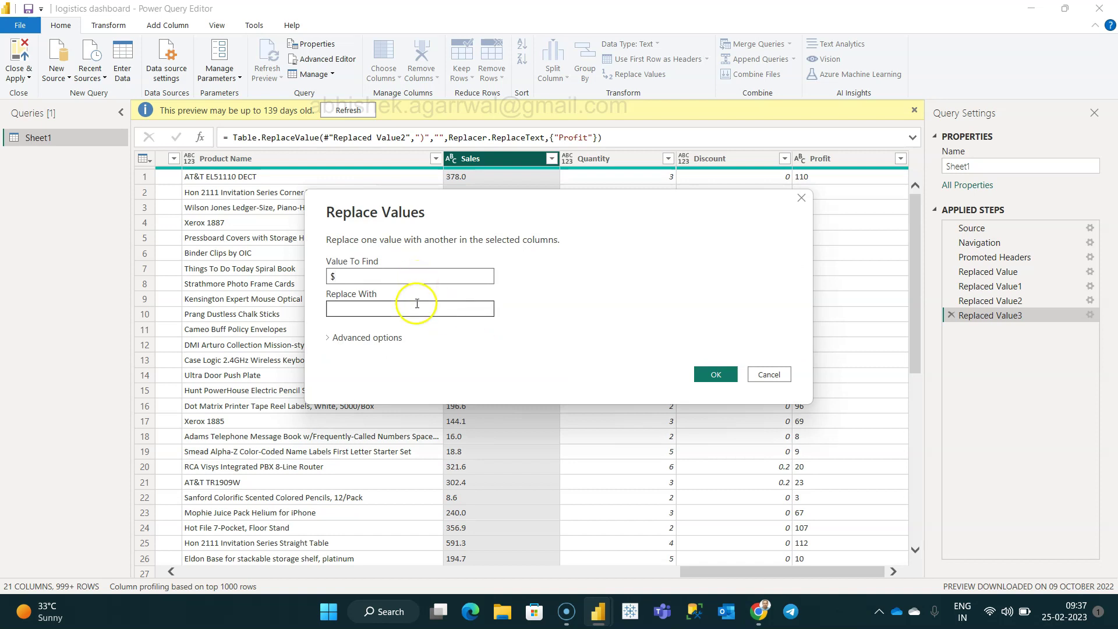
click(721, 378)
click(766, 376)
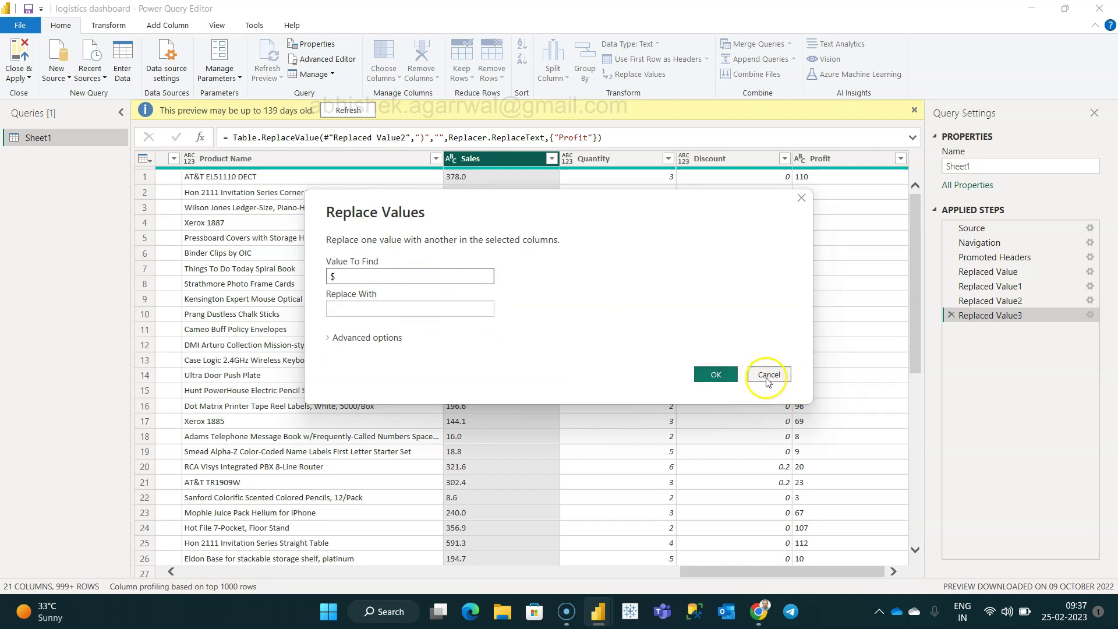
Examine the Profit column, its available column operations and the neighbouring Quantity and Sales values in the Sheet1 query
click(835, 158)
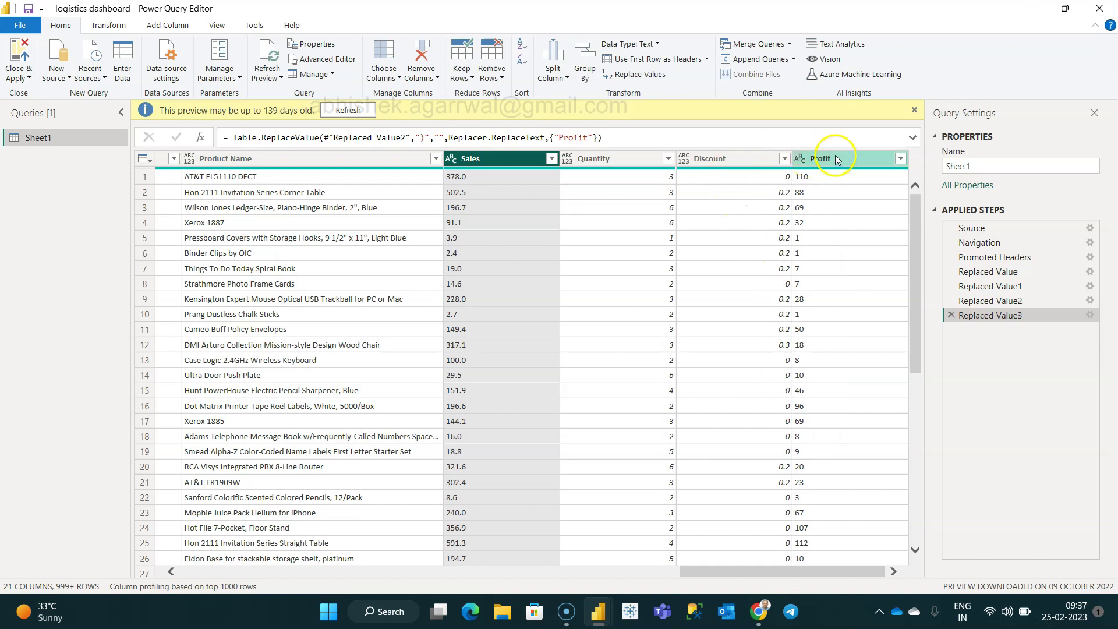
click(838, 230)
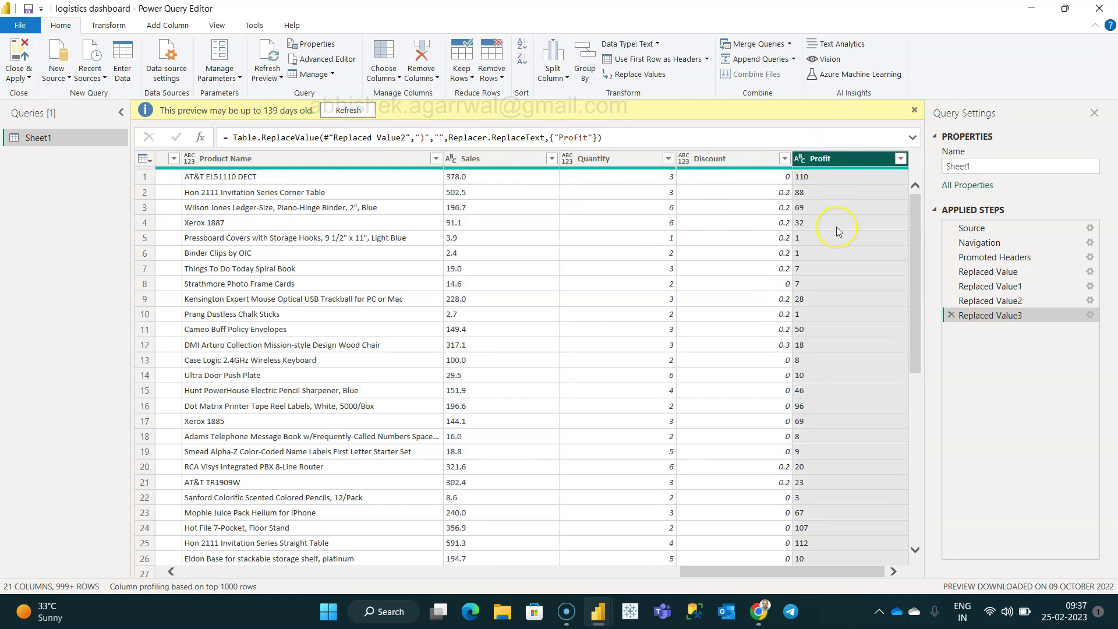
click(834, 242)
click(833, 179)
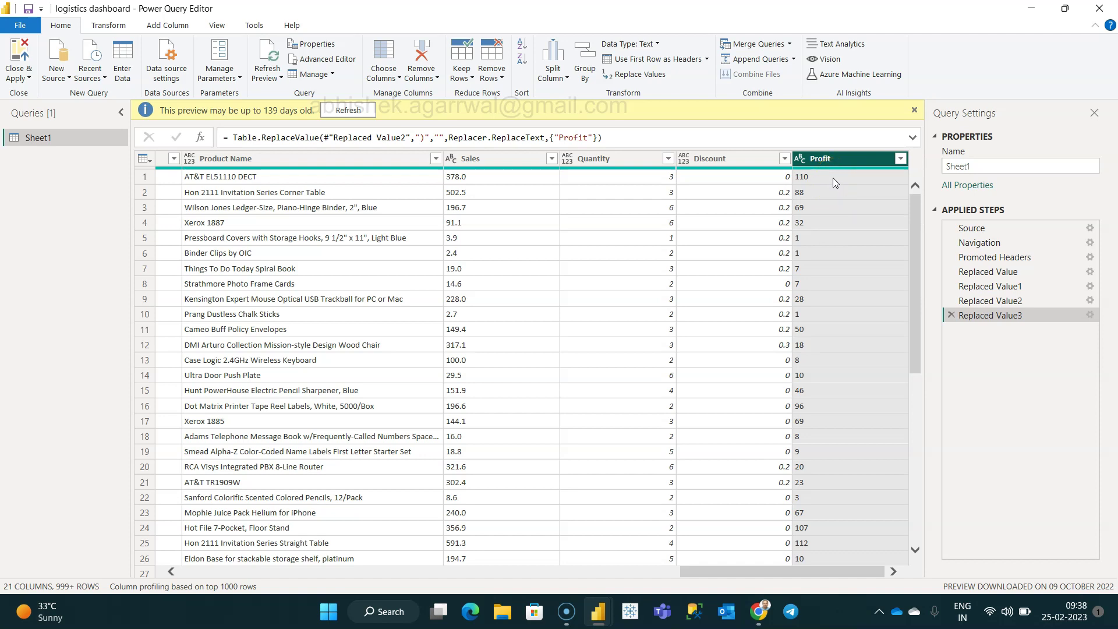
click(997, 257)
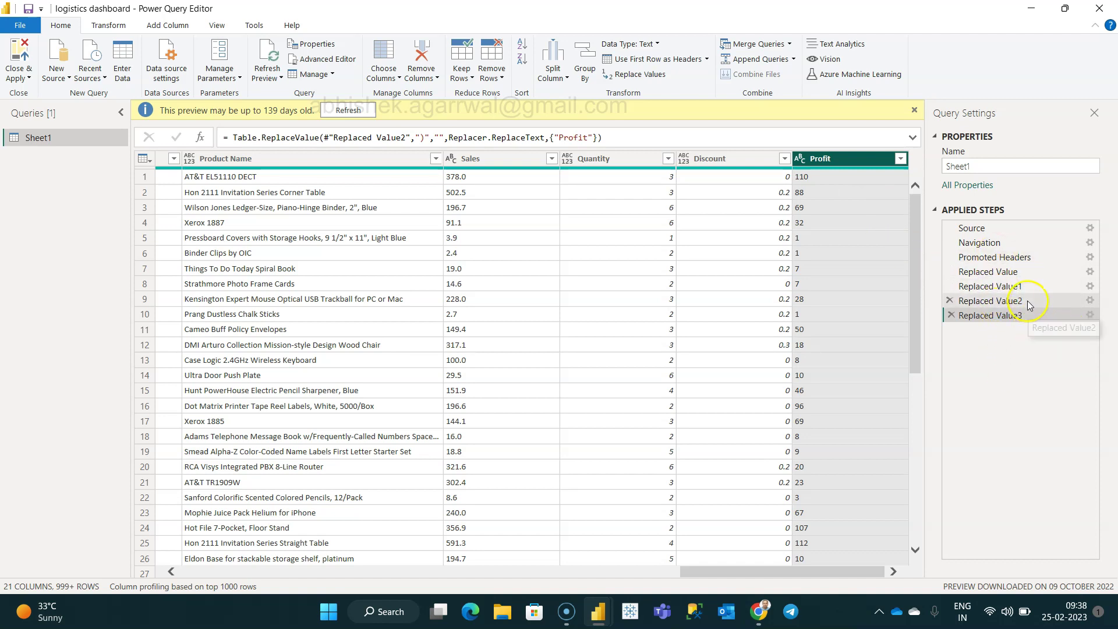
right_click(826, 156)
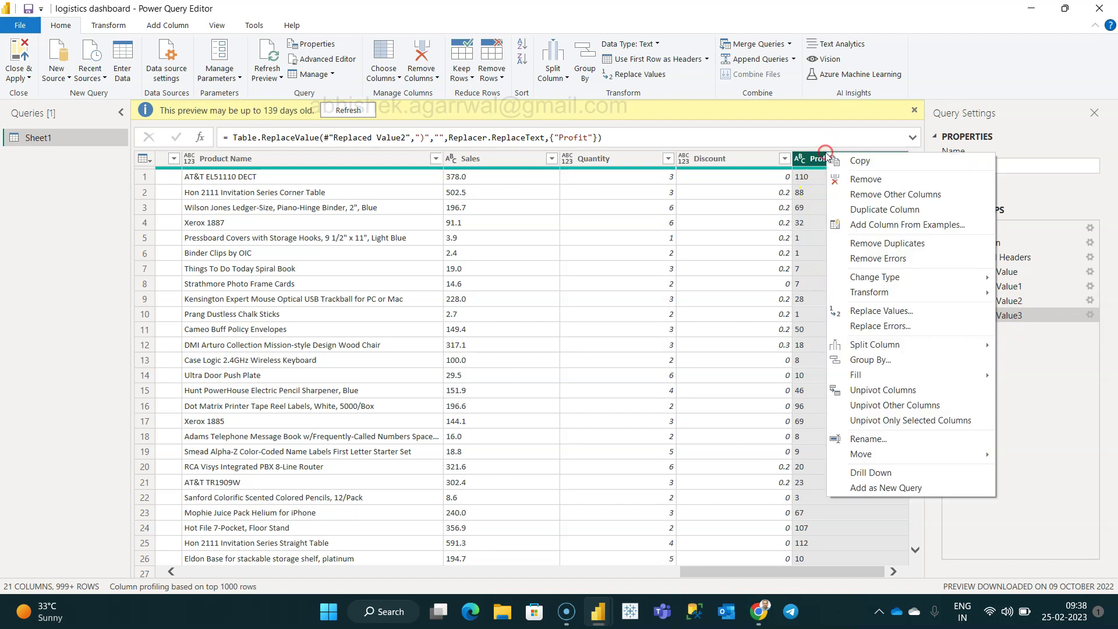
click(803, 294)
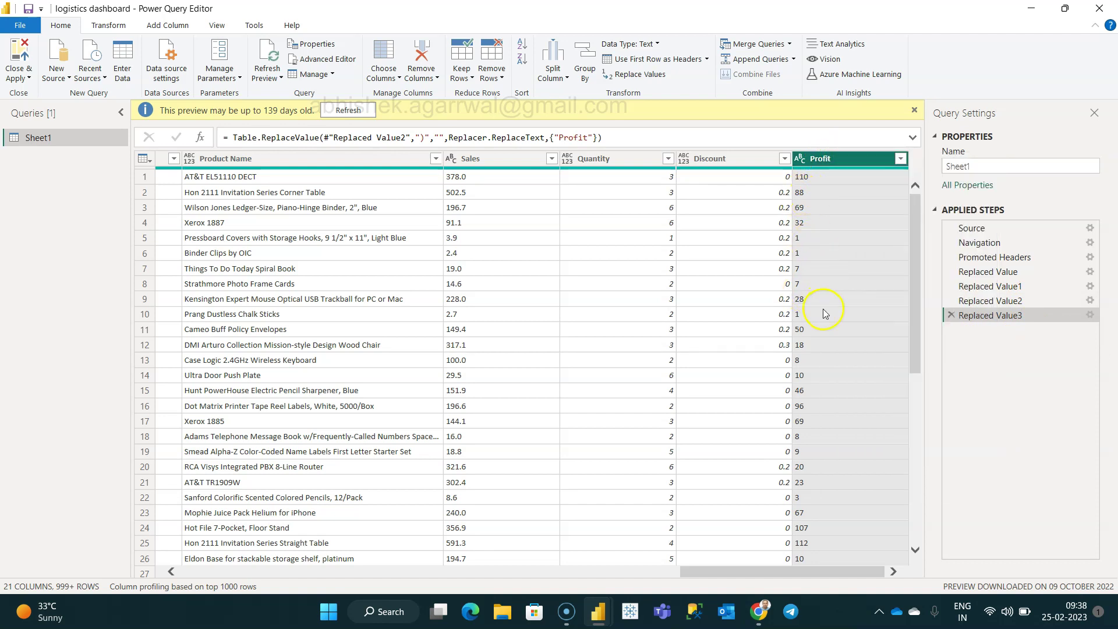
click(628, 192)
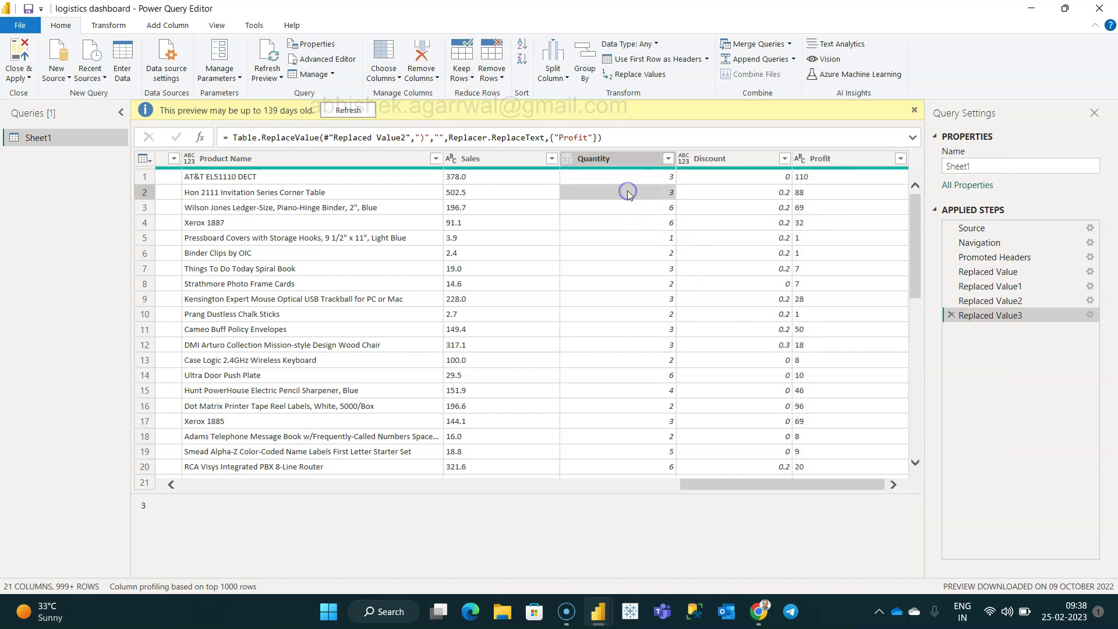
click(514, 191)
click(649, 244)
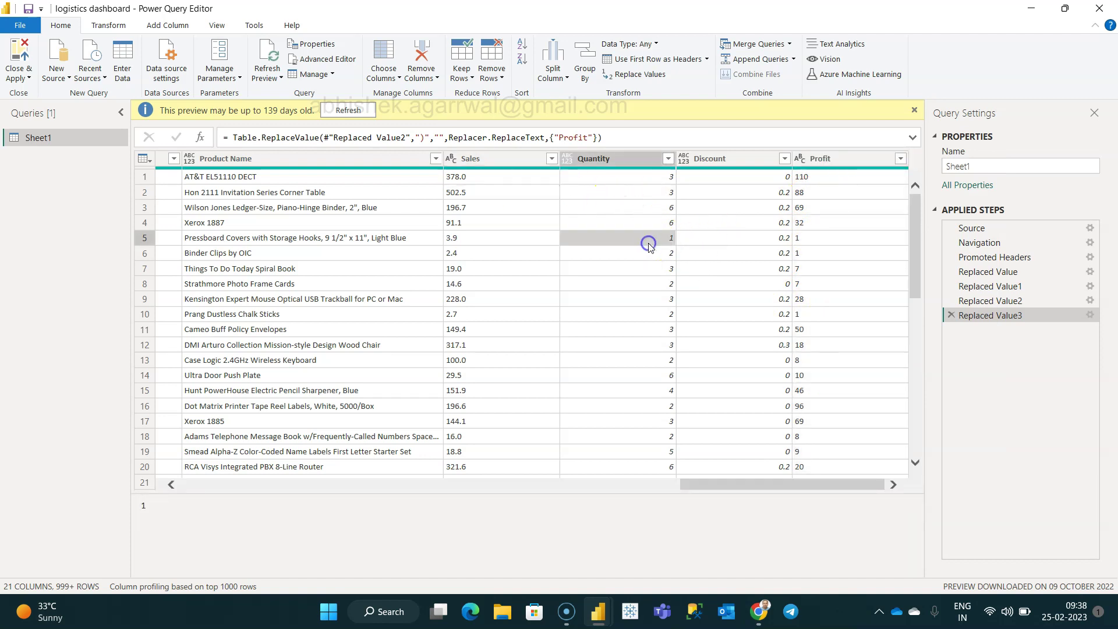
Close Power Query Editor, applying the query changes, and return to the blank report page
click(16, 55)
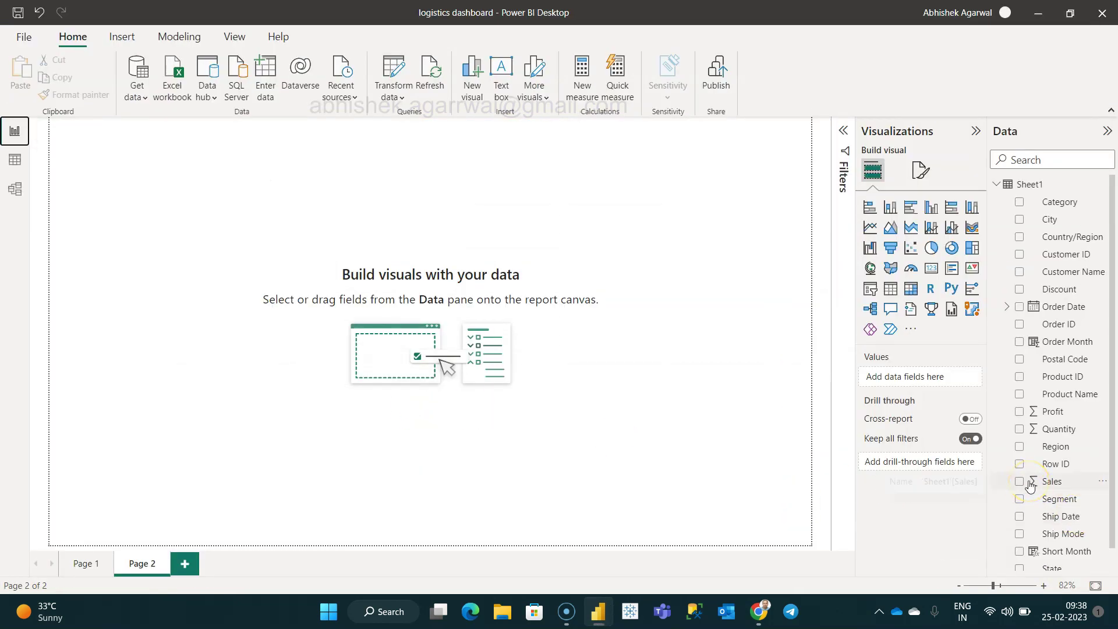
scroll(1077, 450, down, 1)
scroll(1077, 450, up, 1)
drag(928, 446, 740, 380)
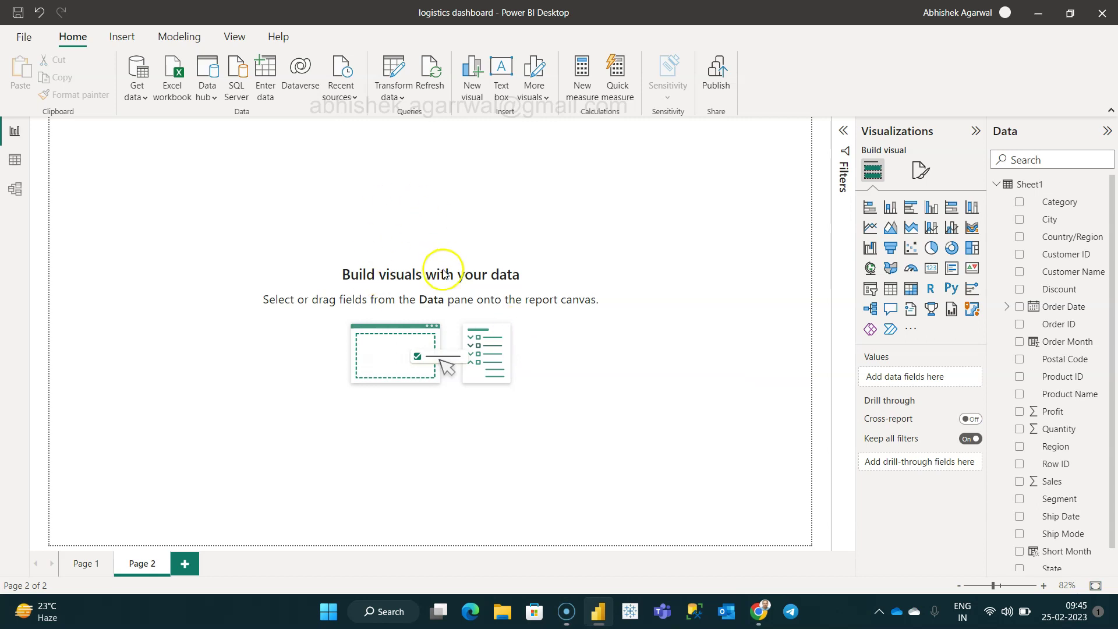
Inspect the canvas background's hex colour and transparency on the finished dashboard on Page 1
click(84, 563)
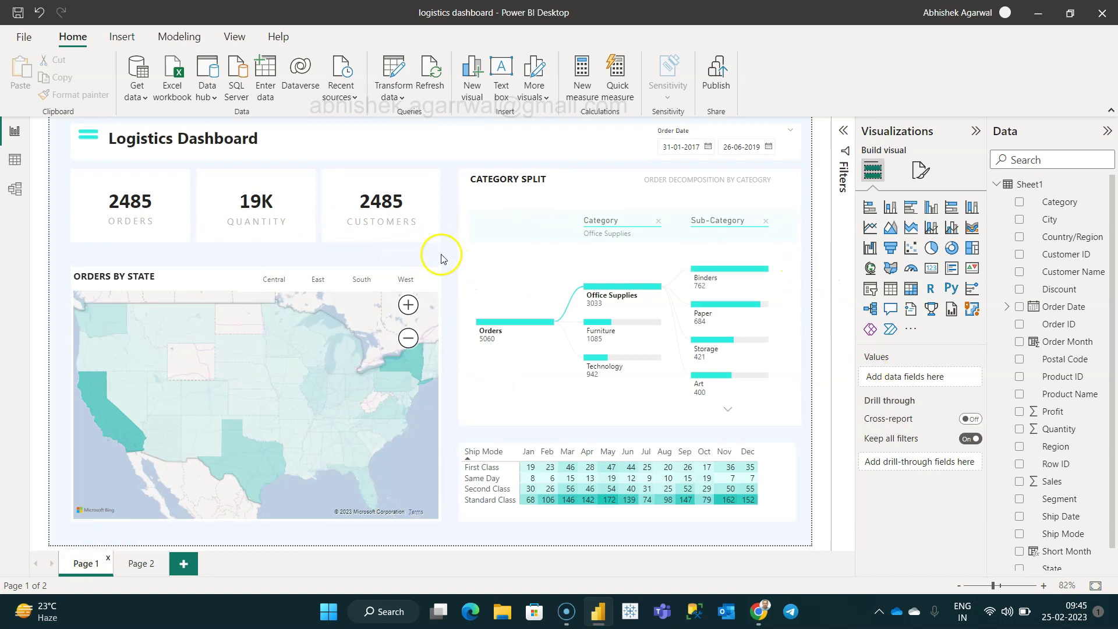
click(923, 169)
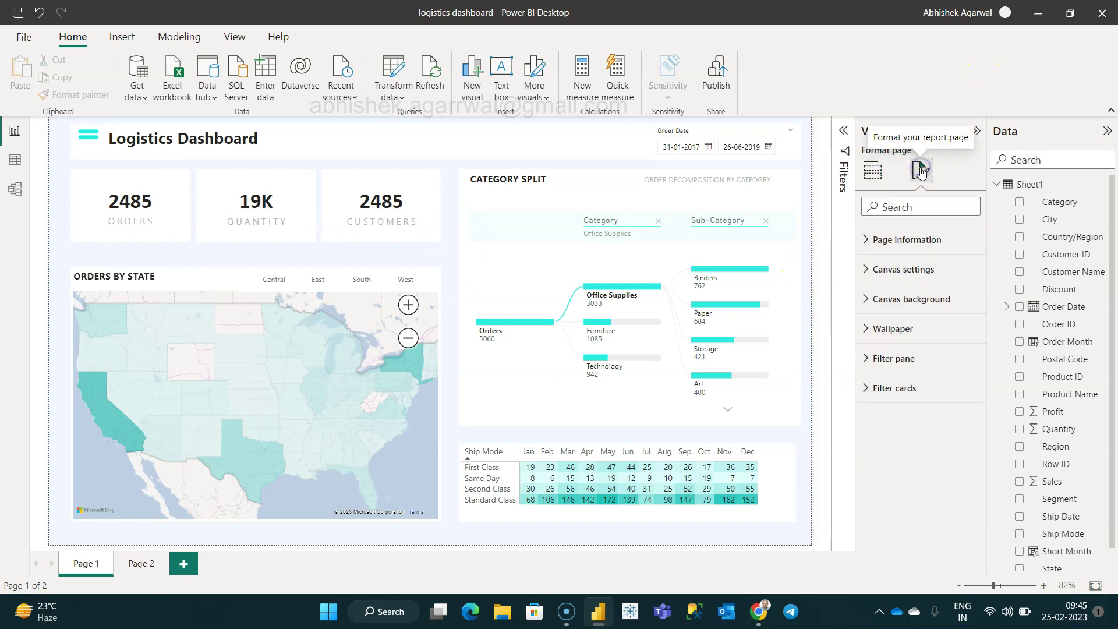
click(870, 300)
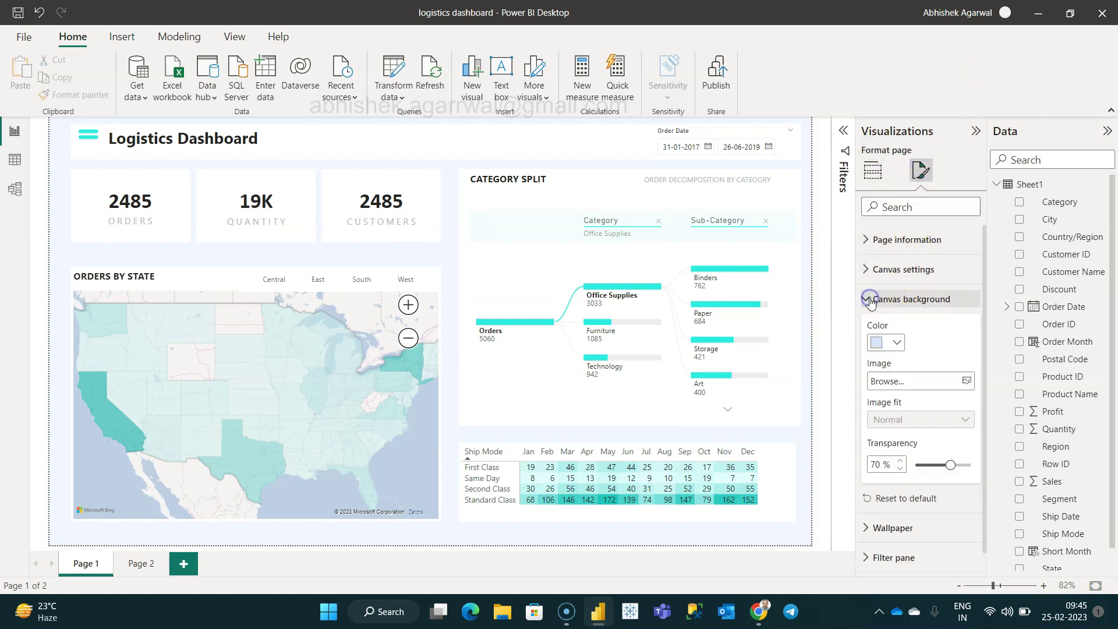
click(896, 344)
click(905, 318)
click(918, 297)
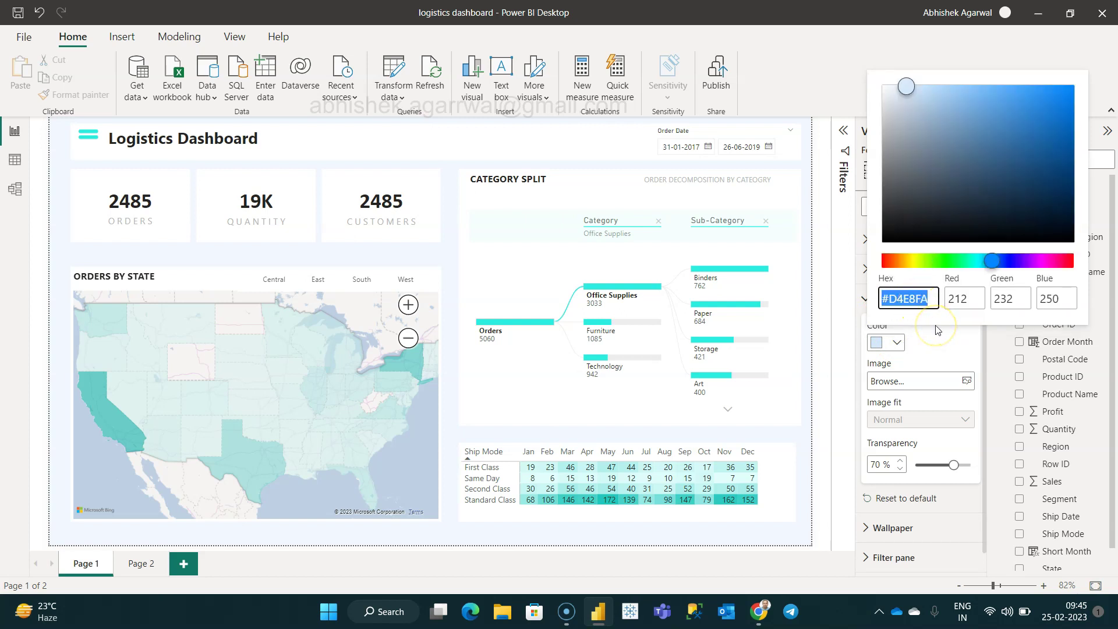
click(915, 299)
click(927, 298)
key(ctrl+a)
click(838, 317)
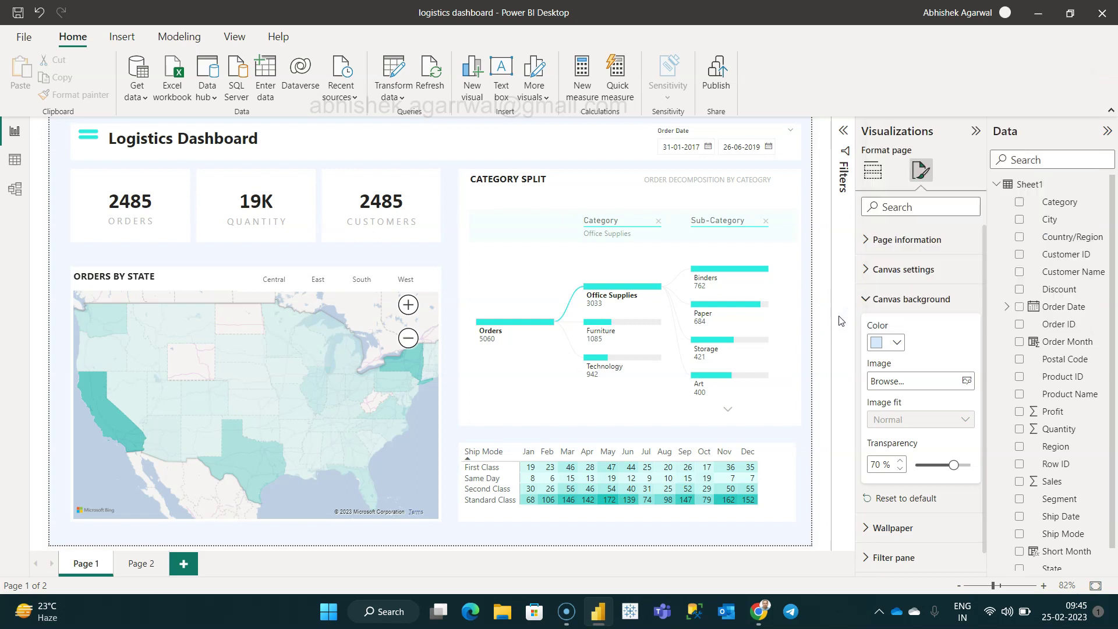
click(402, 197)
Set Page 2's canvas background to the recent light blue #D4E8FA with 66% transparency
click(145, 564)
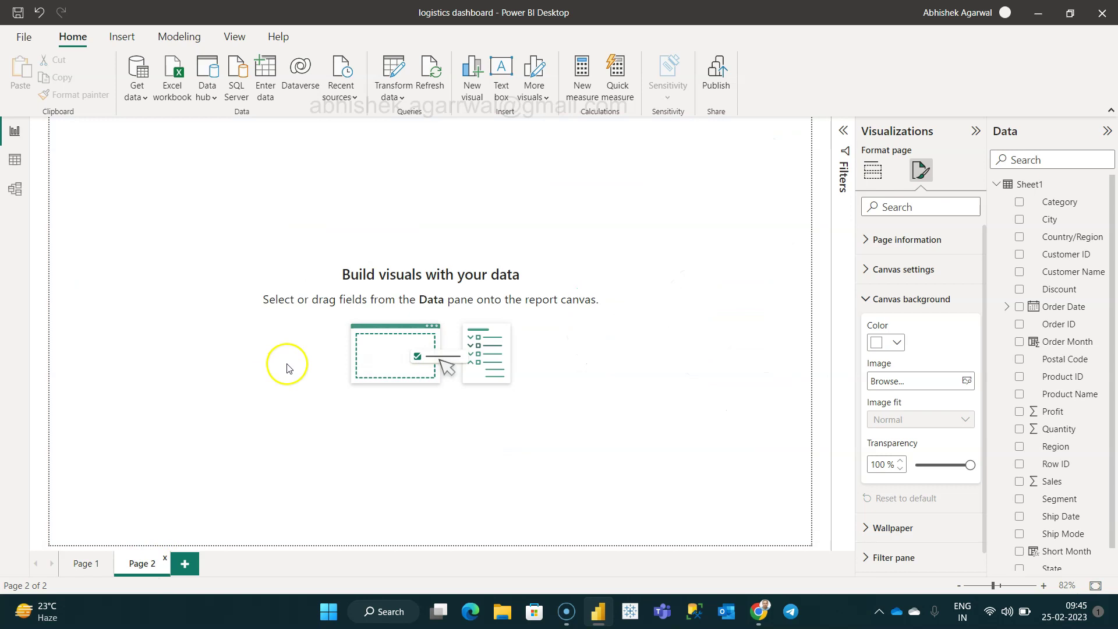
click(889, 344)
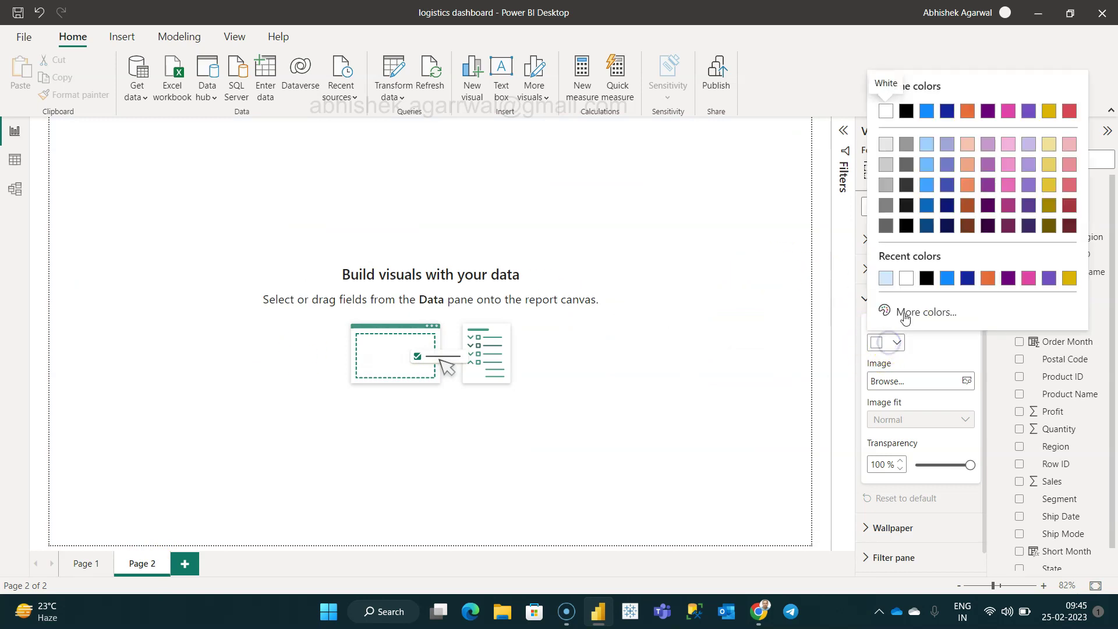
click(890, 279)
mouse_move(970, 465)
mouse_down()
mouse_move(933, 468)
mouse_move(951, 470)
mouse_up()
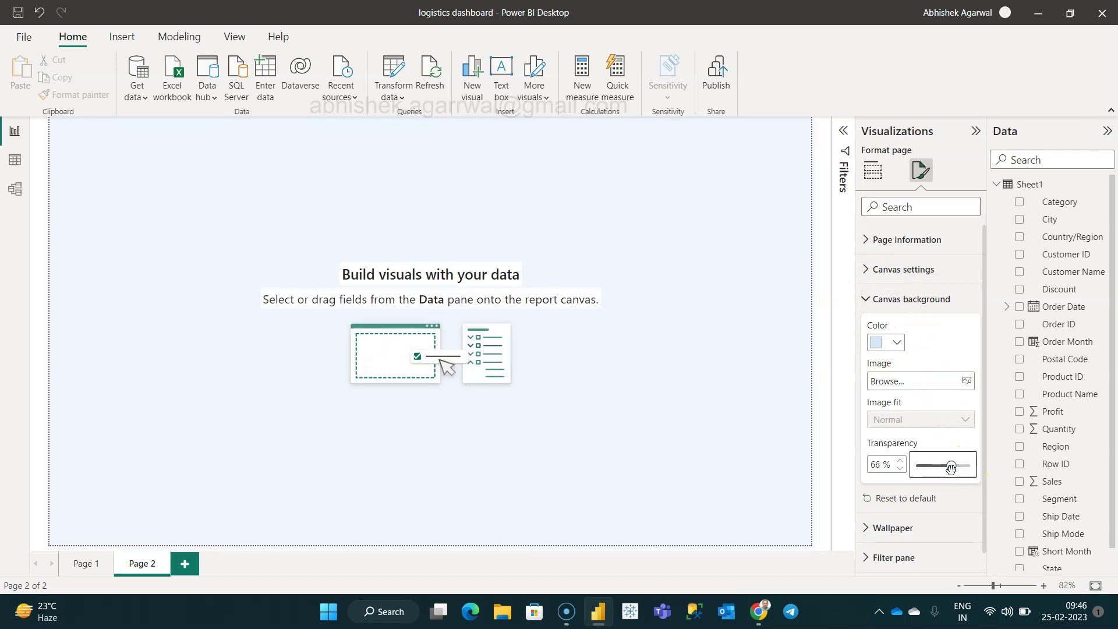
click(823, 457)
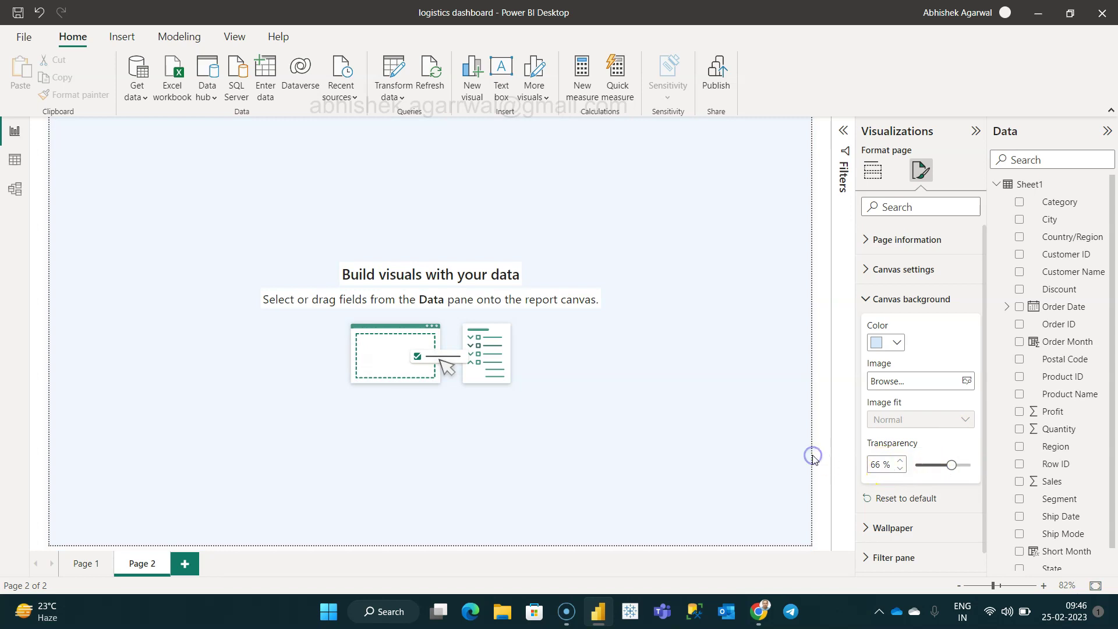
click(723, 362)
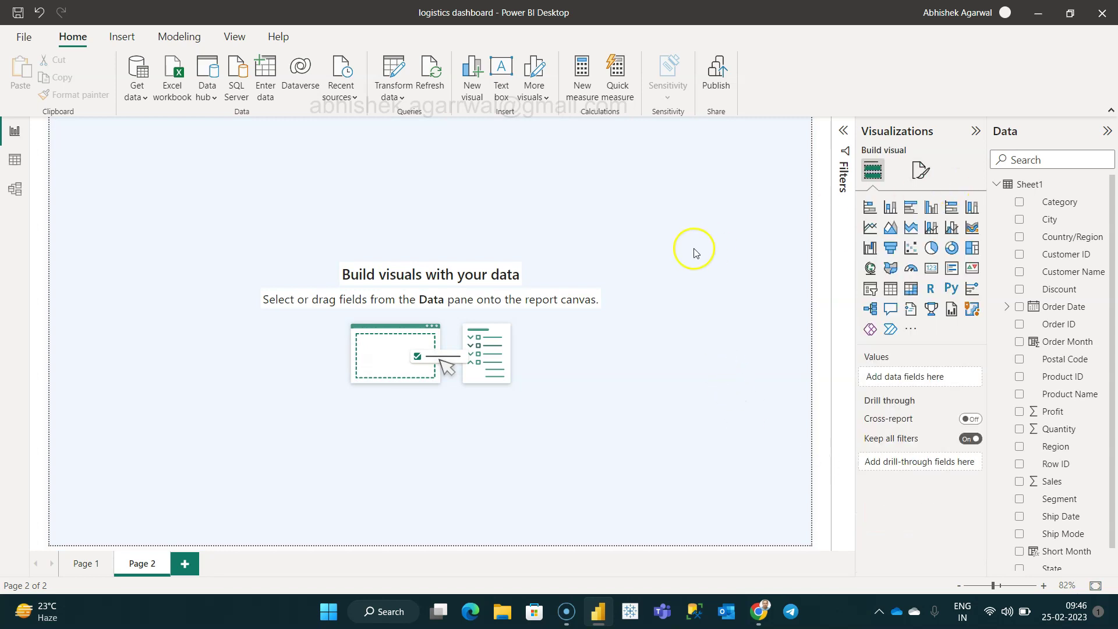
Insert a card visual on Page 2, shrink it to a small tile and place it near the canvas's upper-left edge
click(933, 270)
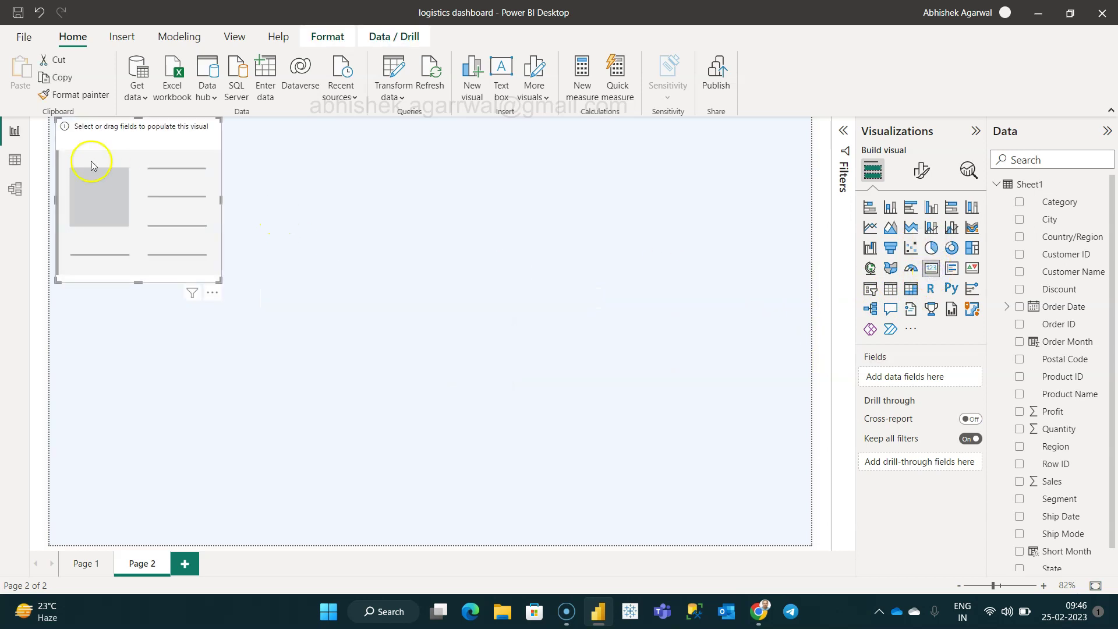
drag(59, 116, 110, 180)
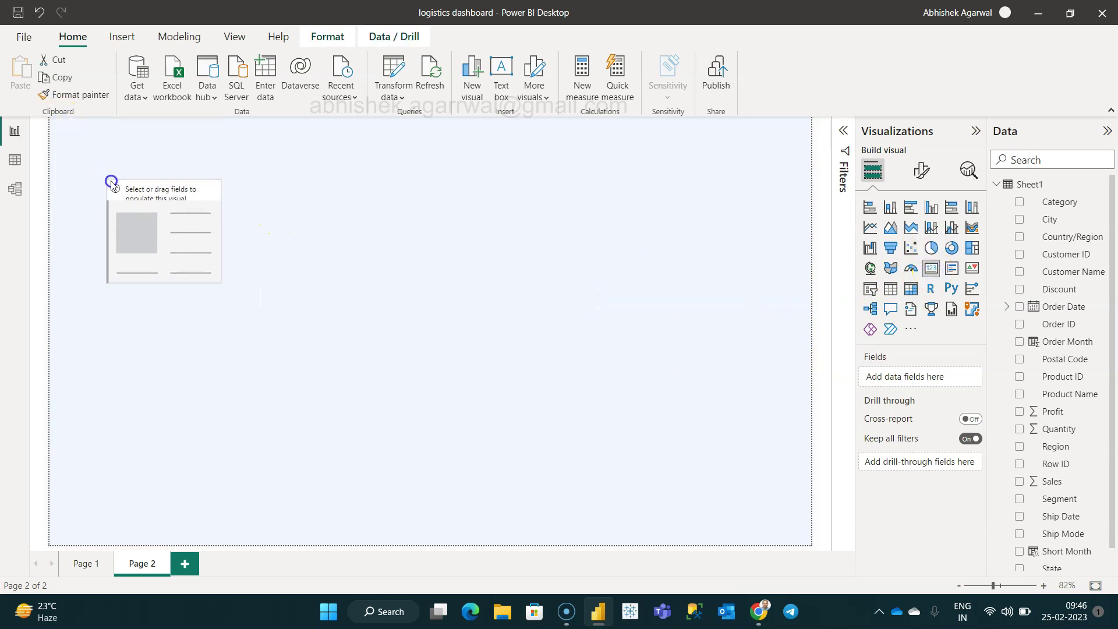
drag(220, 230, 234, 232)
drag(173, 280, 125, 225)
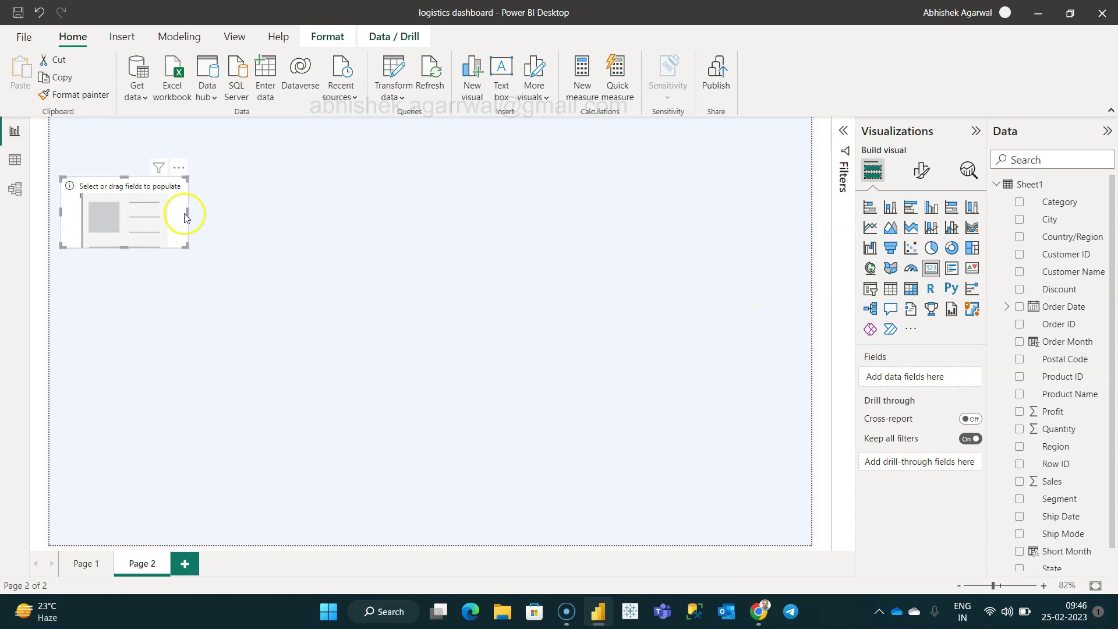
drag(188, 212, 158, 215)
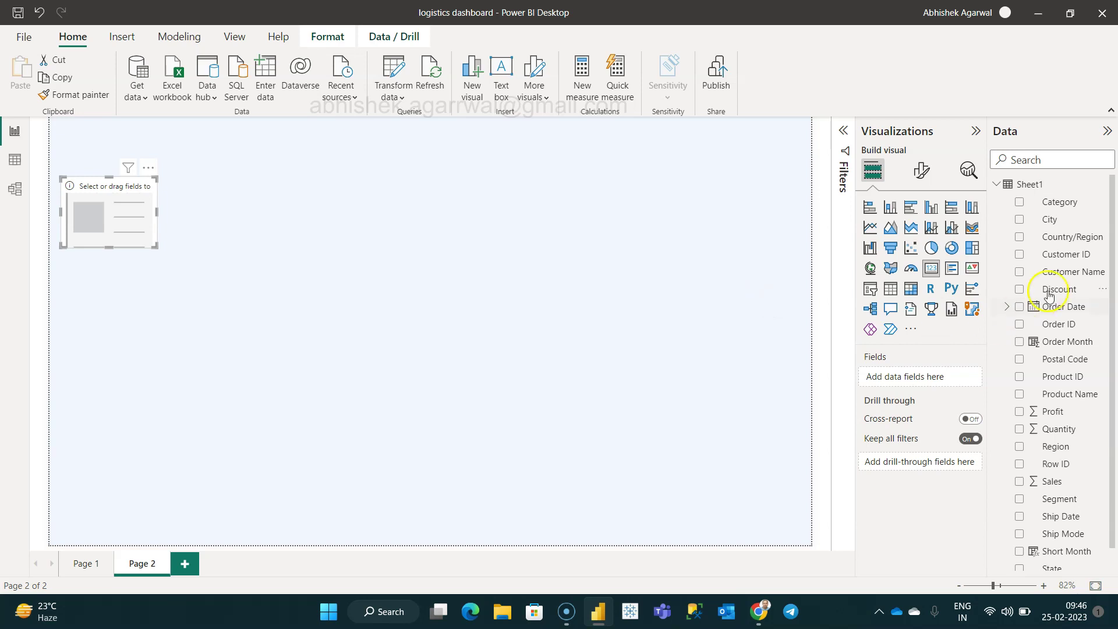
Add Order ID to the card as a distinct count and rename the field ORDERS for this visual
drag(1063, 322, 914, 373)
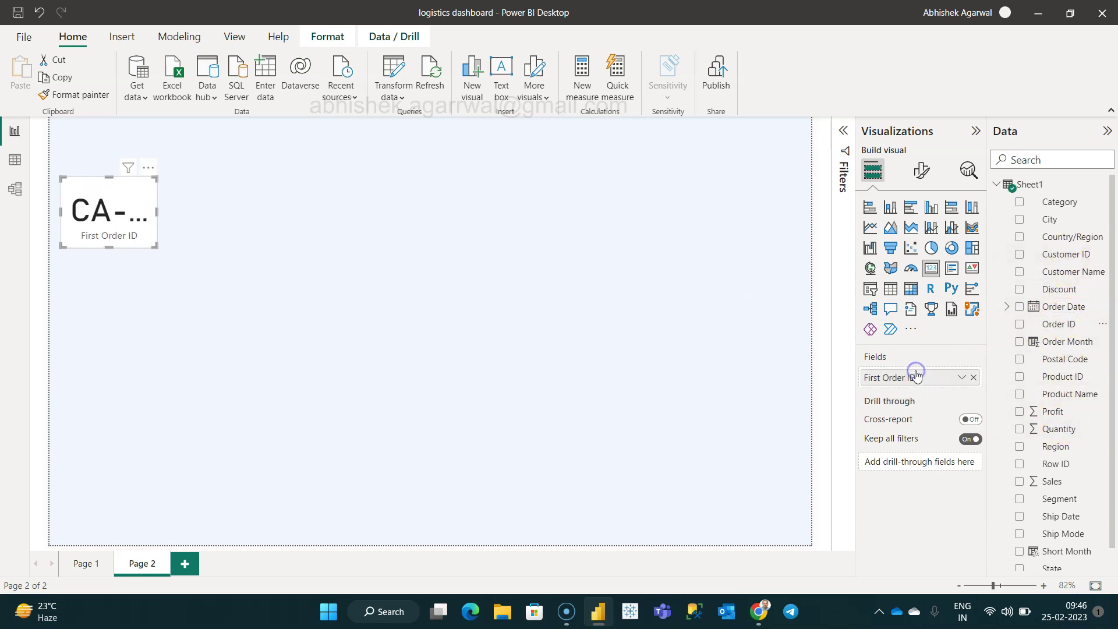
click(962, 378)
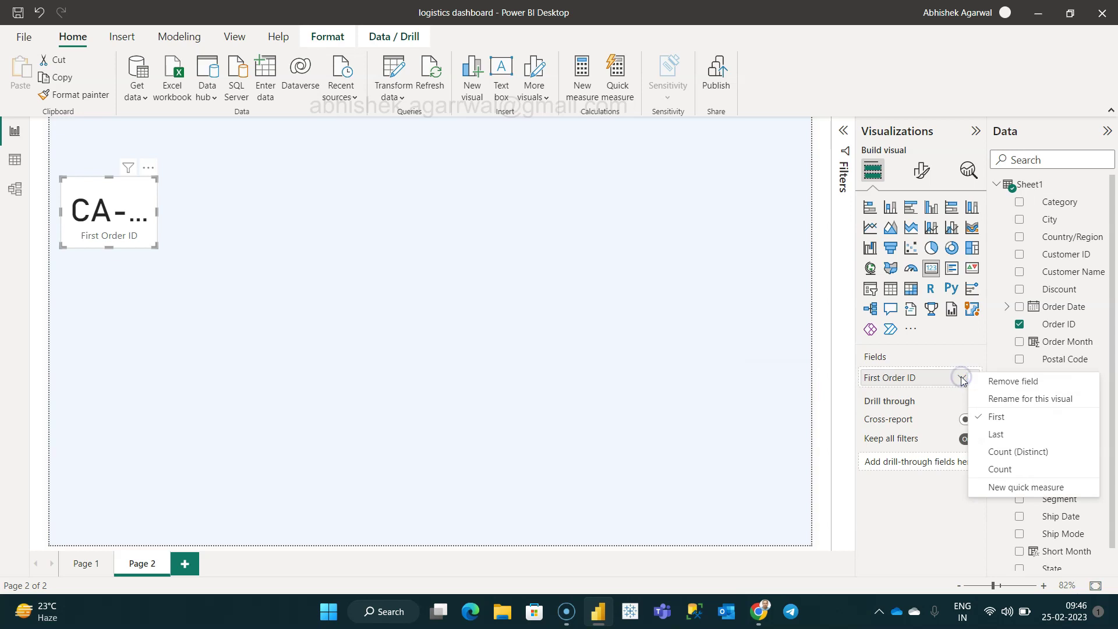
click(1019, 454)
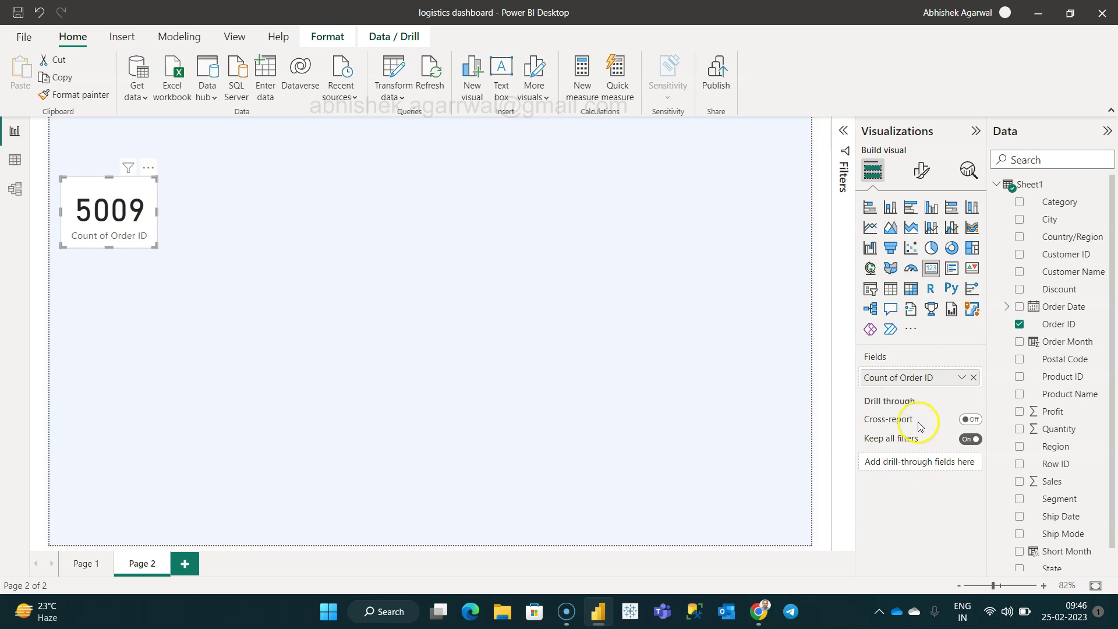
double_click(920, 379)
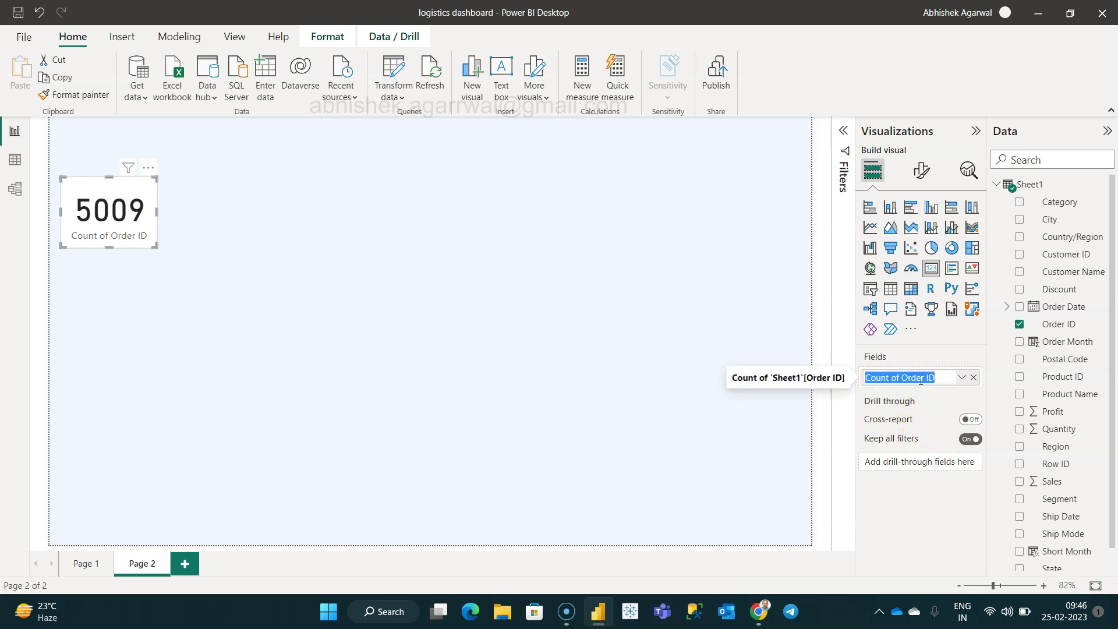
text(ORDERS)
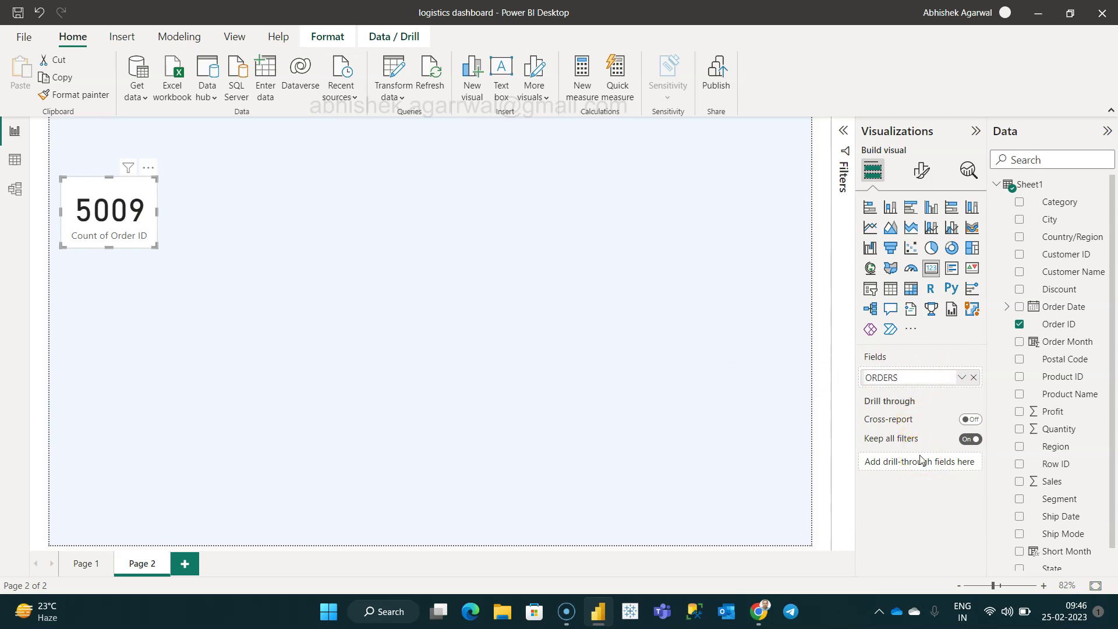
key(Return)
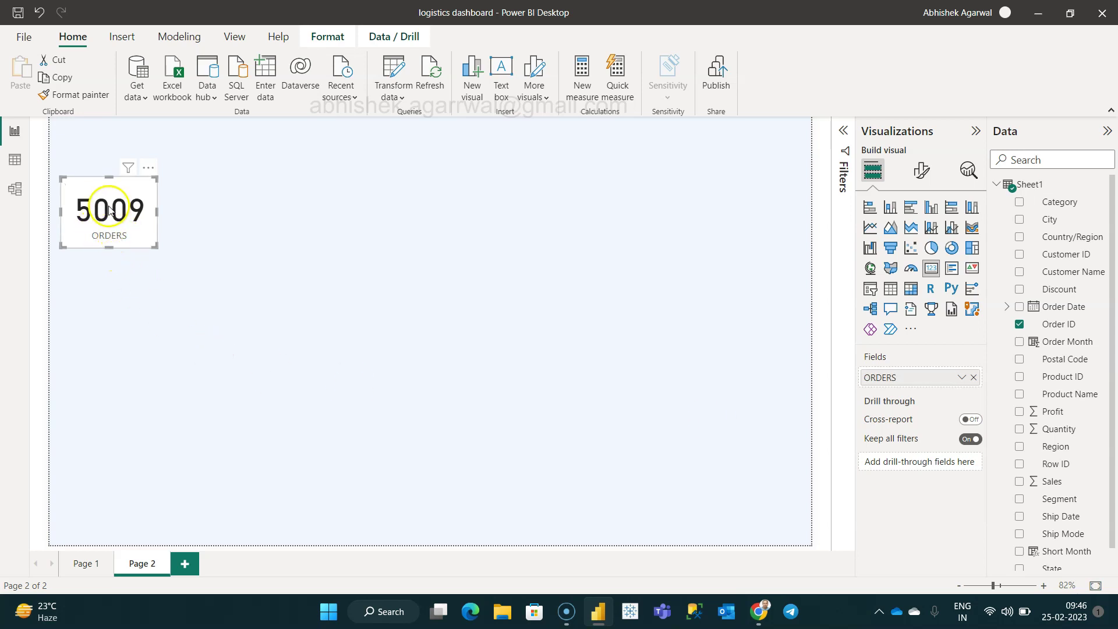
Set the ORDERS card's callout value font to Calibri at size 30
click(929, 181)
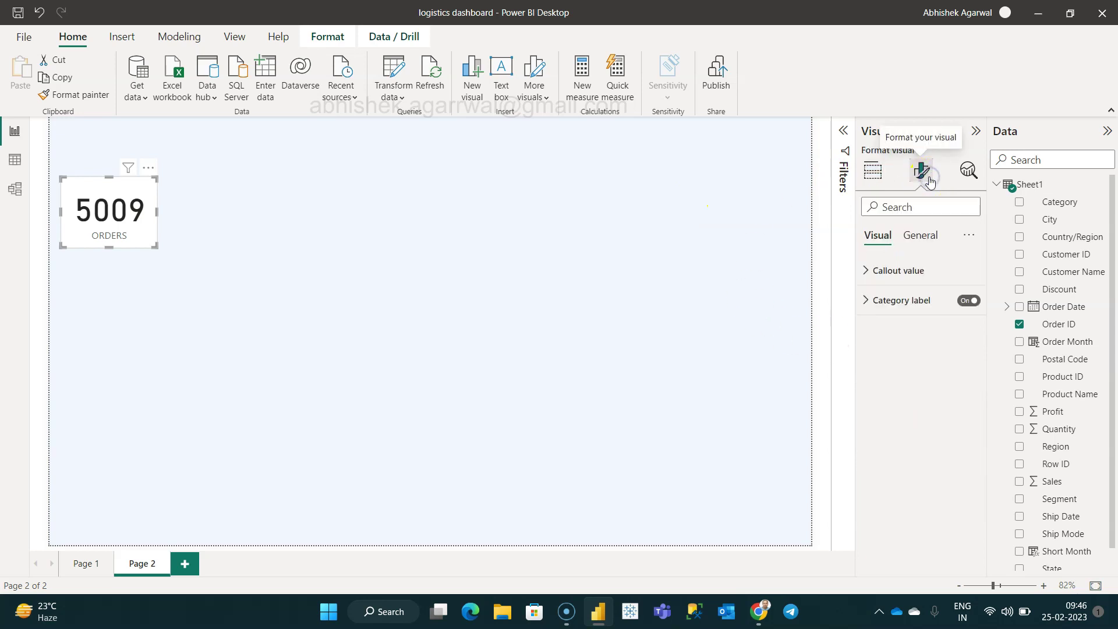
click(868, 269)
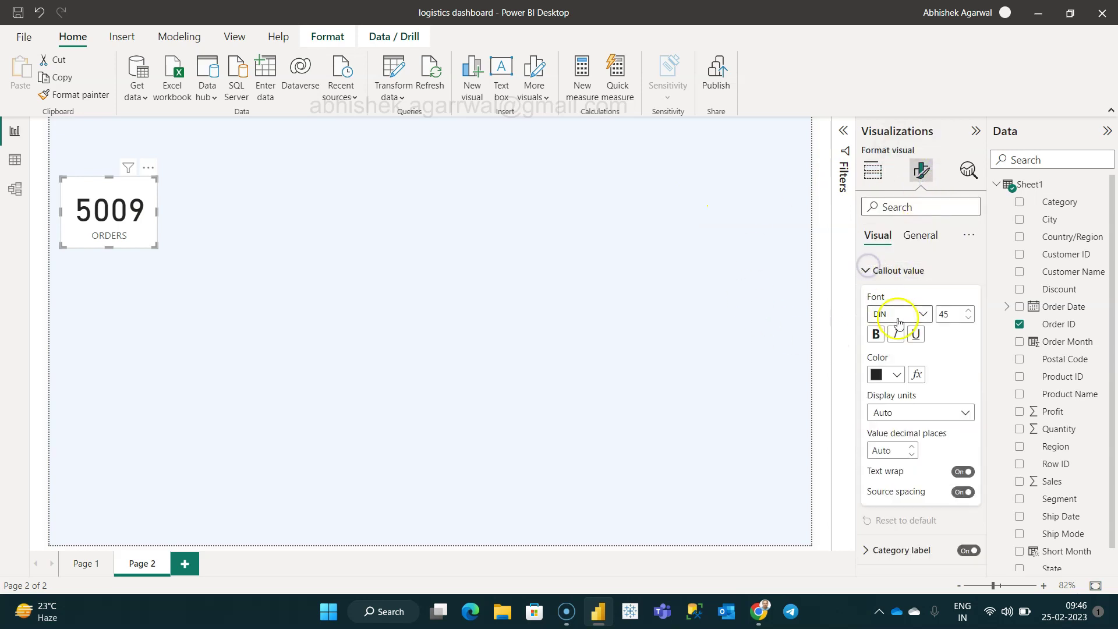
click(927, 315)
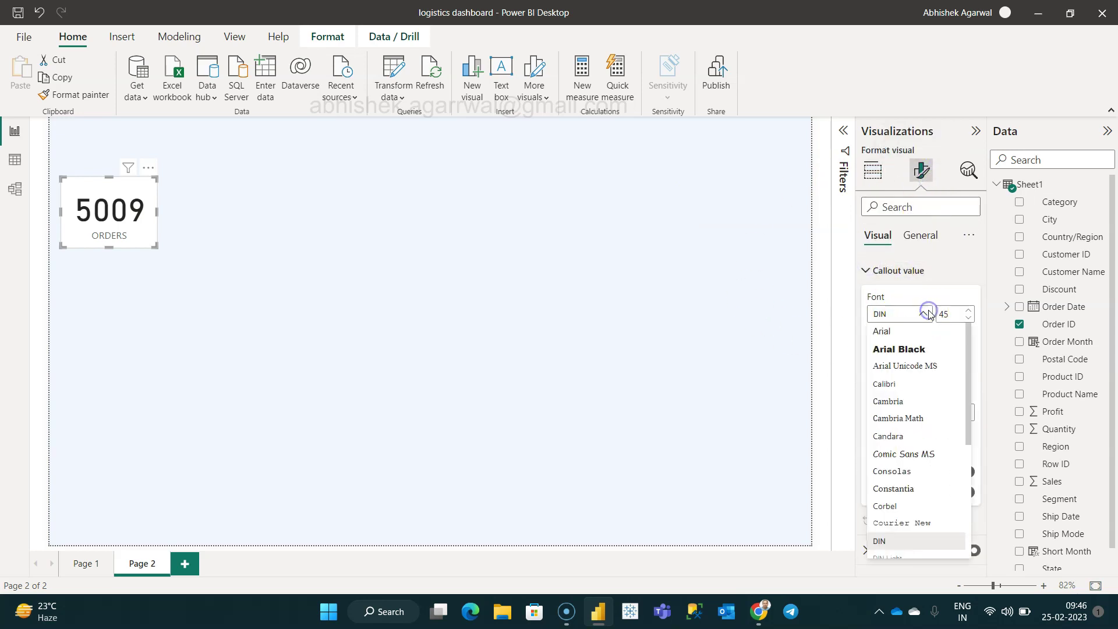
click(921, 387)
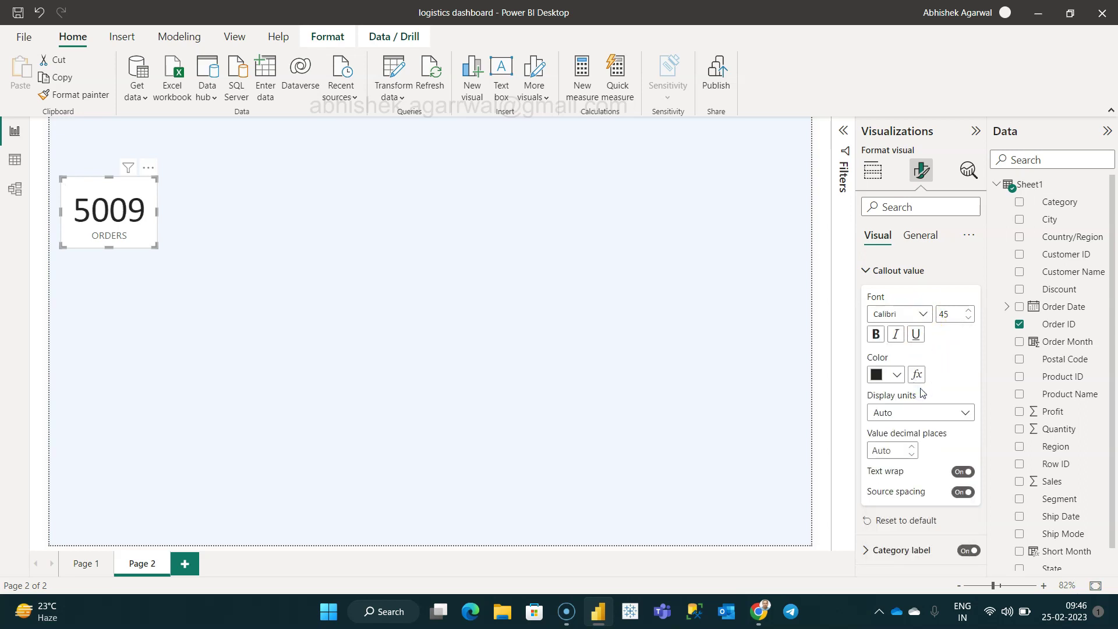
click(969, 319)
click(969, 319)
click(969, 320)
click(970, 319)
click(970, 320)
click(969, 319)
click(969, 319)
click(969, 319)
click(969, 319)
click(969, 320)
click(970, 319)
click(969, 319)
click(968, 319)
click(969, 319)
click(968, 320)
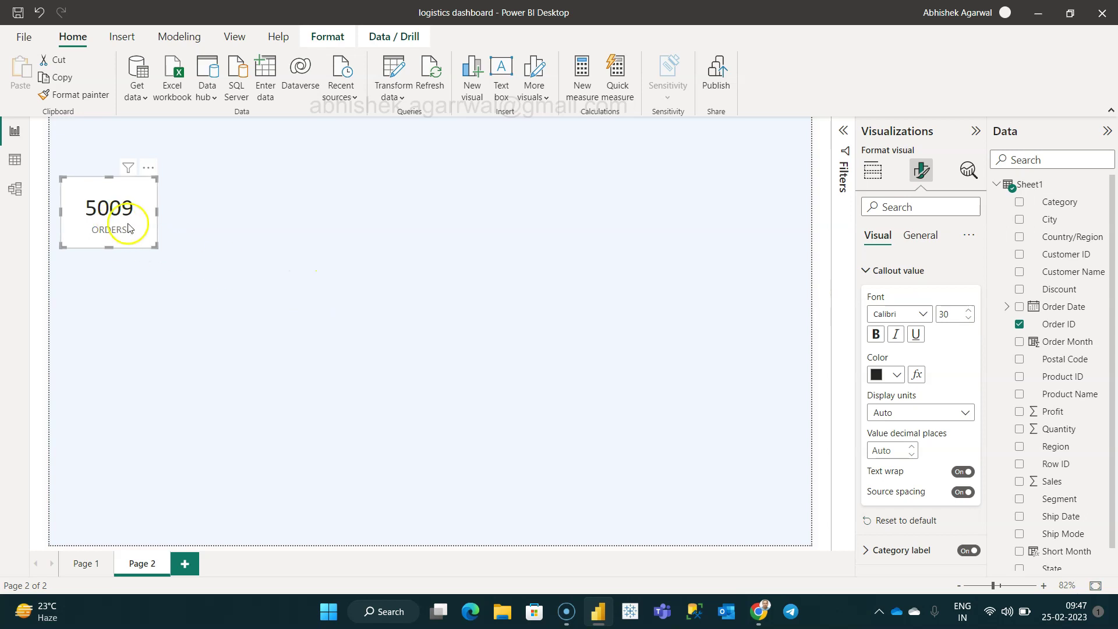
Reduce the ORDERS card's height slightly and place two copies of it beside it in an evenly spaced row
drag(111, 249, 110, 234)
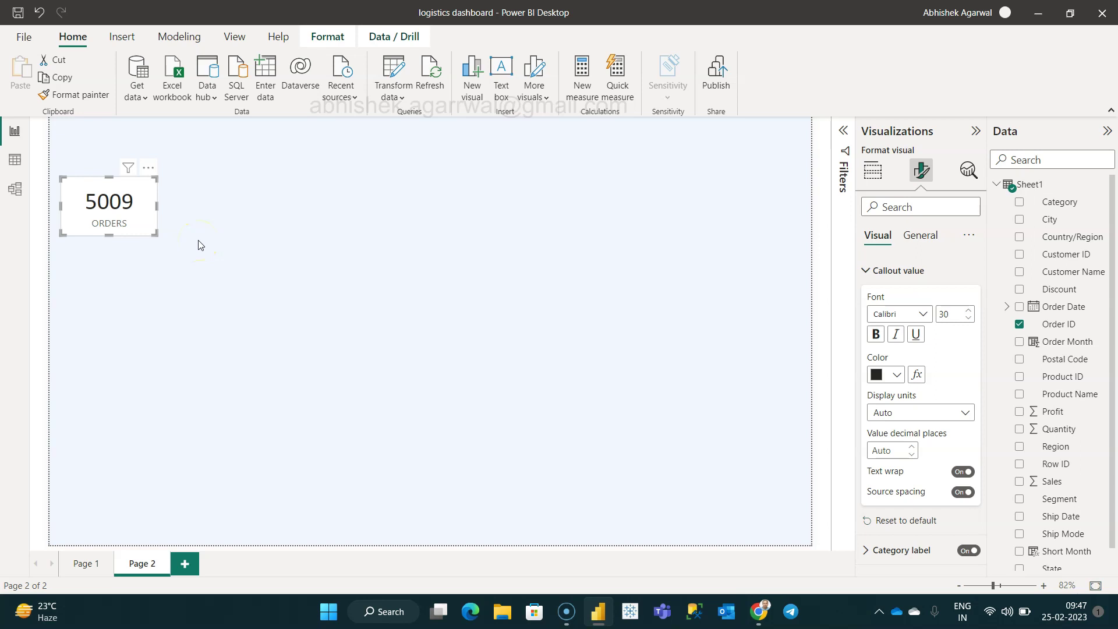
key(ctrl+c)
key(ctrl+v)
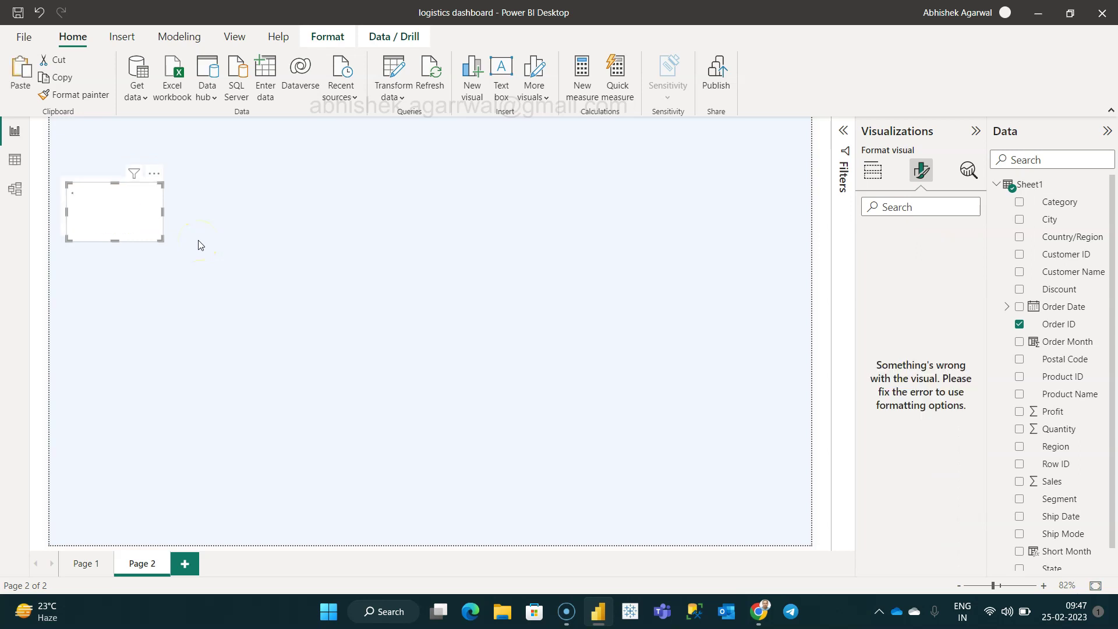
drag(115, 229, 309, 207)
key(ctrl+v)
drag(317, 211, 318, 210)
Check which metrics the three cards on Page 1's reference dashboard use and return to Page 2
click(214, 201)
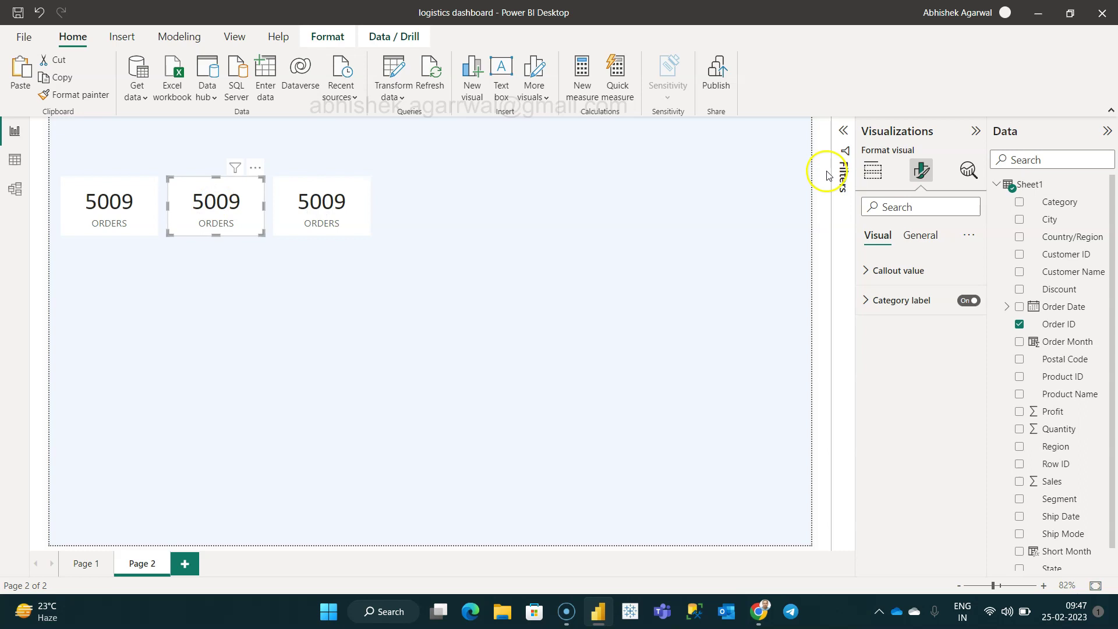
click(873, 170)
click(91, 568)
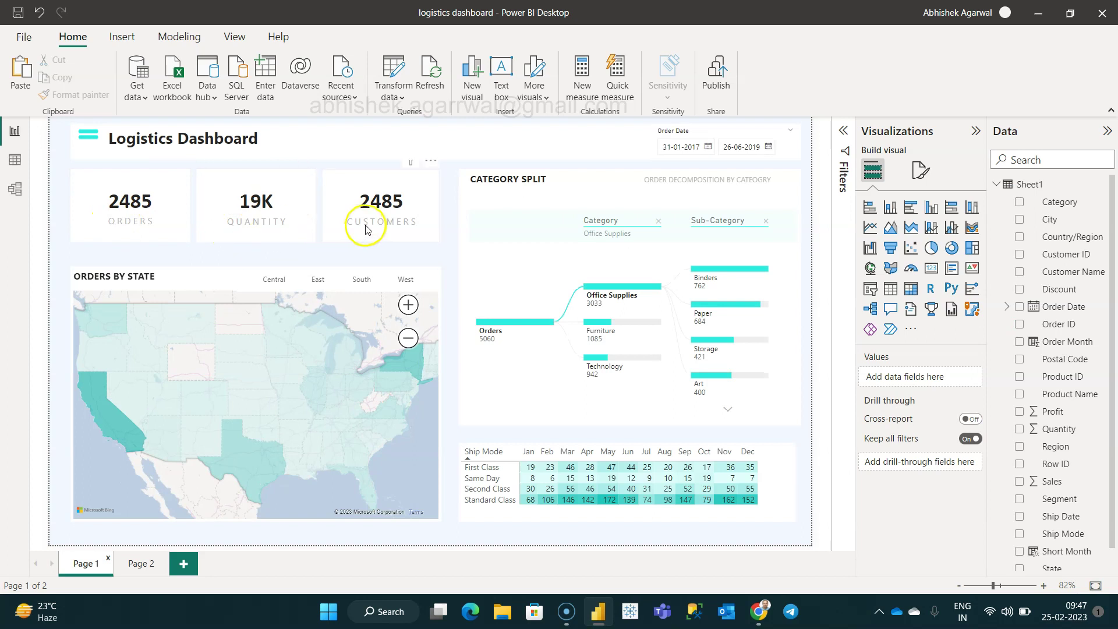
click(137, 565)
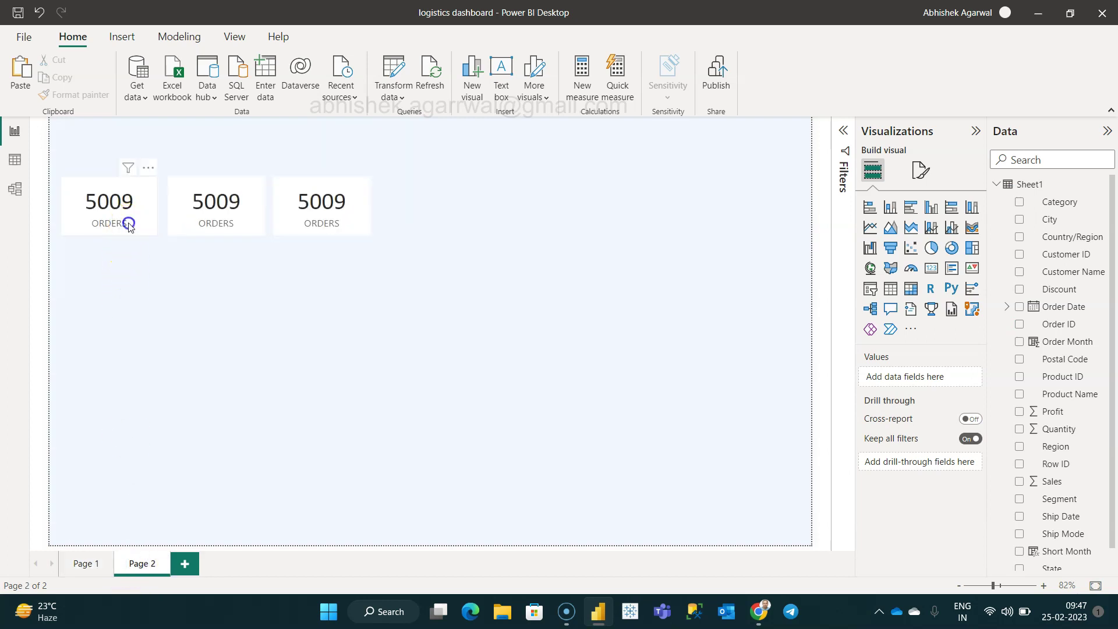
Set the category label color of all three cards on Page 2 to a light gray shade of white
click(129, 227)
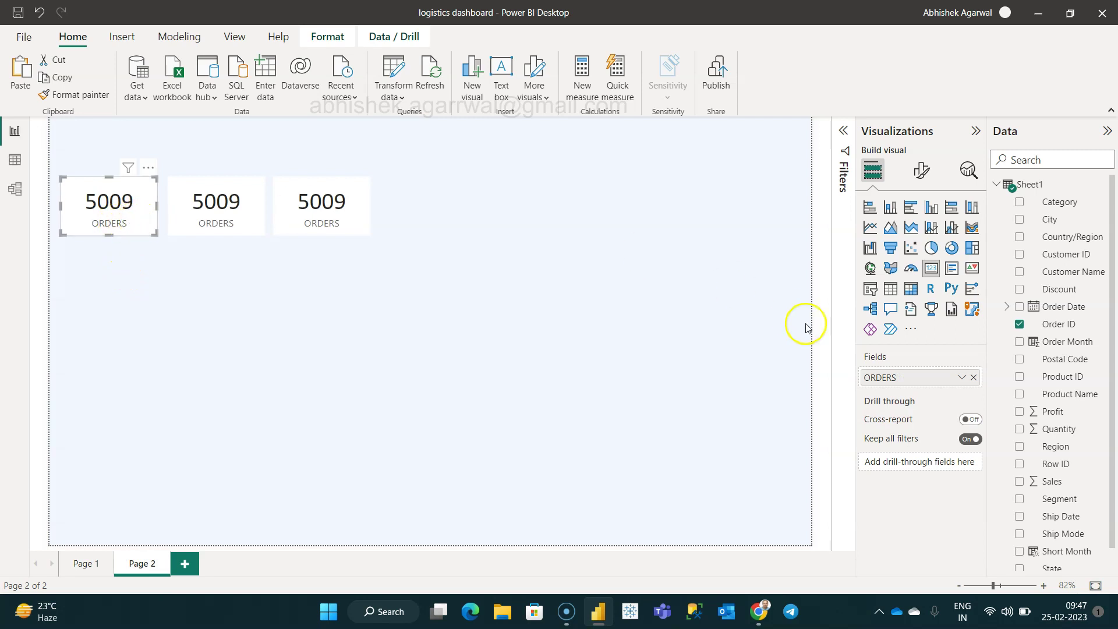
click(918, 171)
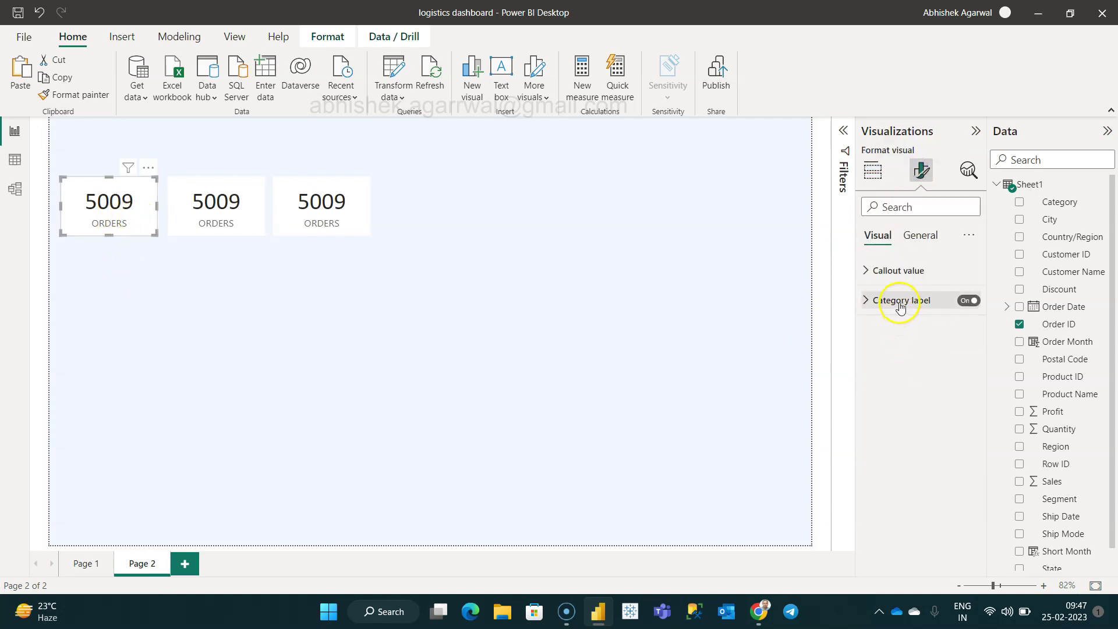
click(901, 300)
click(896, 403)
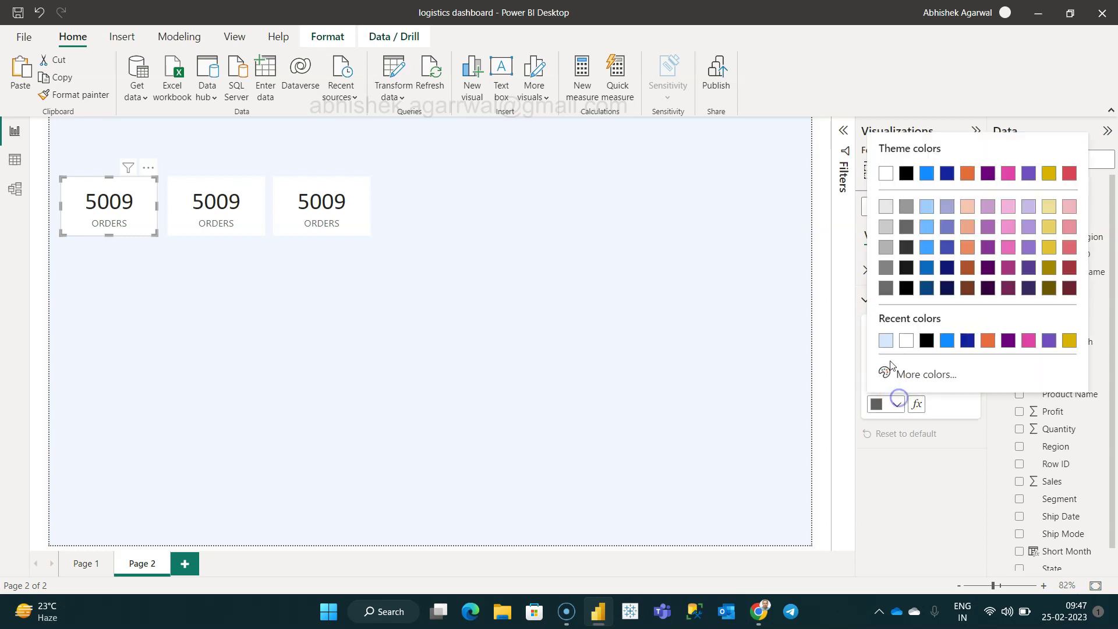
click(887, 252)
click(216, 215)
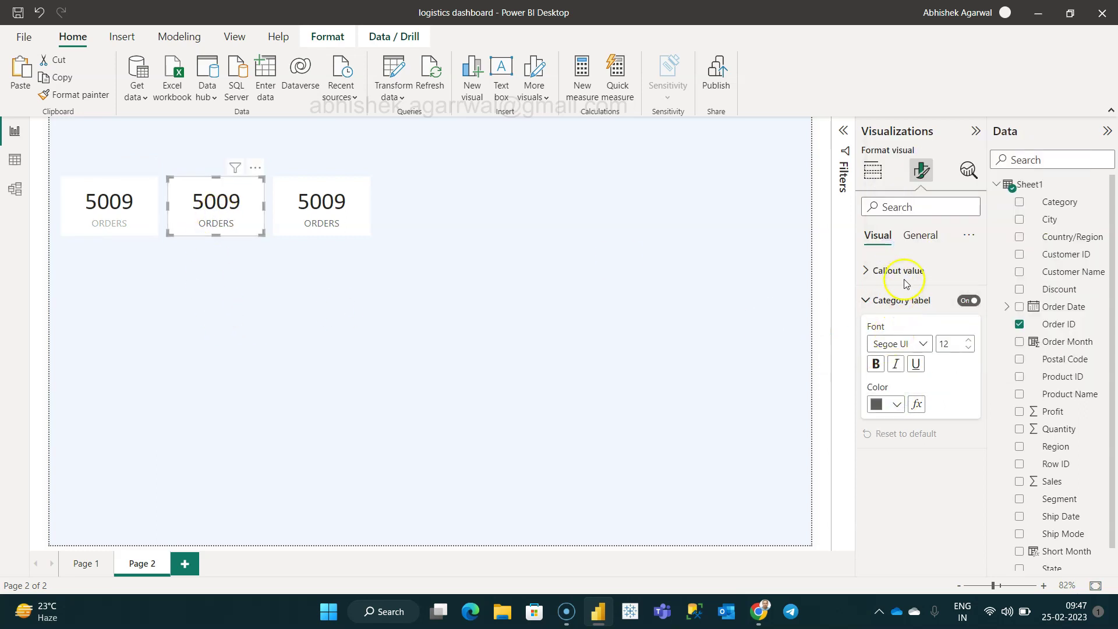
click(894, 403)
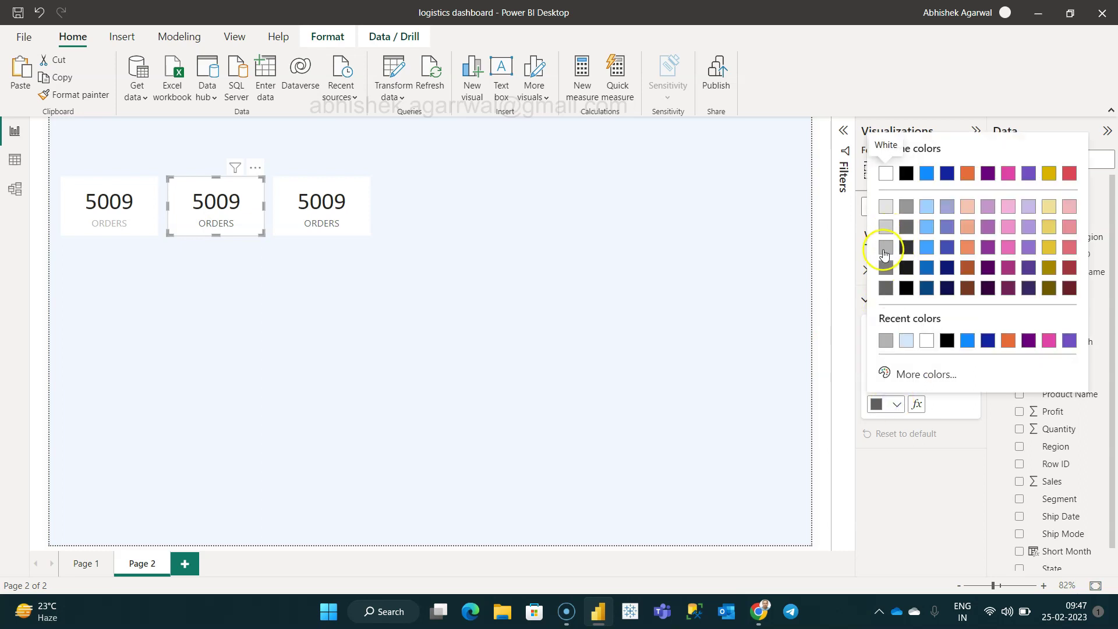
click(886, 250)
click(331, 229)
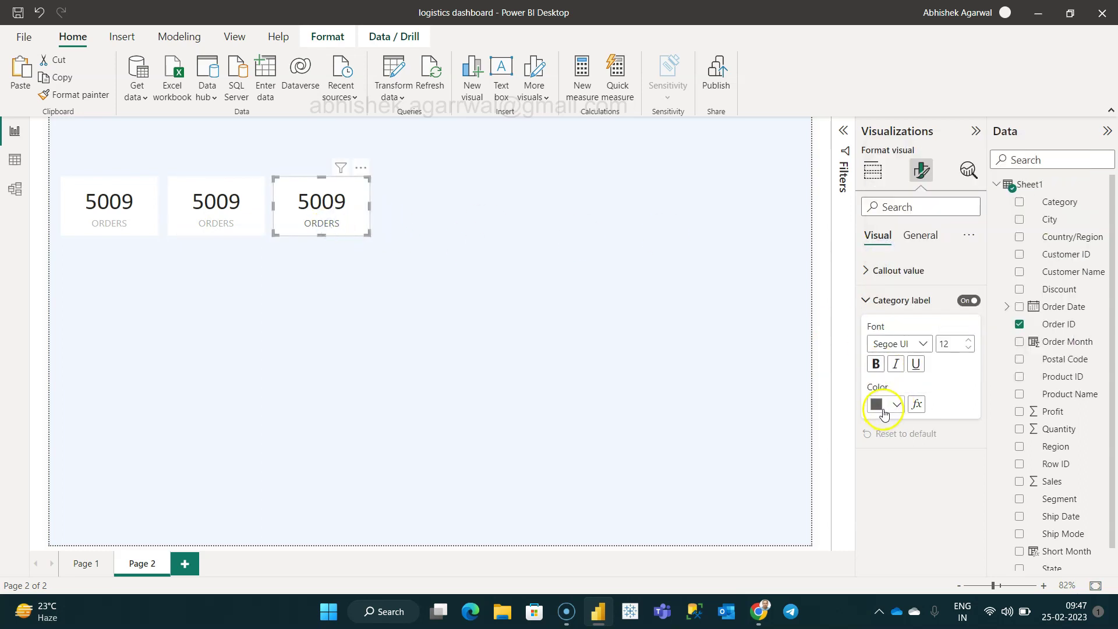
click(887, 404)
click(886, 247)
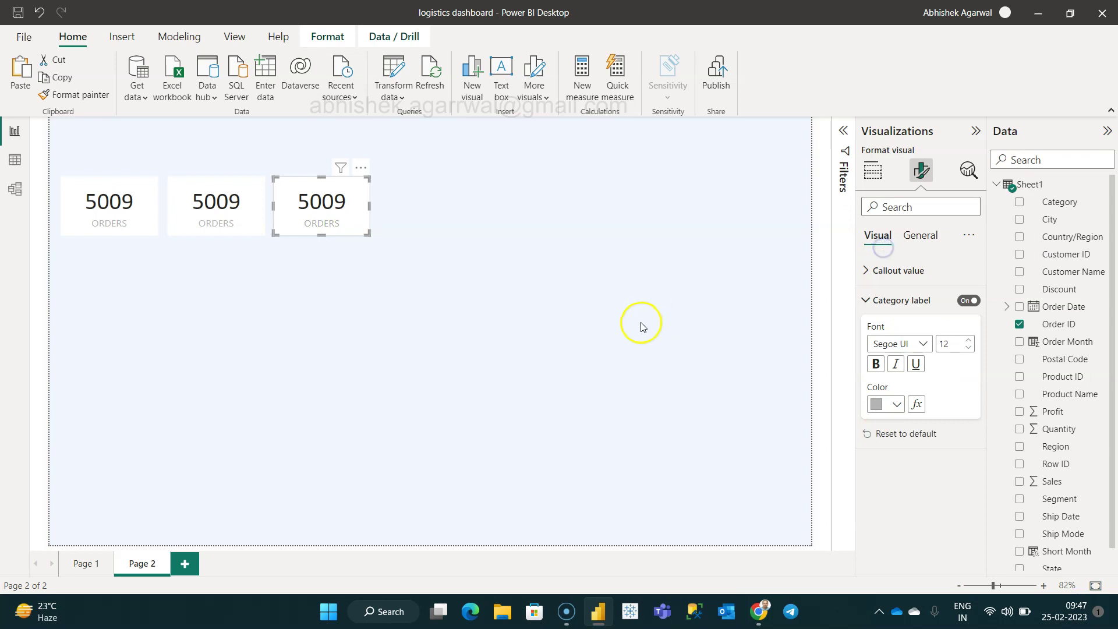
click(351, 299)
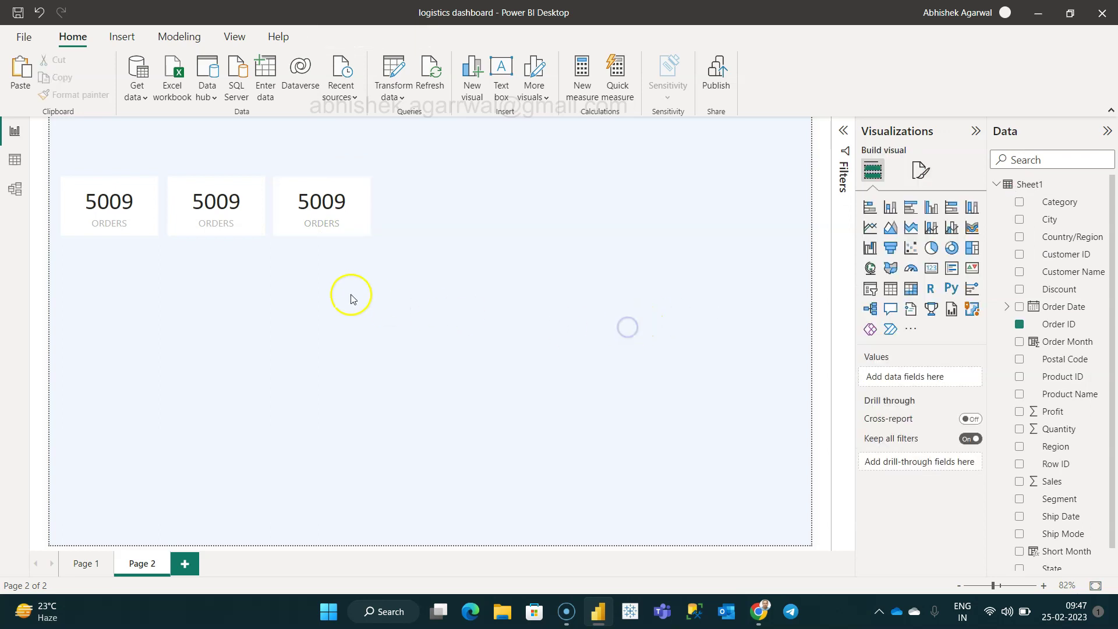
Replace the middle card's field with the sum of Quantity and rename it QUANTITY for this visual
click(219, 218)
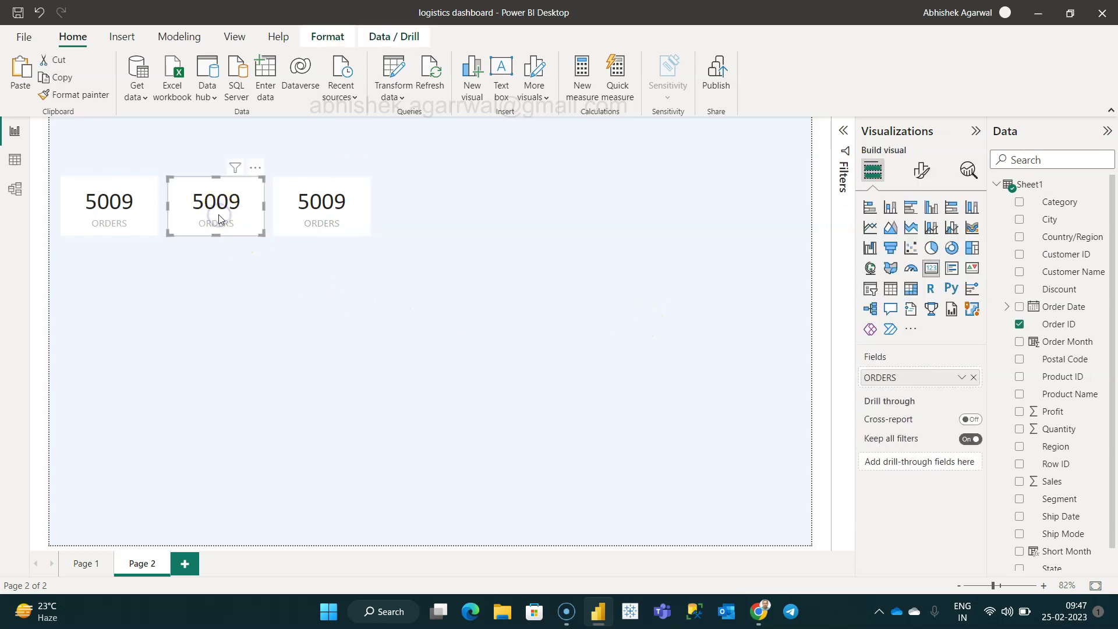
click(86, 562)
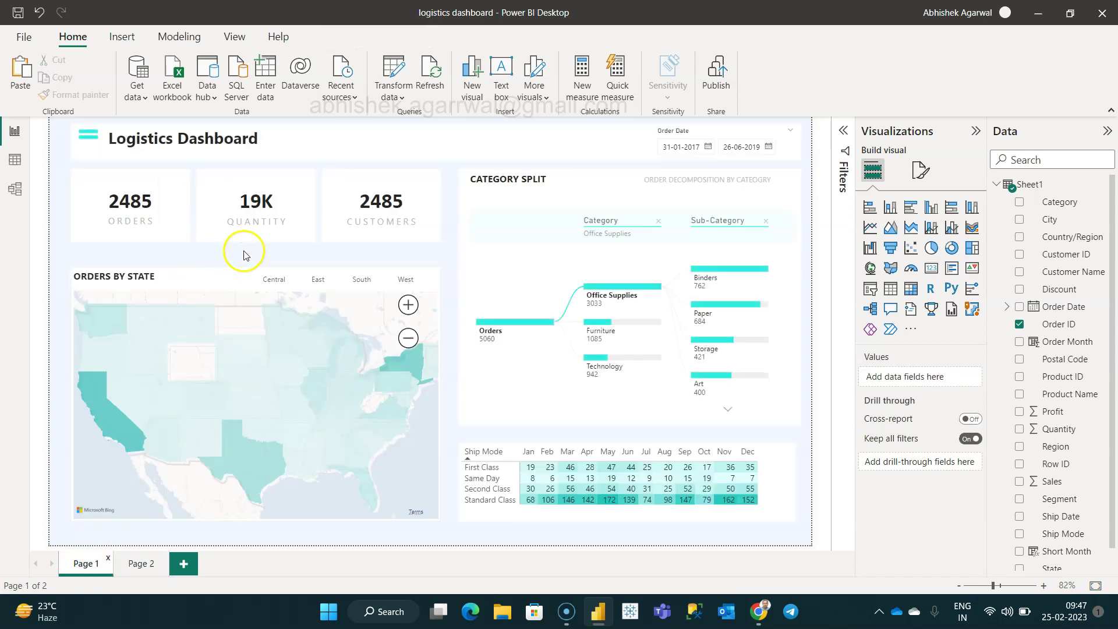
click(136, 567)
click(253, 218)
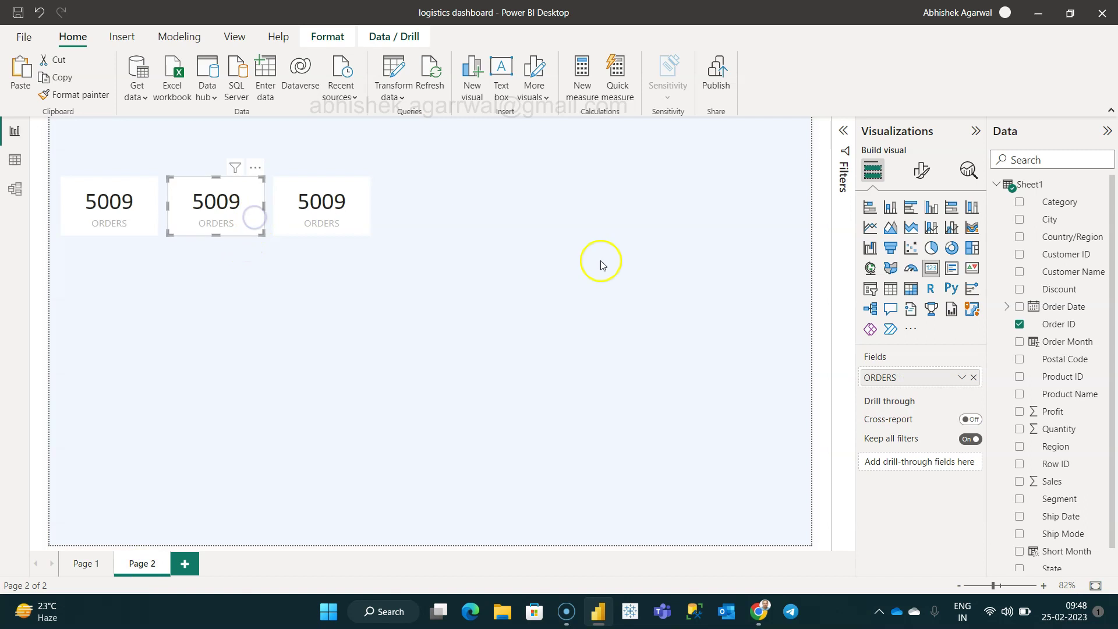
drag(1063, 434, 929, 383)
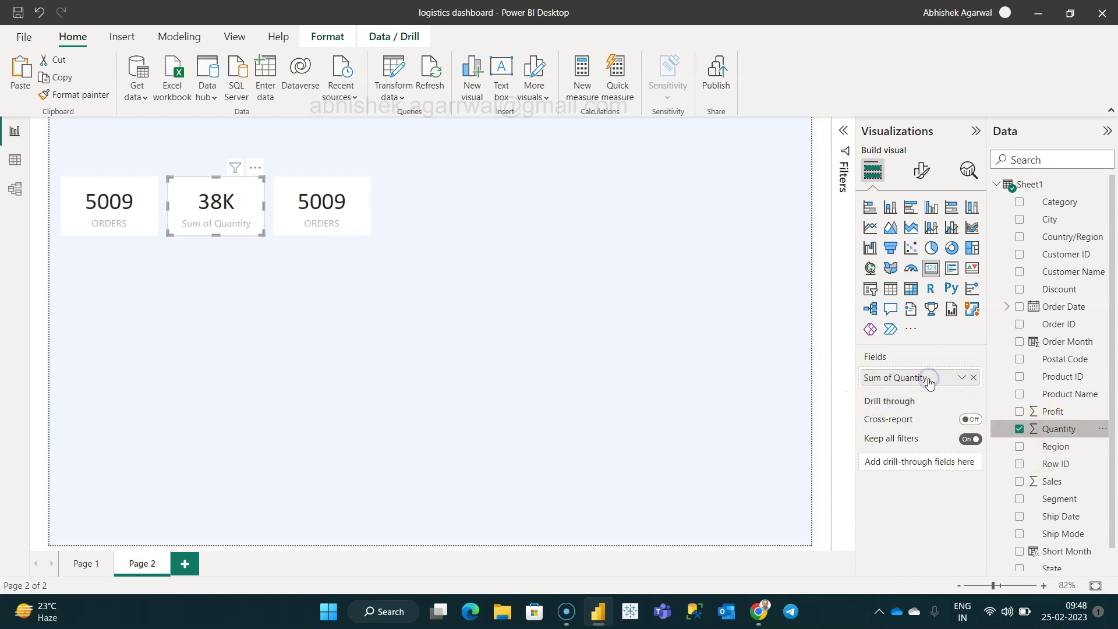
double_click(929, 378)
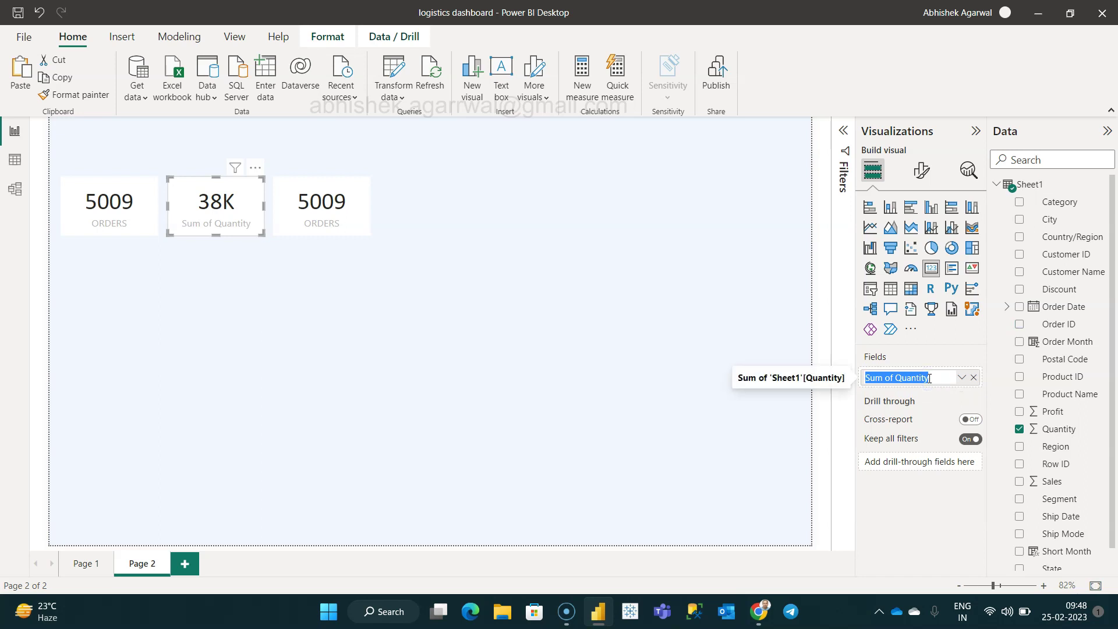
text(QUANTITY)
key(Return)
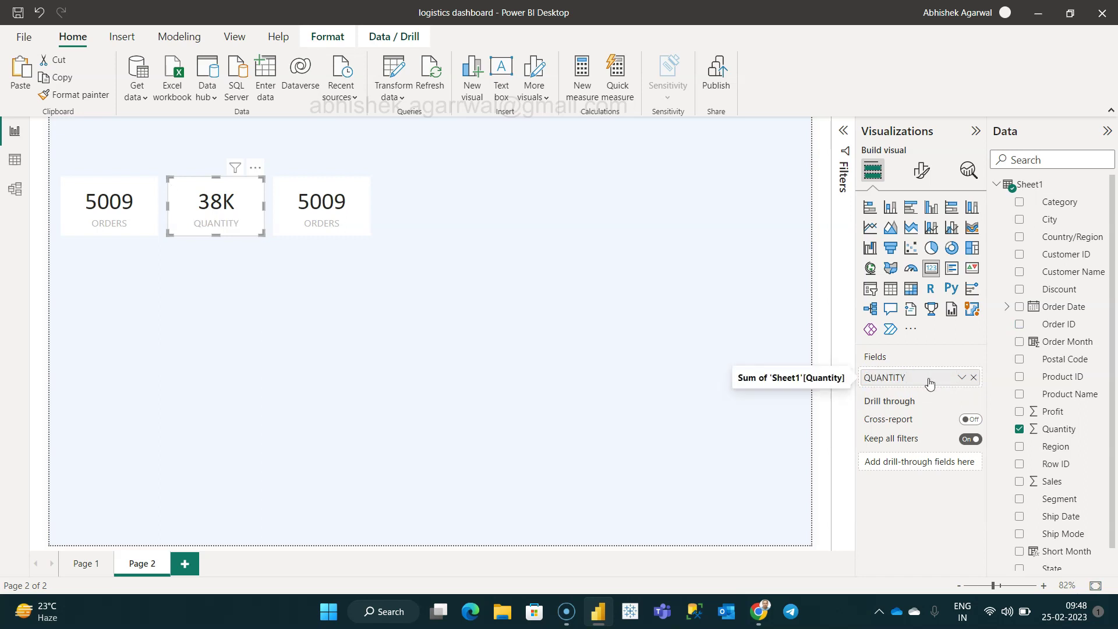
Replace the third card's field with a distinct count of Customer ID and rename it CUSTOMERS for this visual
click(322, 203)
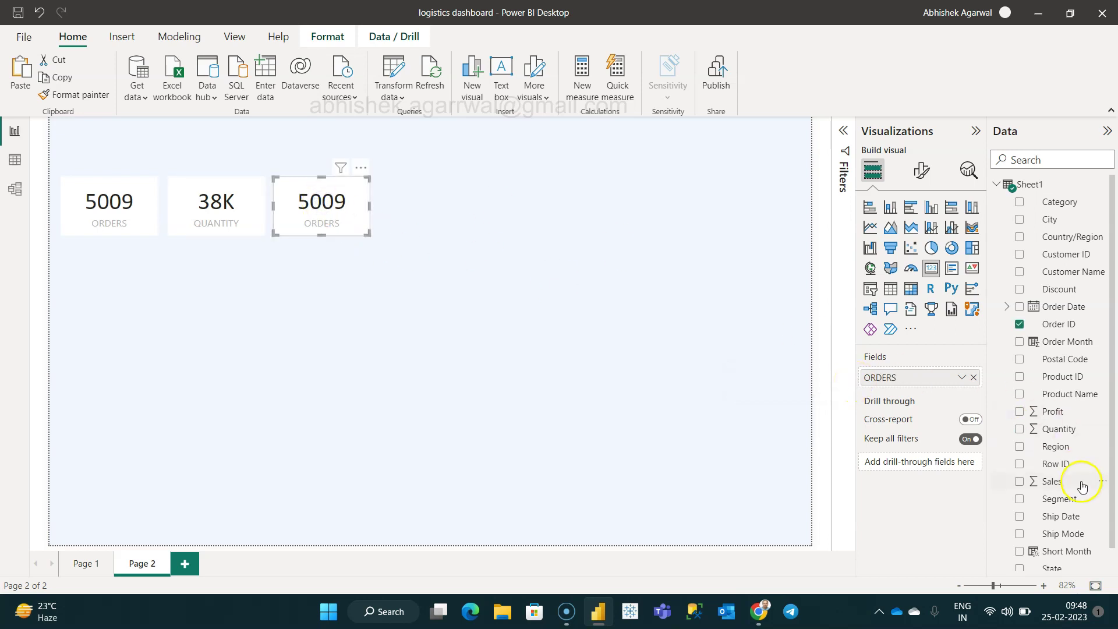
drag(1063, 254, 918, 375)
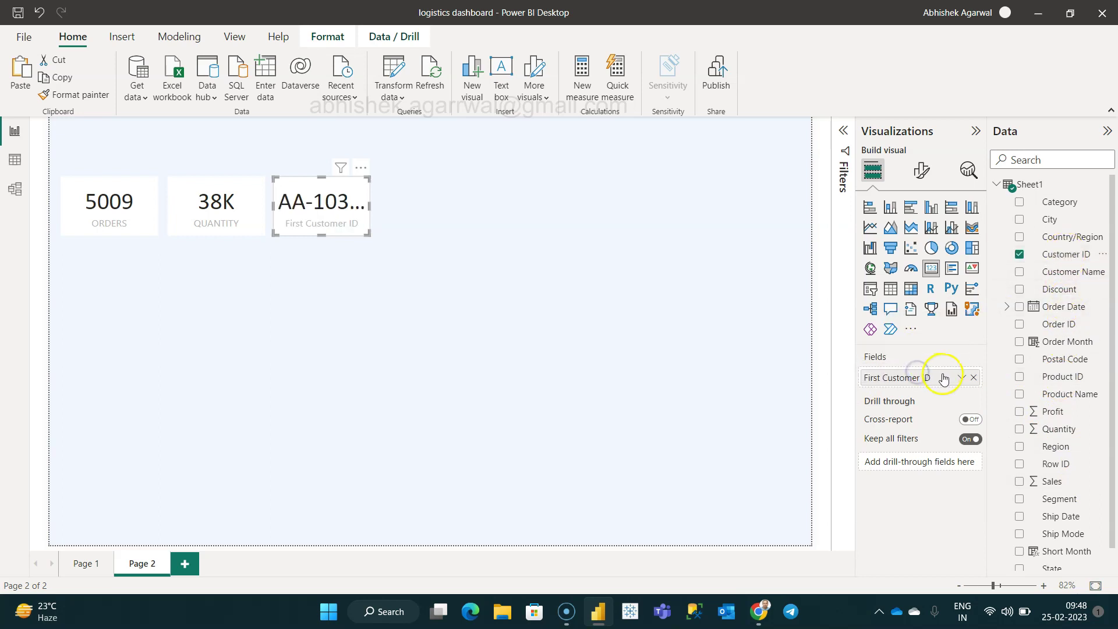
click(961, 379)
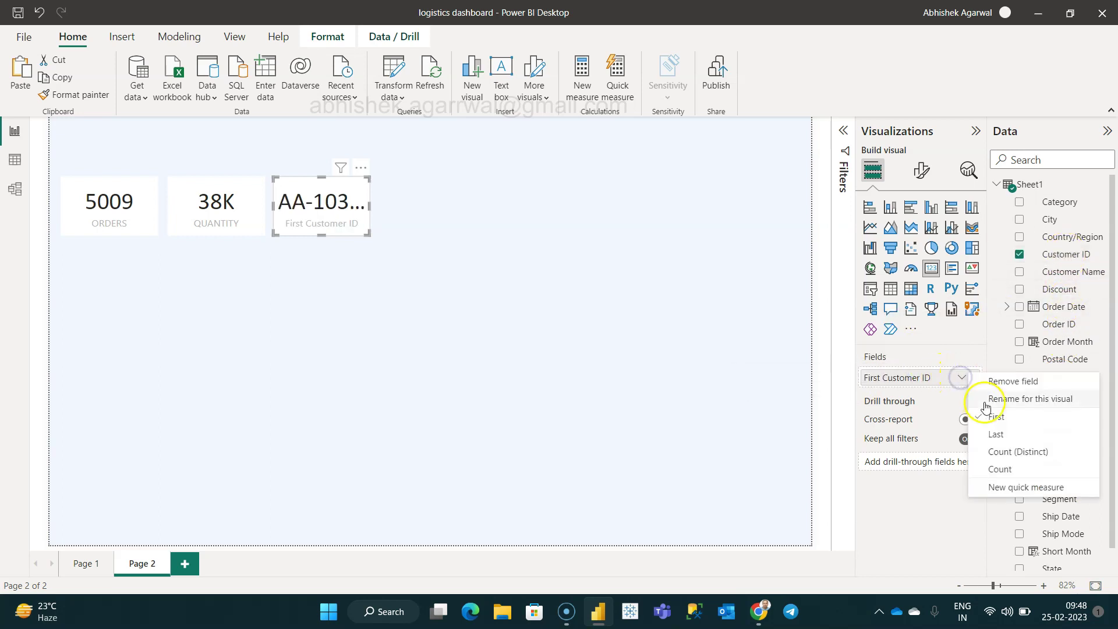
click(1015, 450)
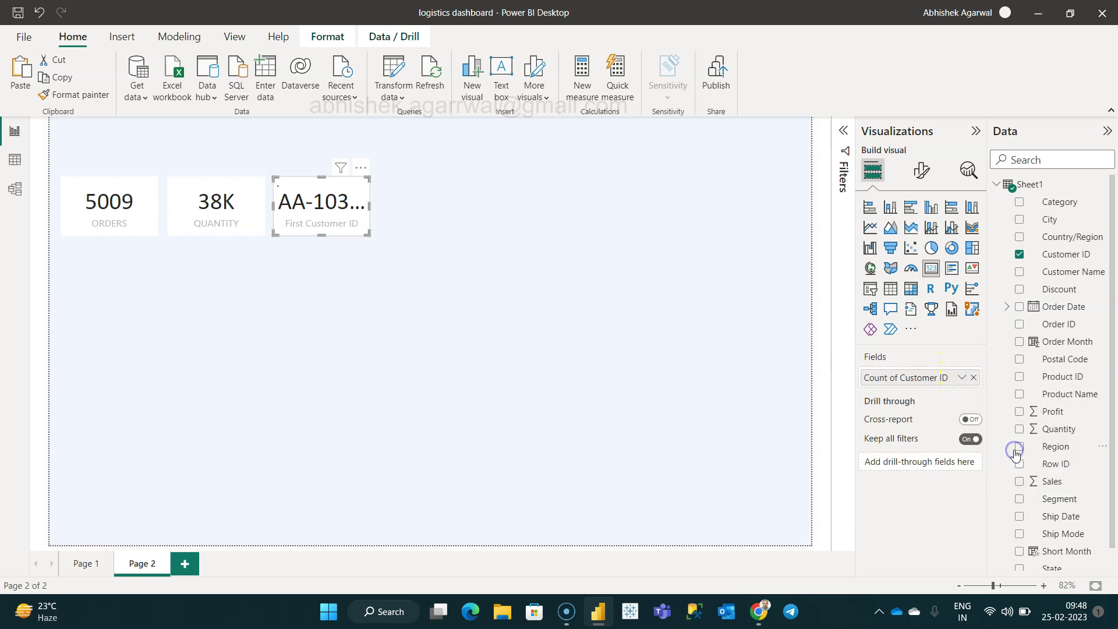
double_click(919, 380)
text(c)
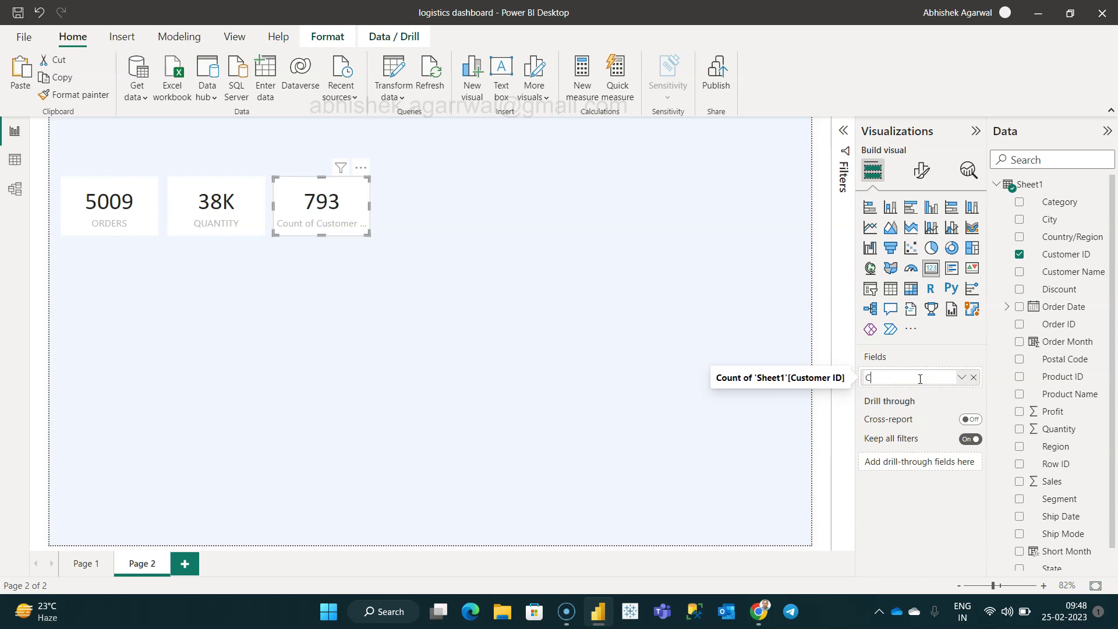
key(Return)
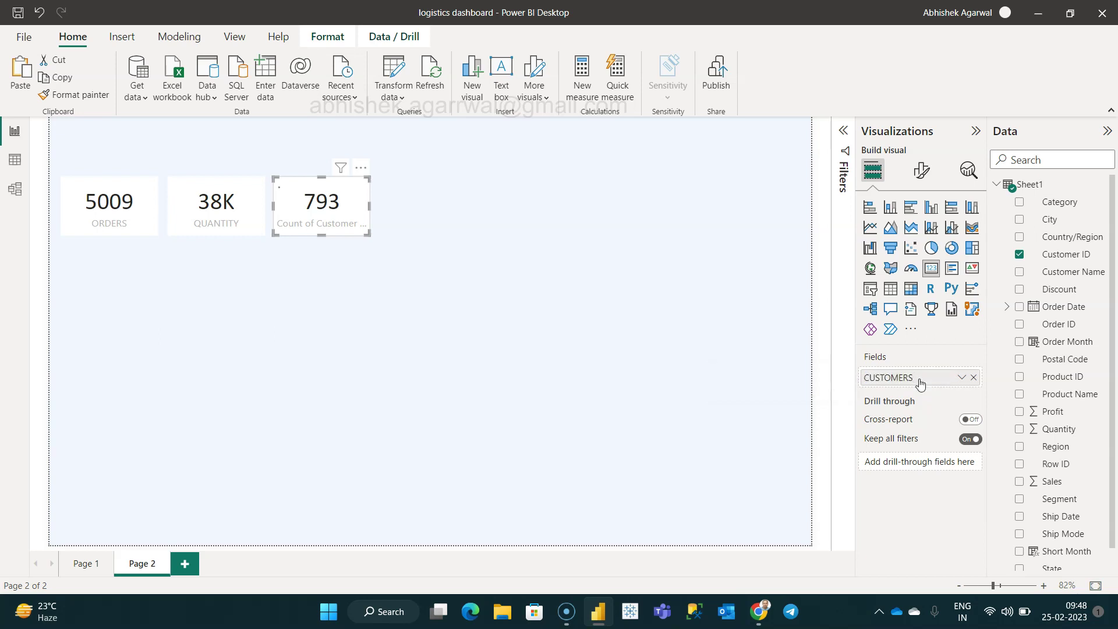
click(449, 282)
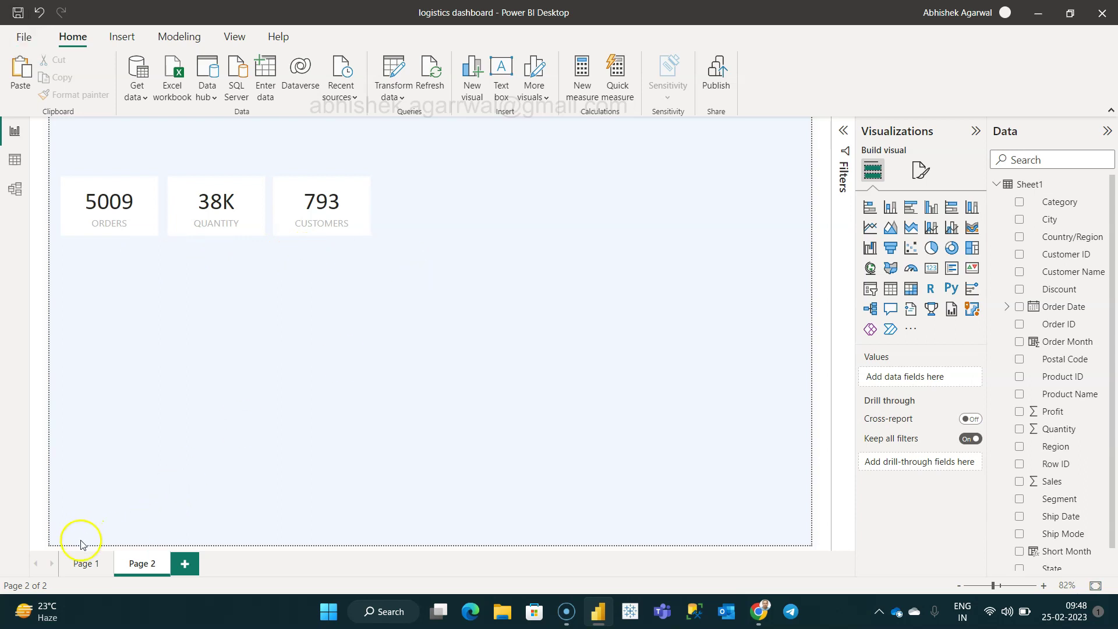
Add a decomposition tree to Page 2 beside the CUSTOMERS card, widening it toward the canvas edge and extending its height
click(81, 564)
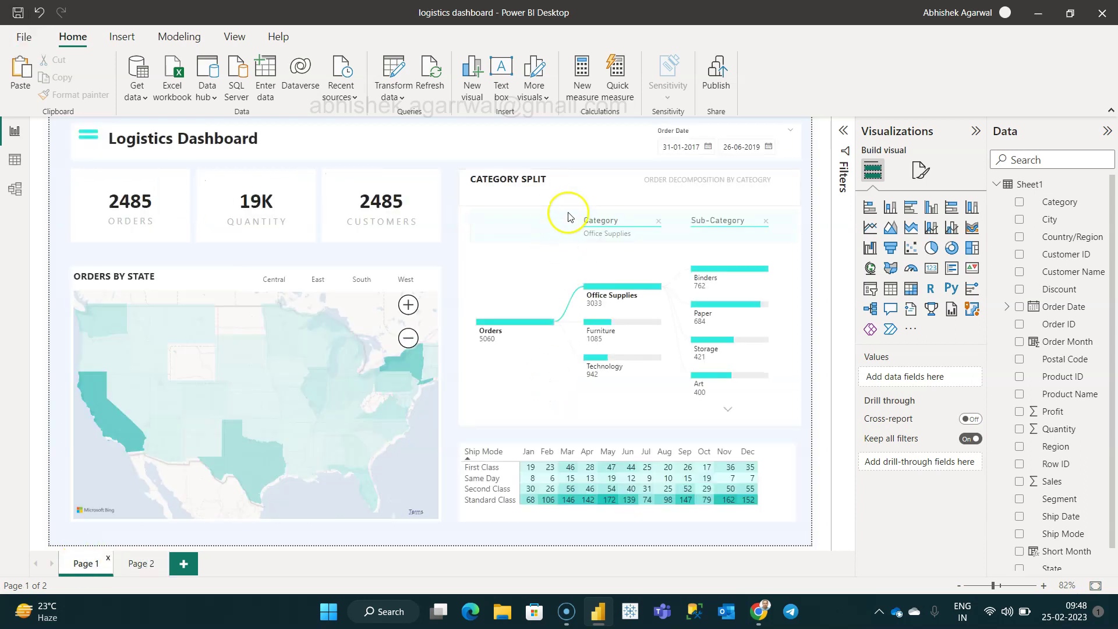
click(142, 564)
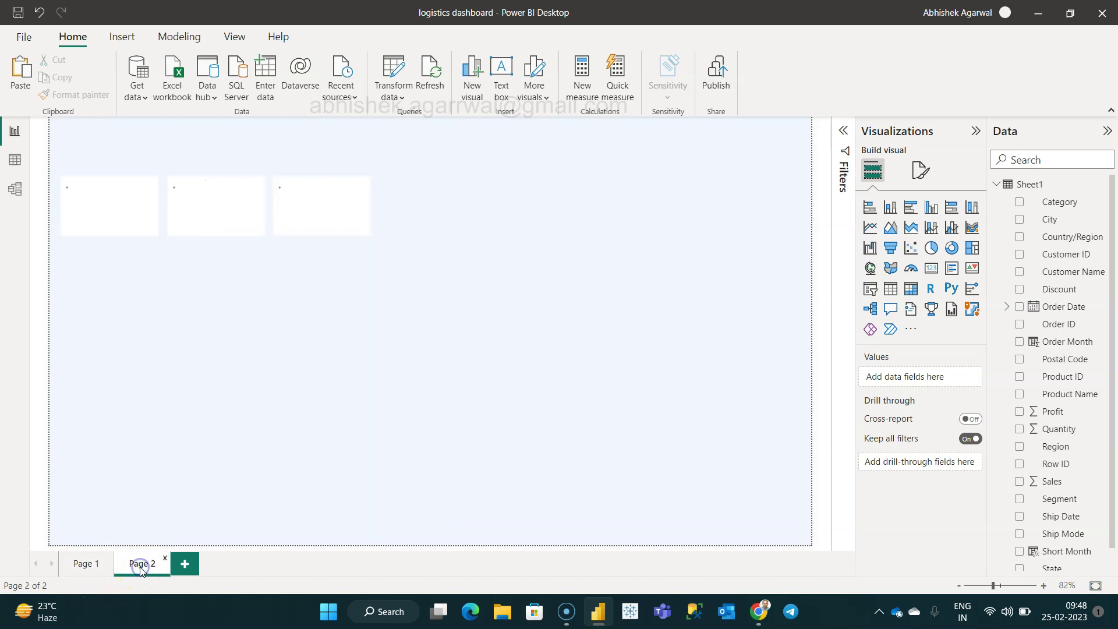
click(871, 288)
click(870, 309)
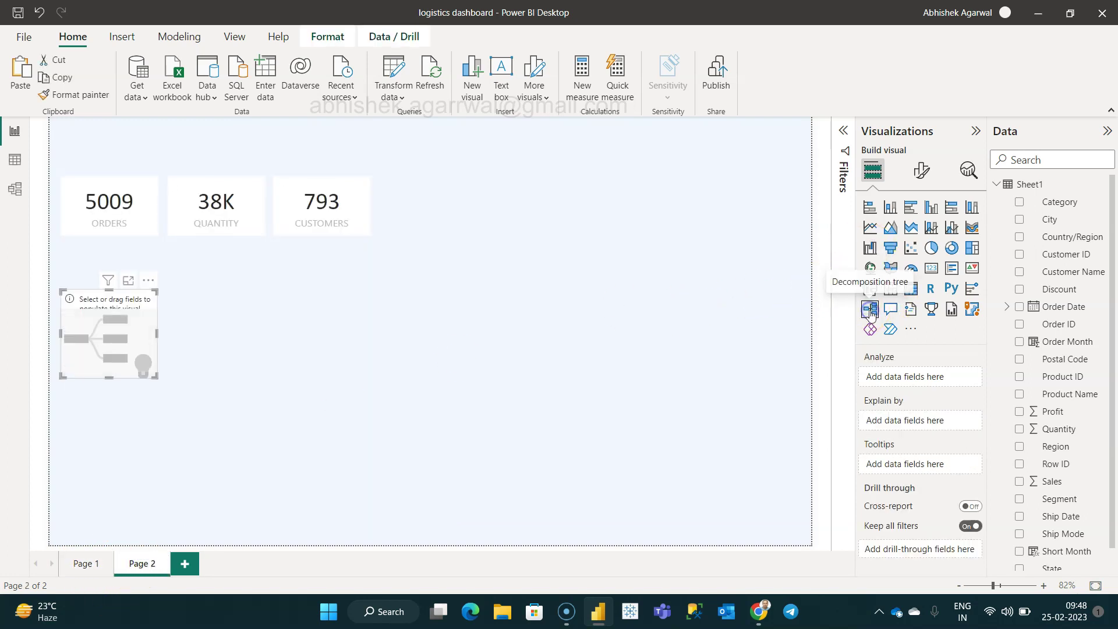
drag(130, 331, 778, 230)
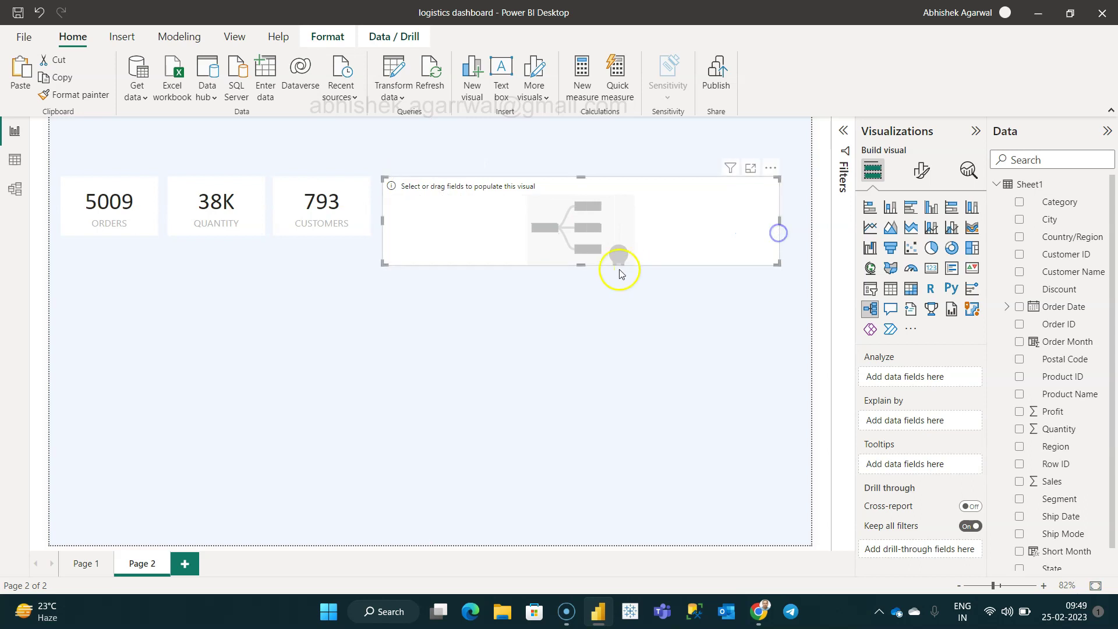
drag(581, 266, 582, 375)
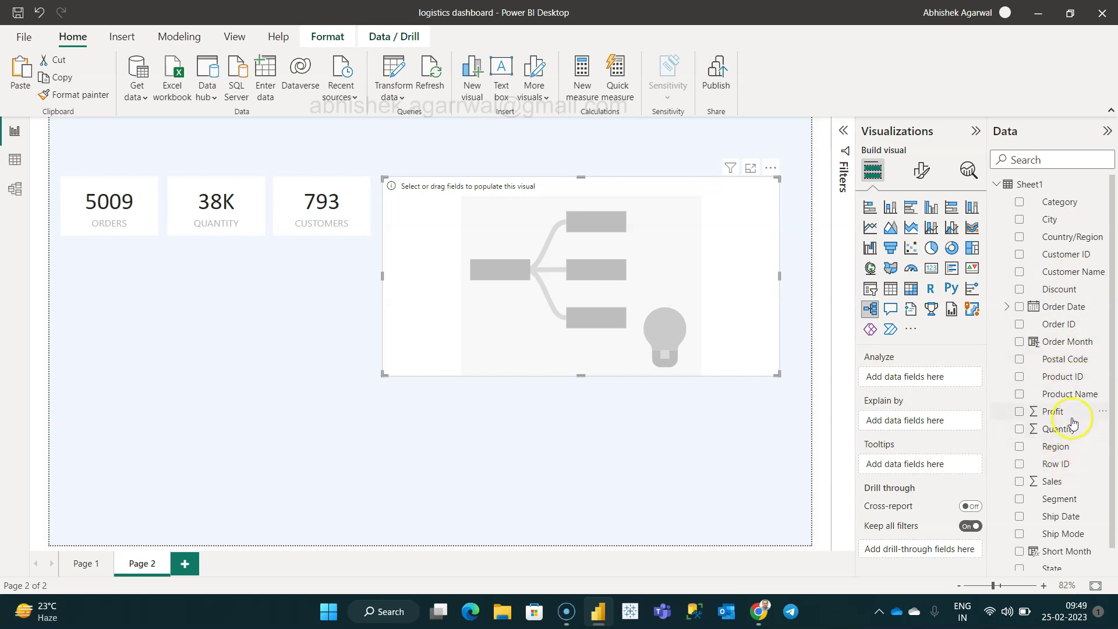
Set the decomposition tree to analyze the distinct count of Order ID, explained by Category and Sub-Category
drag(1061, 330, 911, 380)
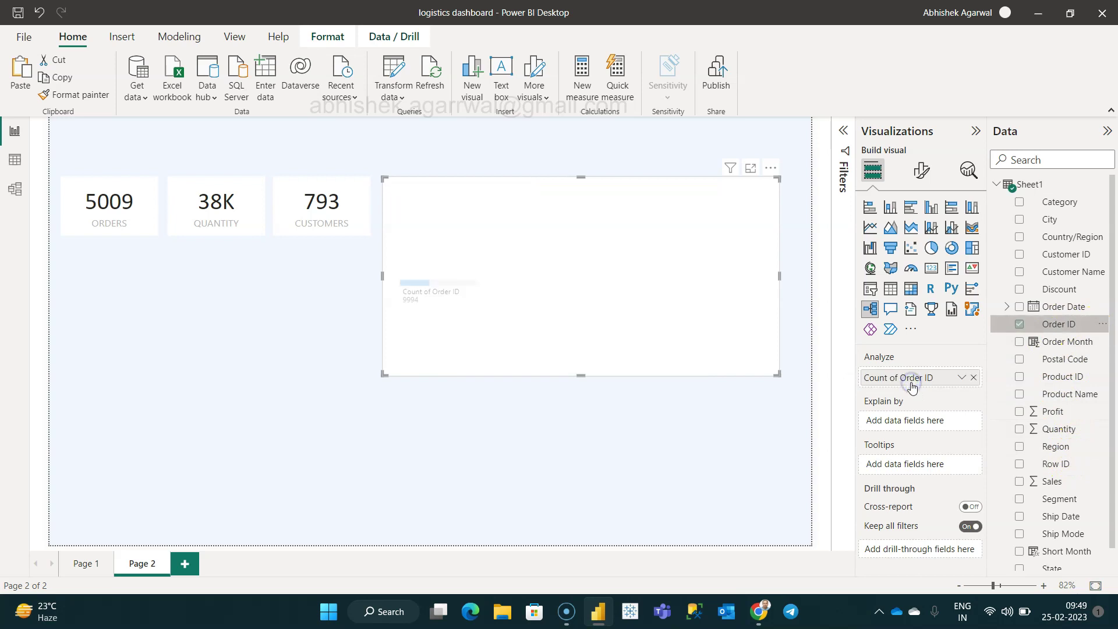
click(958, 378)
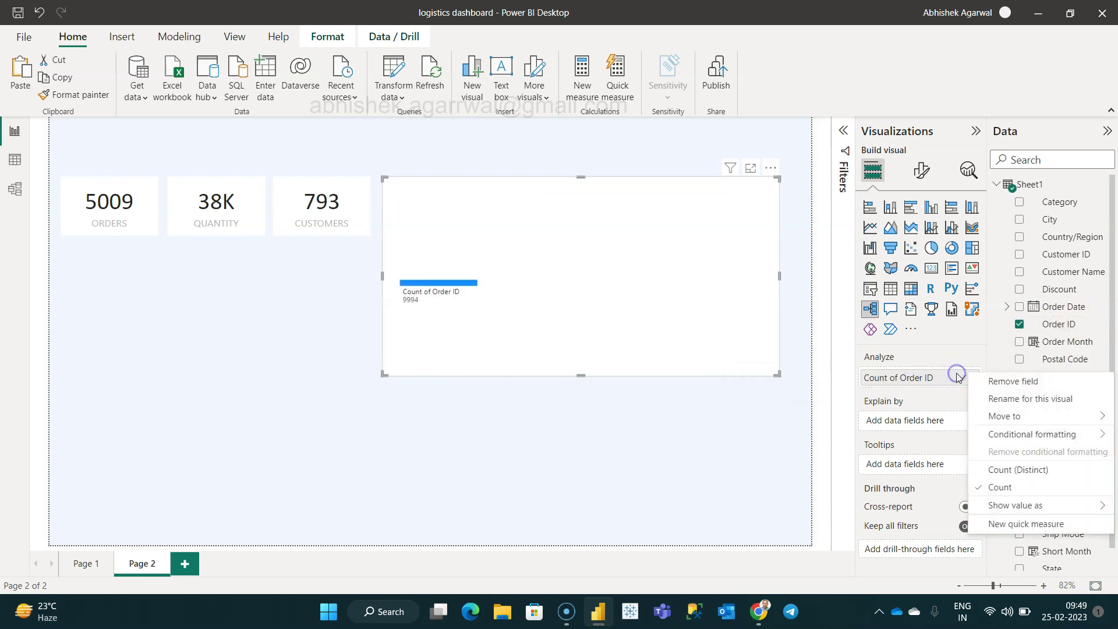
click(1004, 472)
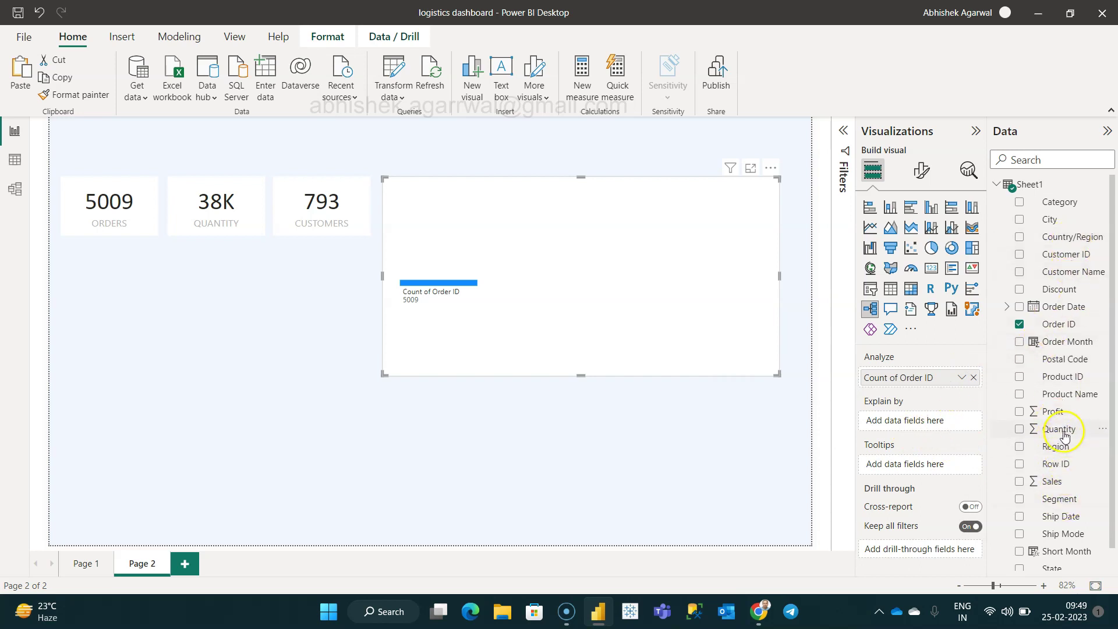
drag(1063, 202, 938, 417)
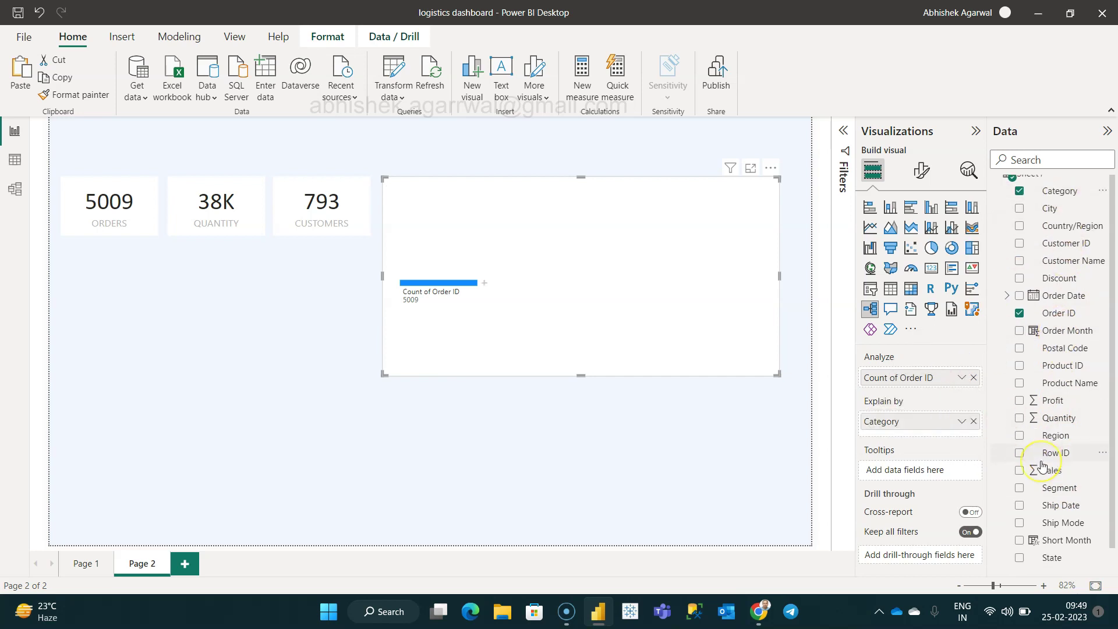
scroll(1043, 466, down, 1)
drag(1058, 560, 918, 438)
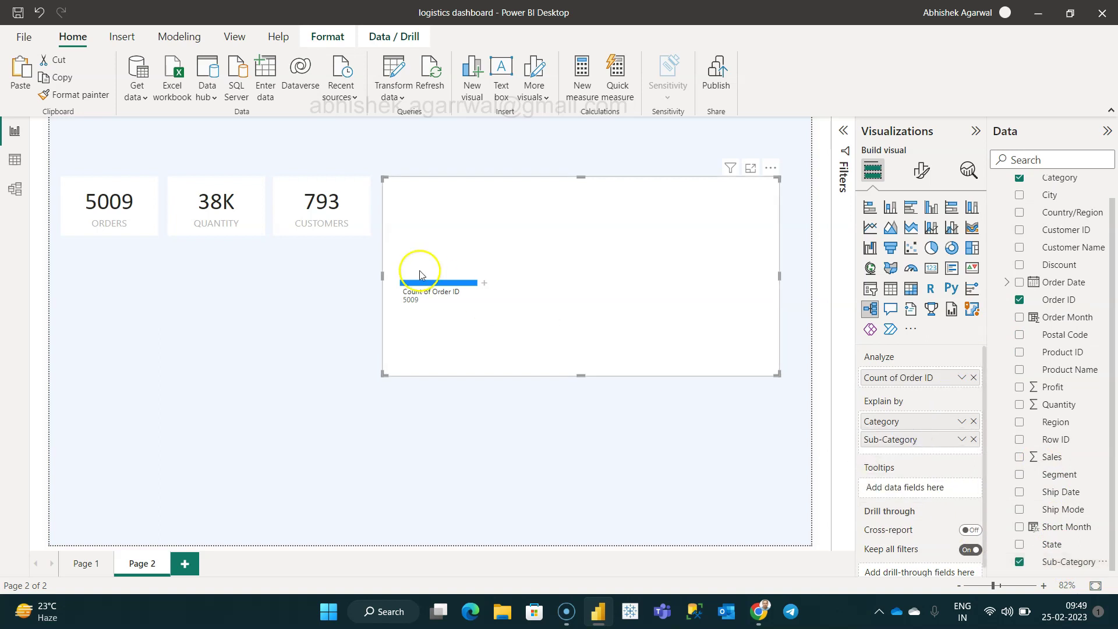
Split the decomposition tree's root by Category and break the Office Supplies branch down by Sub-Category
click(483, 282)
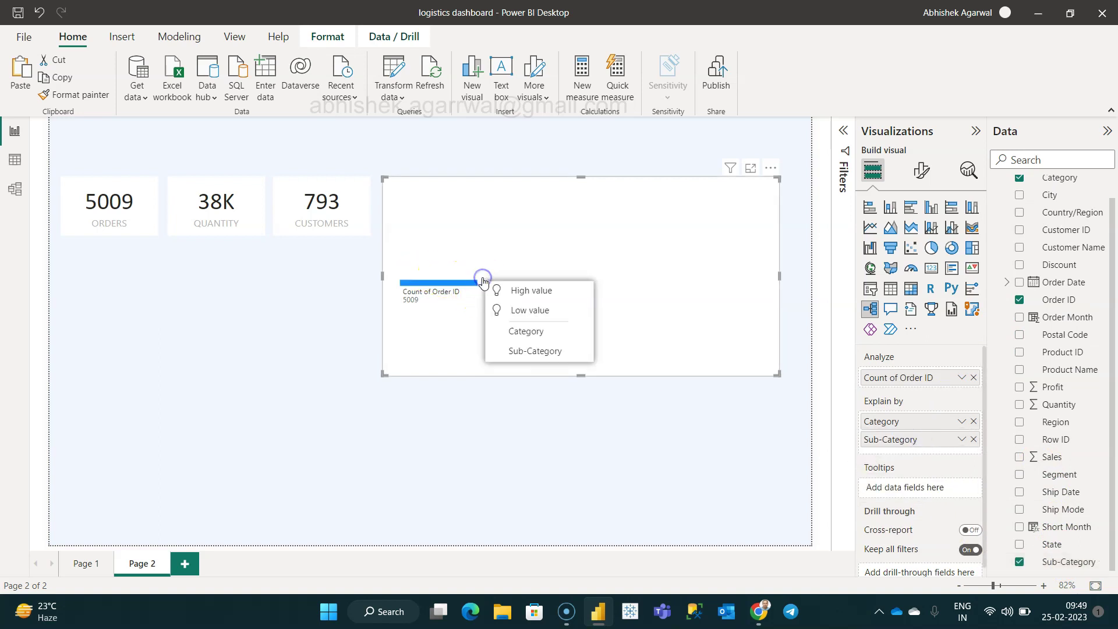
click(518, 294)
click(484, 285)
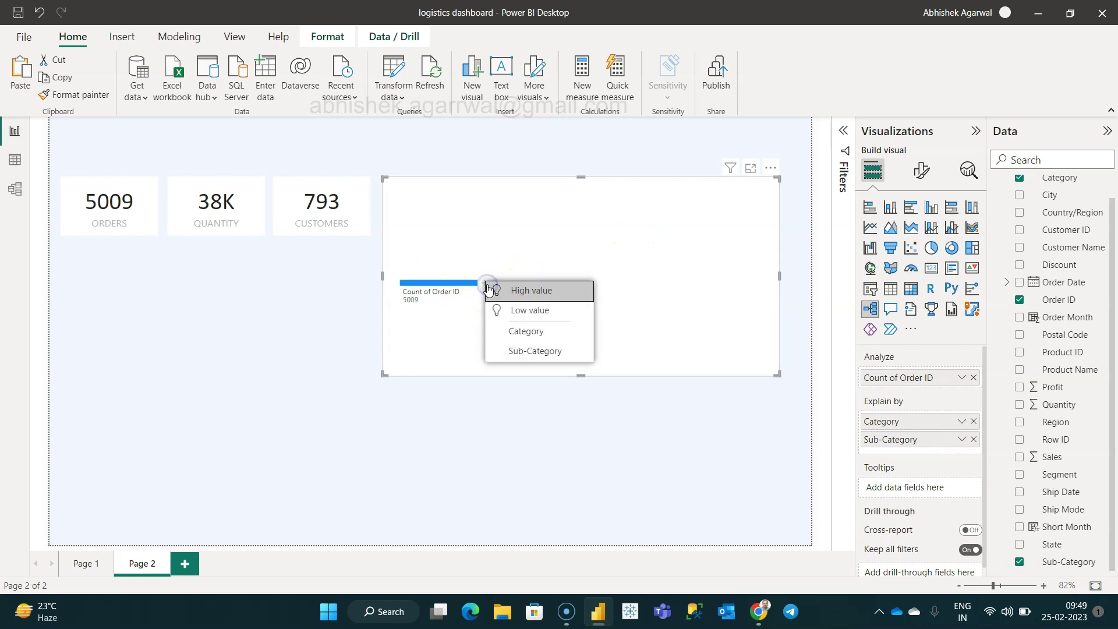
click(553, 332)
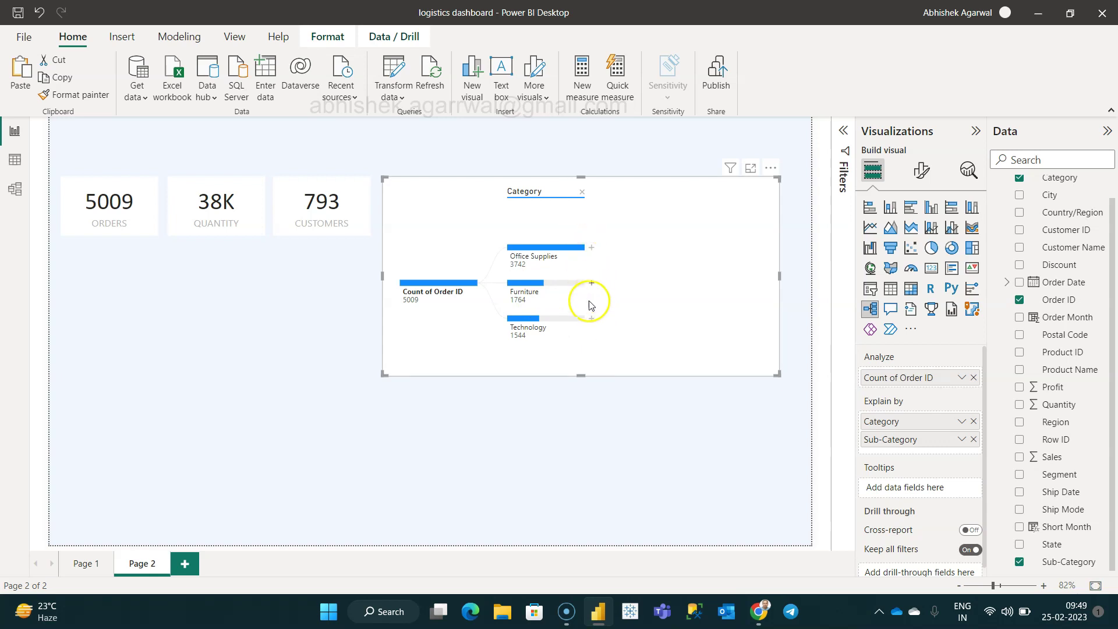
click(590, 249)
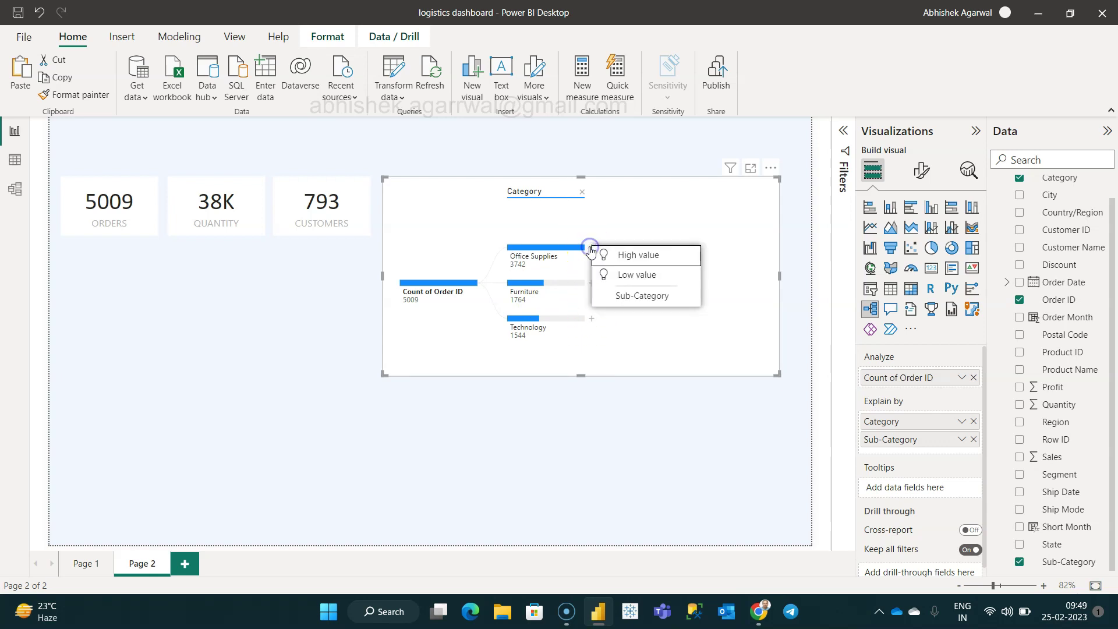
click(640, 295)
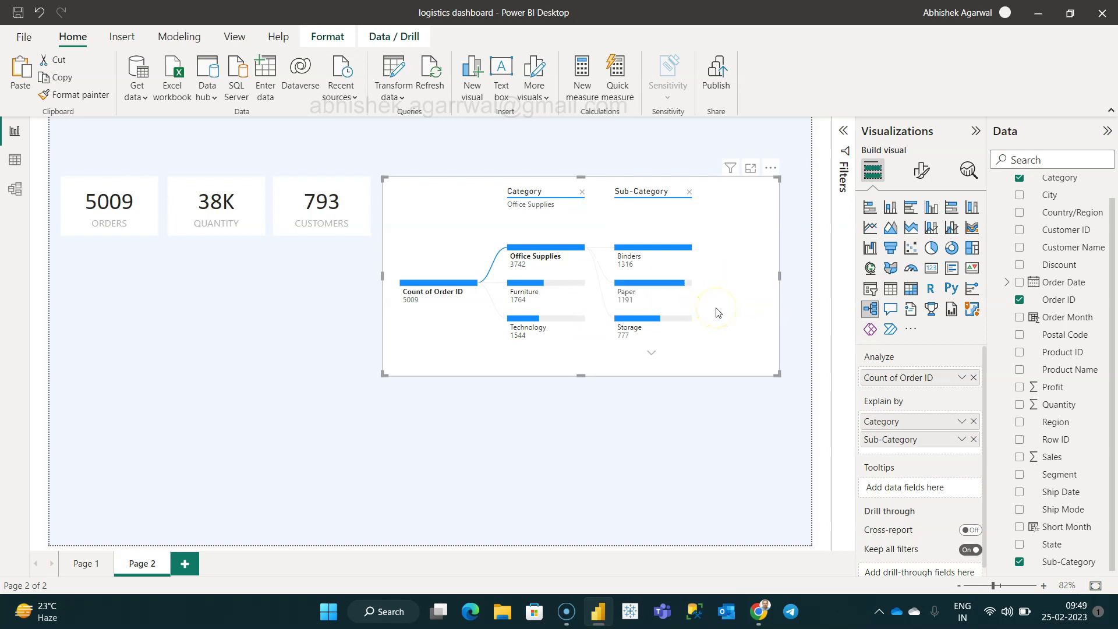
Browse the Office Supplies sub-categories down to the end of the list and back, checking their order counts
click(652, 354)
click(653, 354)
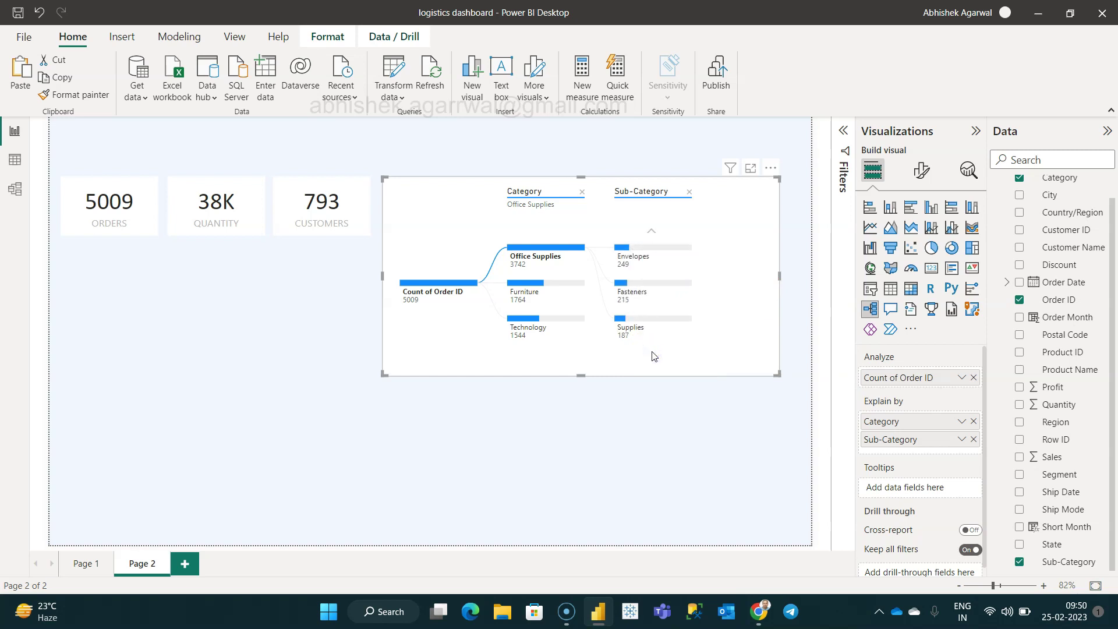
click(651, 232)
click(651, 231)
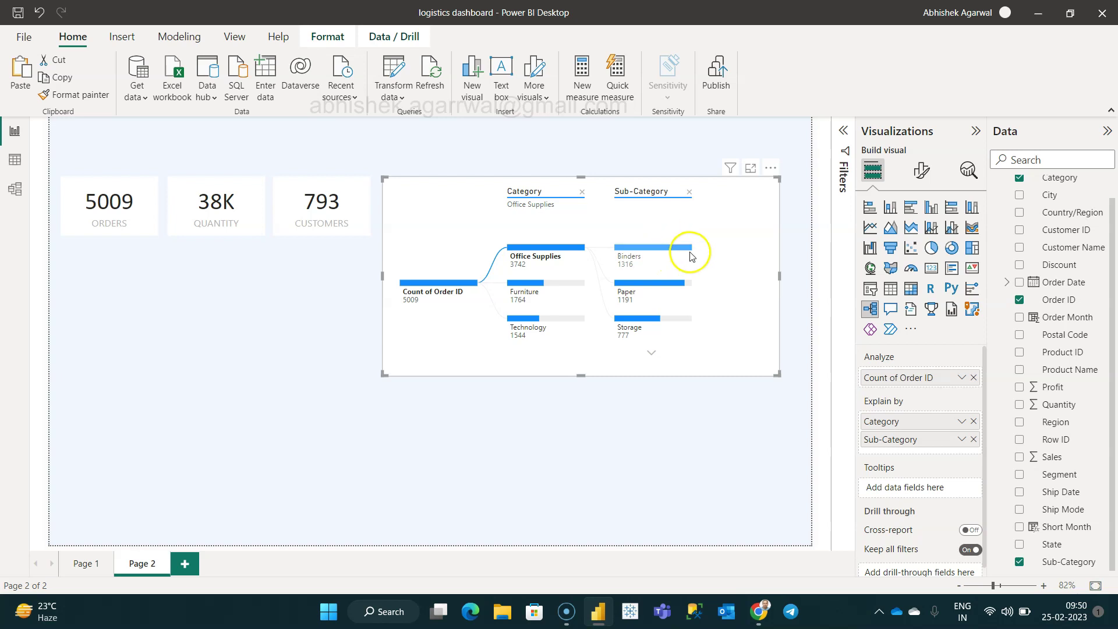
mouse_move(674, 290)
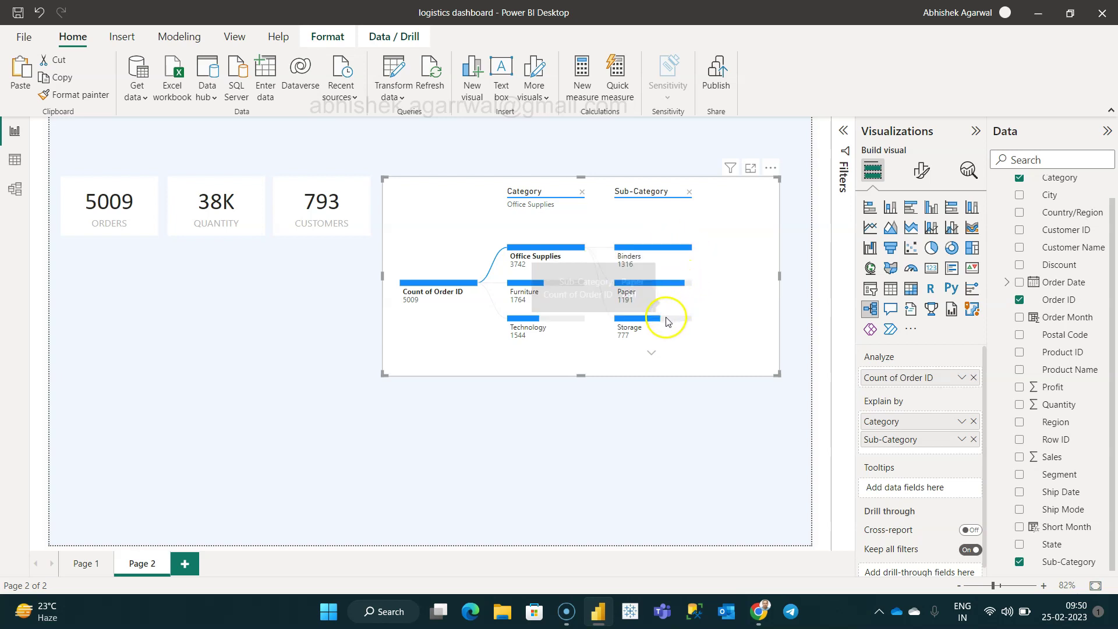
mouse_move(682, 320)
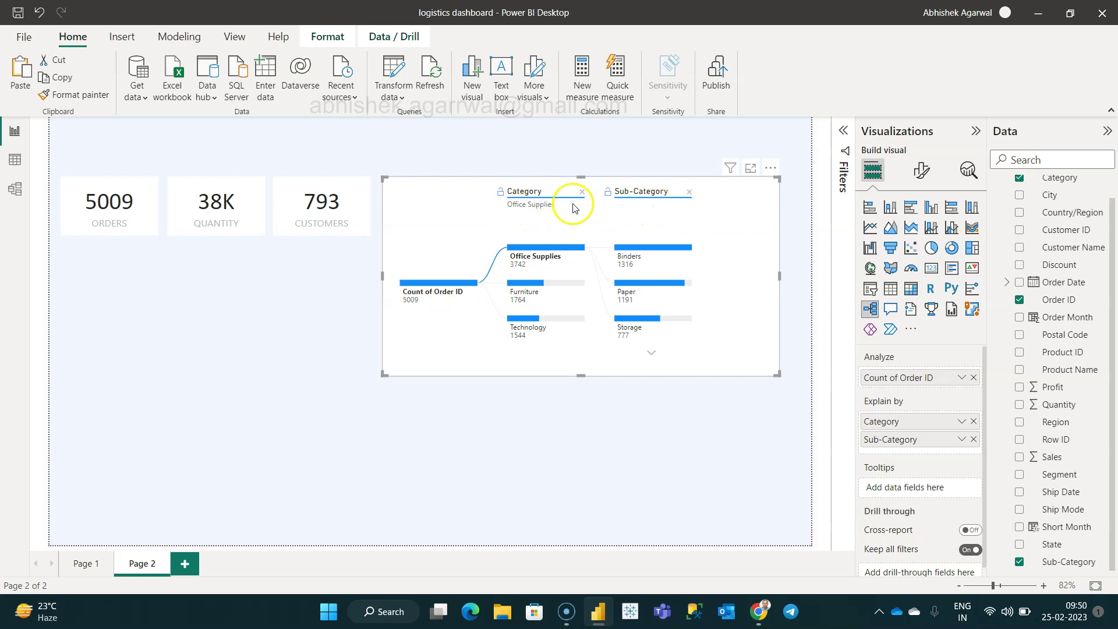
Look up the hex code of the positive bar color used by the decomposition tree on Page 1
click(85, 560)
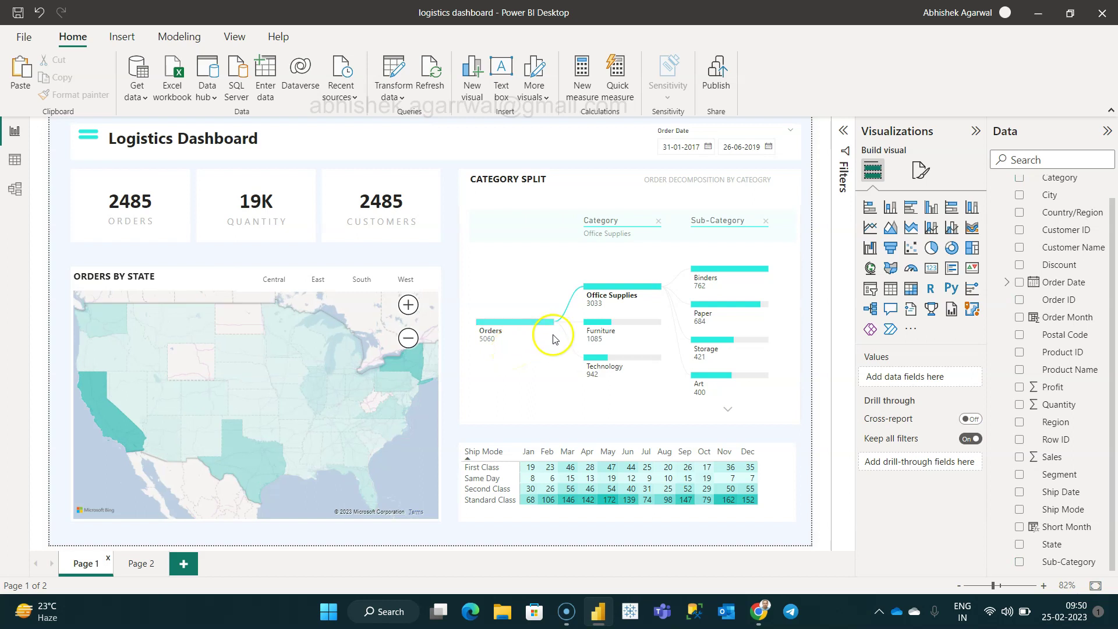
click(556, 281)
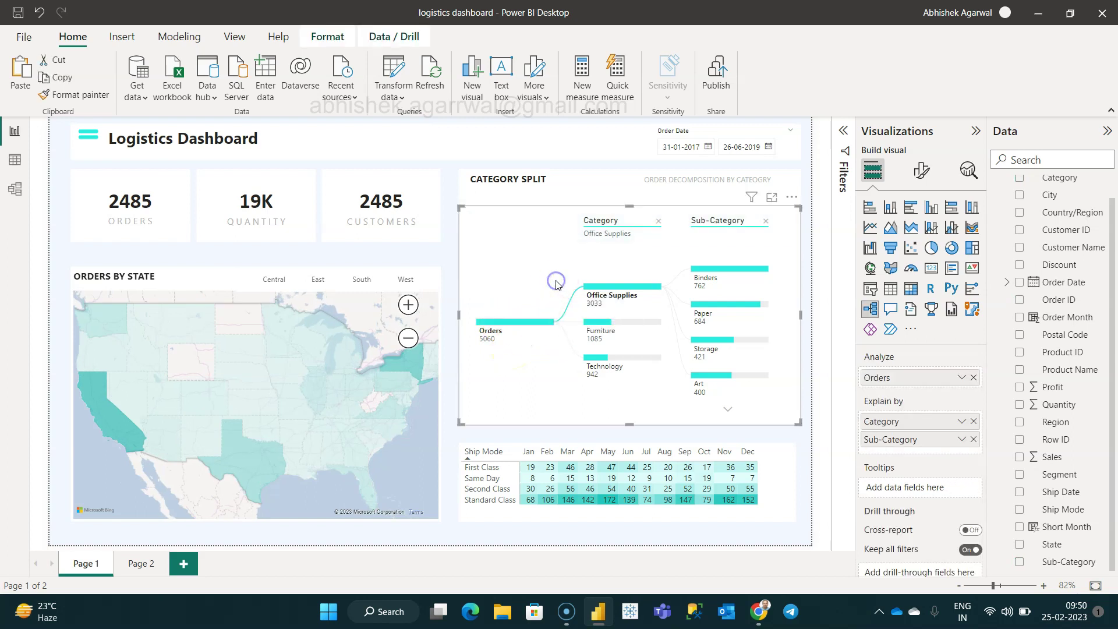
click(921, 170)
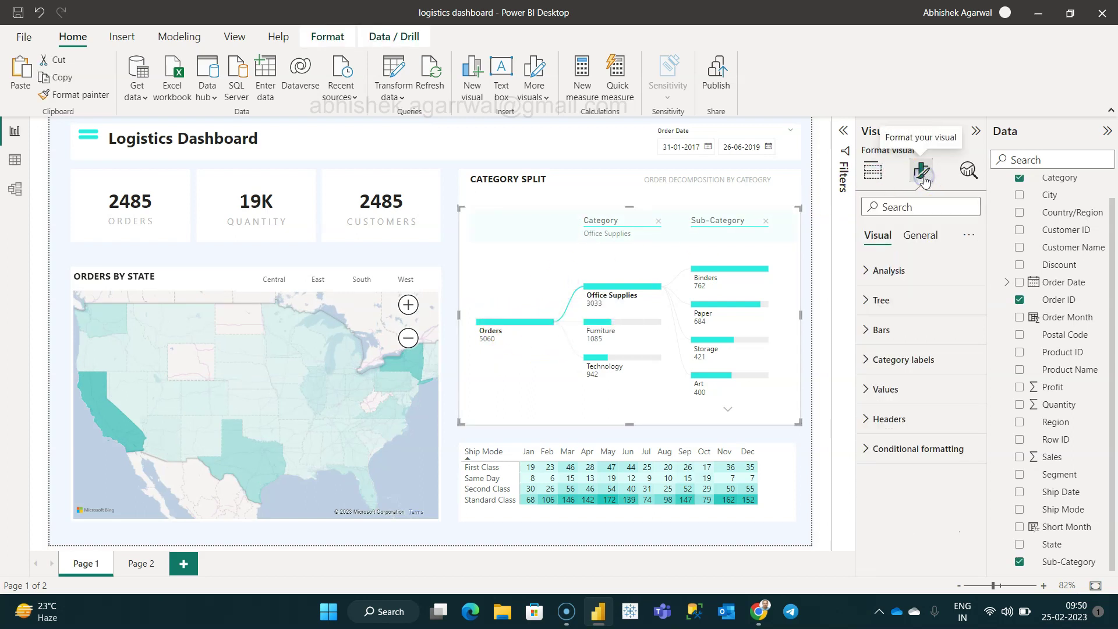
click(906, 325)
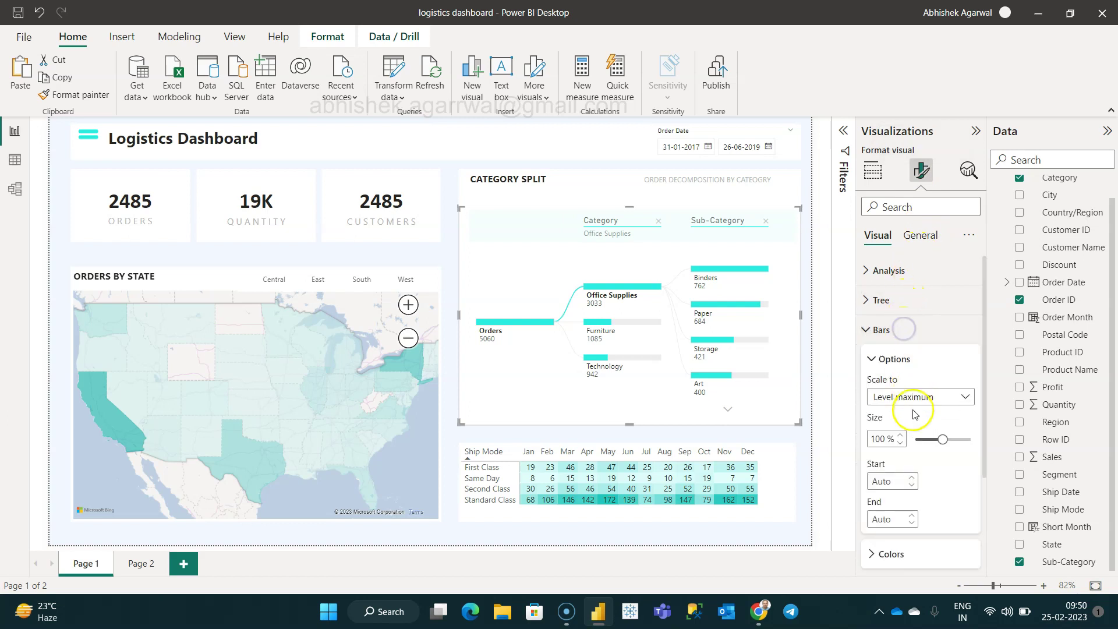
scroll(921, 482, down, 2)
click(915, 446)
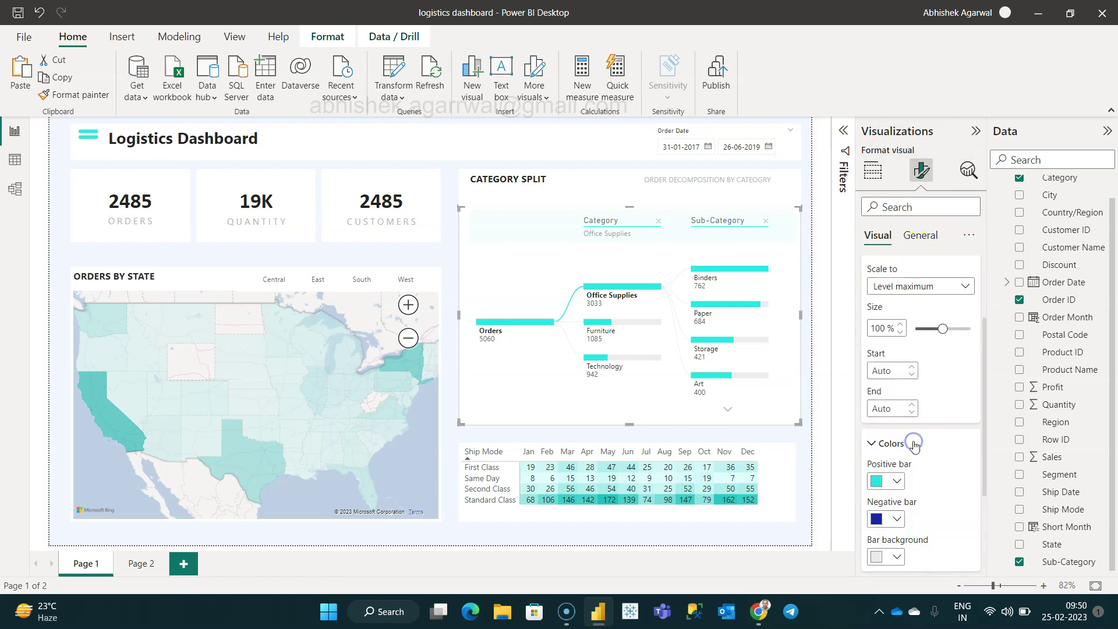
click(897, 483)
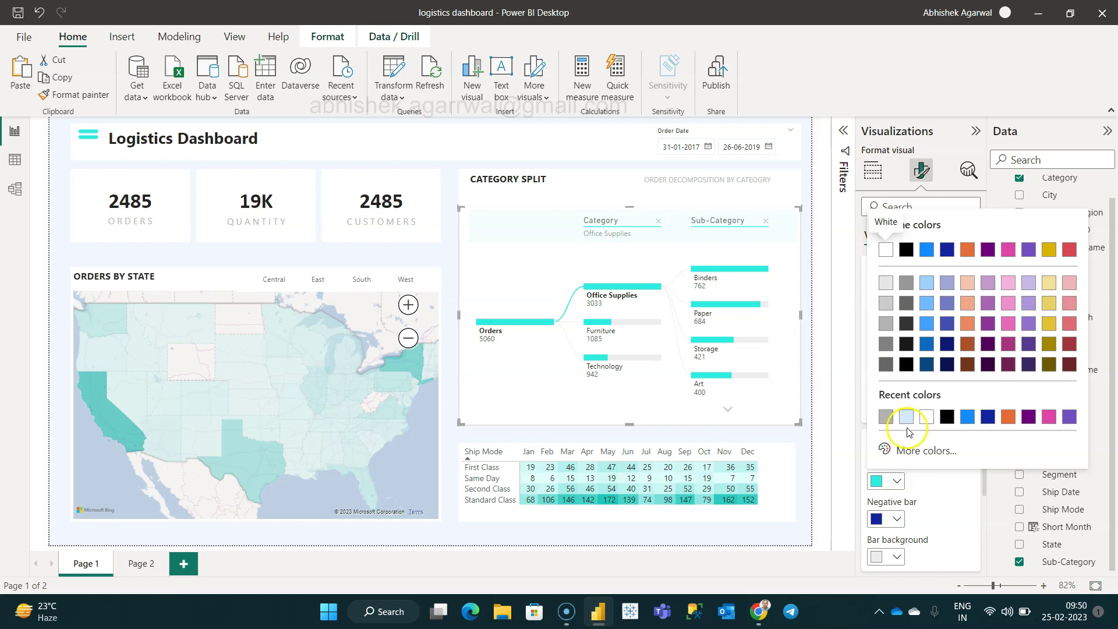
click(919, 451)
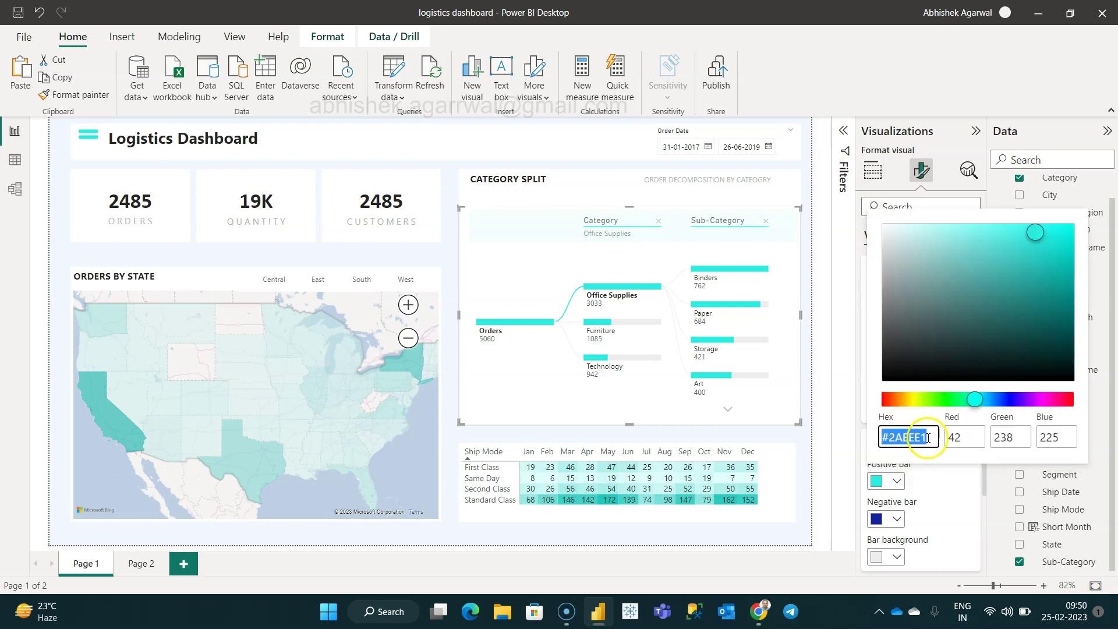
click(927, 437)
Set the positive bar color of the decomposition tree on Page 2 to the turquoise #2AEEE1 used on Page 1
click(142, 563)
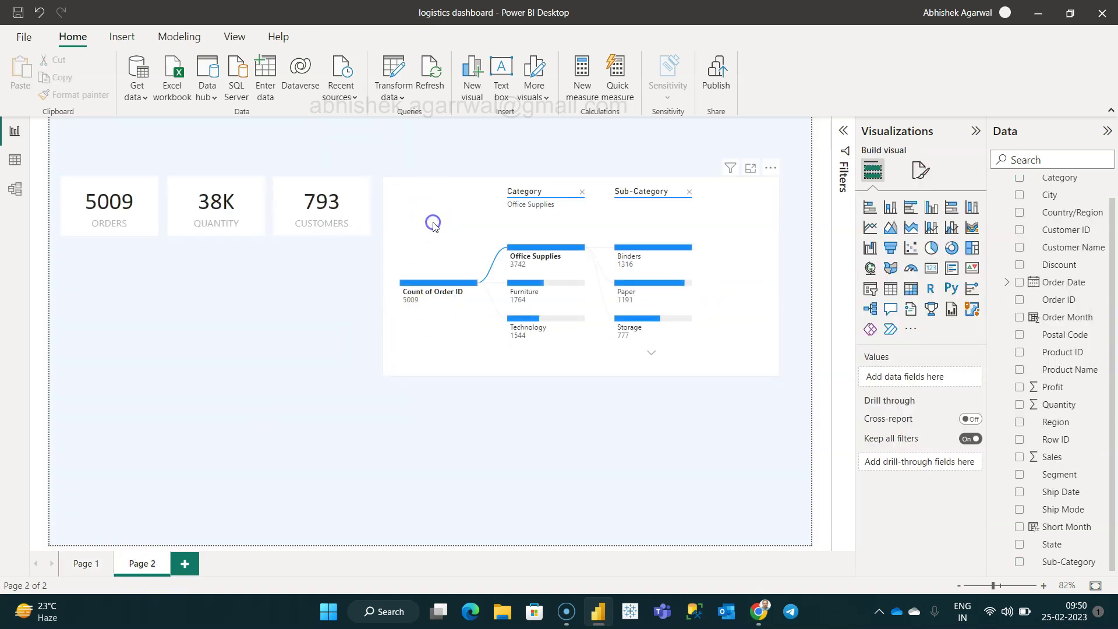
click(432, 209)
click(924, 172)
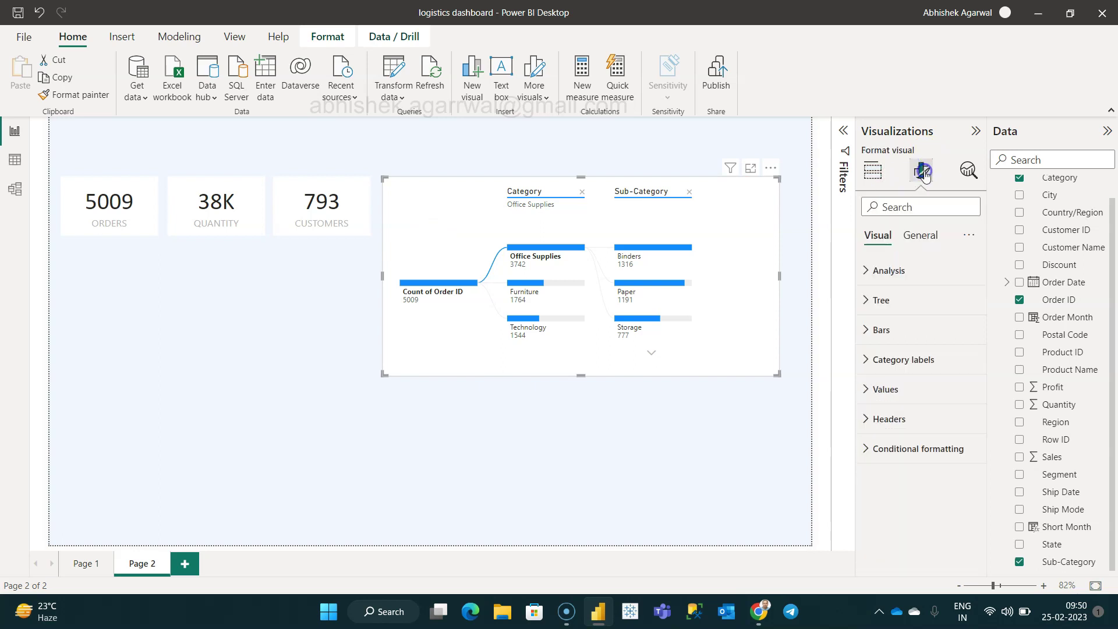
click(893, 330)
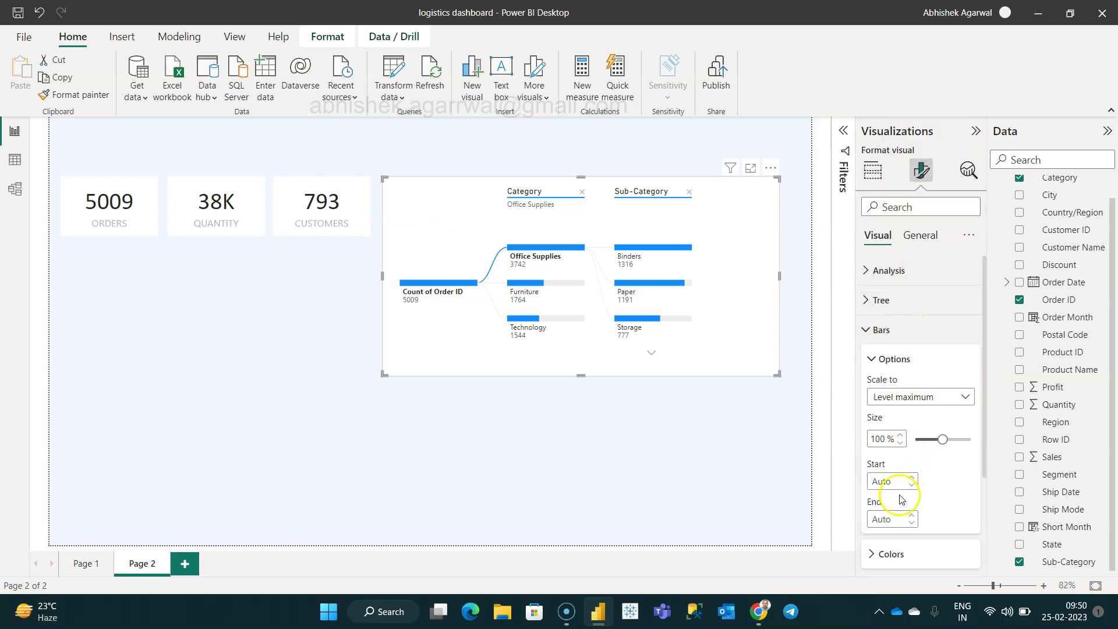
scroll(900, 498, down, 3)
click(885, 415)
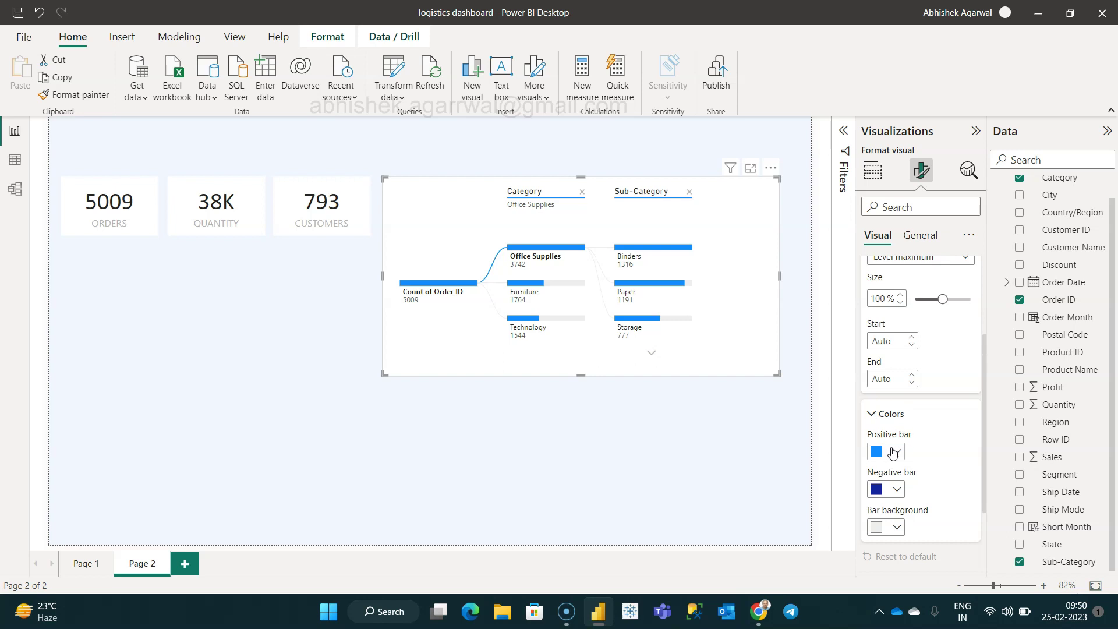
click(893, 453)
click(886, 387)
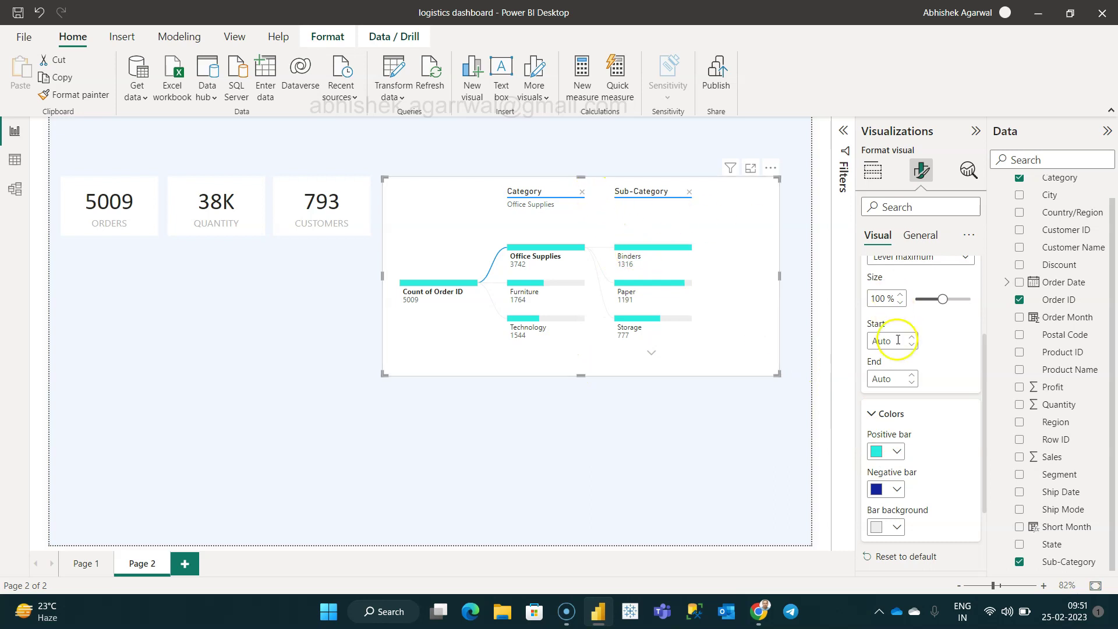
scroll(898, 340, up, 2)
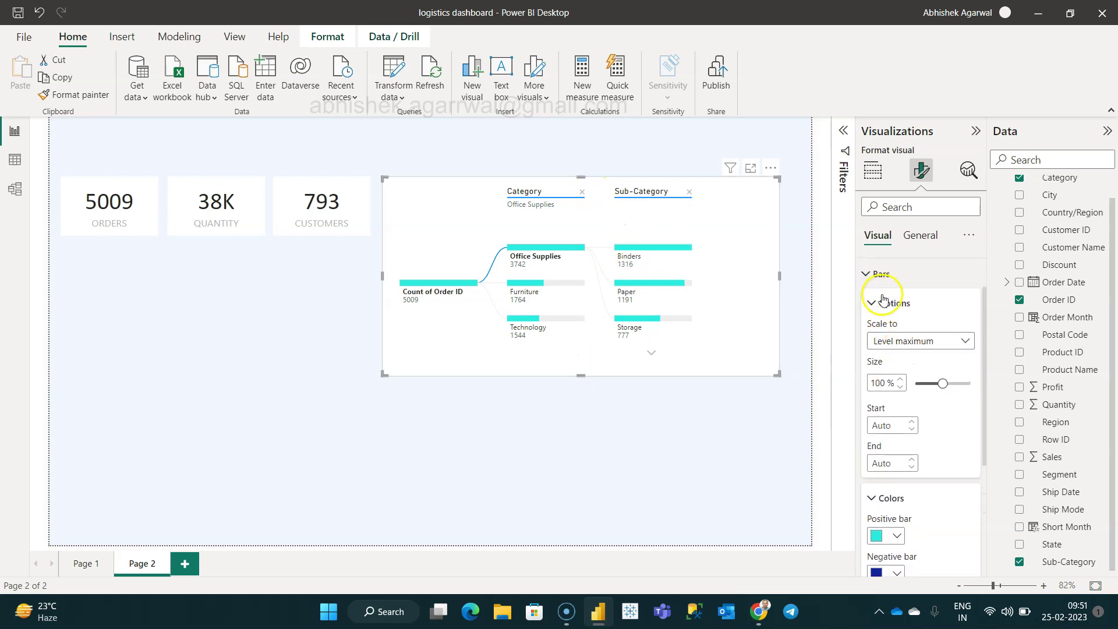
click(870, 272)
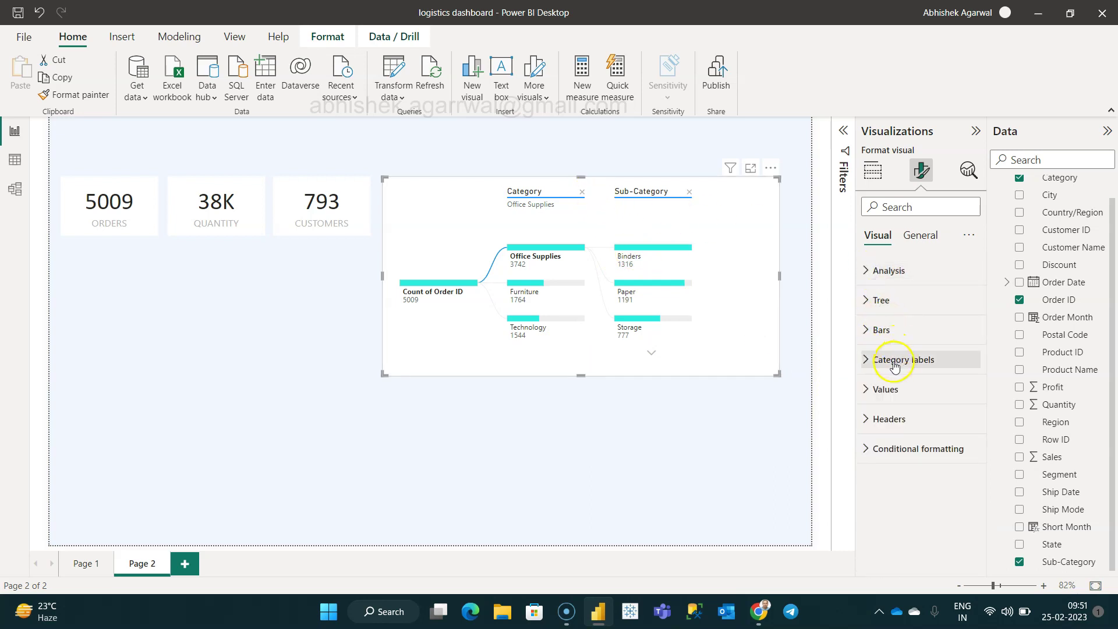
Set the selected connector line color of Page 2's decomposition tree to the same turquoise as its bars
click(870, 301)
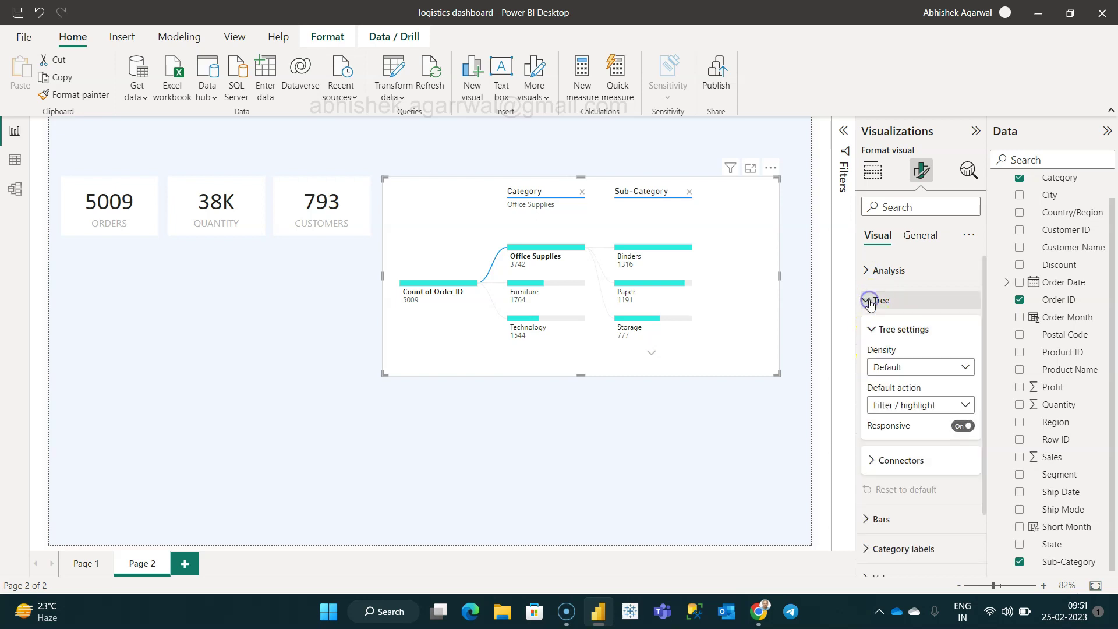
scroll(888, 372, down, 2)
click(892, 382)
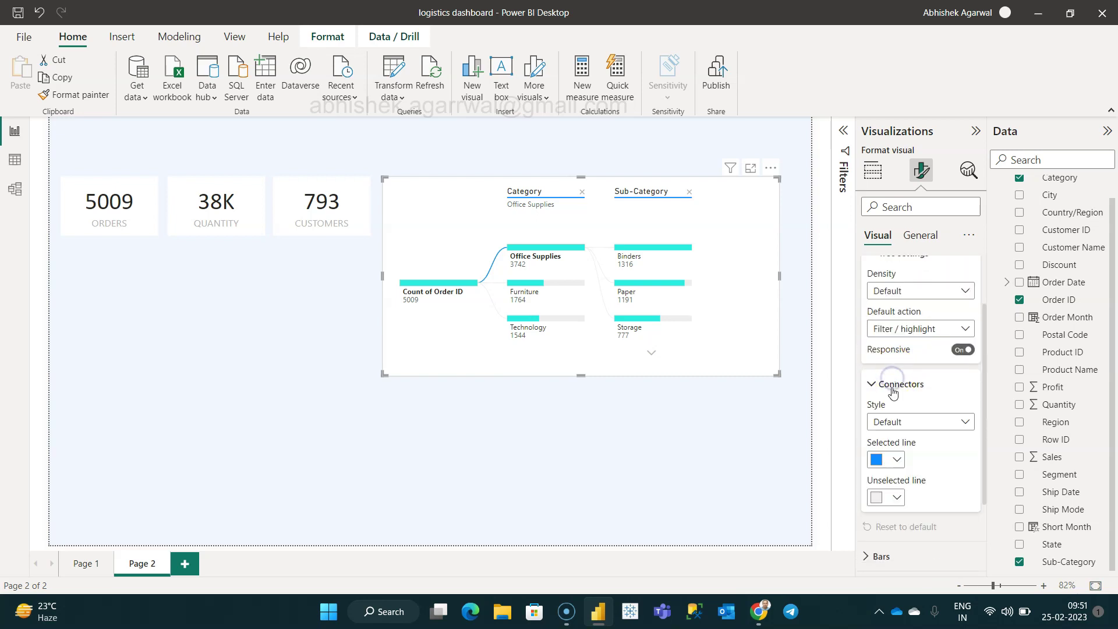
click(890, 458)
click(887, 395)
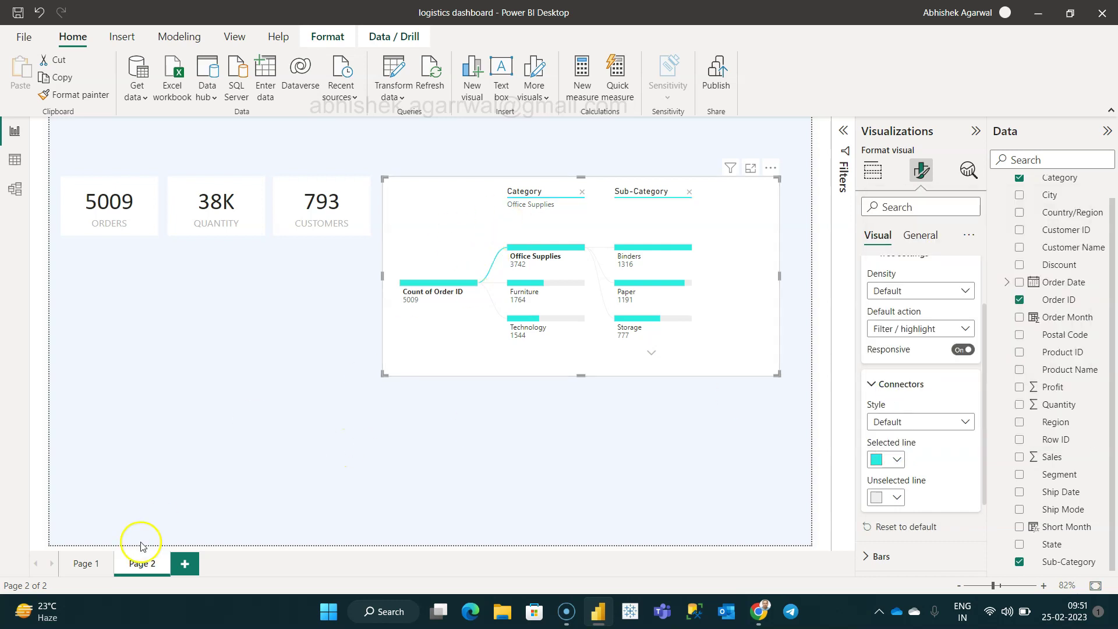
Examine the CATEGORY SPLIT title text box above the decomposition tree on Page 1
click(86, 564)
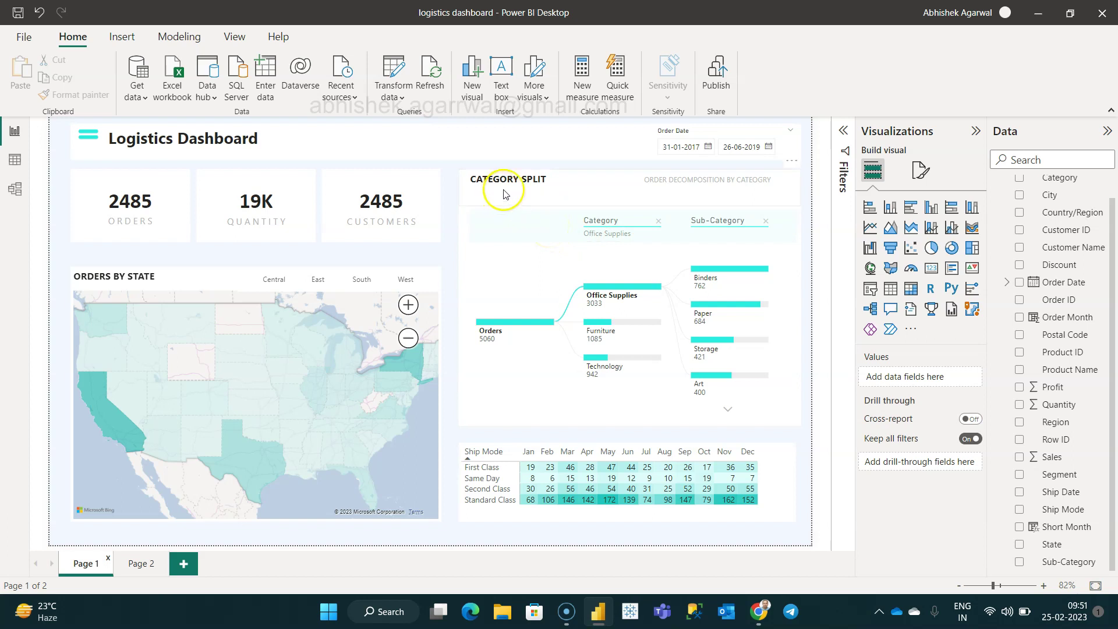
click(519, 179)
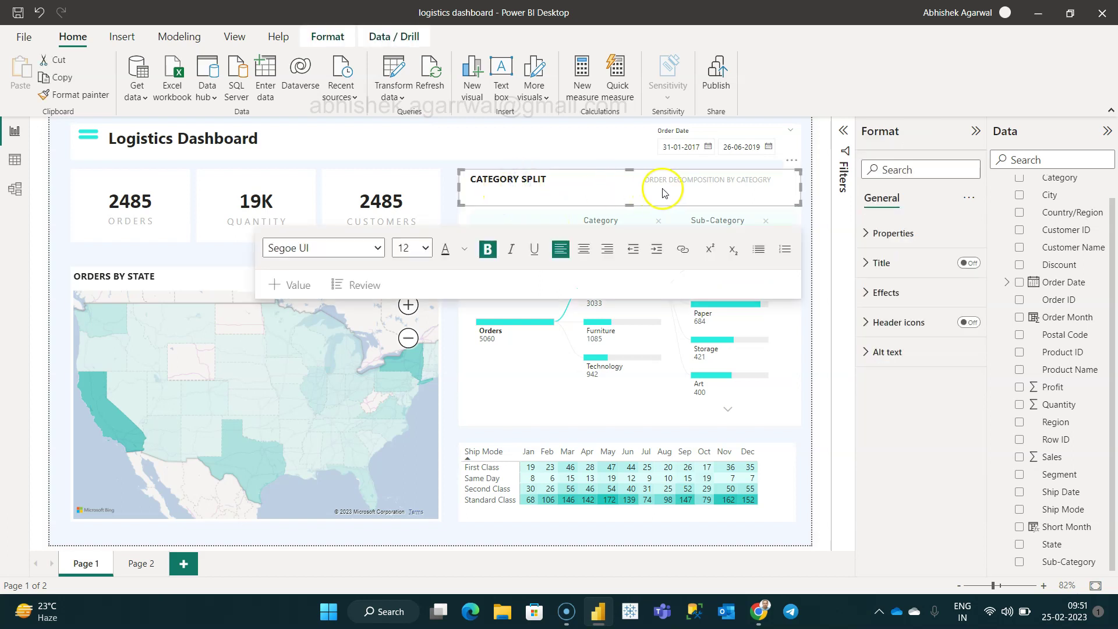
click(136, 558)
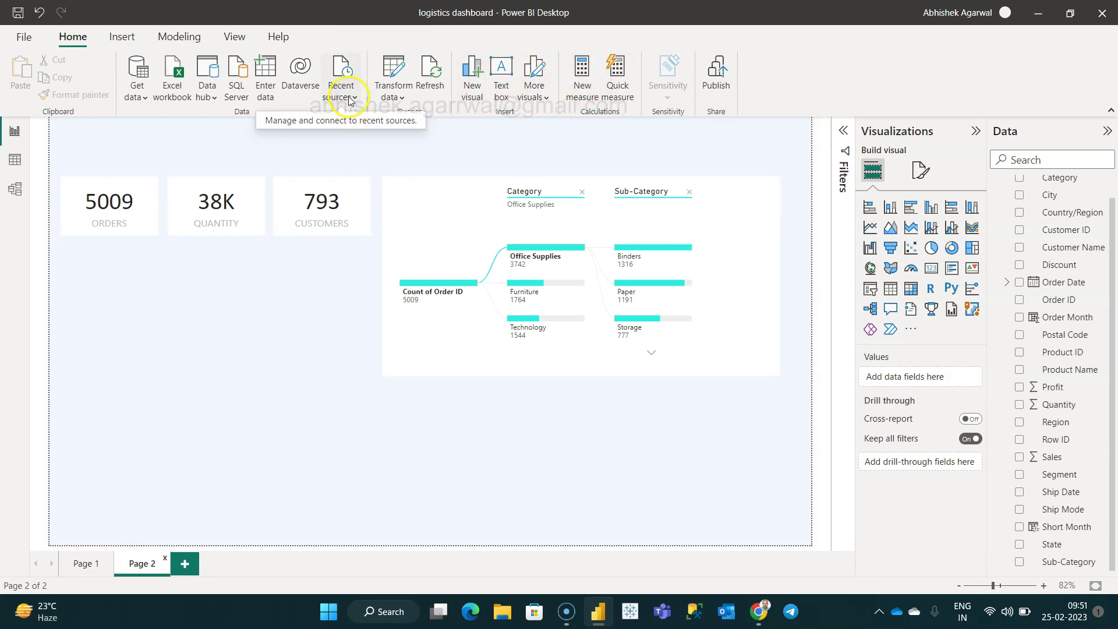
Insert a rectangle on Page 2 and place it as a wide band over the decomposition tree's Category and Sub-Category headers
click(122, 36)
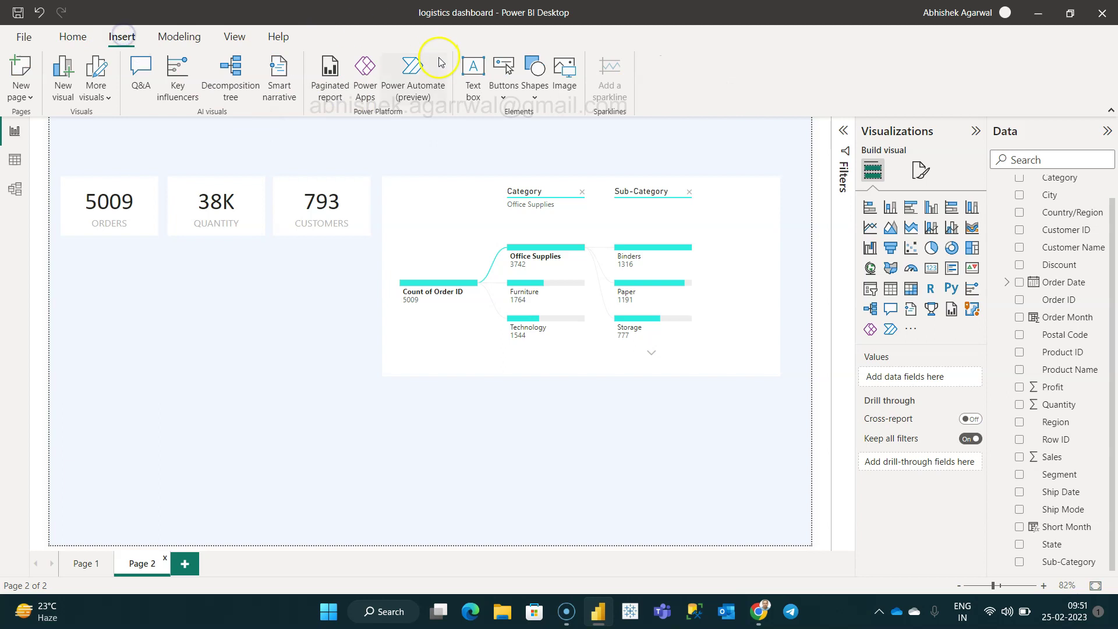
click(534, 74)
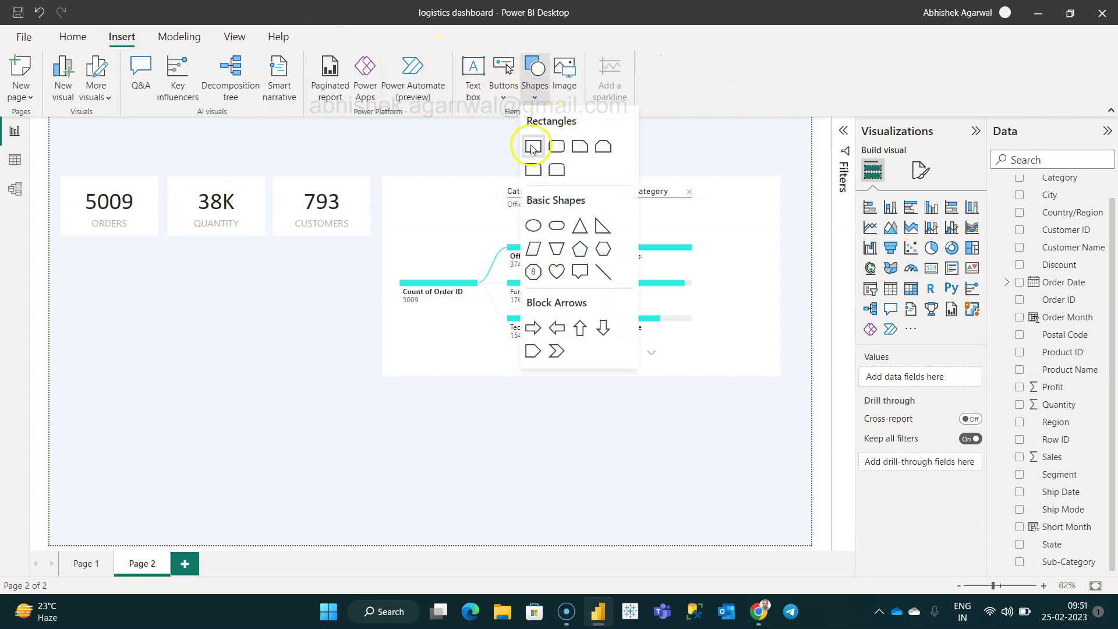
click(531, 147)
drag(100, 464, 420, 431)
drag(420, 489, 749, 201)
Fill the header rectangle with the recent turquoise color and set its fill transparency to 90%
click(910, 232)
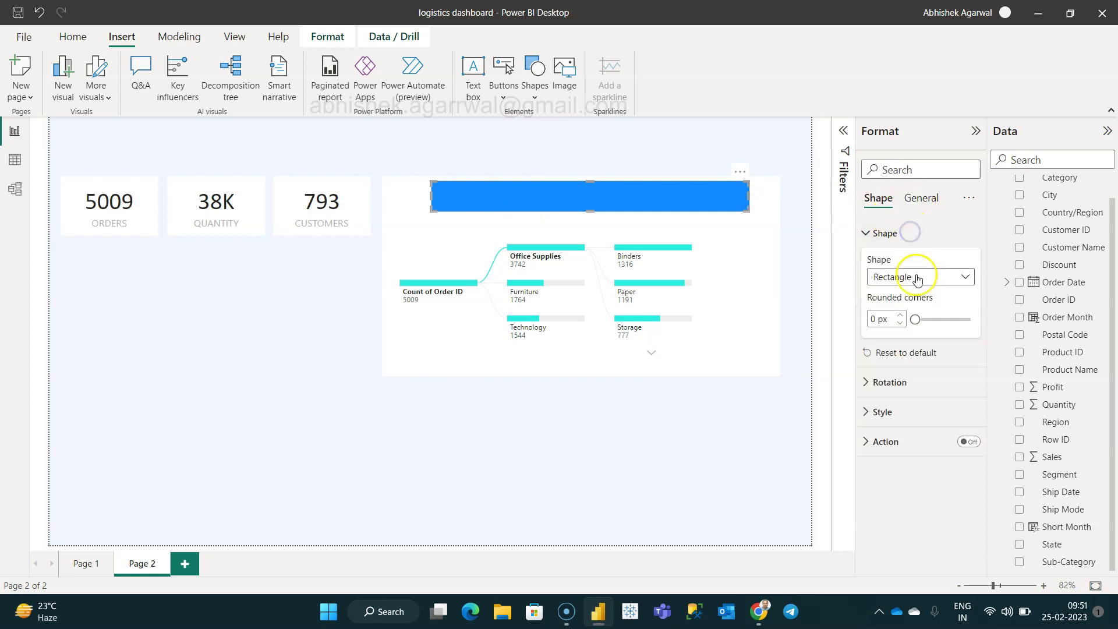
click(917, 413)
click(897, 478)
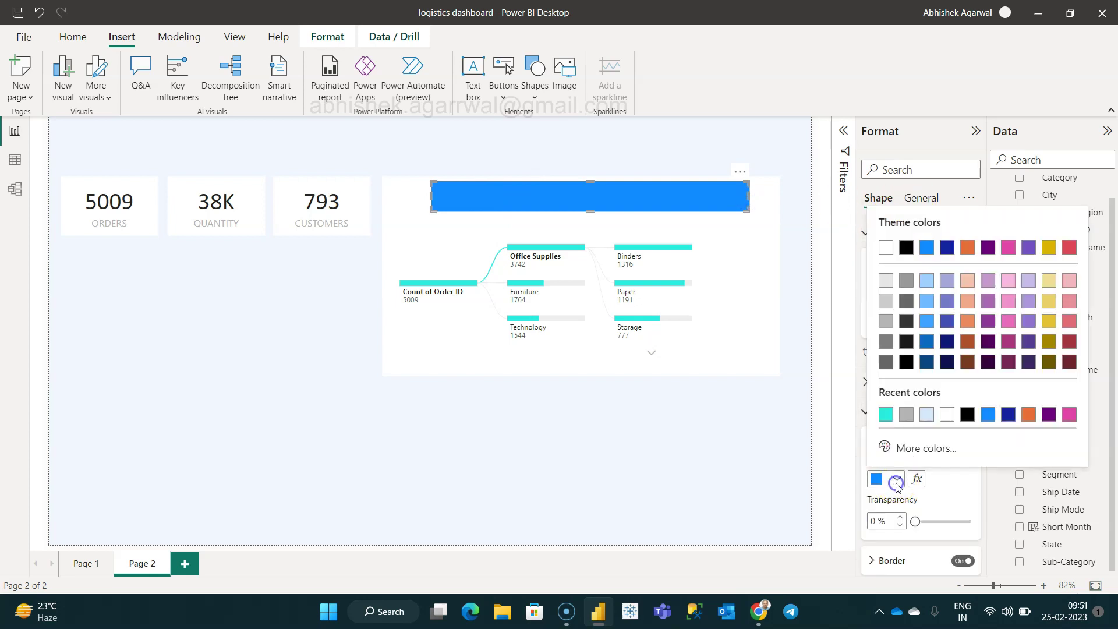
click(885, 414)
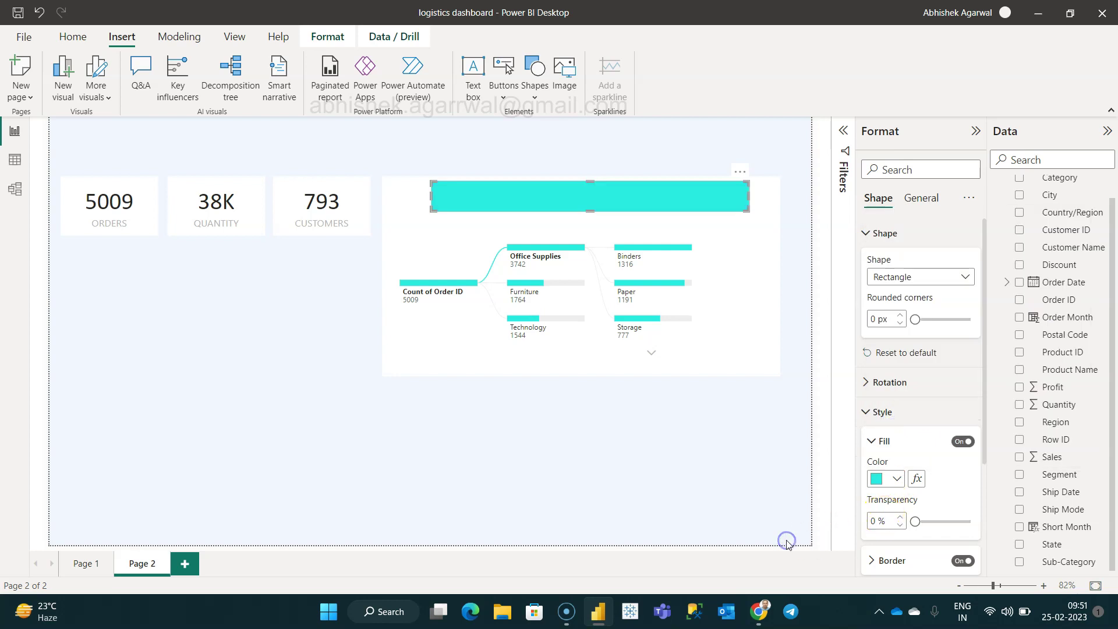
double_click(873, 521)
text(80)
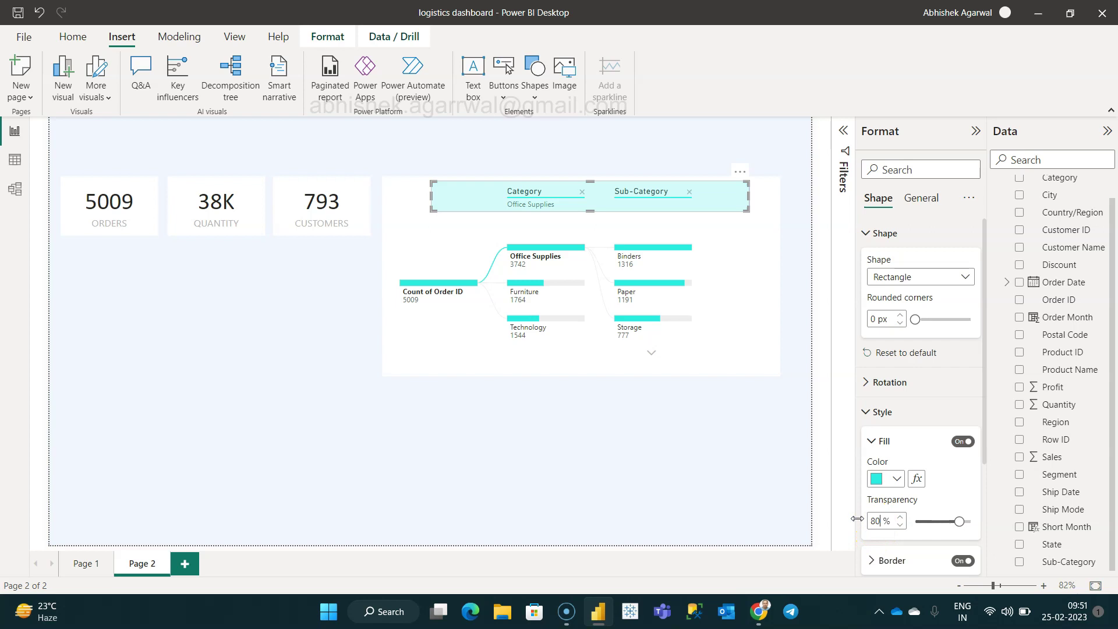
click(873, 518)
click(692, 491)
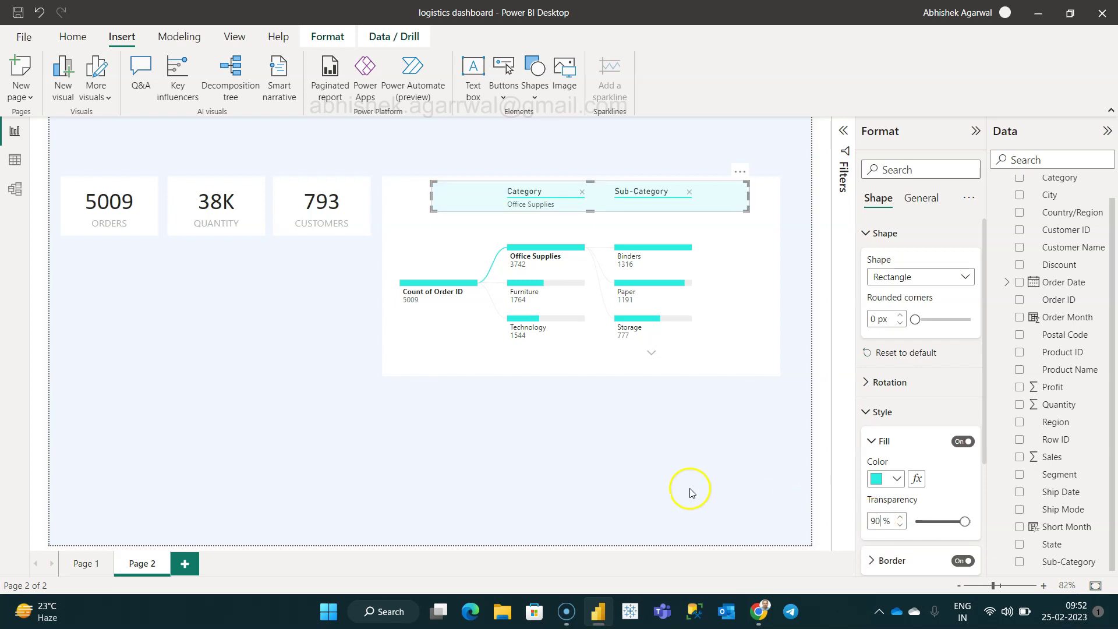
Turn off the border of the turquoise header rectangle and deselect it
click(733, 201)
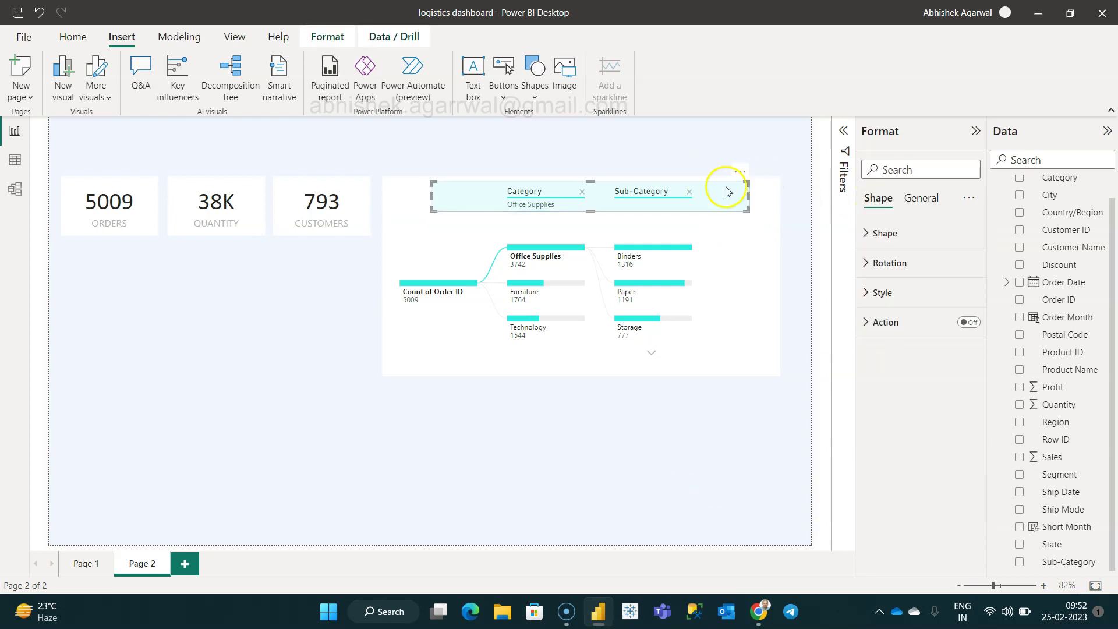
click(901, 294)
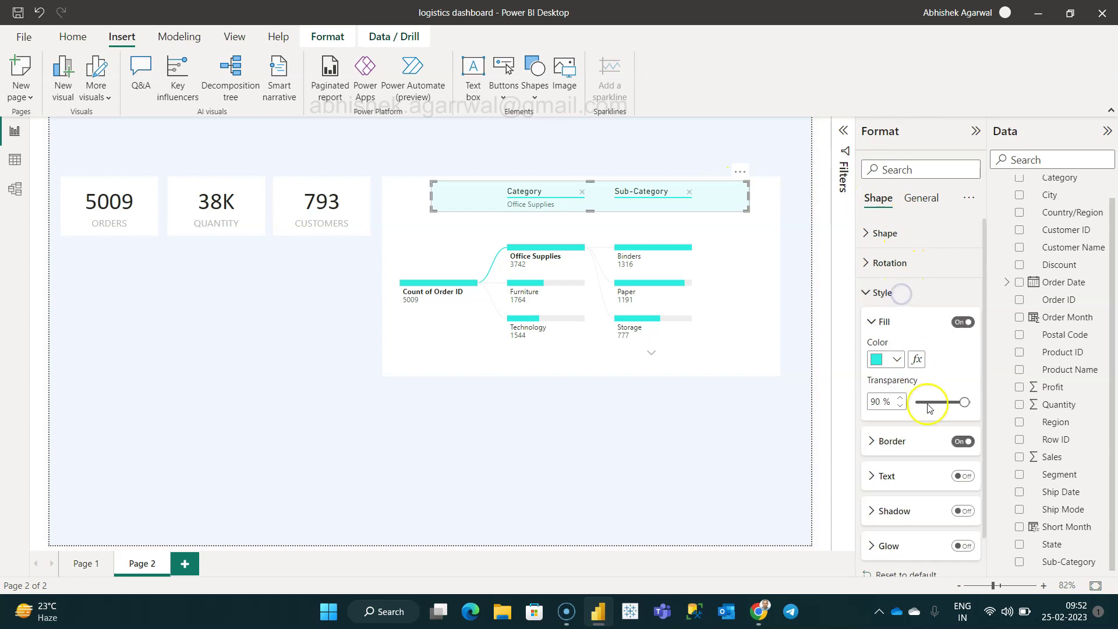
click(962, 441)
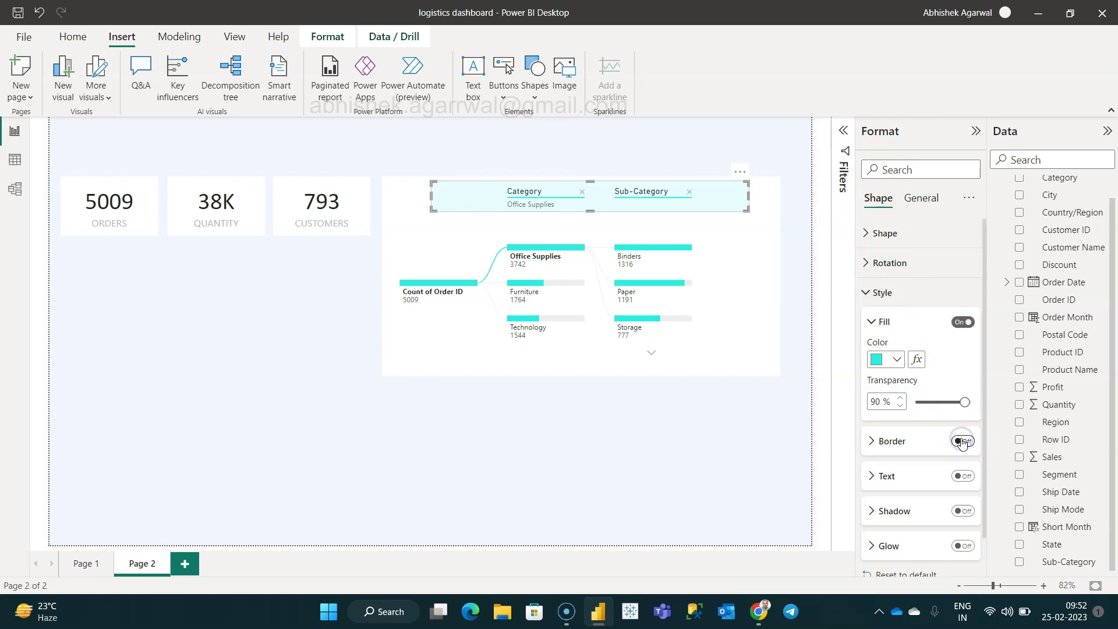
click(742, 361)
click(731, 427)
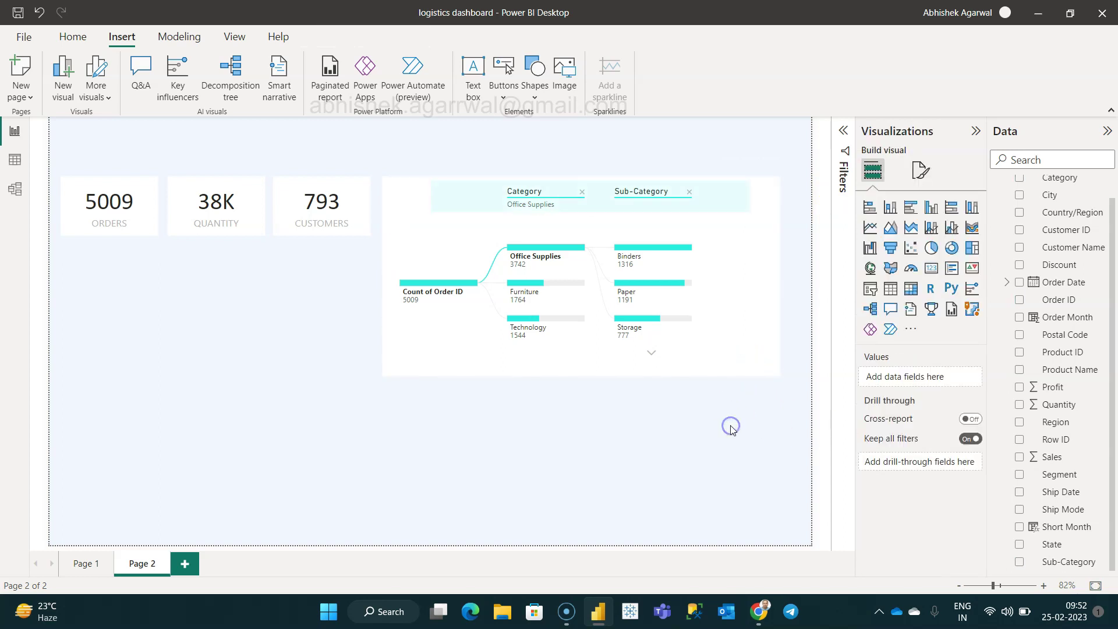
click(713, 208)
click(670, 488)
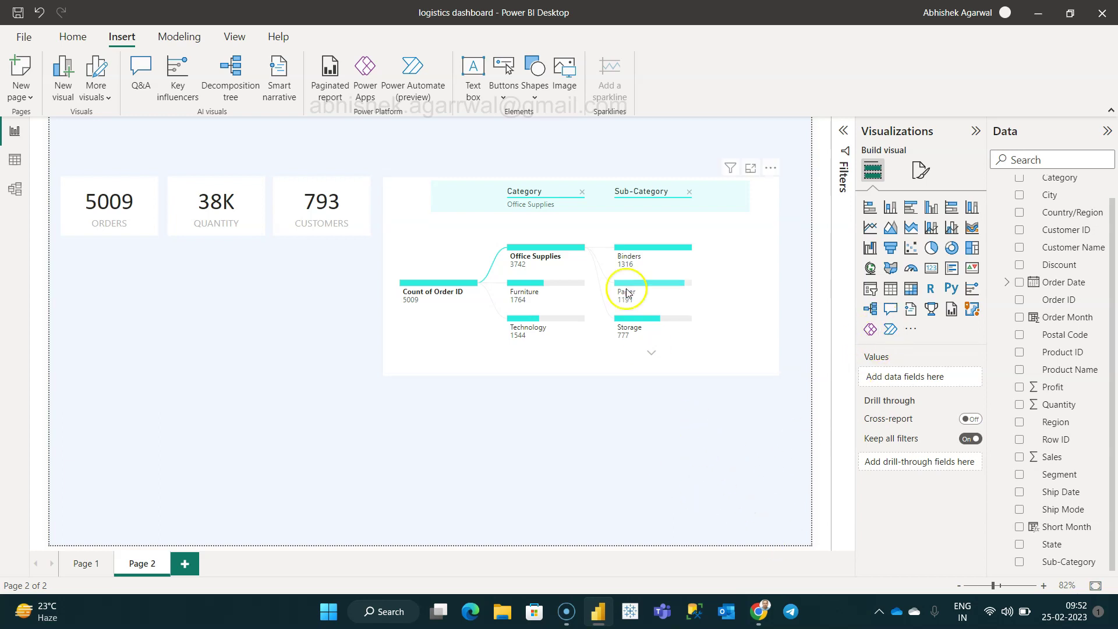
Add a text box along the decomposition tree's upper edge reading CATEGORY SPLIT and ORDER SPLIT BY CATEGORY, modeled on Page 1's title
click(473, 69)
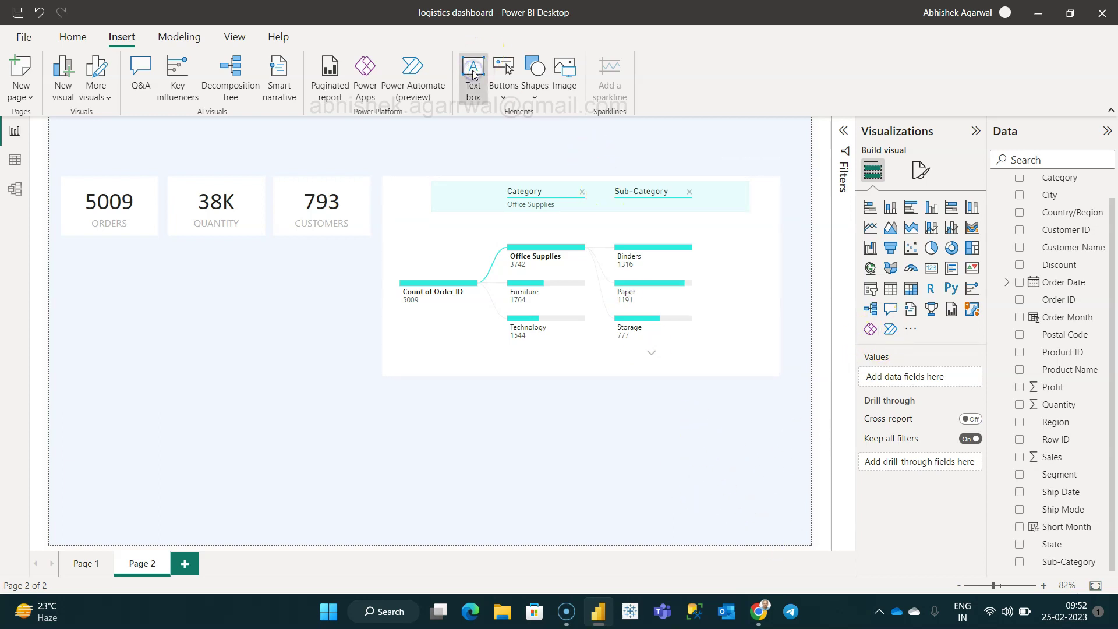
drag(107, 512, 777, 170)
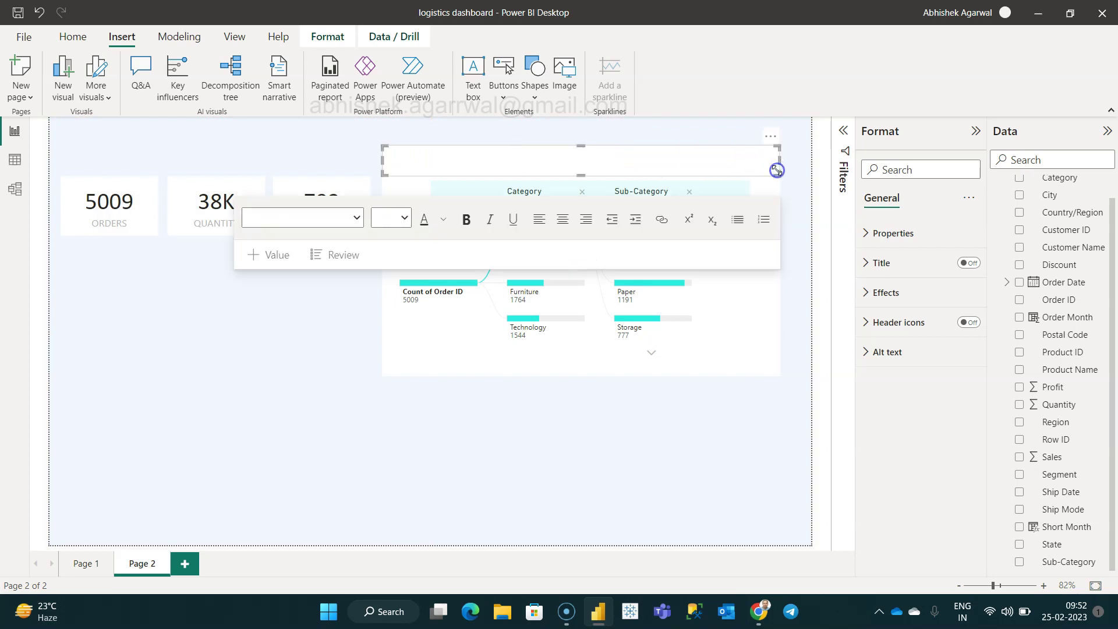
click(76, 565)
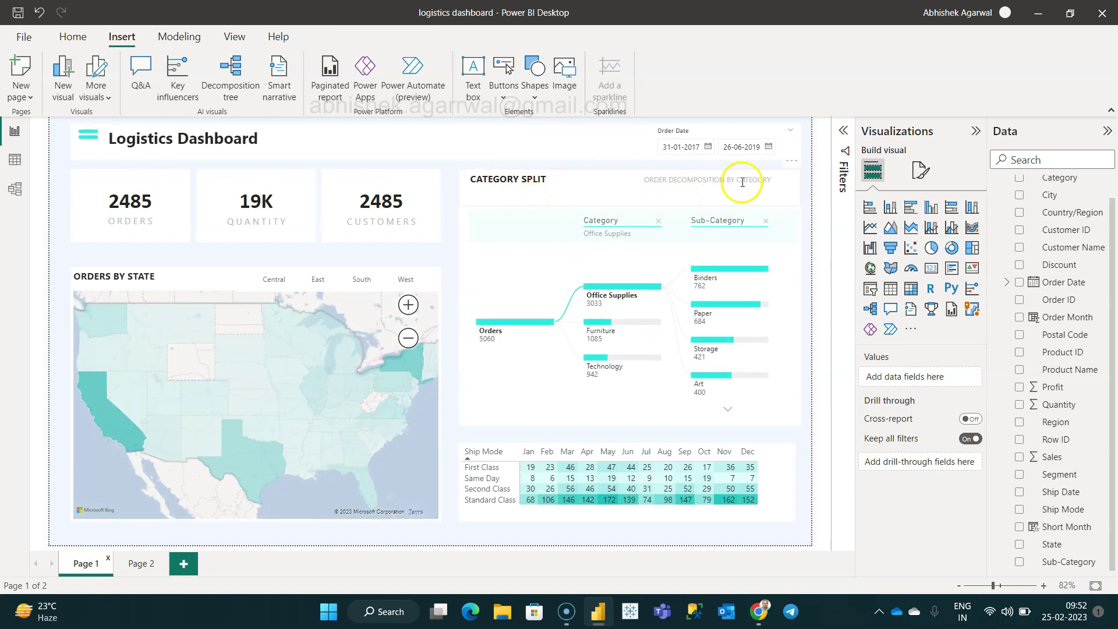
click(141, 563)
click(449, 162)
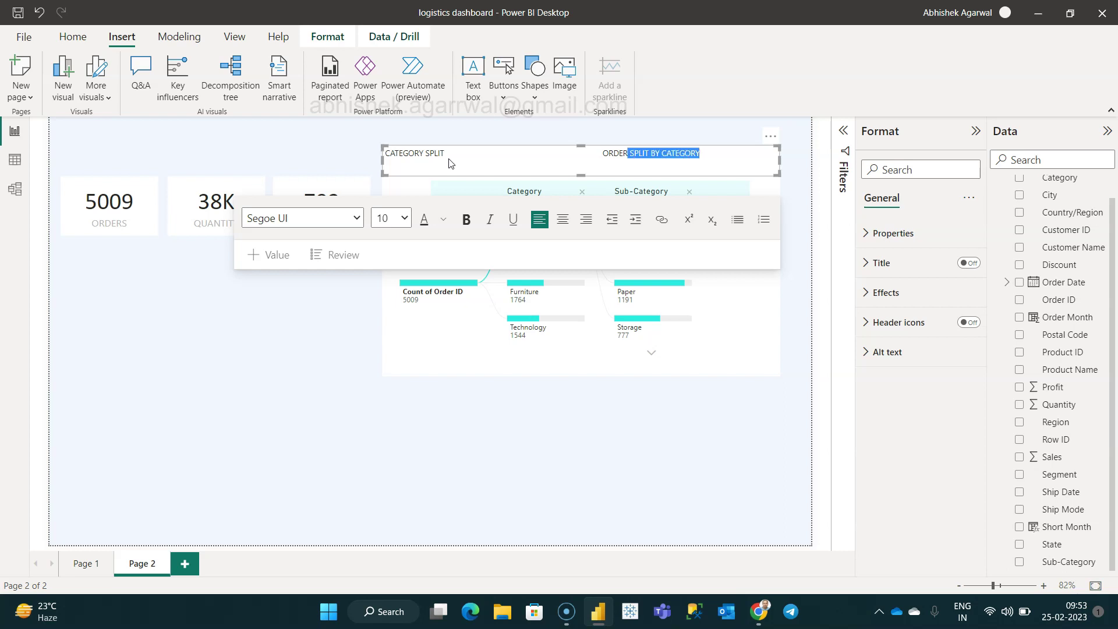
Set the text color of ORDER SPLIT BY CATEGORY in the title text box to light gray
key(Left)
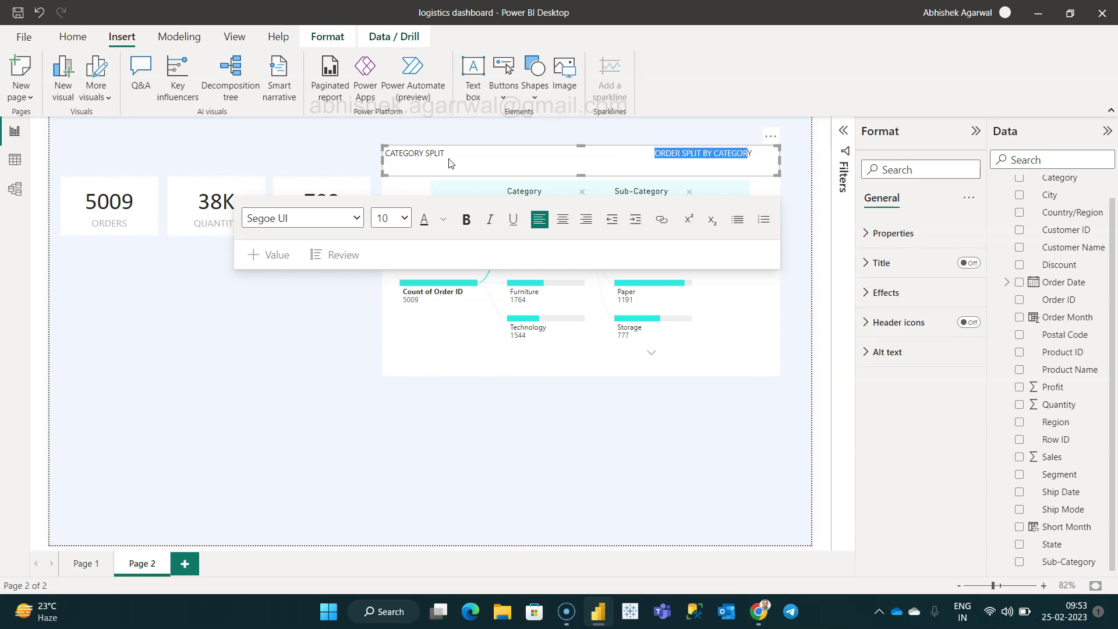
click(444, 219)
click(458, 343)
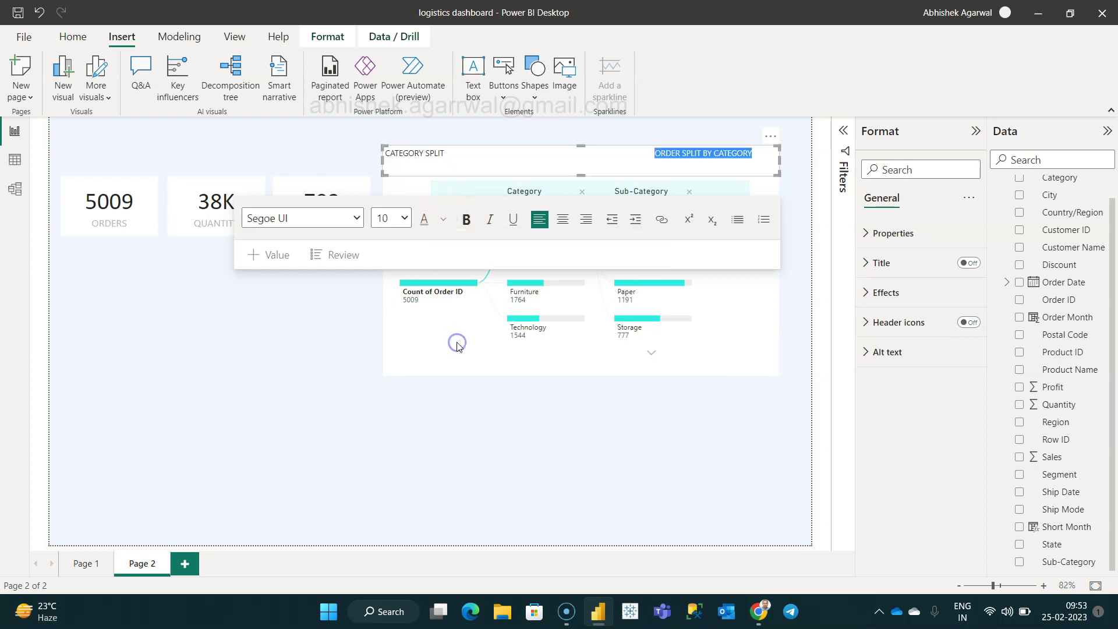
Try font sizes 20, 18 and 16 on the CATEGORY SPLIT title and settle on 14
click(451, 154)
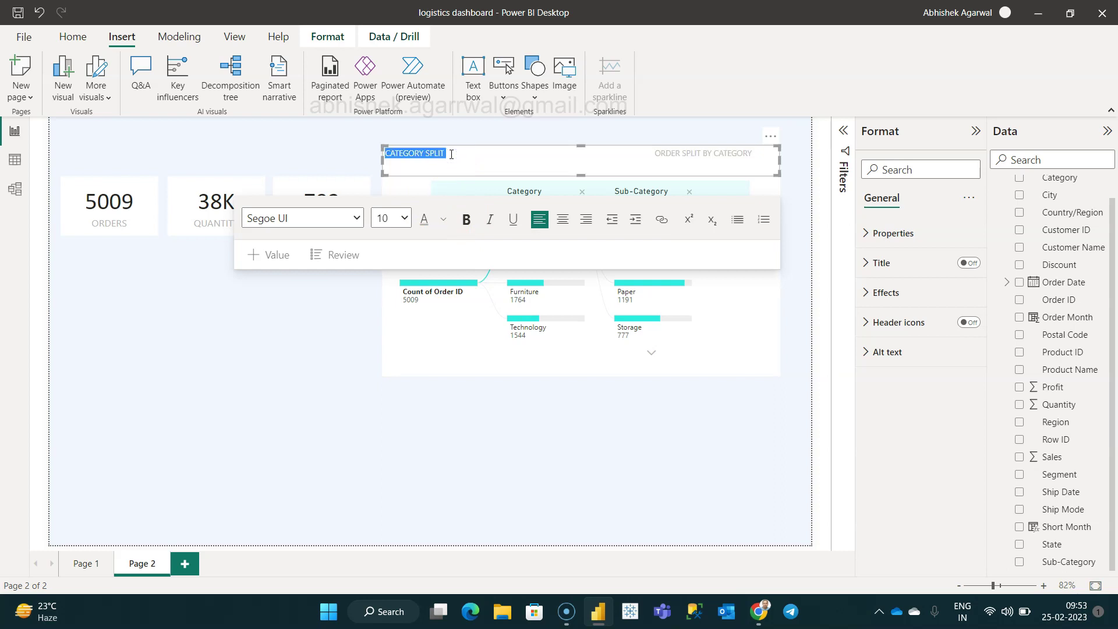
click(404, 218)
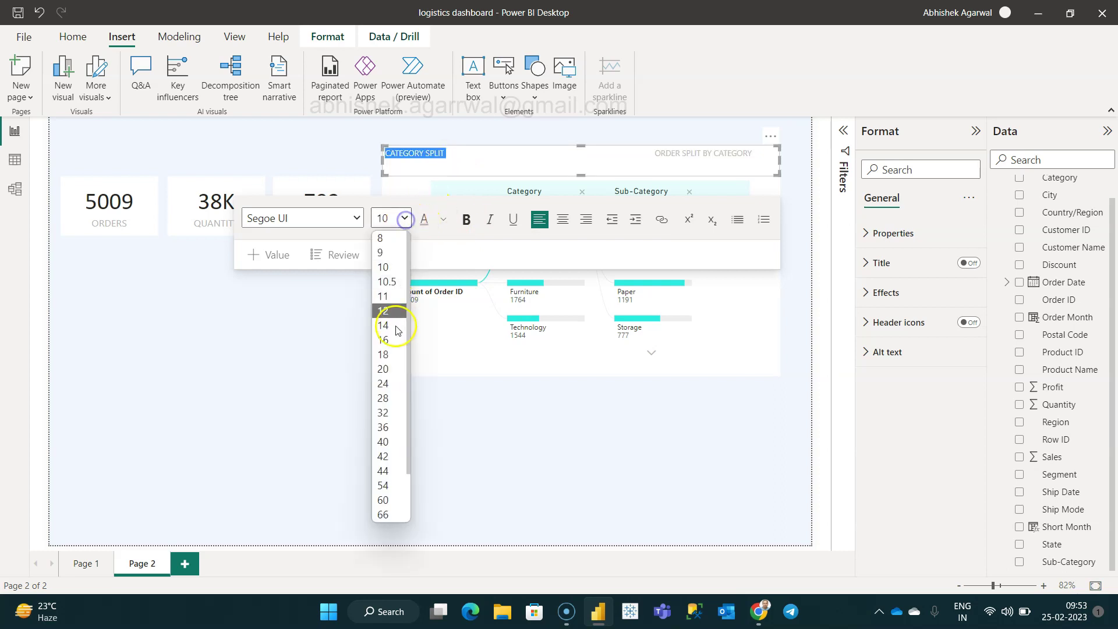
click(389, 369)
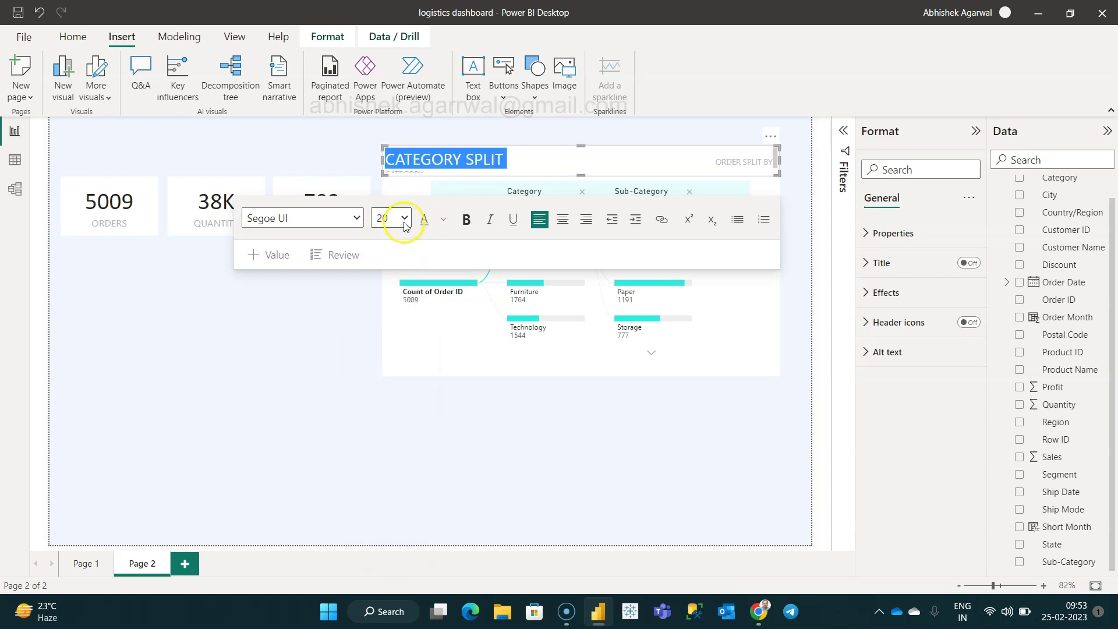
click(405, 220)
click(382, 354)
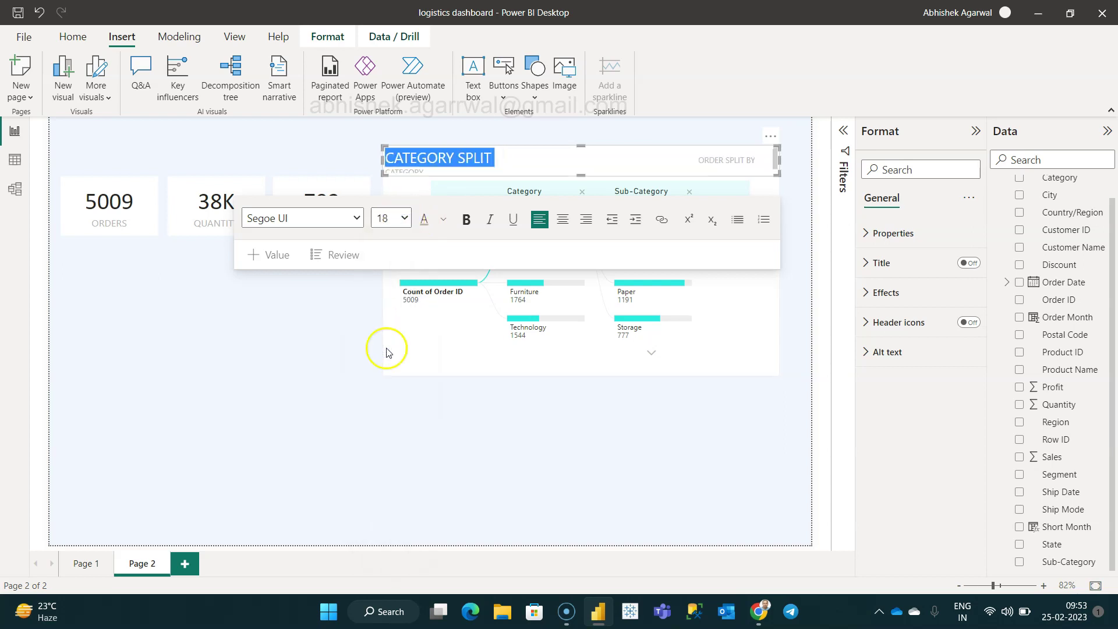
click(404, 221)
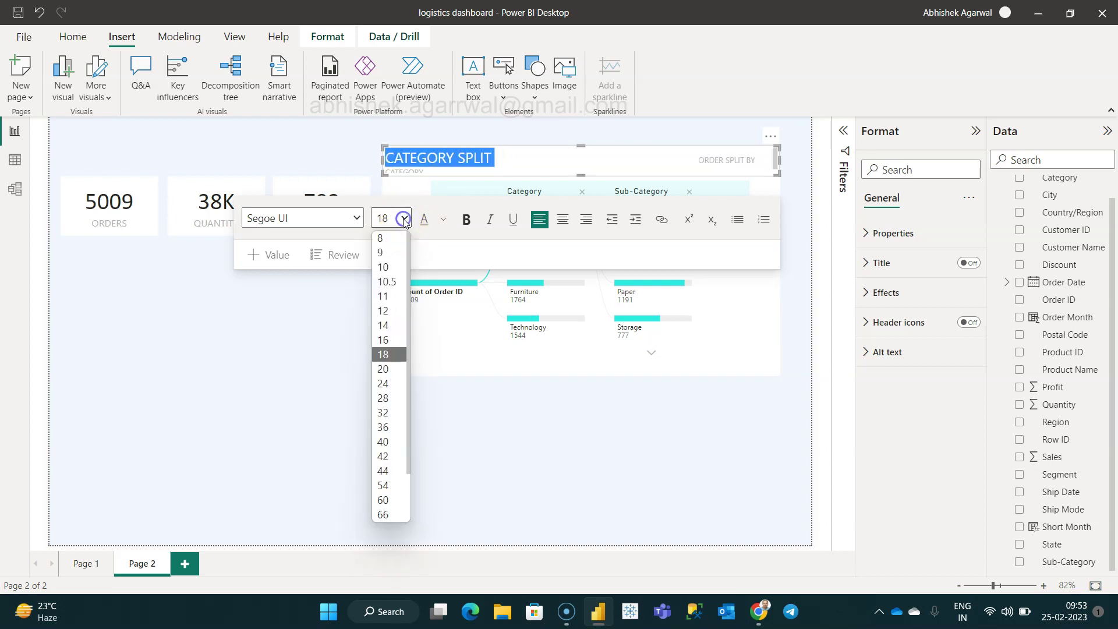
click(392, 339)
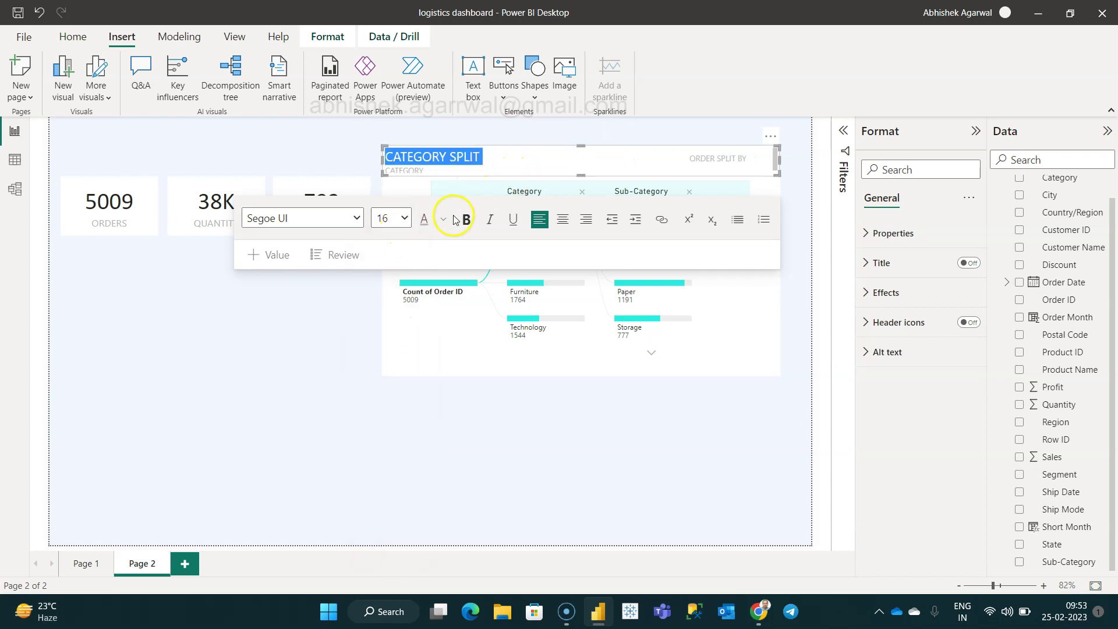
click(405, 219)
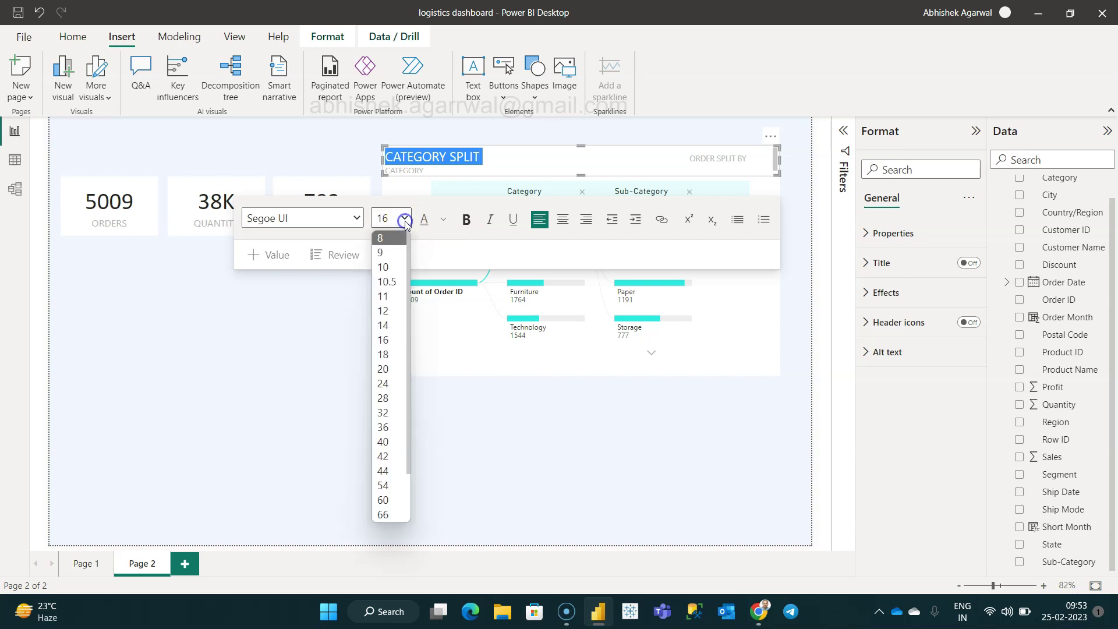
click(394, 326)
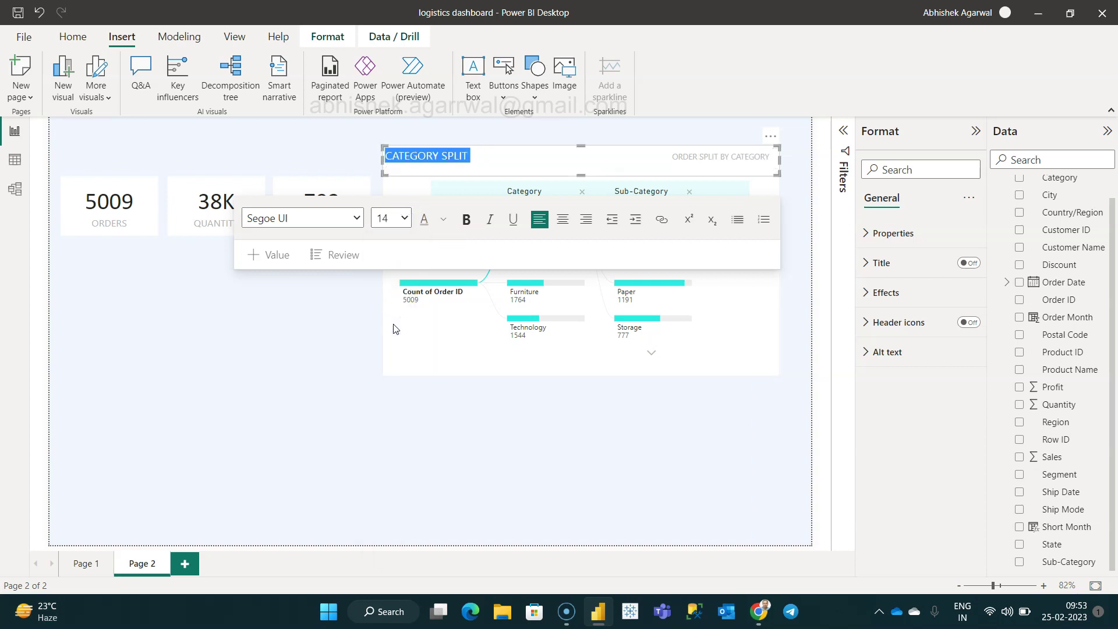
Make the CATEGORY SPLIT title text bold
click(484, 158)
drag(464, 155, 367, 165)
click(479, 152)
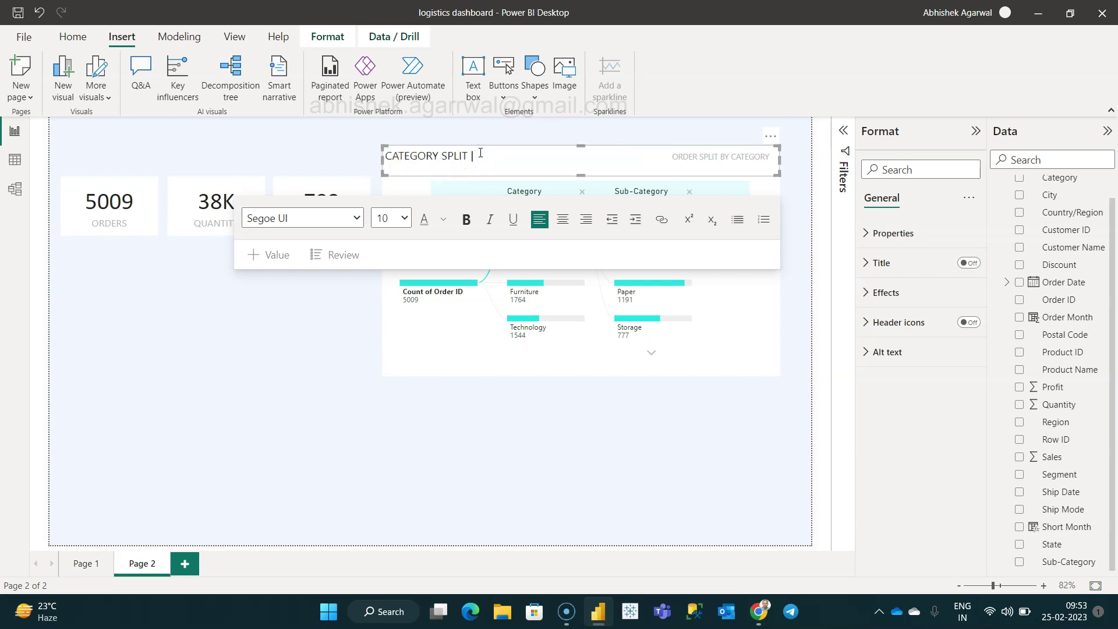
triple_click(481, 153)
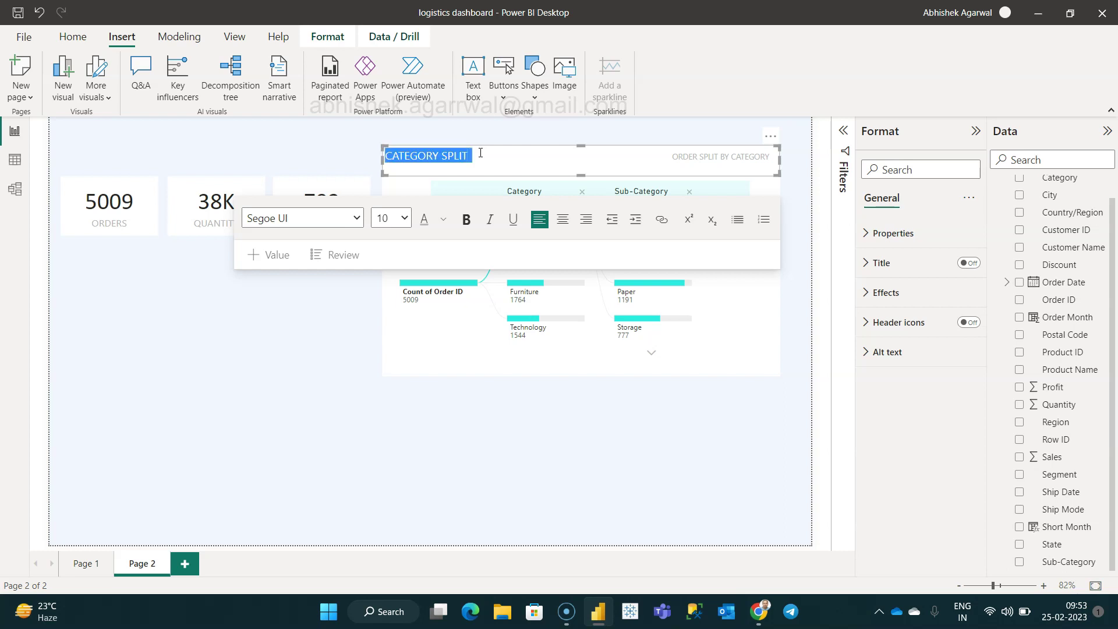
click(466, 219)
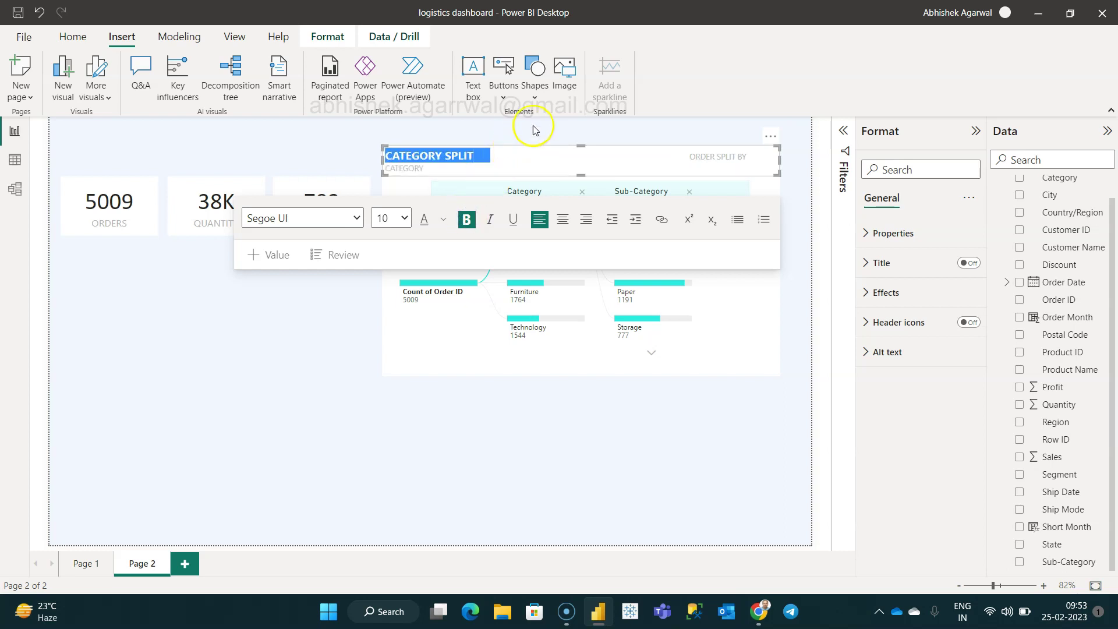
Remove spaces before ORDER SPLIT BY CATEGORY so that the subtitle fits on one line with the title
click(692, 156)
key(BackSpace)
key(BackSpace)
key(BackSpace)
key(BackSpace)
Set the text color of CATEGORY SPLIT in the title text box to medium gray
drag(491, 155, 373, 170)
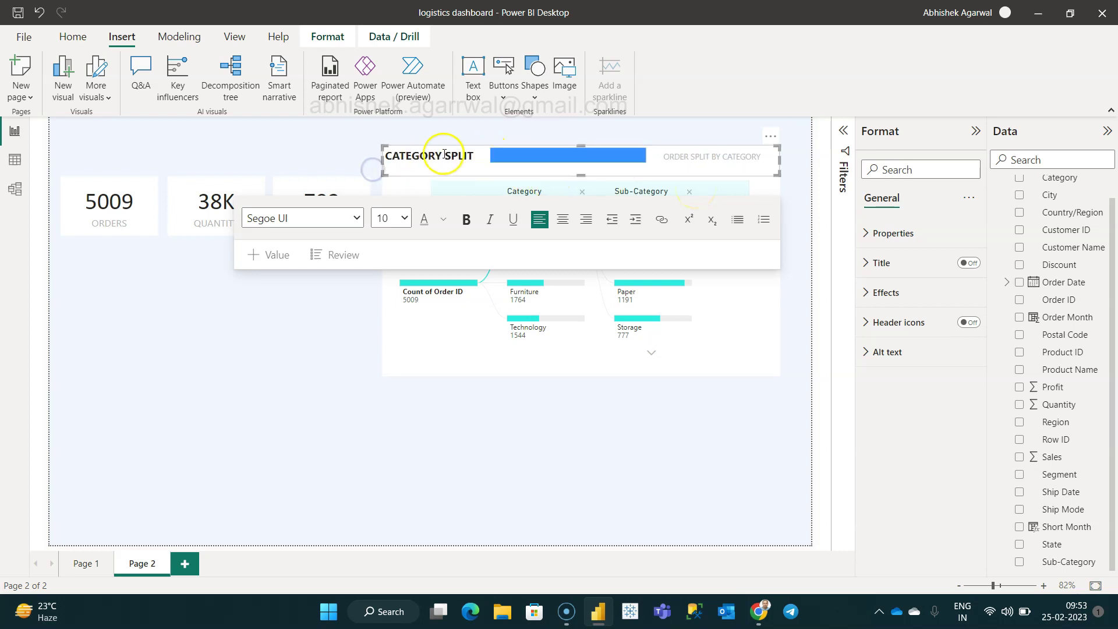
click(474, 156)
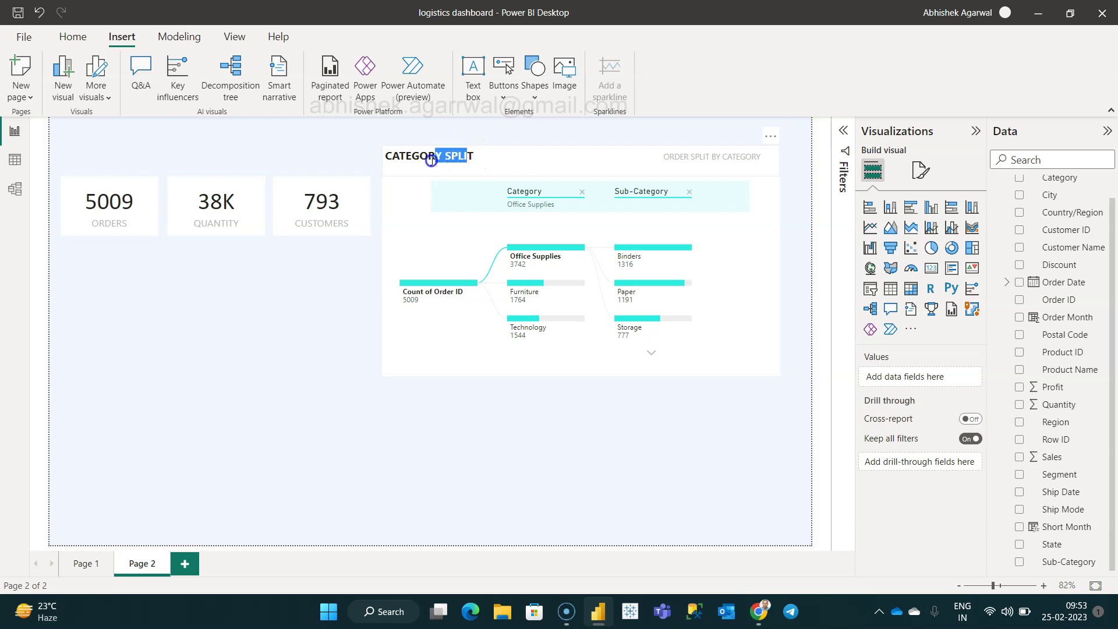
drag(431, 161, 429, 158)
click(476, 155)
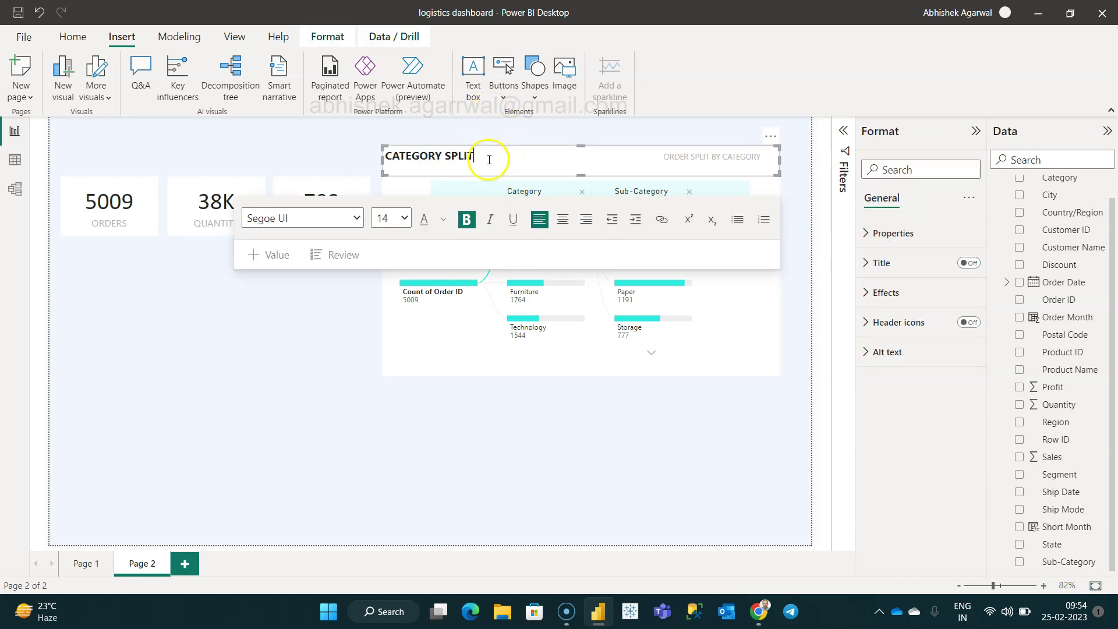
drag(381, 155, 382, 154)
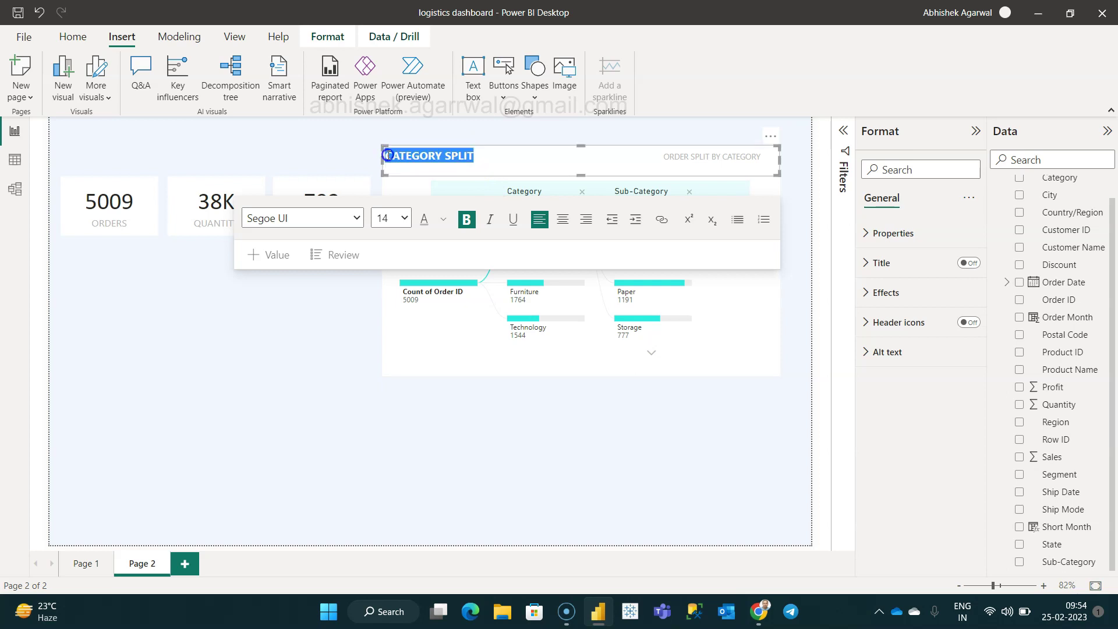
click(446, 219)
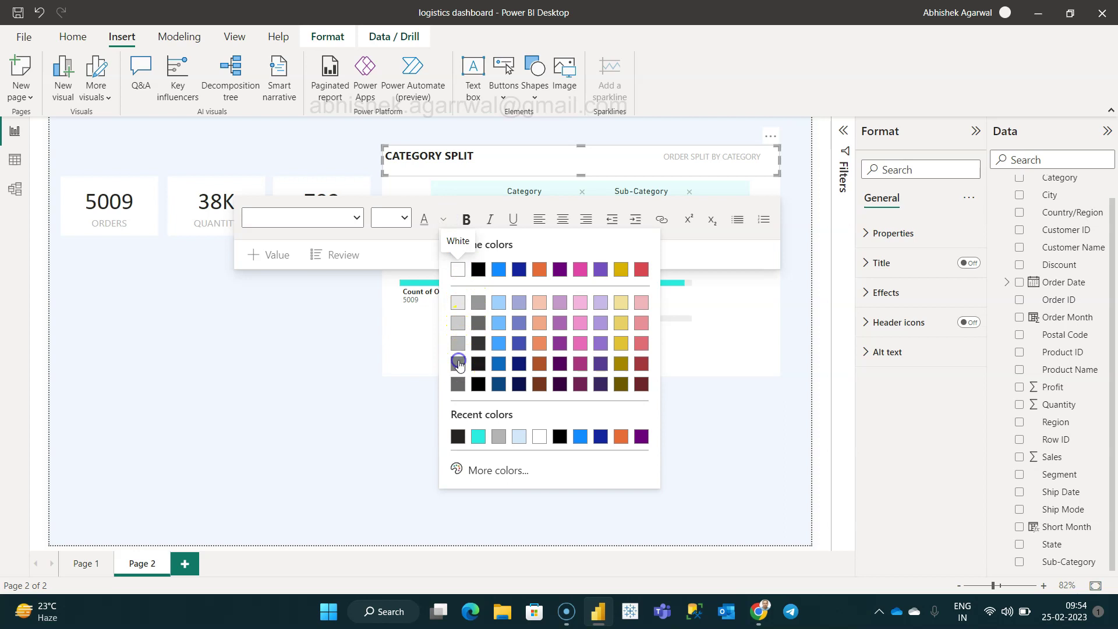
click(458, 363)
click(345, 381)
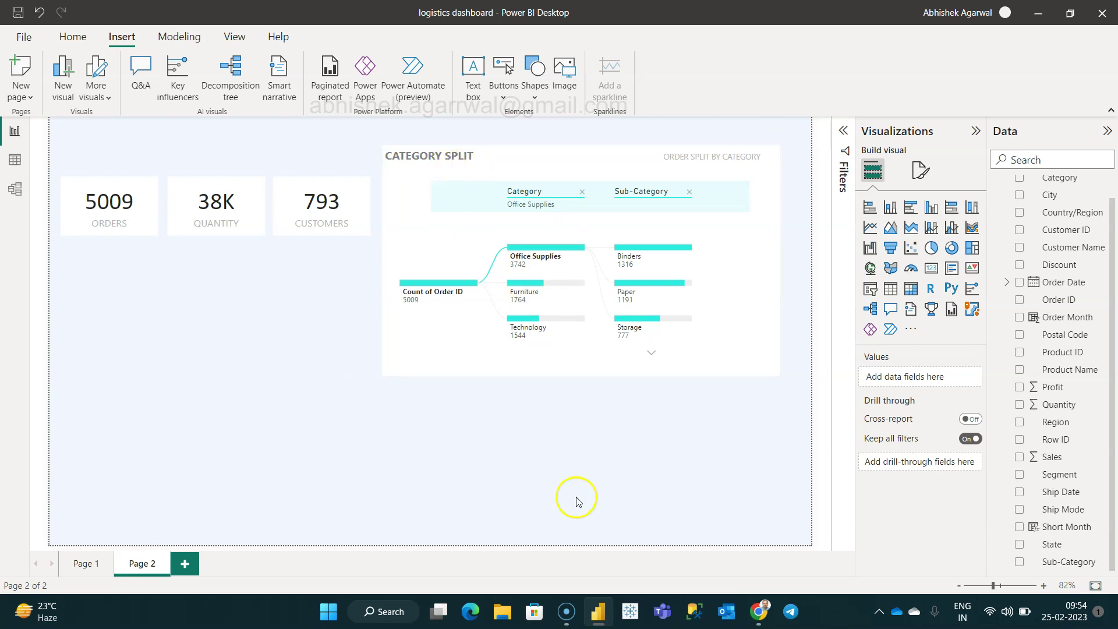
Group the title text box, the turquoise header band and the decomposition tree into one object
drag(798, 128, 370, 418)
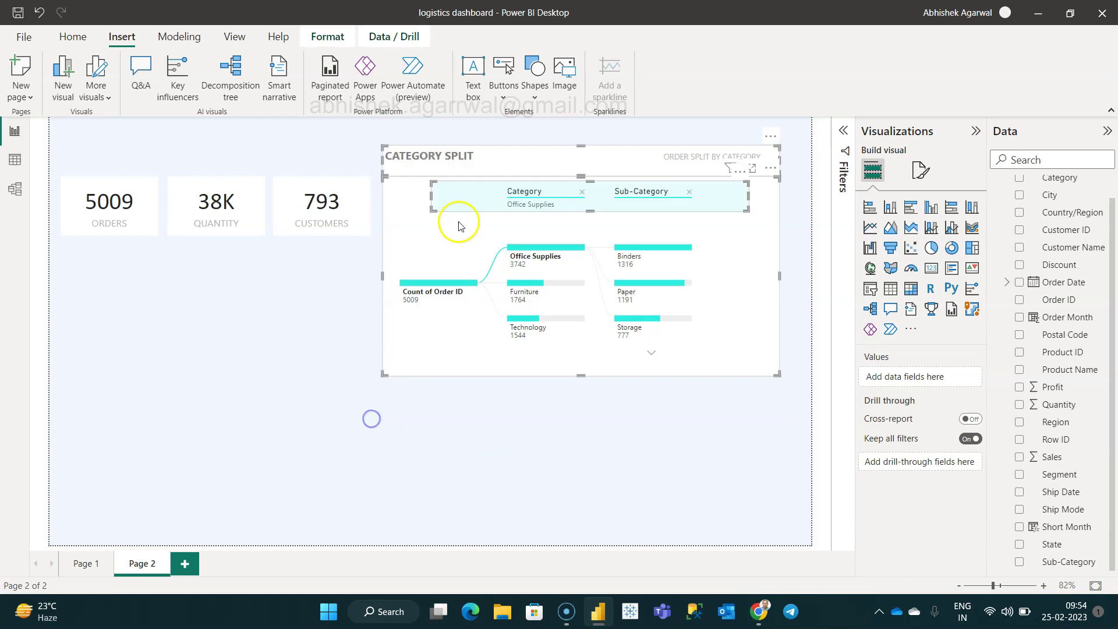
right_click(415, 259)
mouse_move(513, 283)
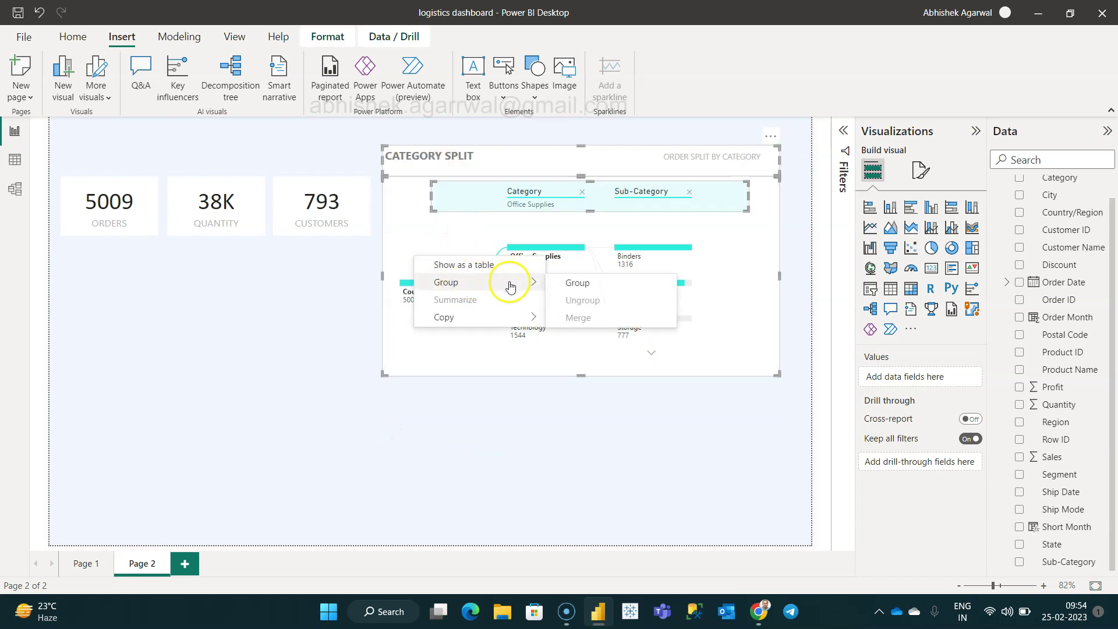
click(579, 282)
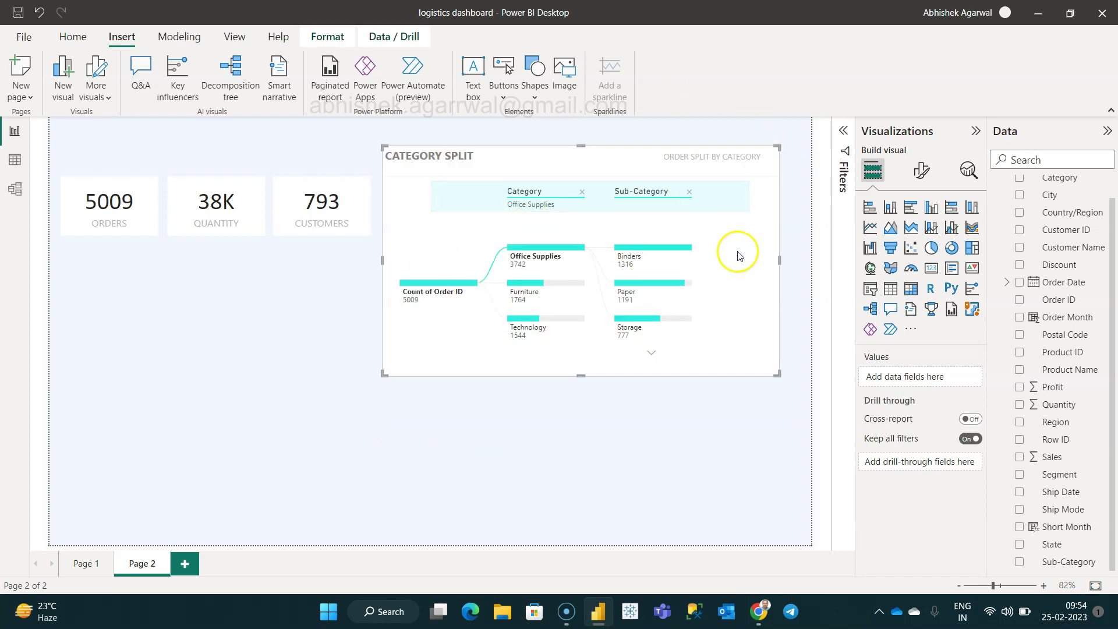
click(693, 473)
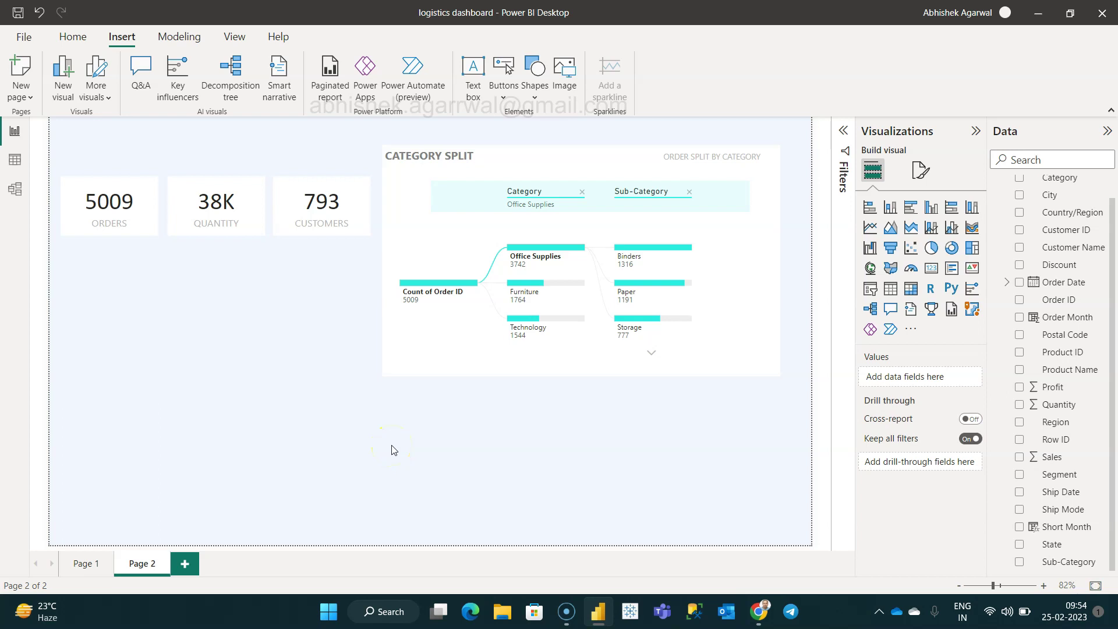
Compare with the finished layout on Page 1, and move the category split group on Page 2 to align its top with the KPI cards
click(88, 561)
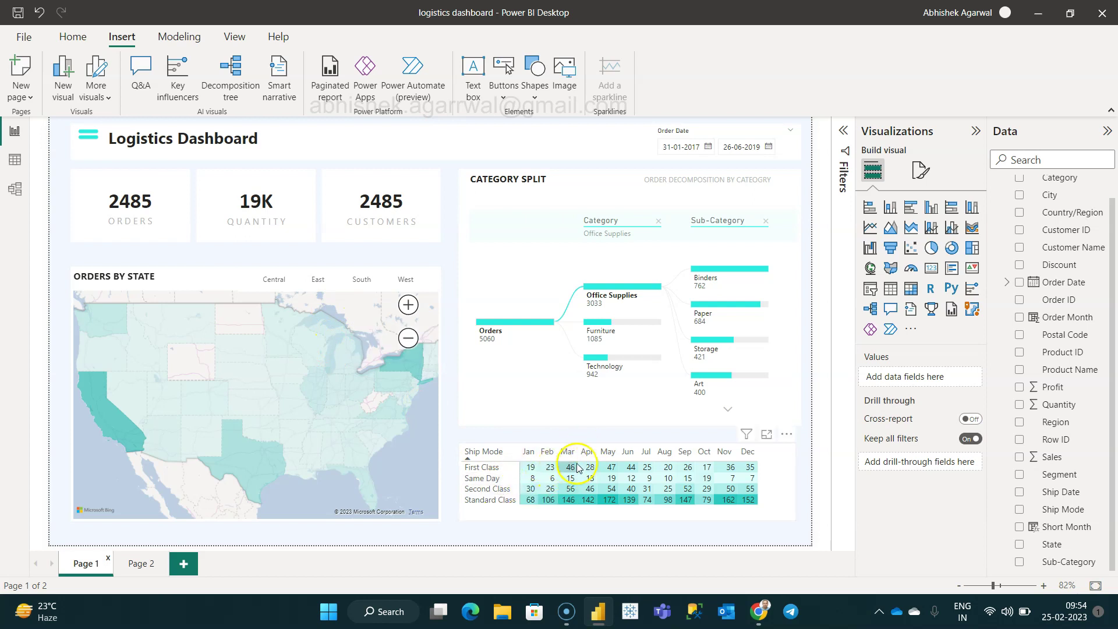
click(140, 559)
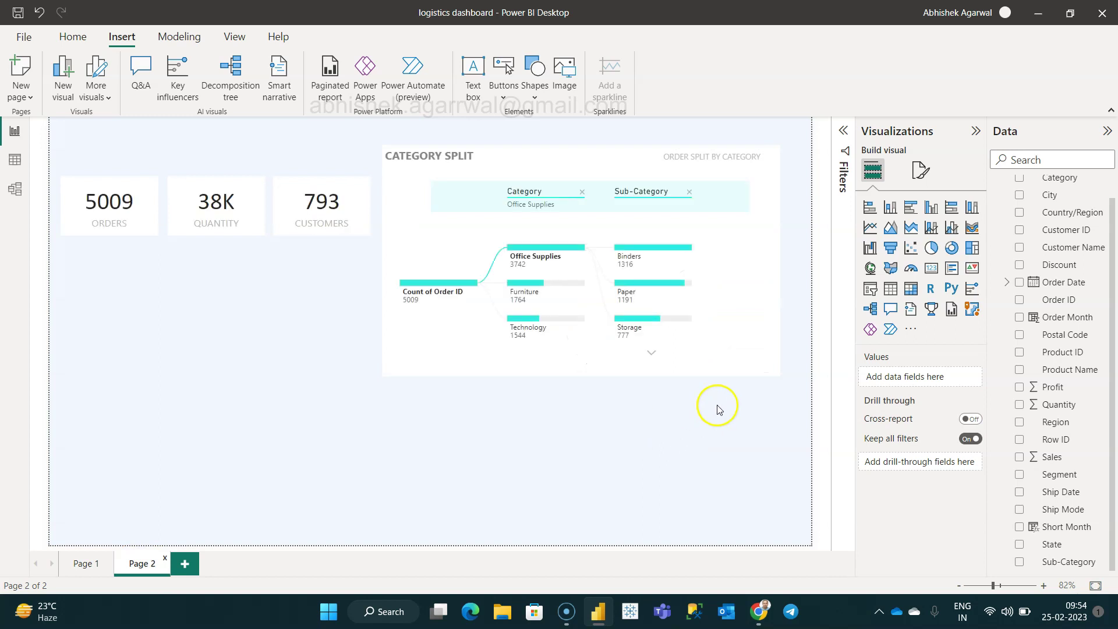
drag(795, 404, 376, 134)
click(483, 154)
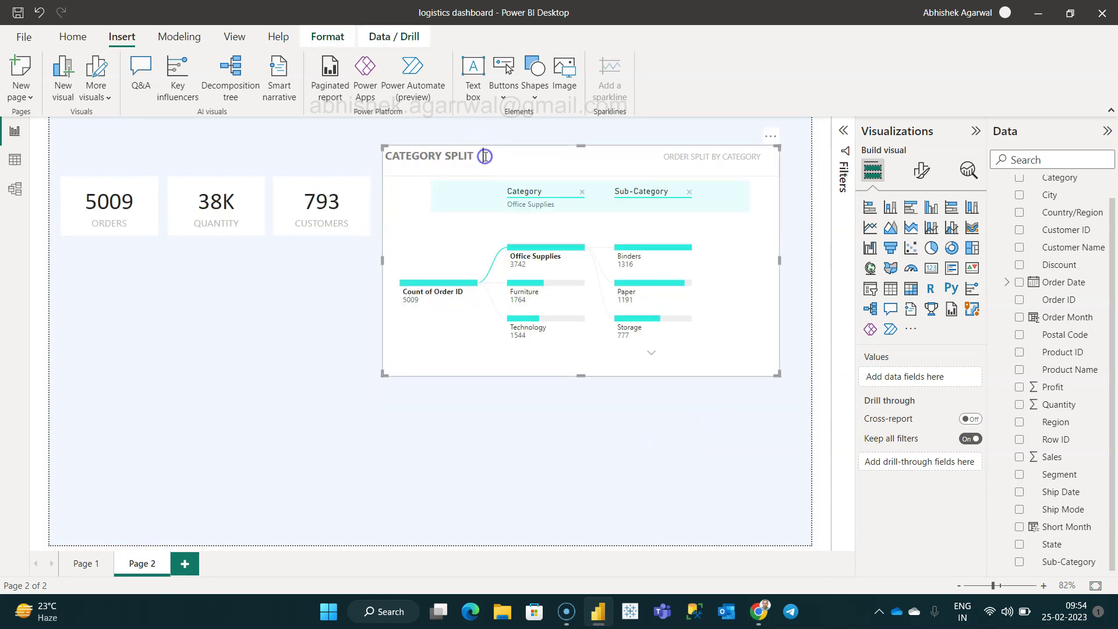
click(565, 440)
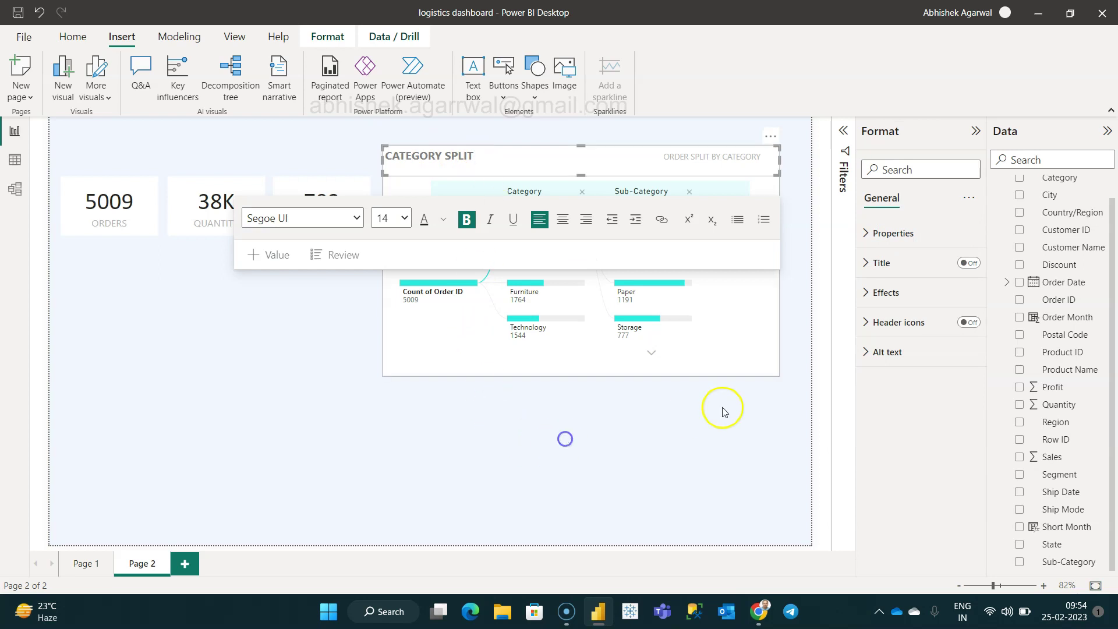
click(555, 320)
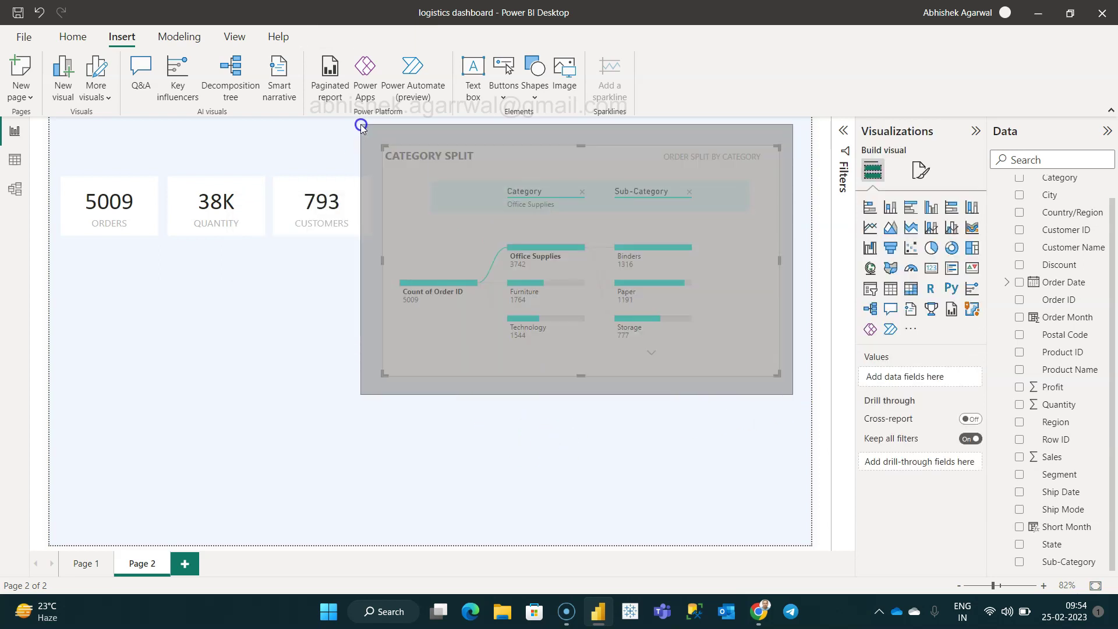
drag(444, 376, 455, 409)
click(504, 475)
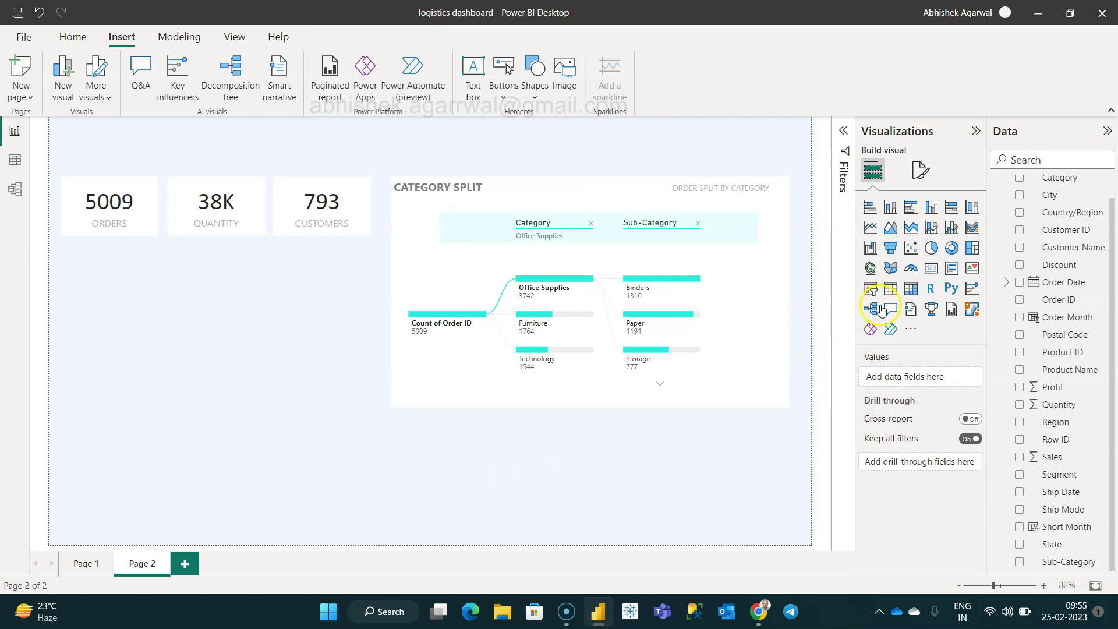
Expand the Order Date field's date hierarchy and check the Order Date column in the Sheet1 table data
click(1007, 281)
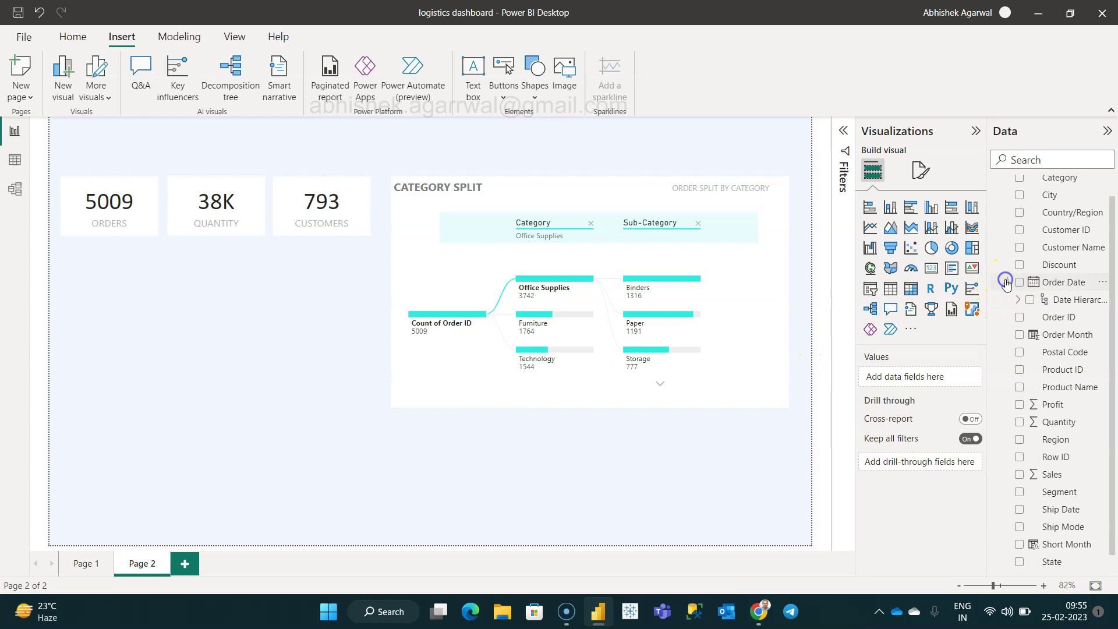
click(1018, 300)
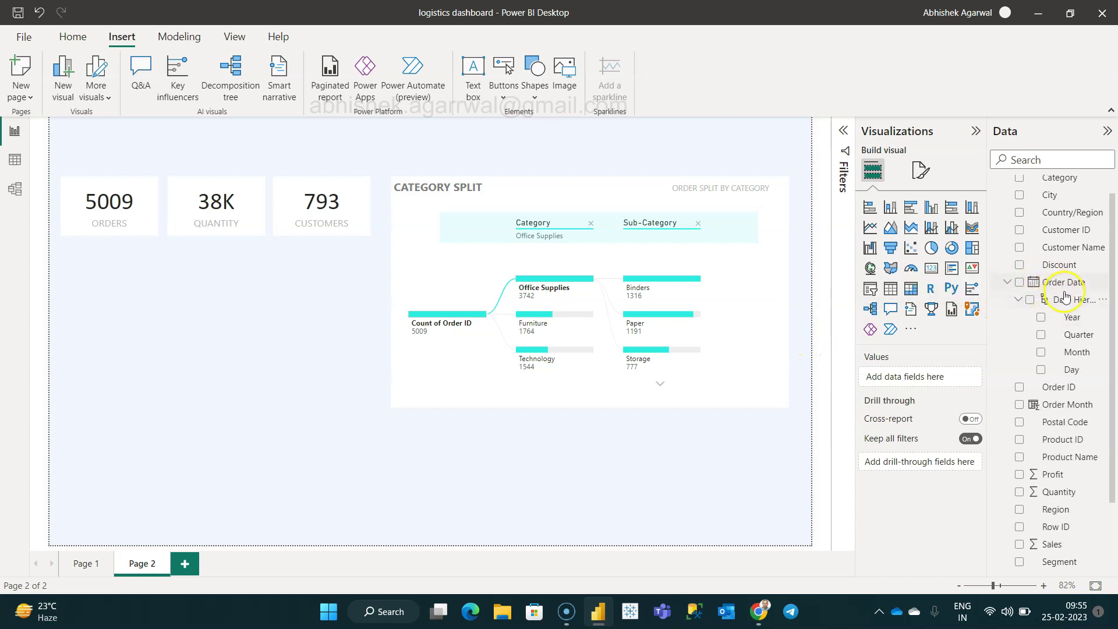
click(15, 159)
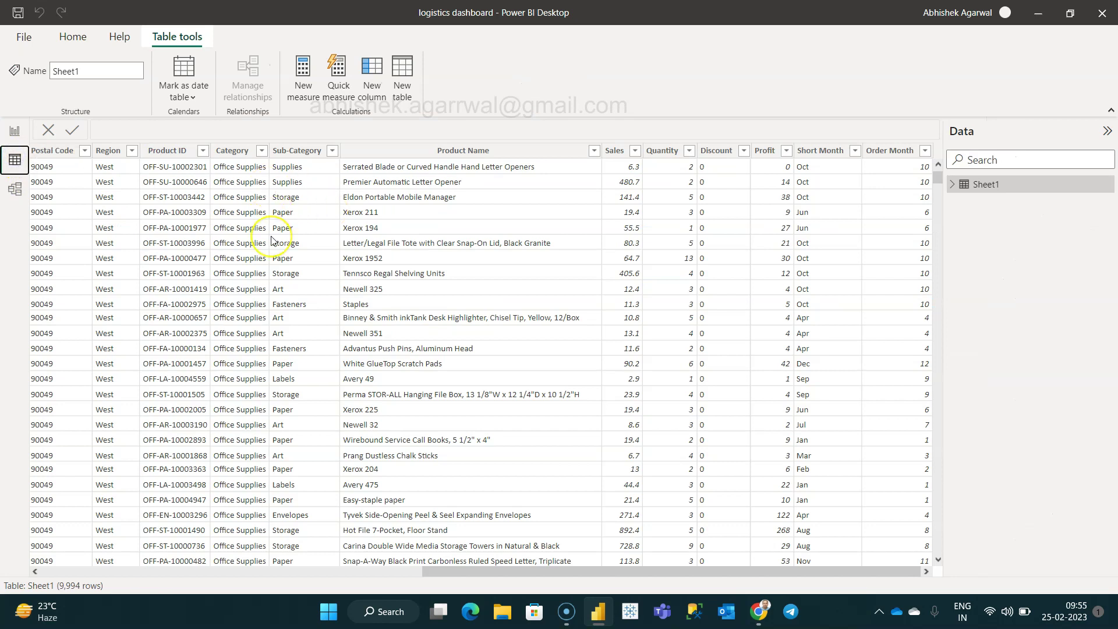
scroll(272, 240, left, 10)
click(182, 155)
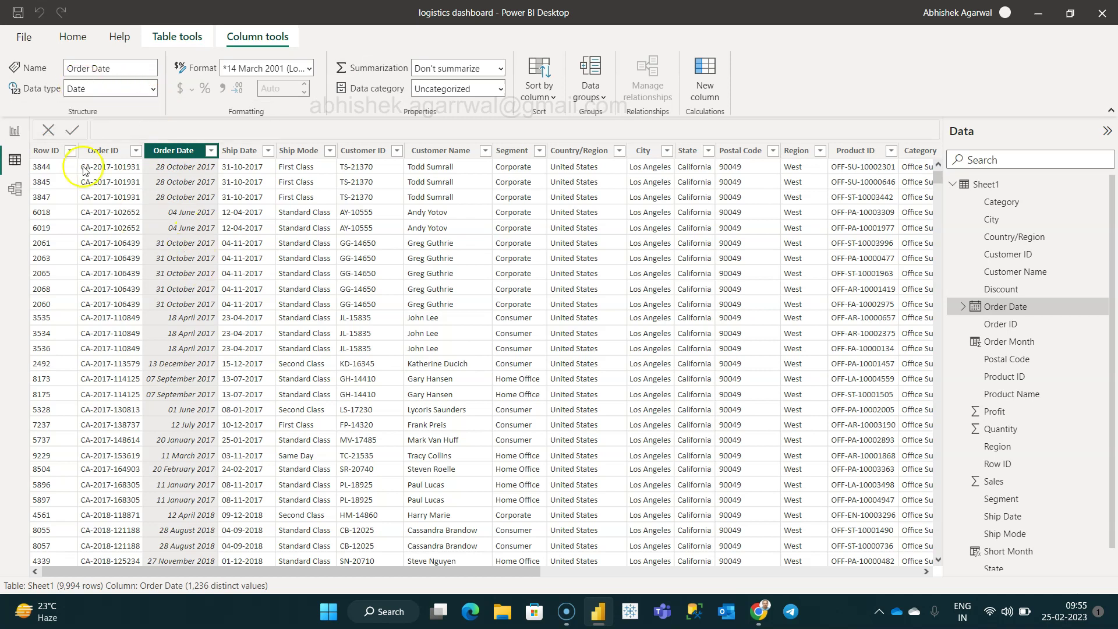
click(14, 130)
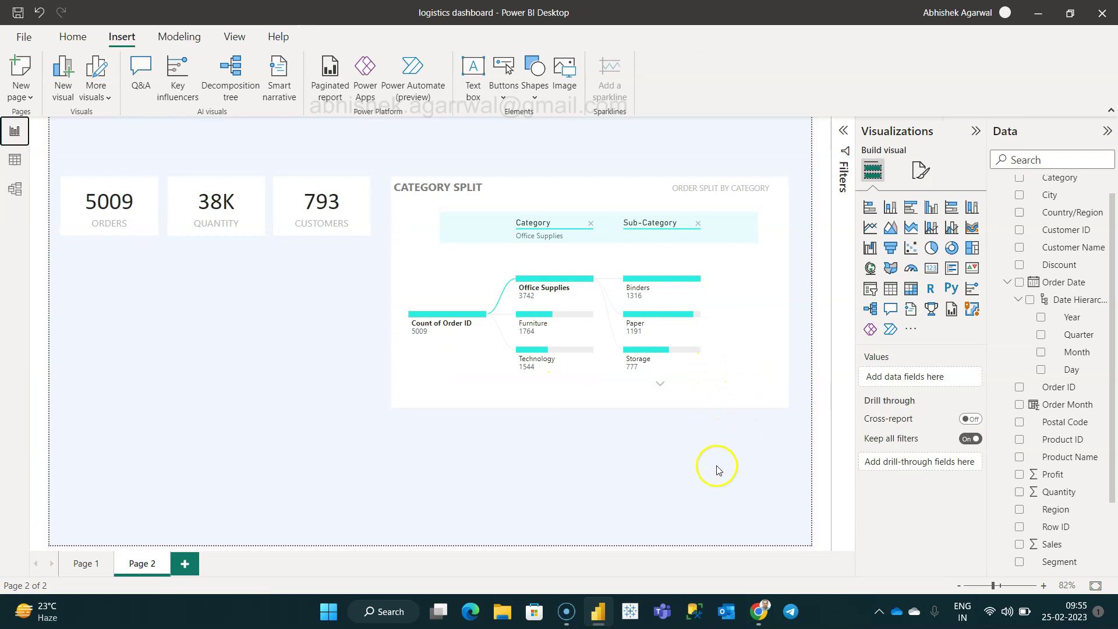
Insert a matrix visual and fit it below the category split group at the same width
click(911, 289)
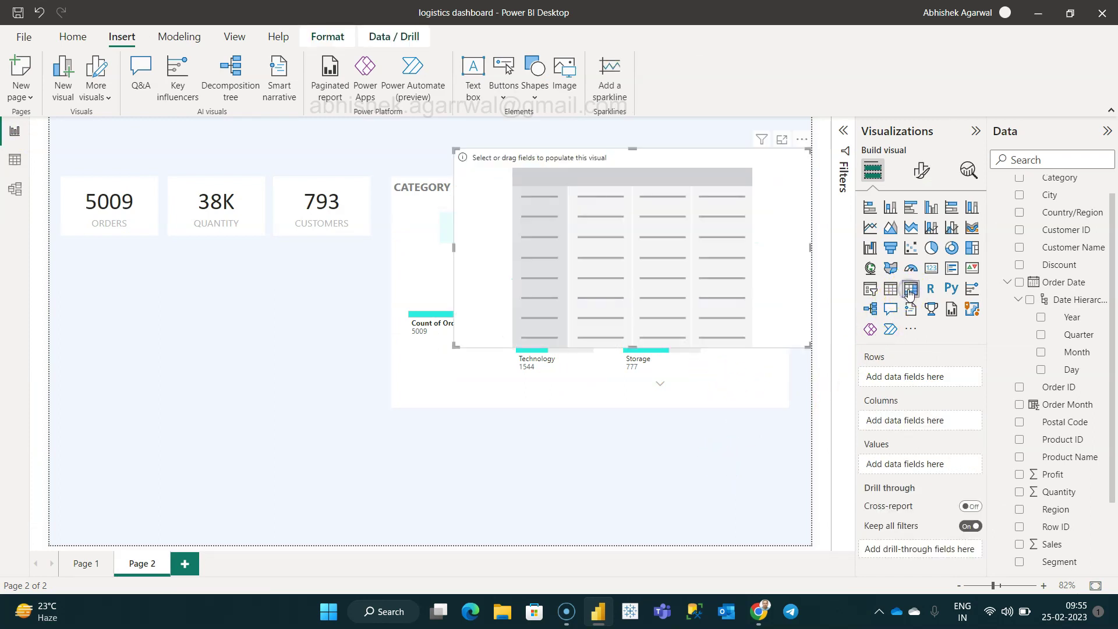
drag(633, 150, 577, 437)
drag(741, 453, 789, 449)
drag(590, 486, 590, 514)
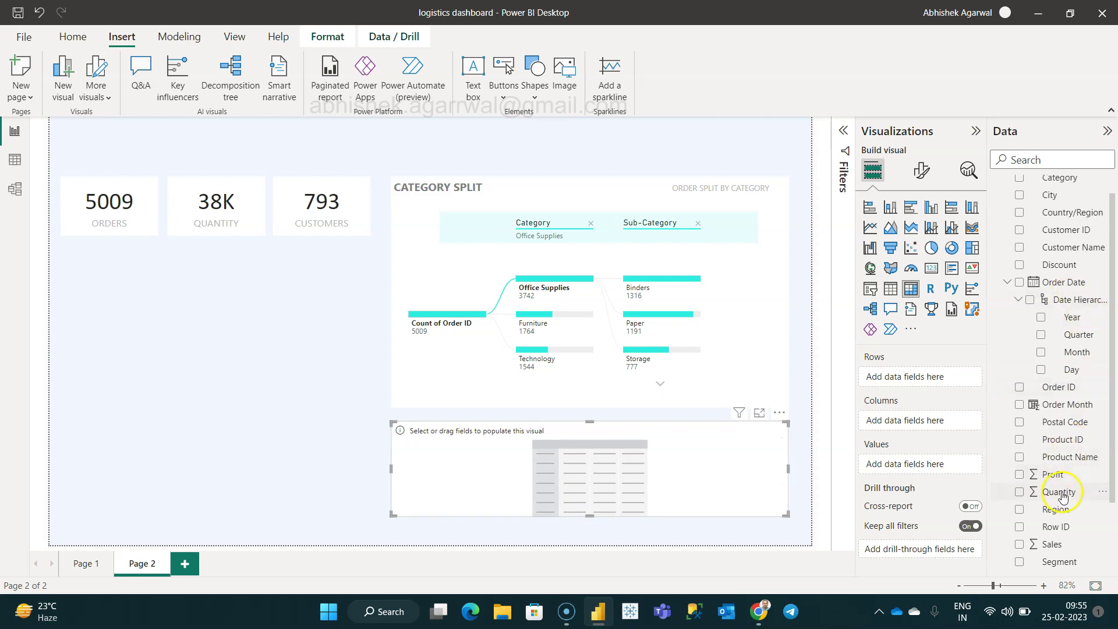
Add Ship Date to the matrix rows and the Month level of Order Date to its columns
scroll(1065, 490, down, 3)
drag(1075, 498, 925, 376)
scroll(1025, 361, up, 1)
drag(1074, 309, 913, 428)
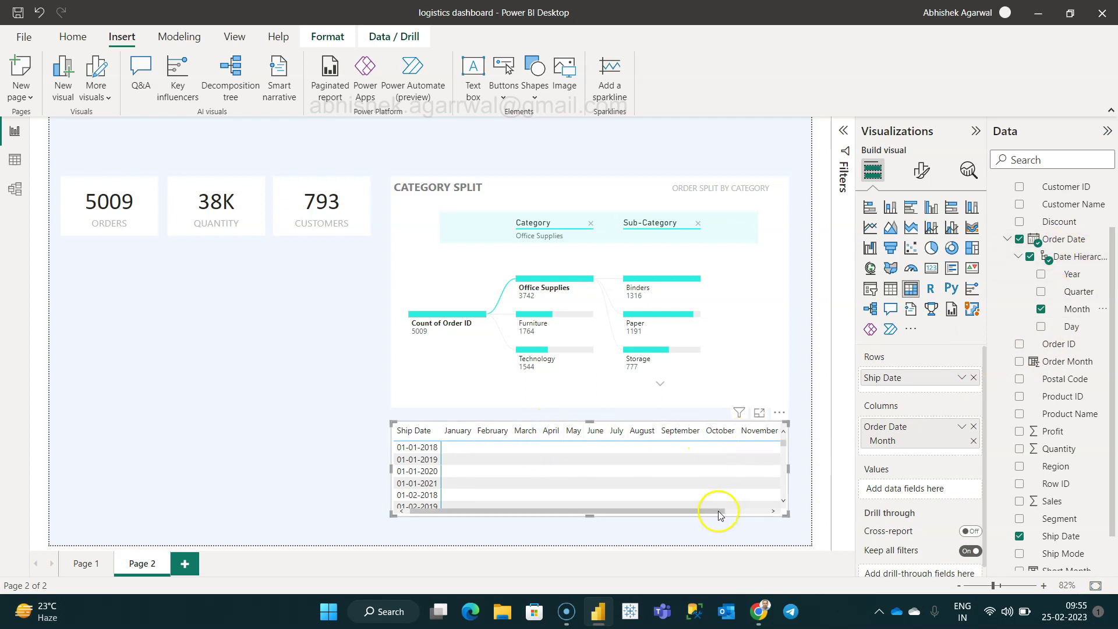
drag(716, 516, 594, 516)
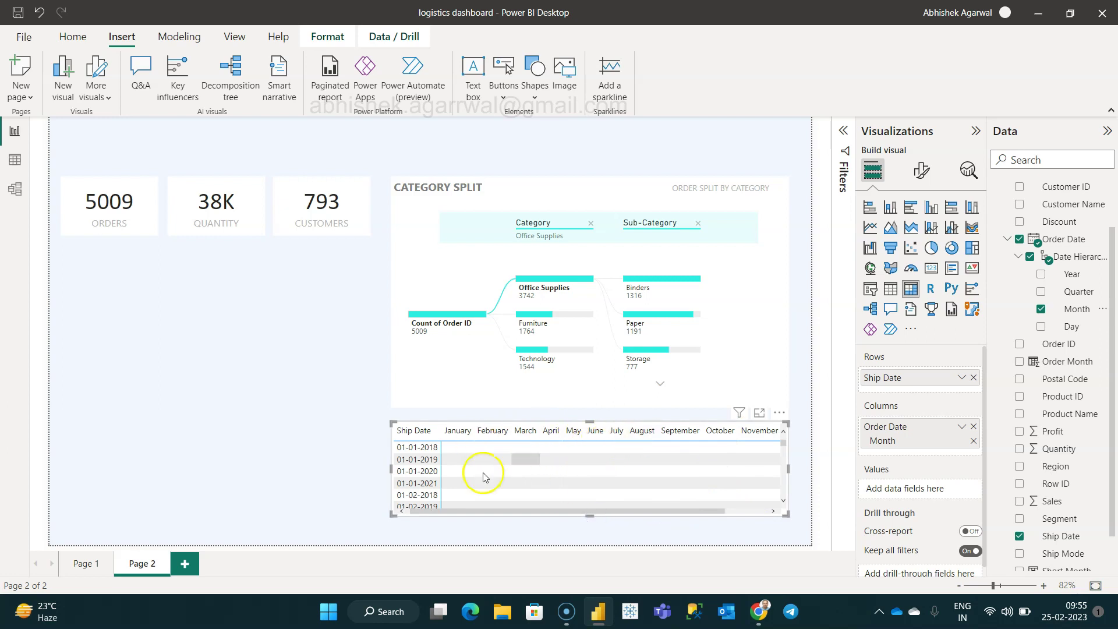
Check how the ship mode matrix on Page 1 labels its month columns, and return to Page 2
click(89, 565)
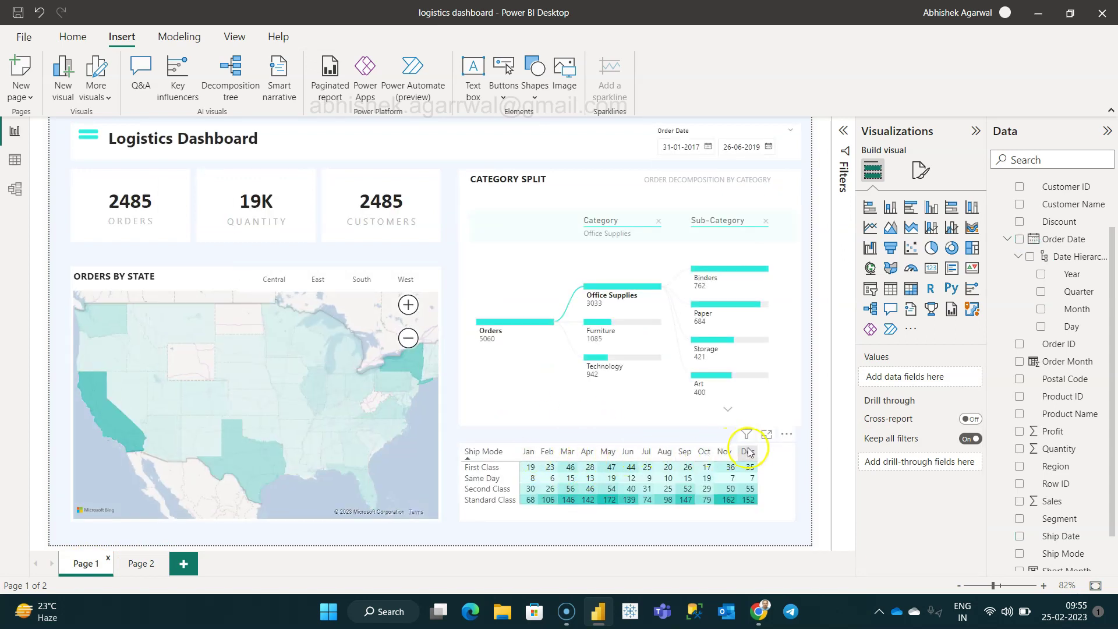
click(138, 563)
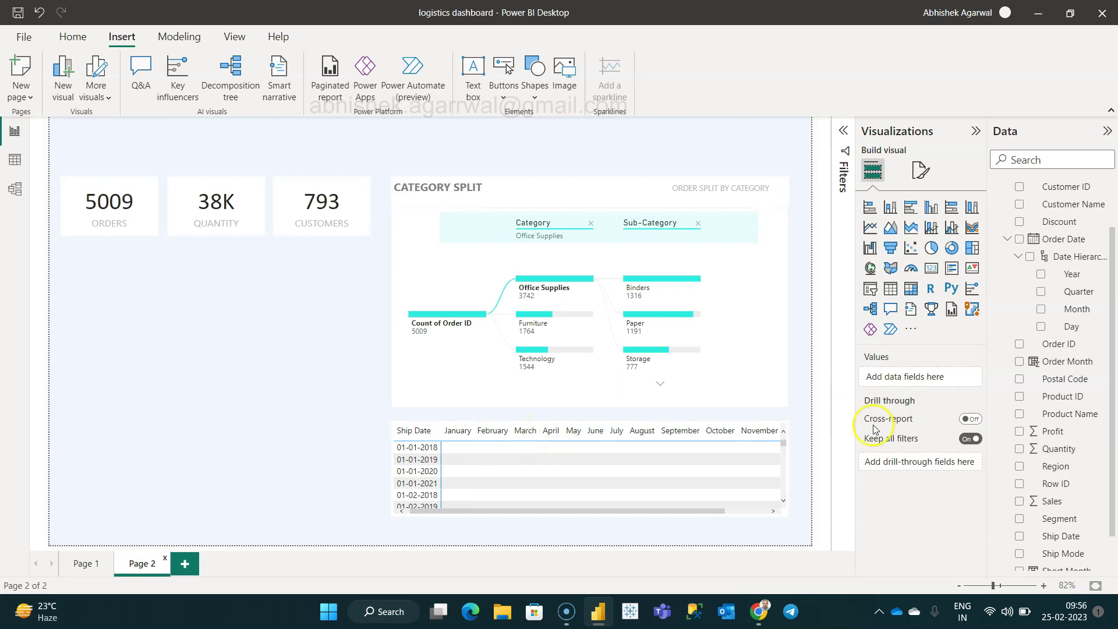
mouse_move(889, 441)
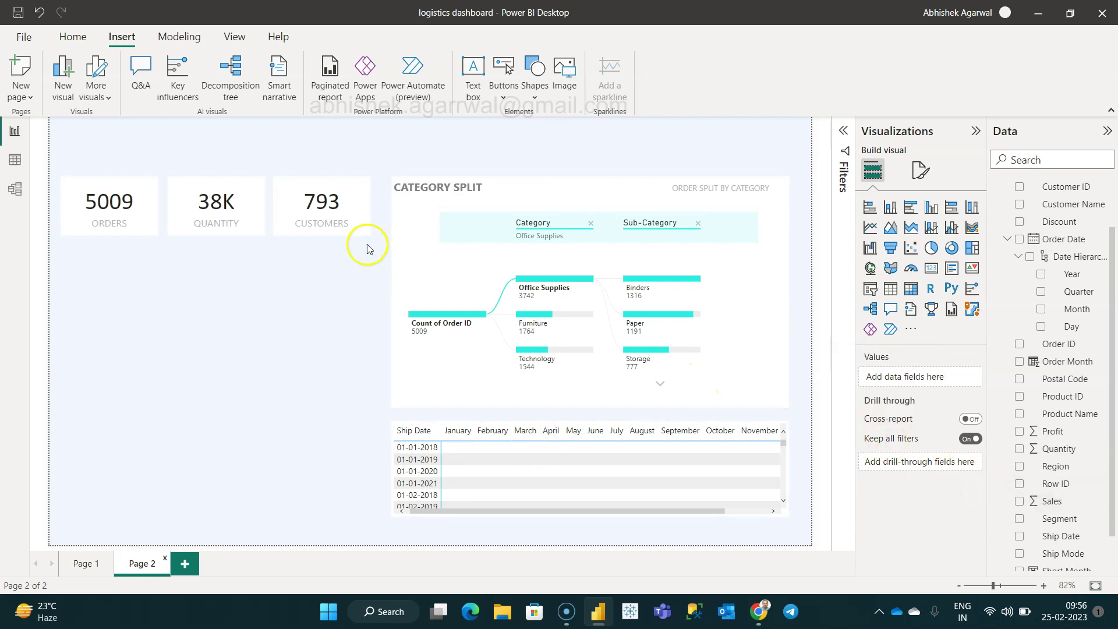
Examine the Short Month calculated column and its formula in the Sheet1 table data
click(14, 160)
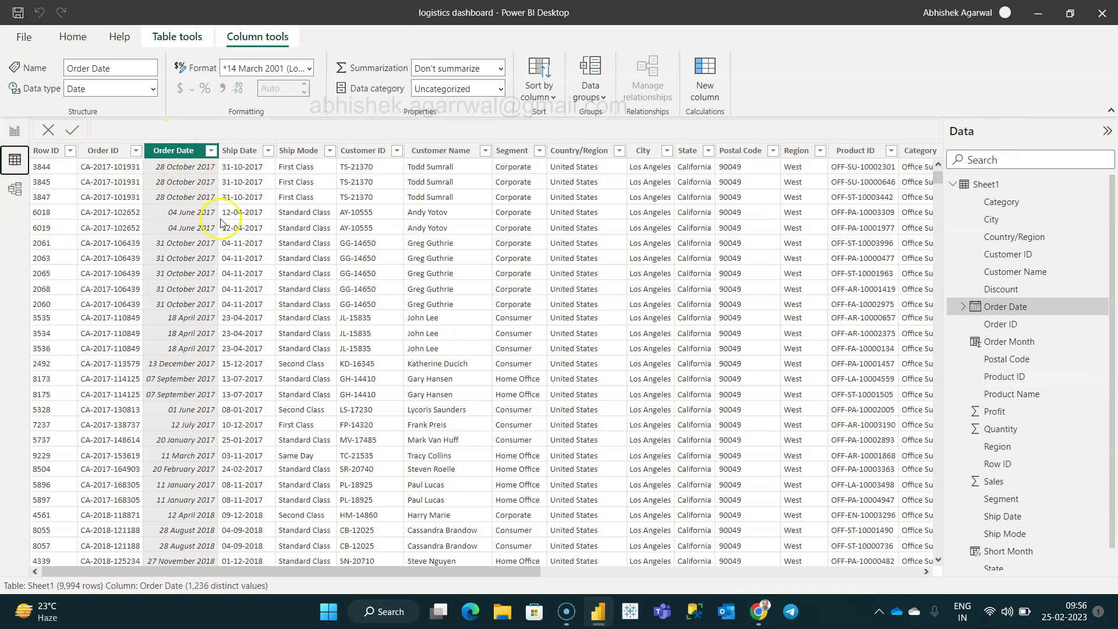
scroll(221, 223, right, 5)
scroll(222, 223, right, 5)
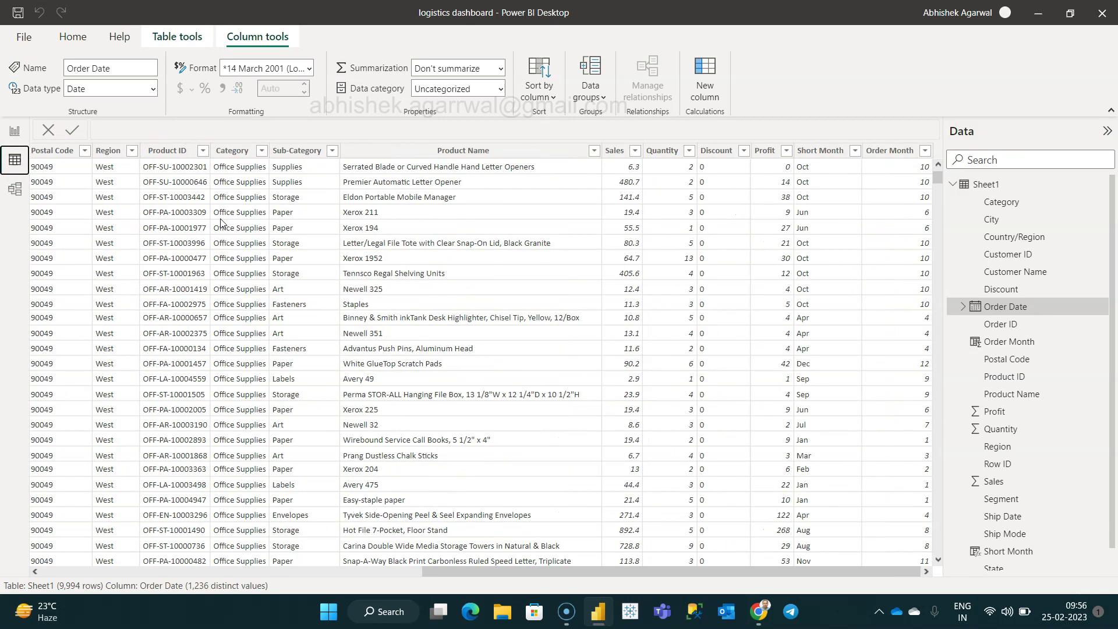
click(15, 131)
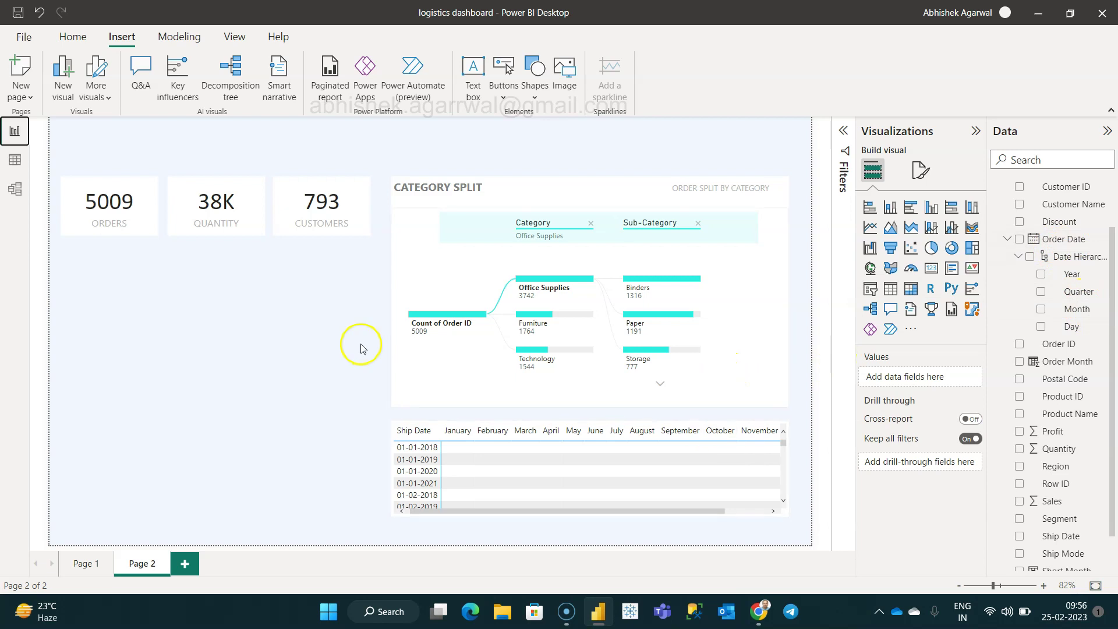
click(14, 159)
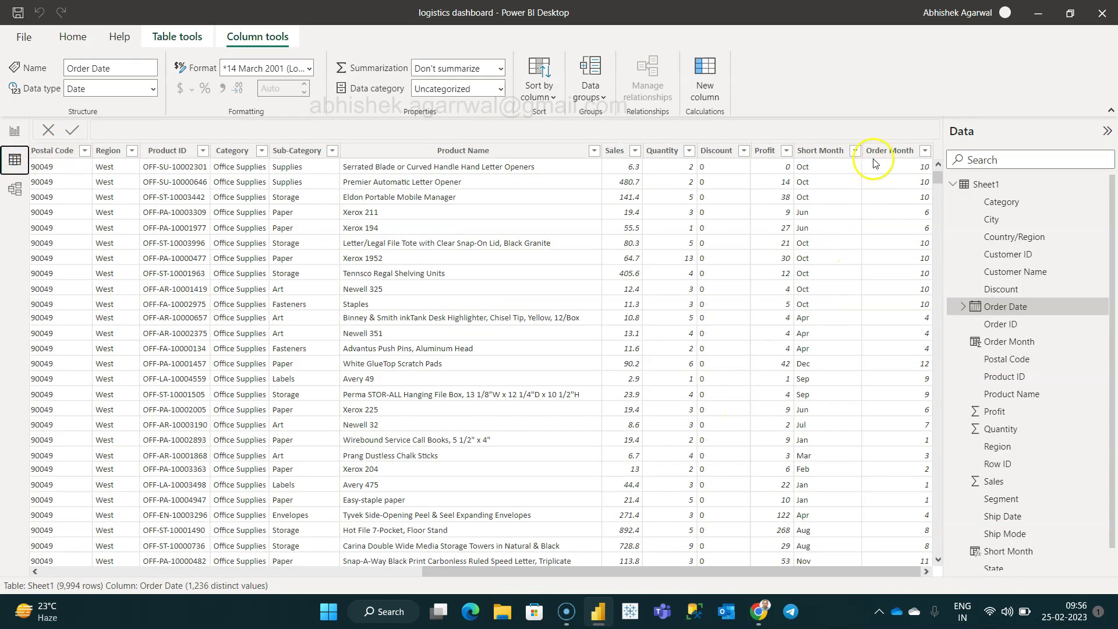
click(829, 153)
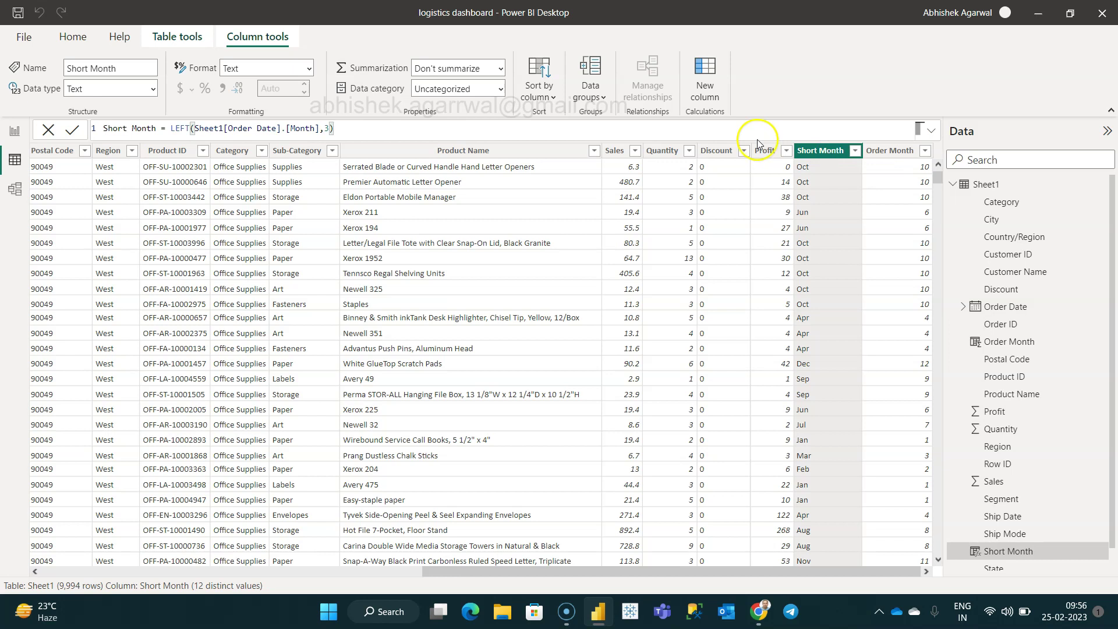
click(702, 79)
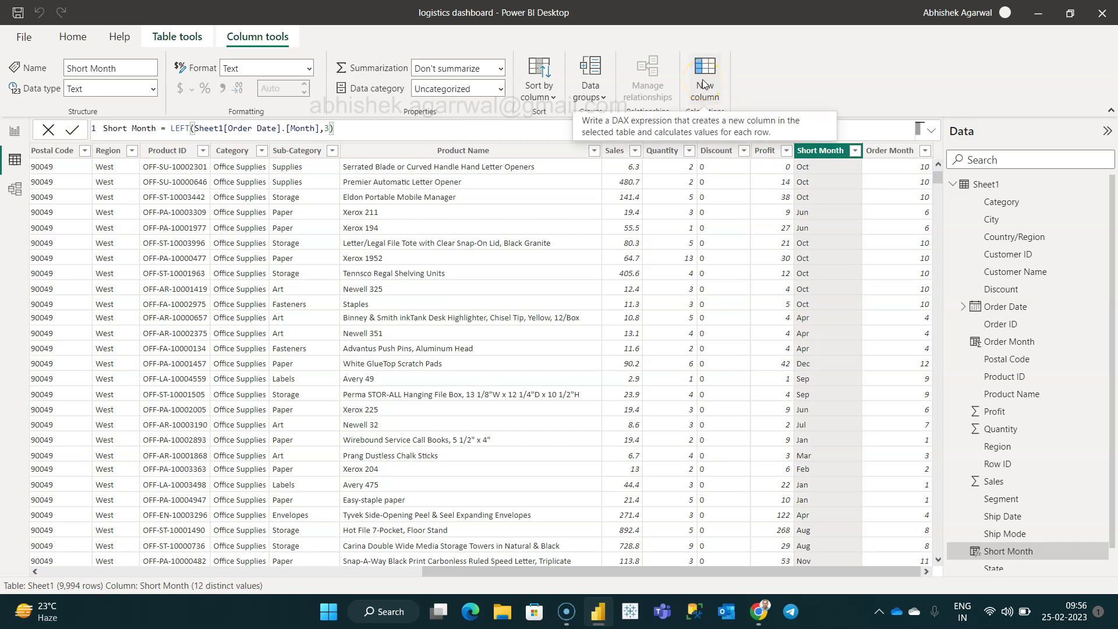
click(418, 123)
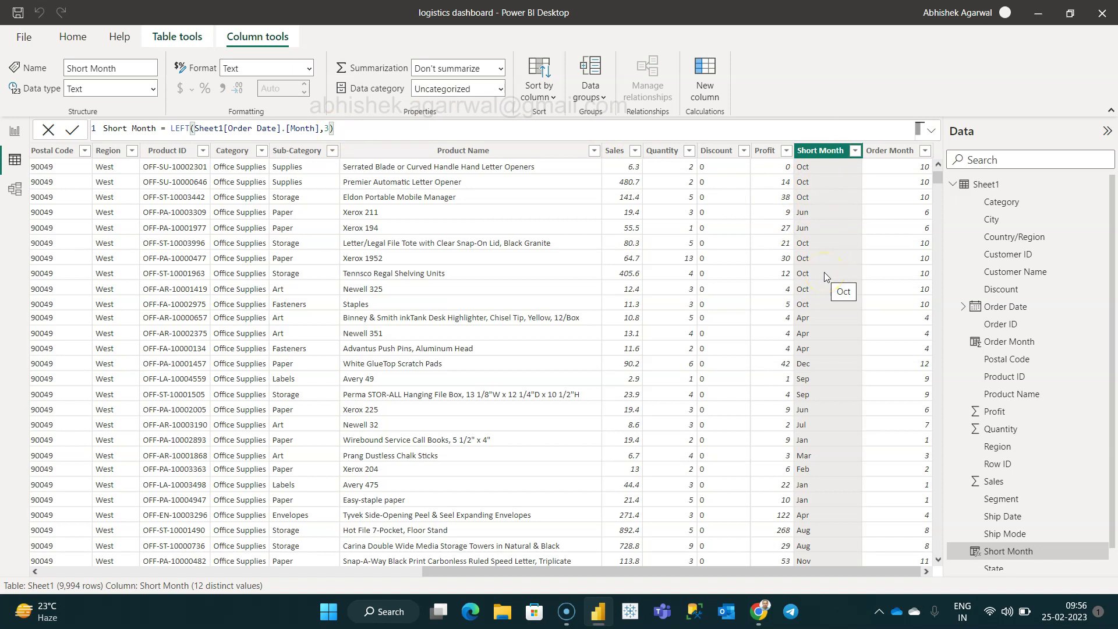
Examine the Order Month calculated column and its formula in the Sheet1 table data, and return to the report
click(896, 150)
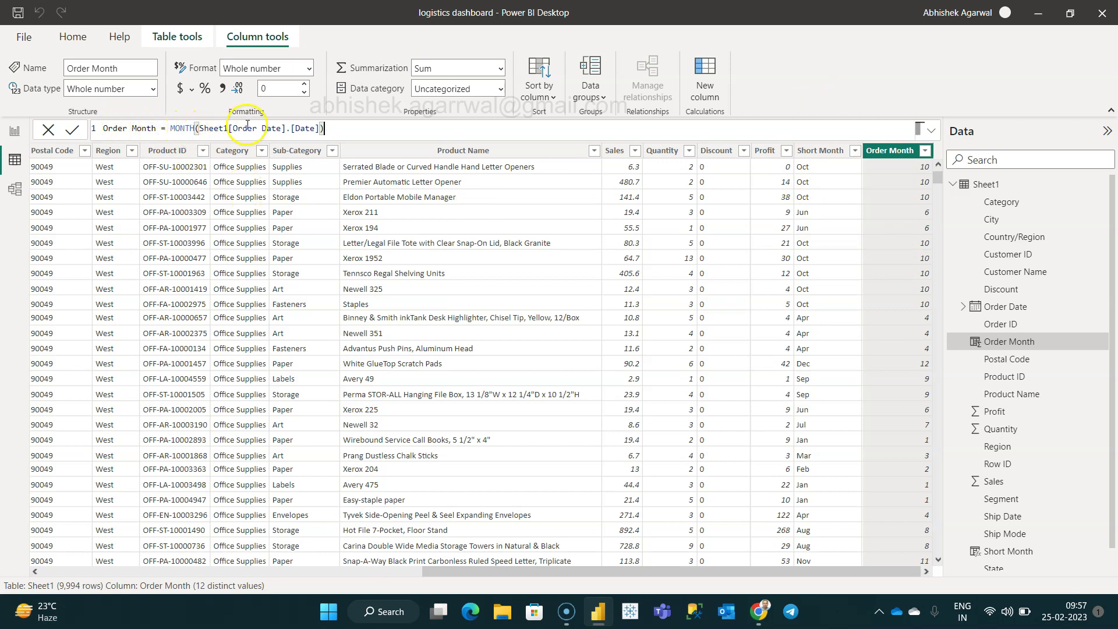
click(916, 227)
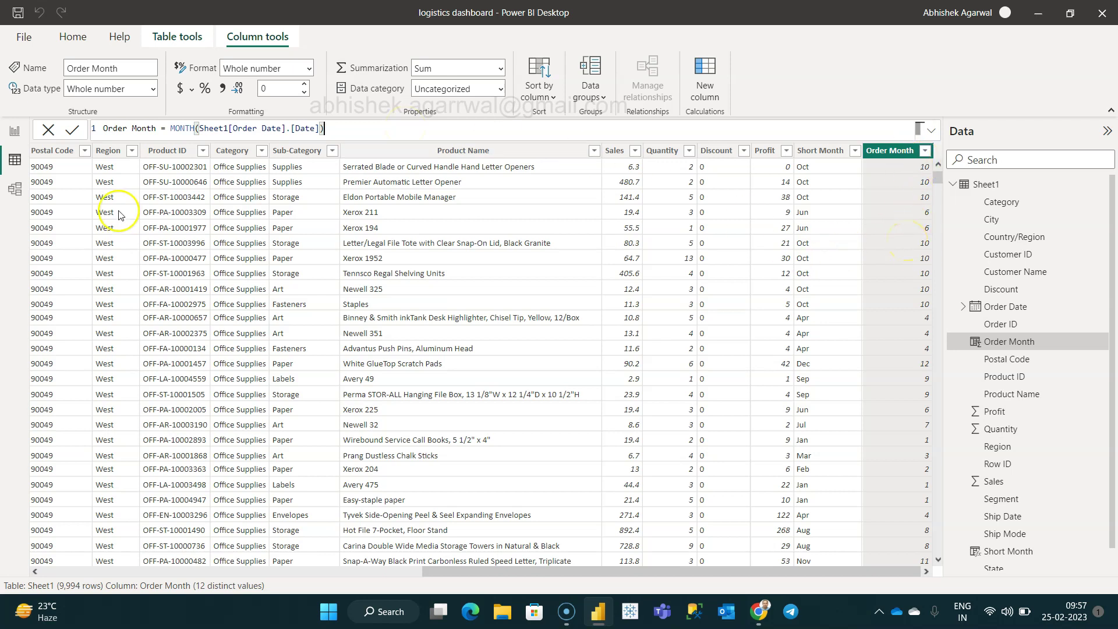
click(13, 132)
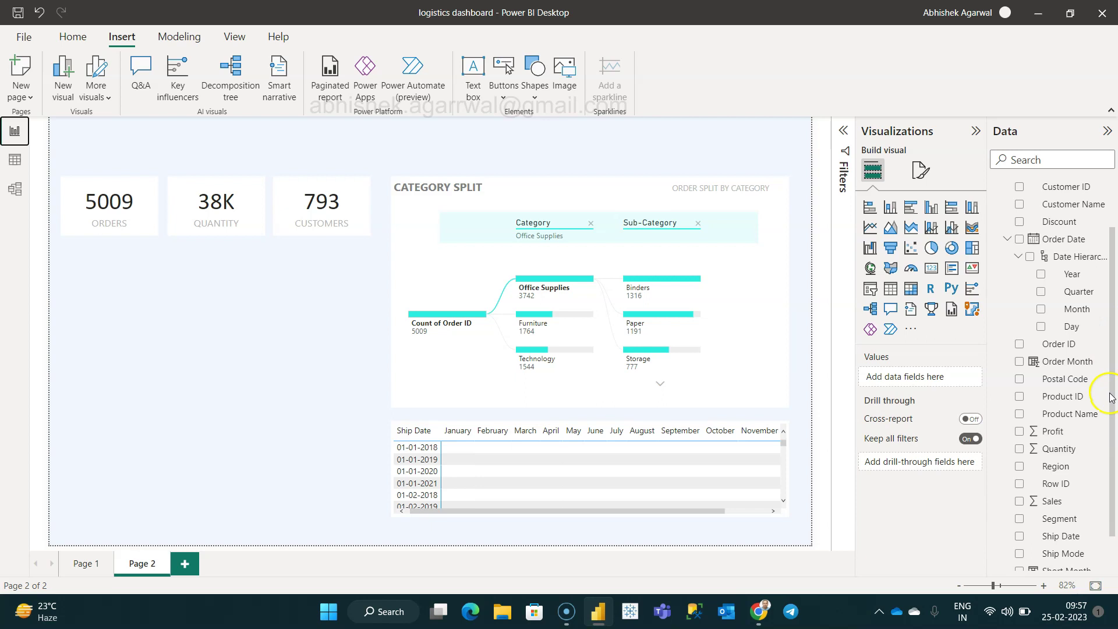
Replace the Order Date month level in the Page 2 matrix columns with the Short Month field
scroll(1079, 446, down, 2)
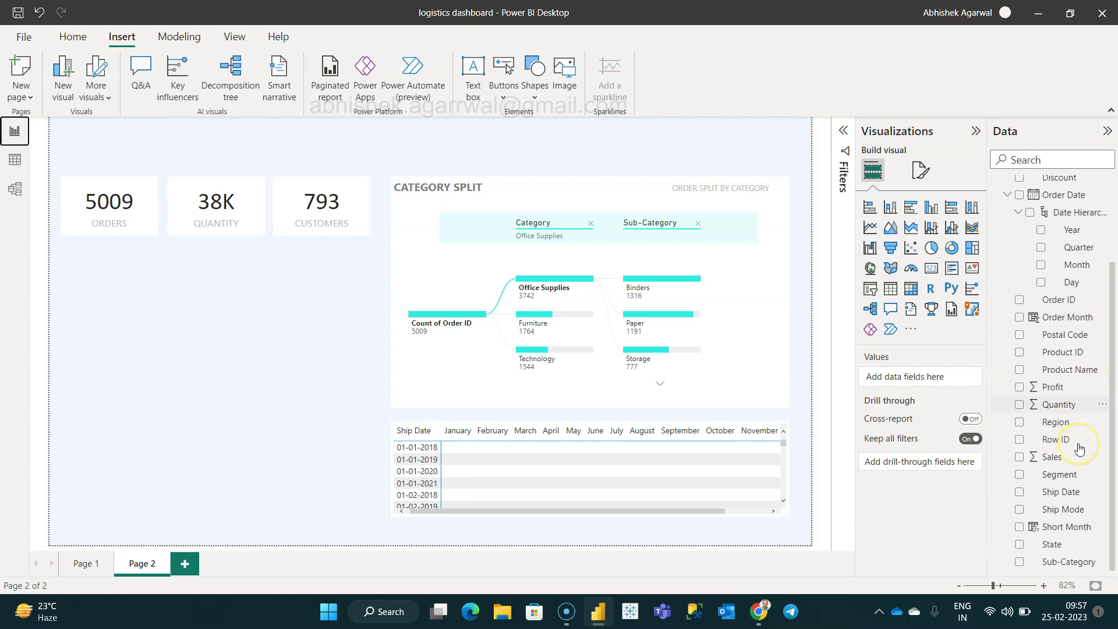
click(714, 448)
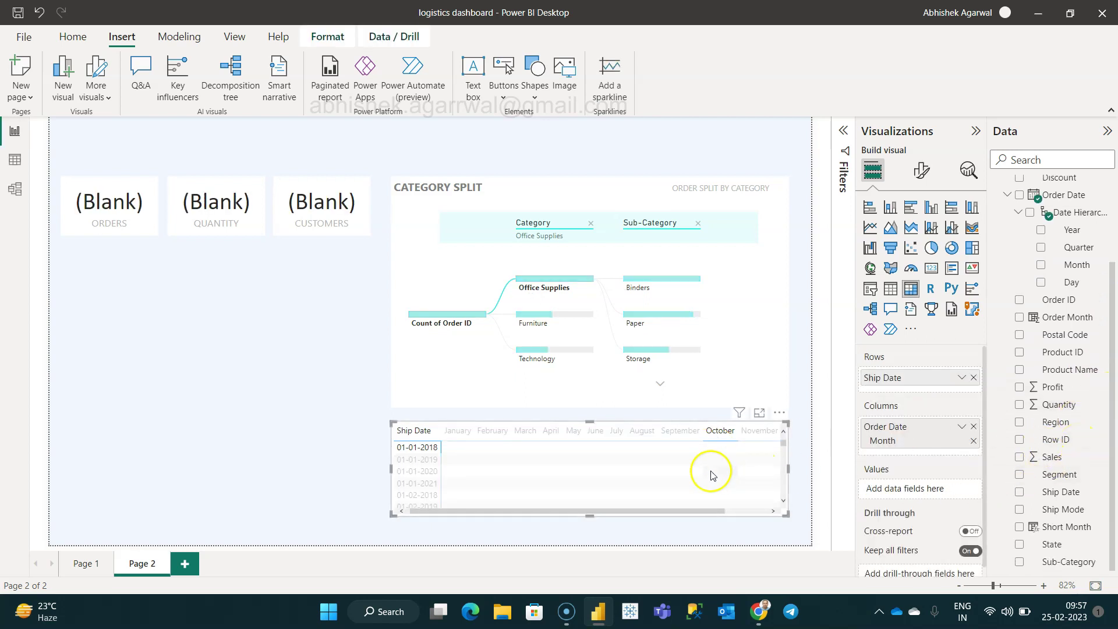
click(711, 472)
click(711, 472)
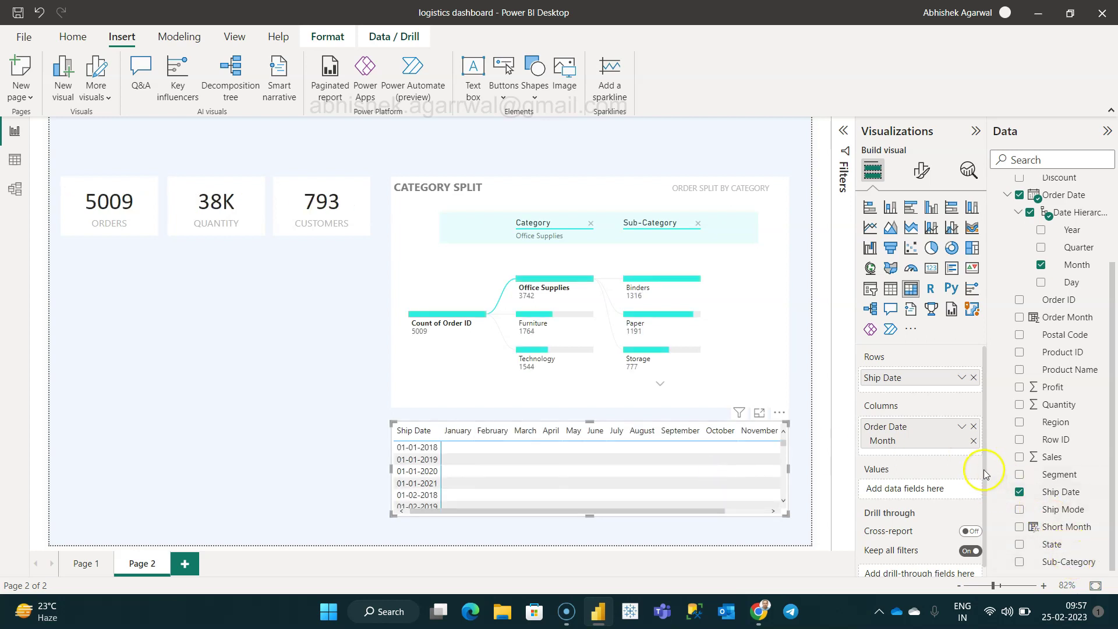
click(973, 431)
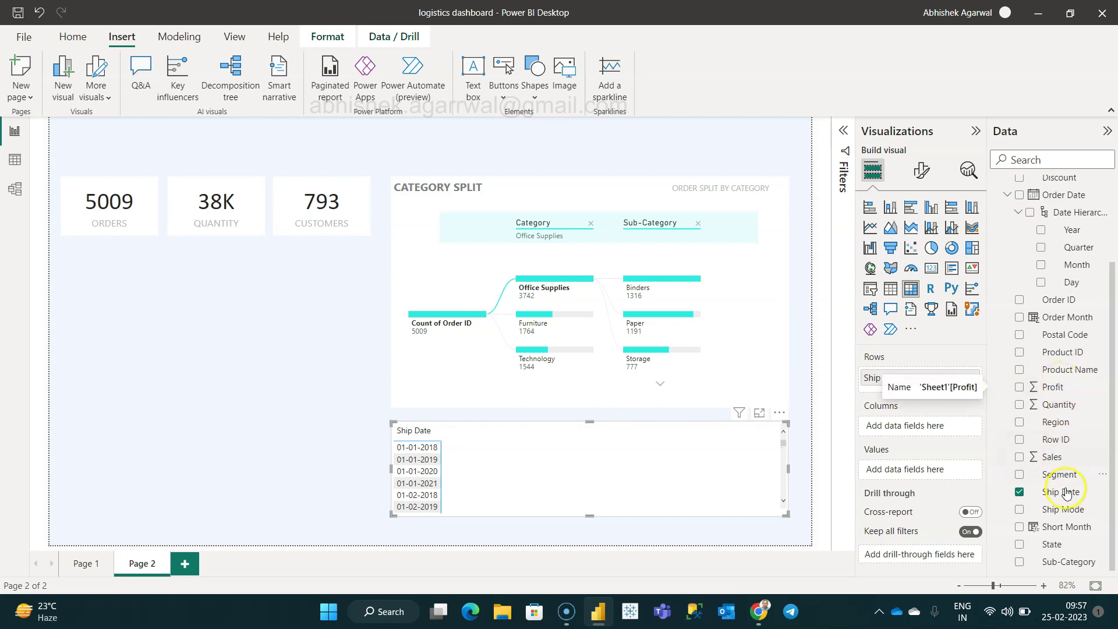
drag(1069, 527, 930, 423)
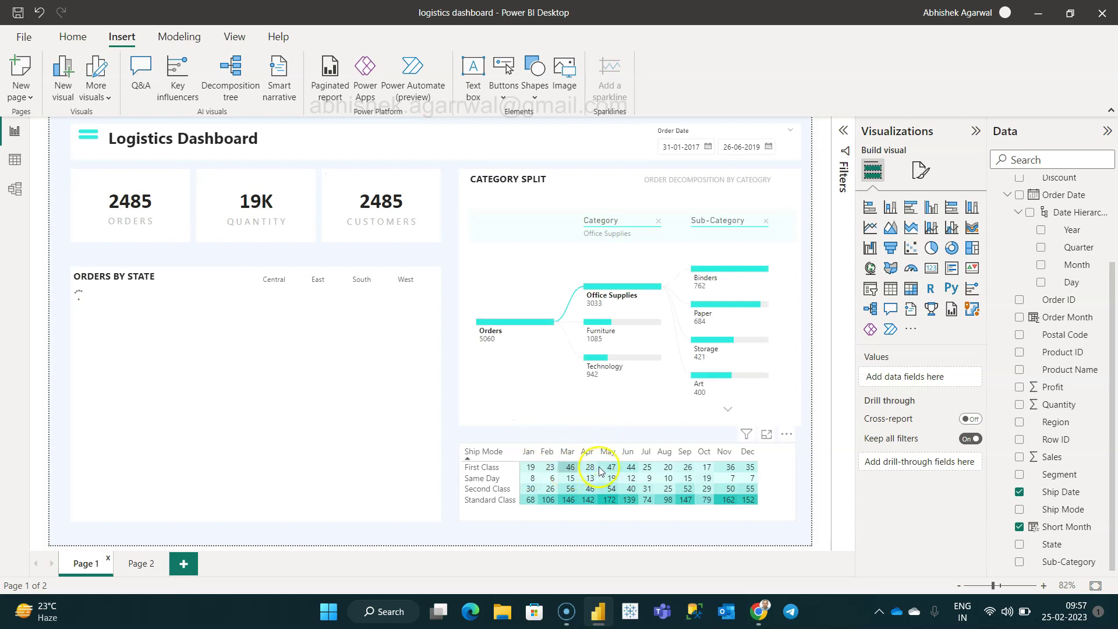
Return to Page 2 and check which column Short Month is sorted by
click(148, 564)
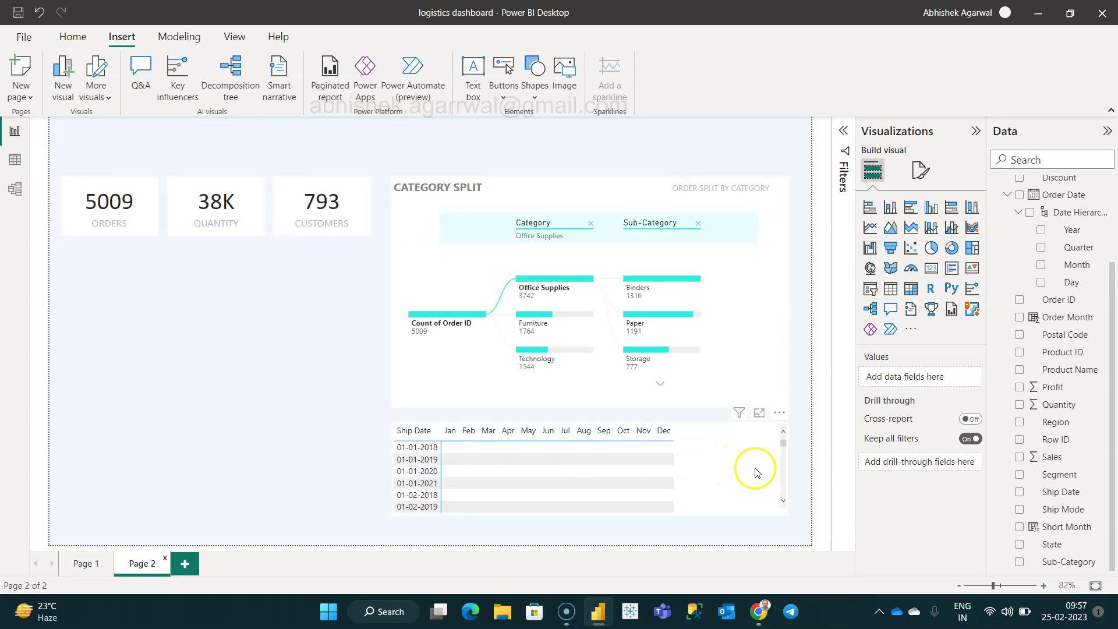
click(691, 479)
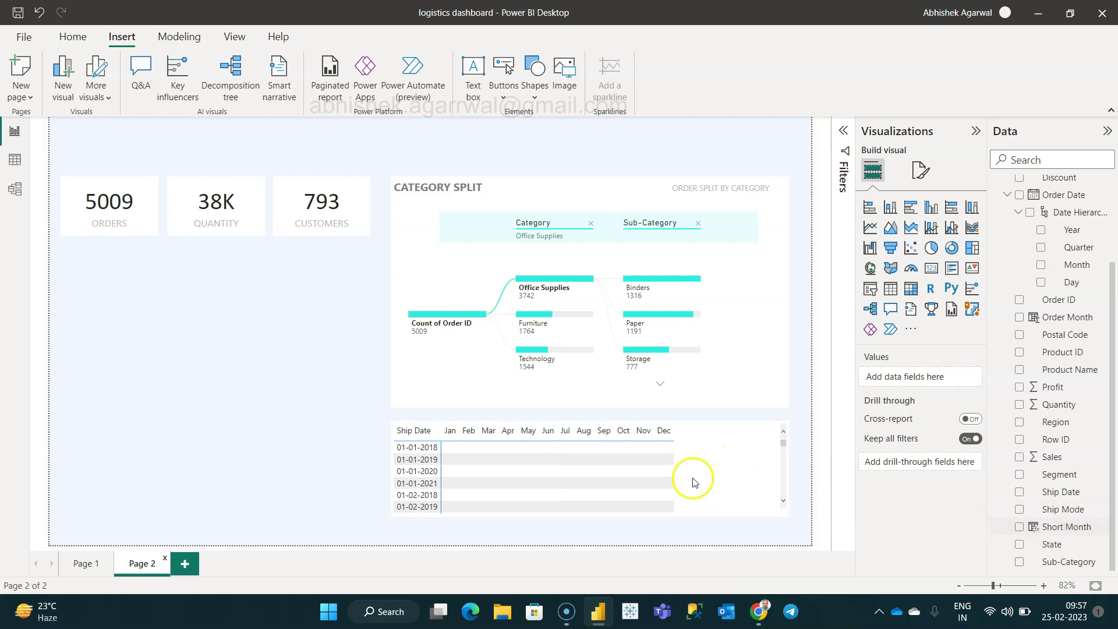
click(1079, 531)
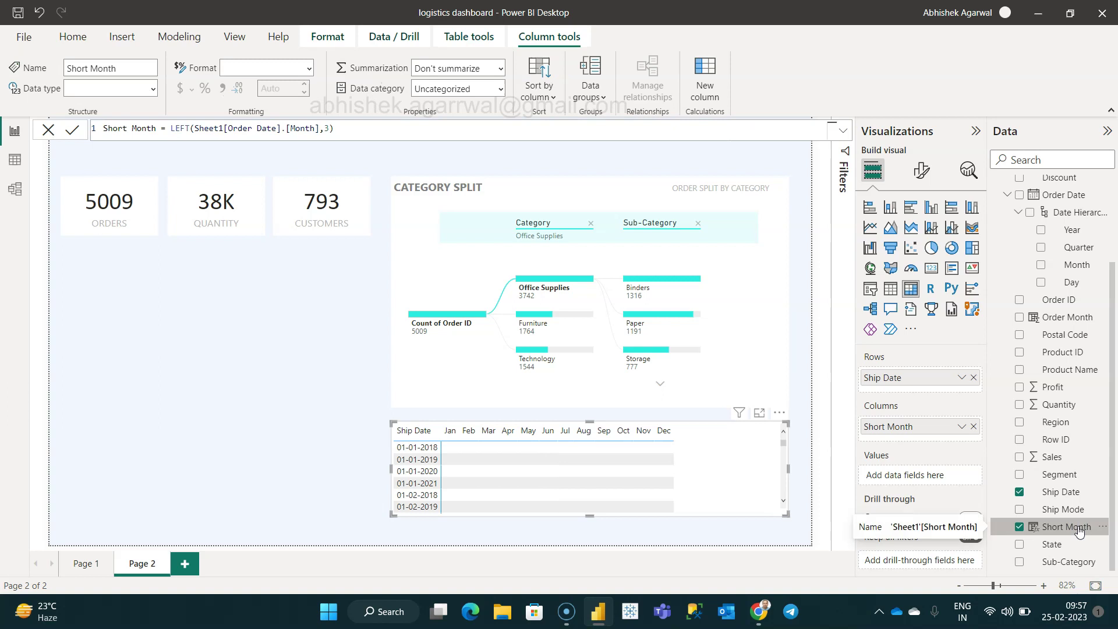
click(546, 93)
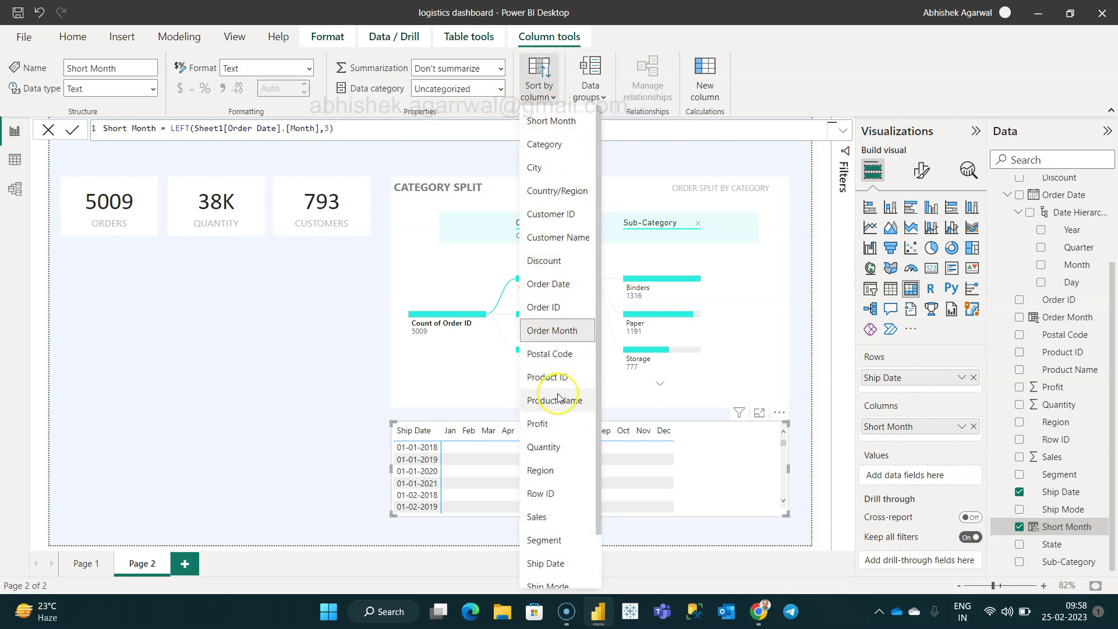
scroll(558, 396, down, 1)
scroll(562, 342, up, 1)
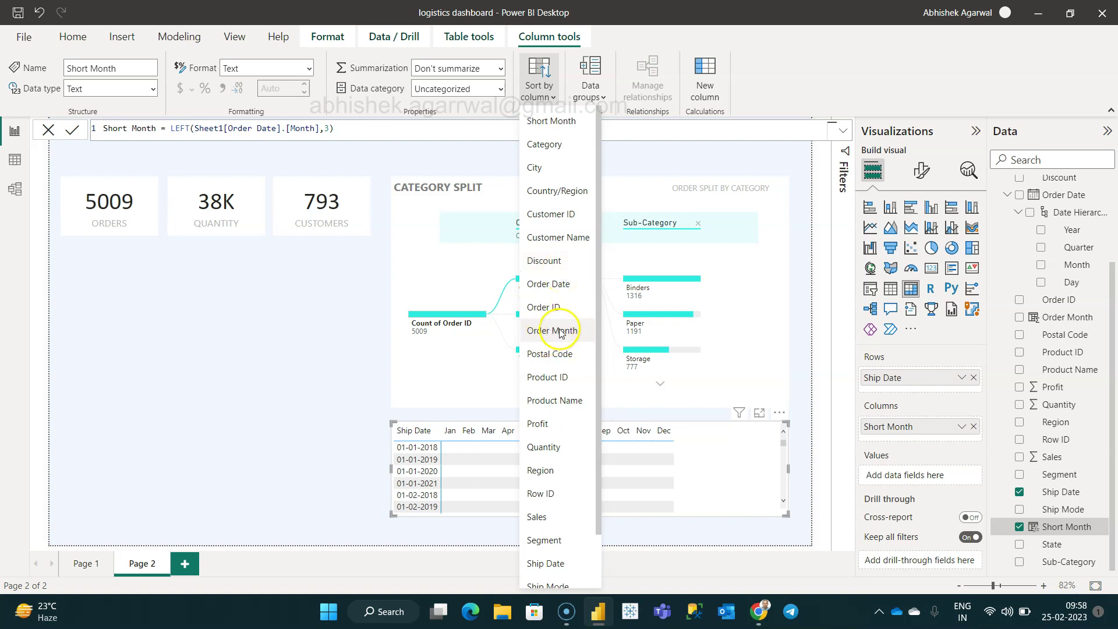
click(711, 481)
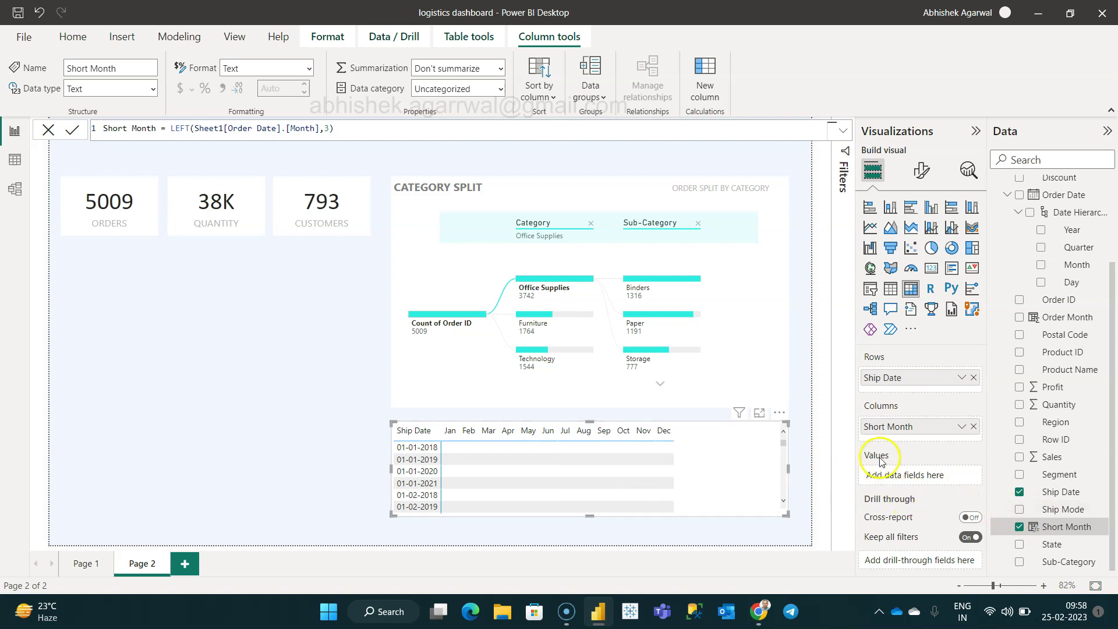
Replace Ship Date with Ship Mode in the matrix rows
click(974, 378)
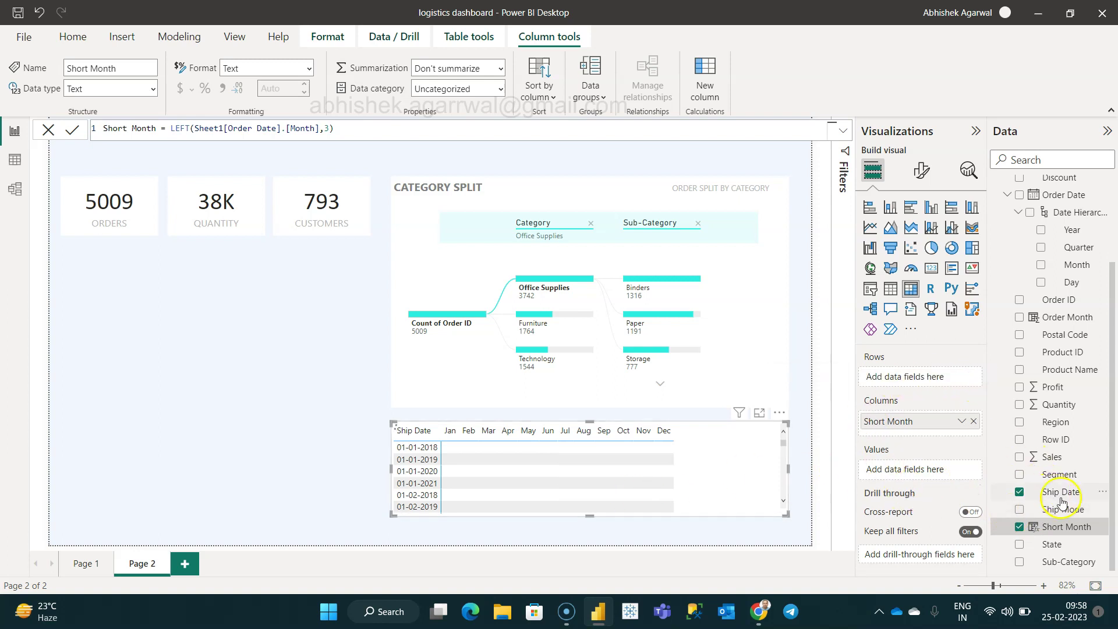
drag(1063, 509, 906, 371)
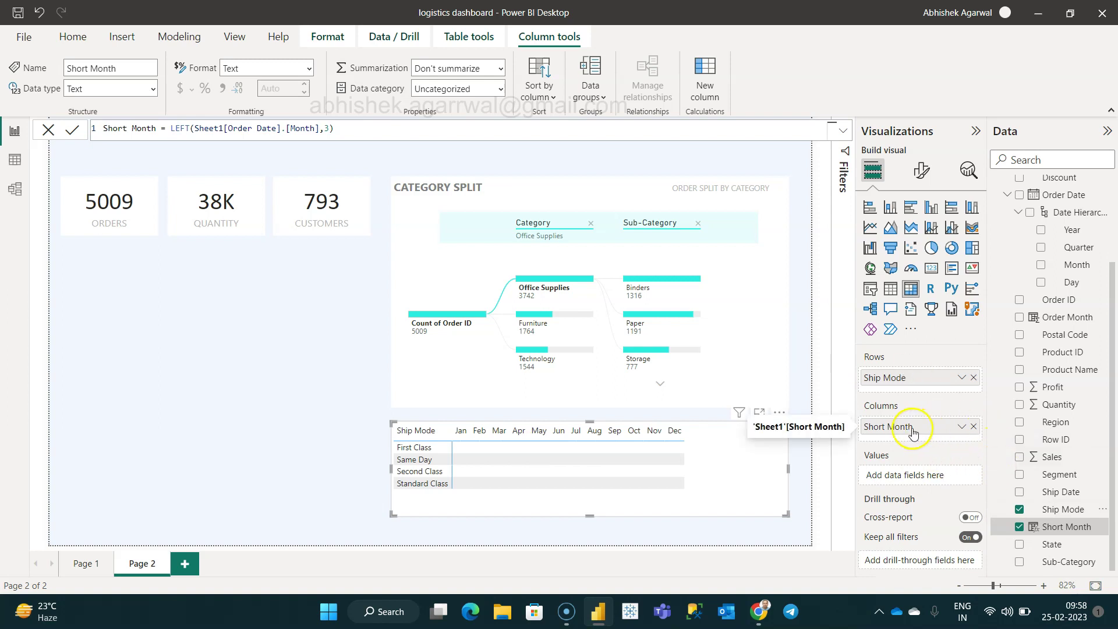
Change the data type of the Ship Date column in the Sheet1 table data to Date and accept the conversion
click(1058, 493)
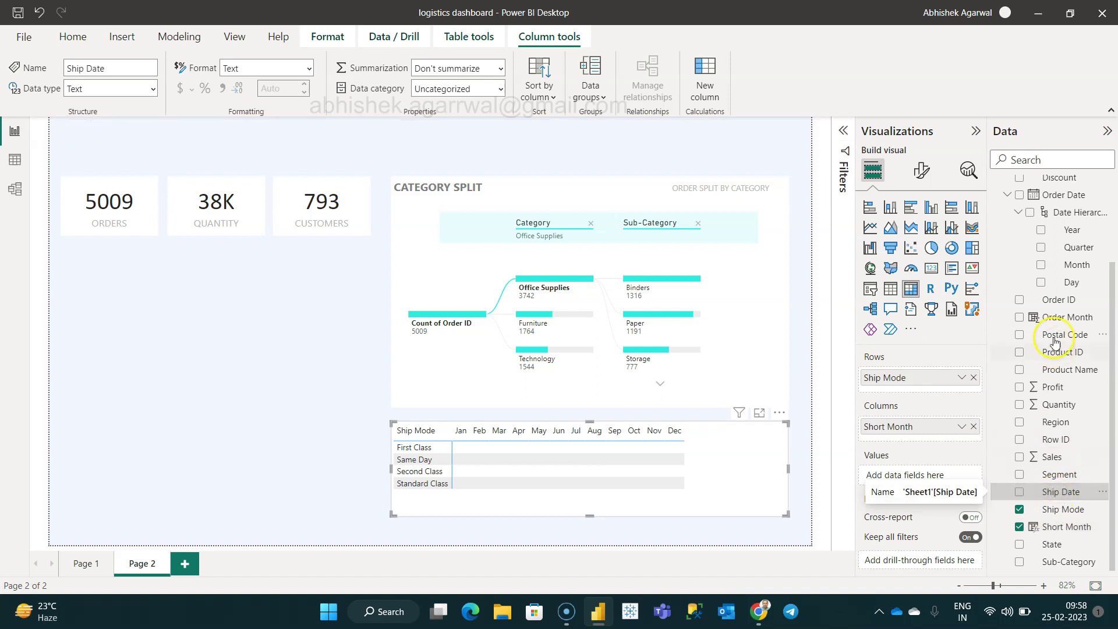
click(1061, 318)
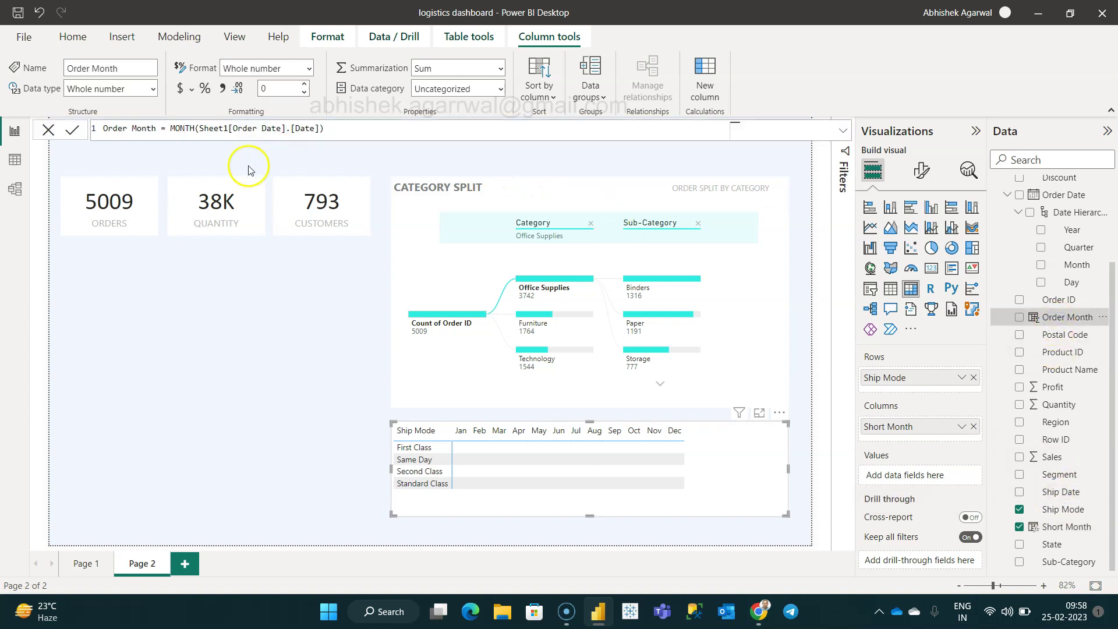
click(16, 159)
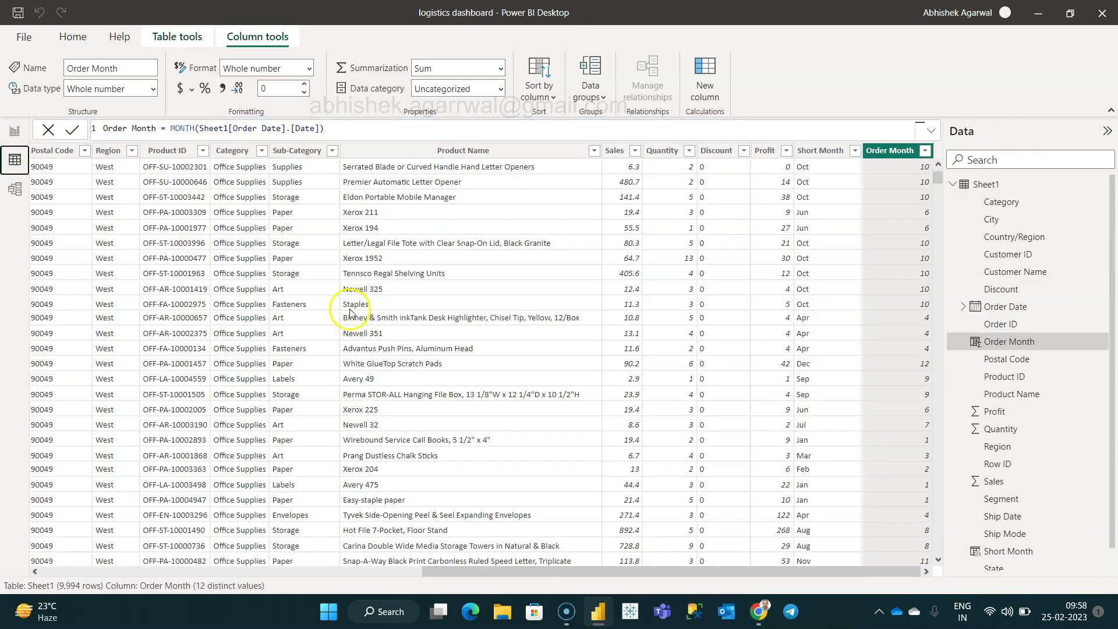
scroll(479, 345, left, 5)
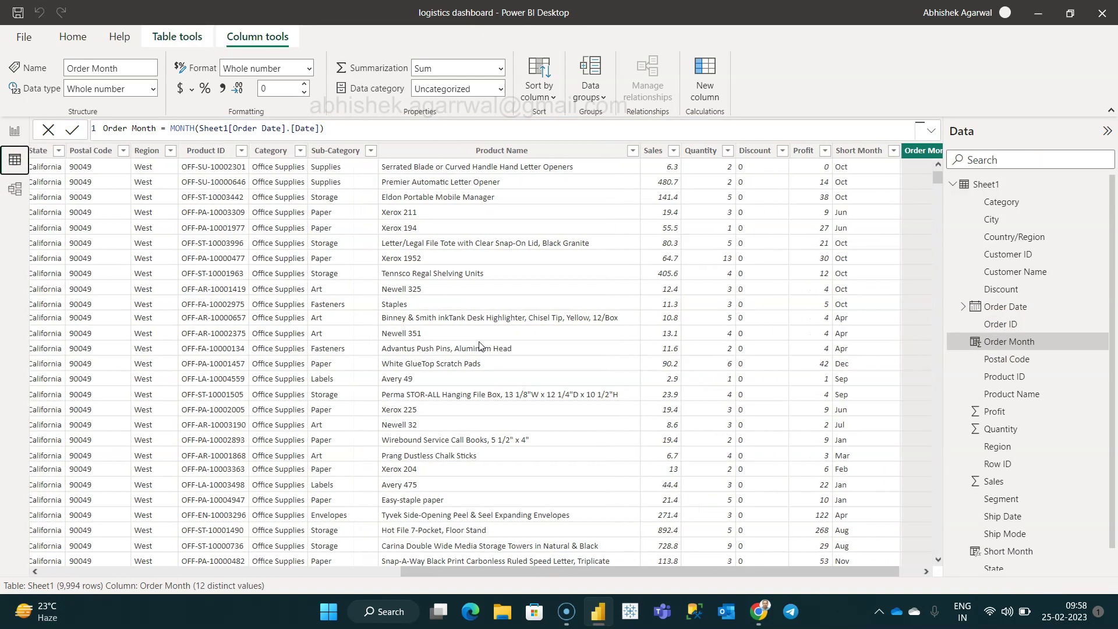
scroll(478, 346, left, 2)
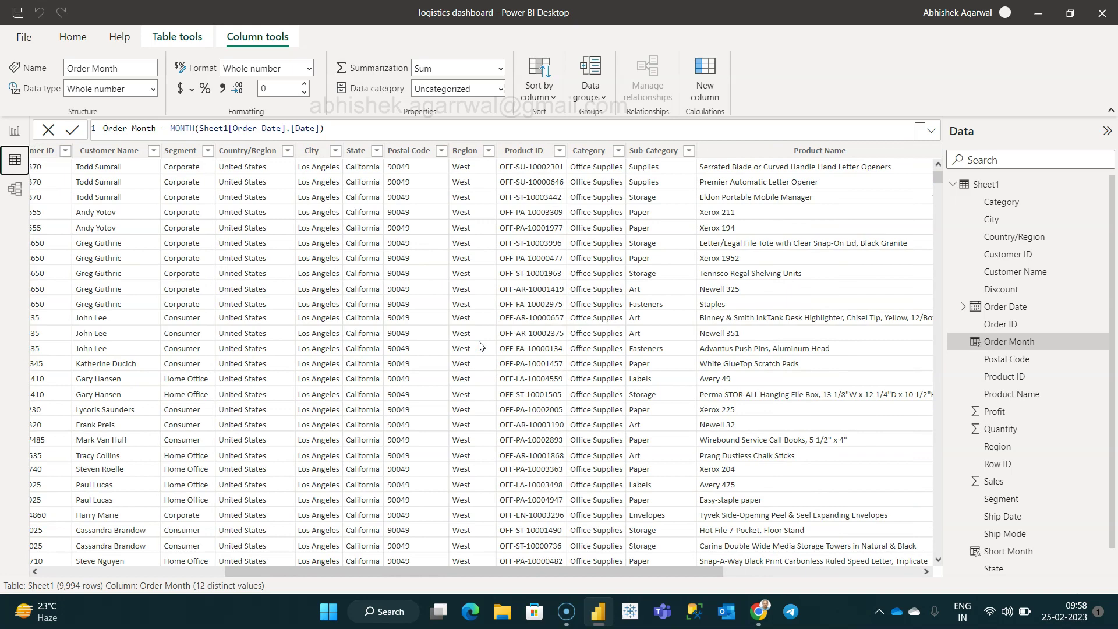
scroll(404, 318, left, 5)
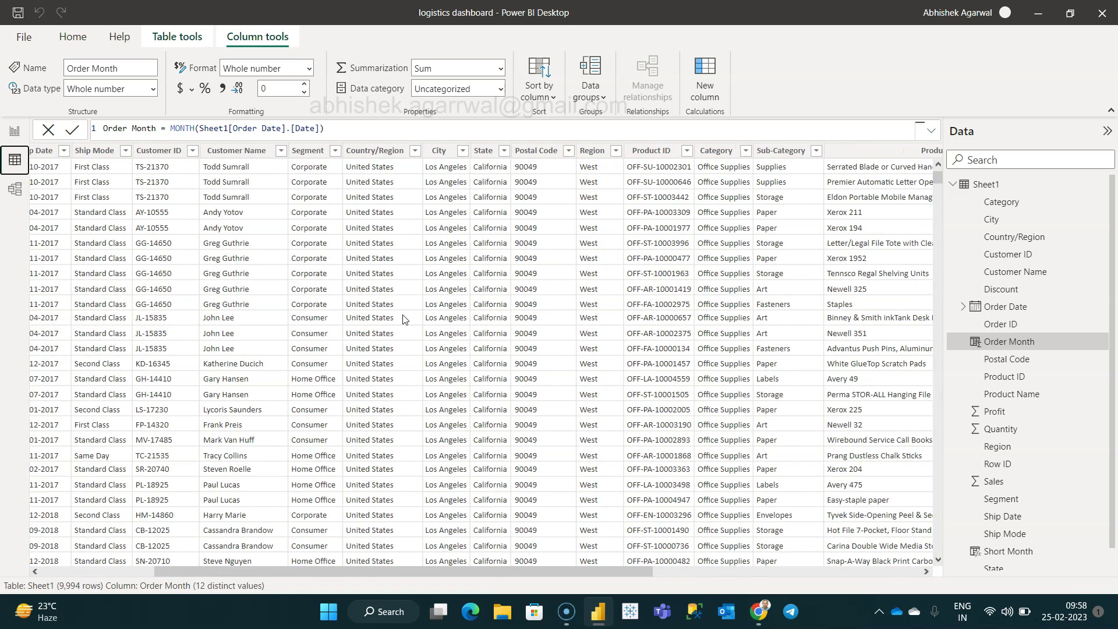
scroll(405, 318, left, 2)
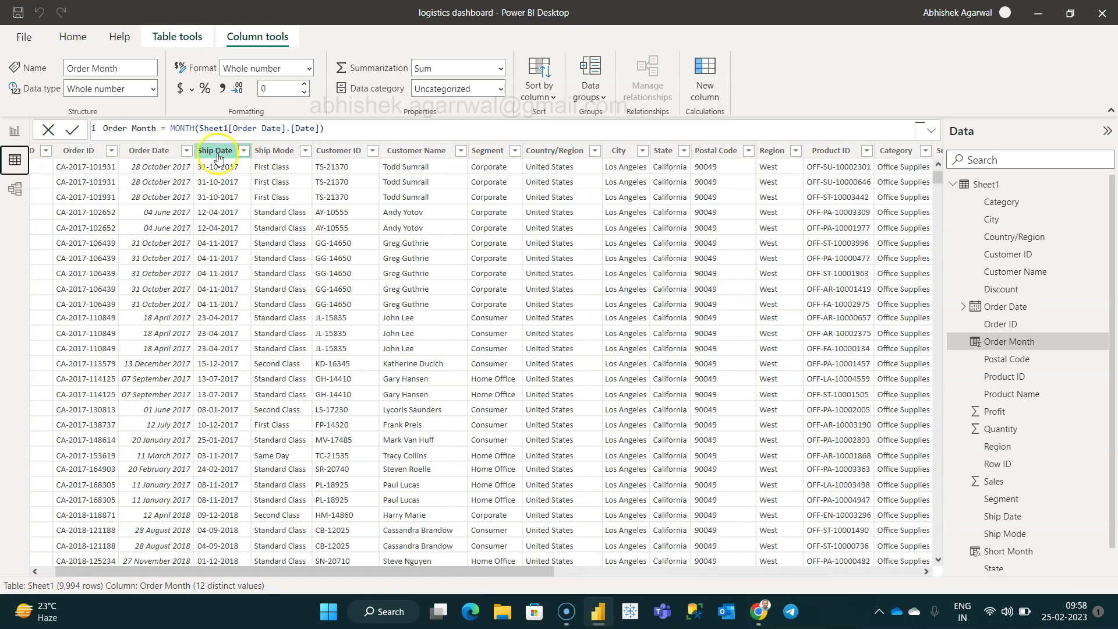
click(217, 152)
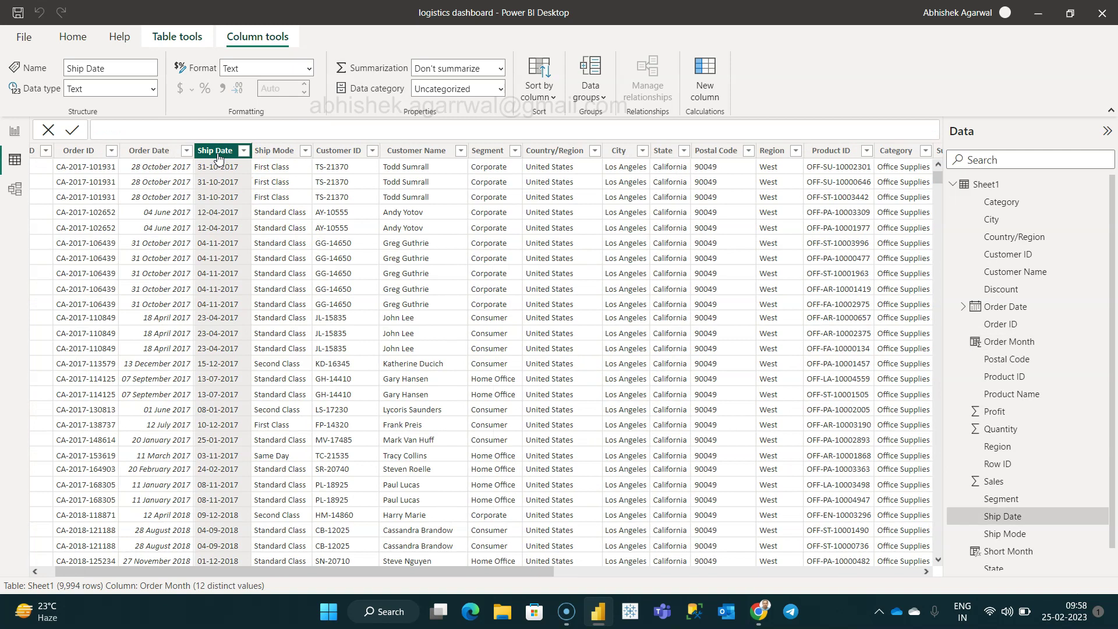
click(153, 89)
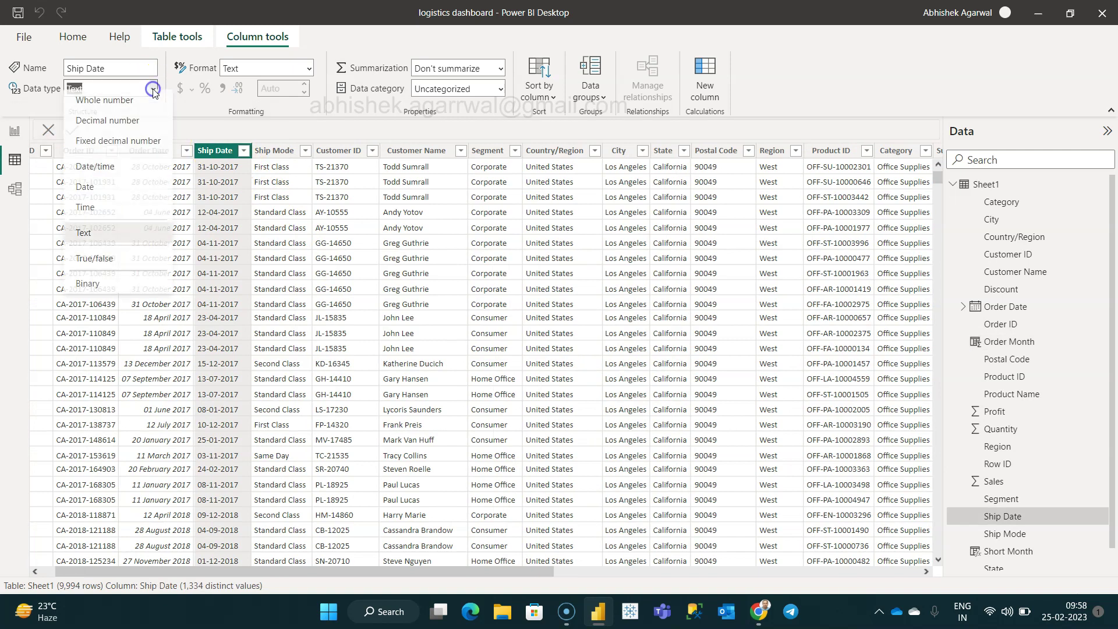
click(139, 196)
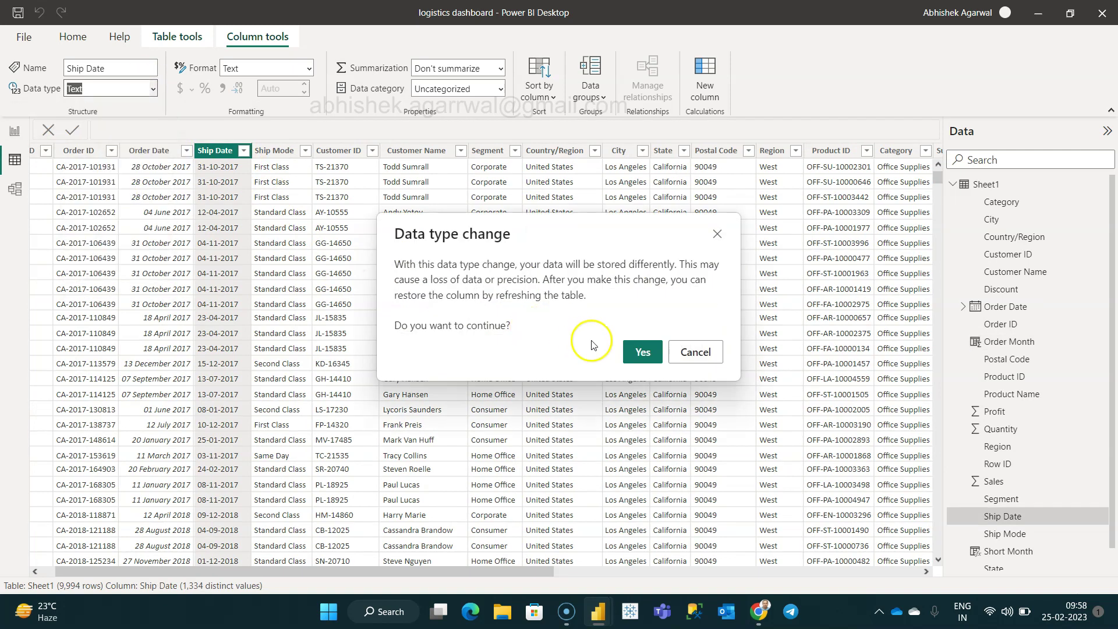
click(642, 351)
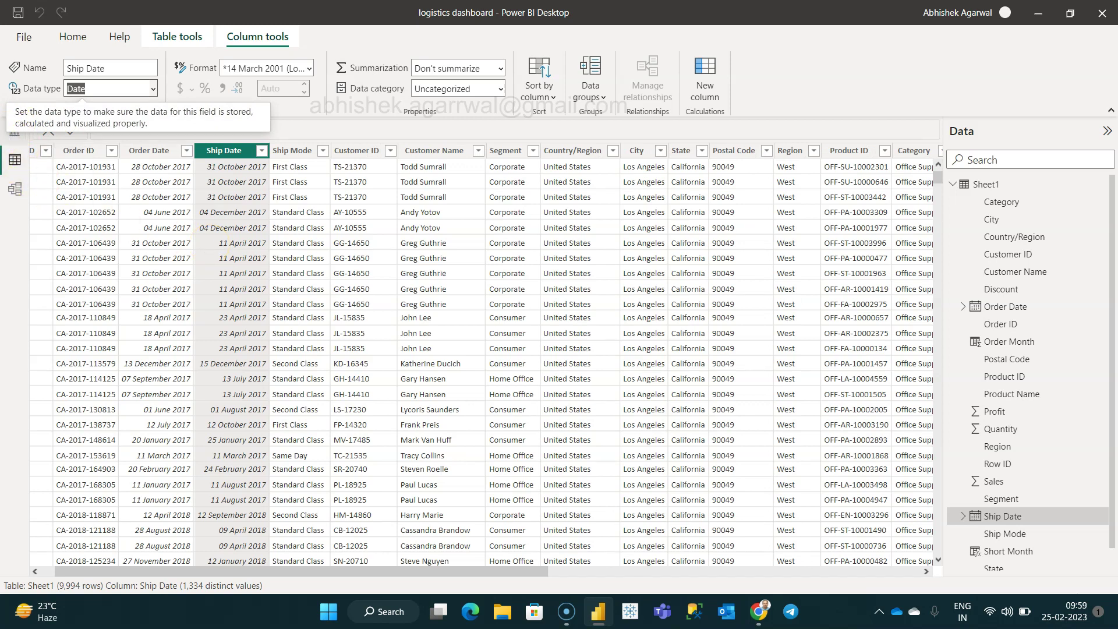
Return to the report and expand Ship Date's date hierarchy in the field list to show its levels
click(15, 131)
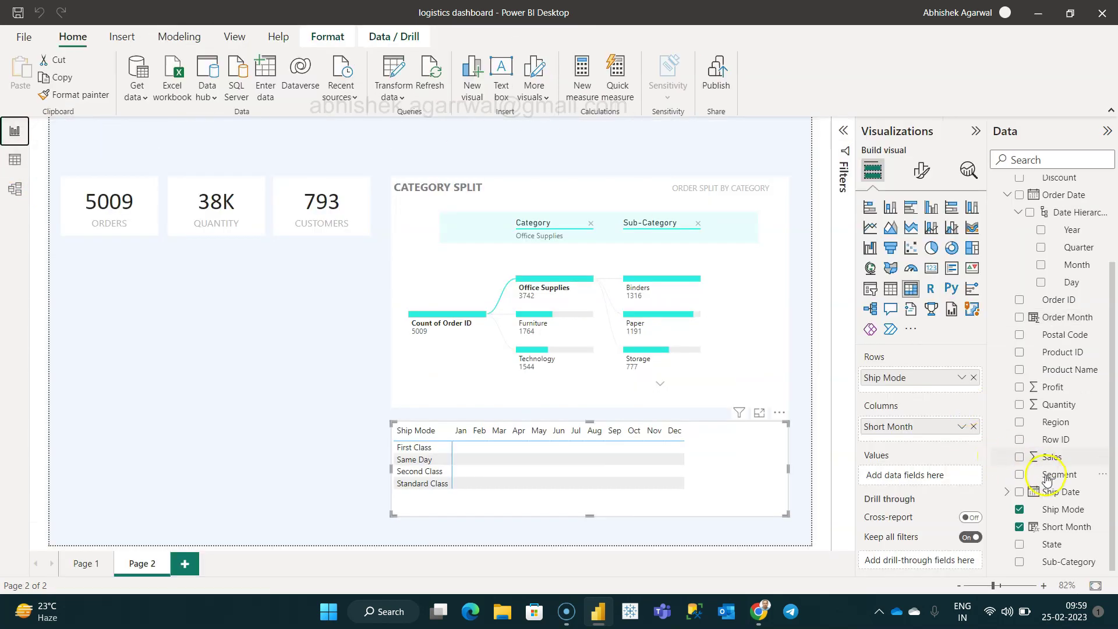
click(1007, 492)
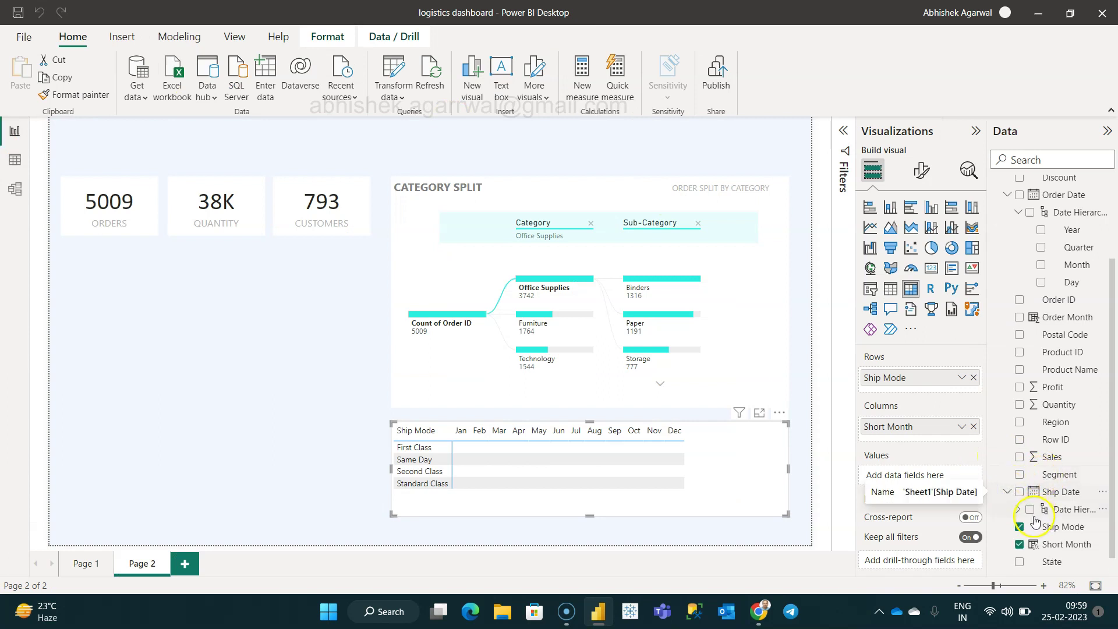
click(1019, 512)
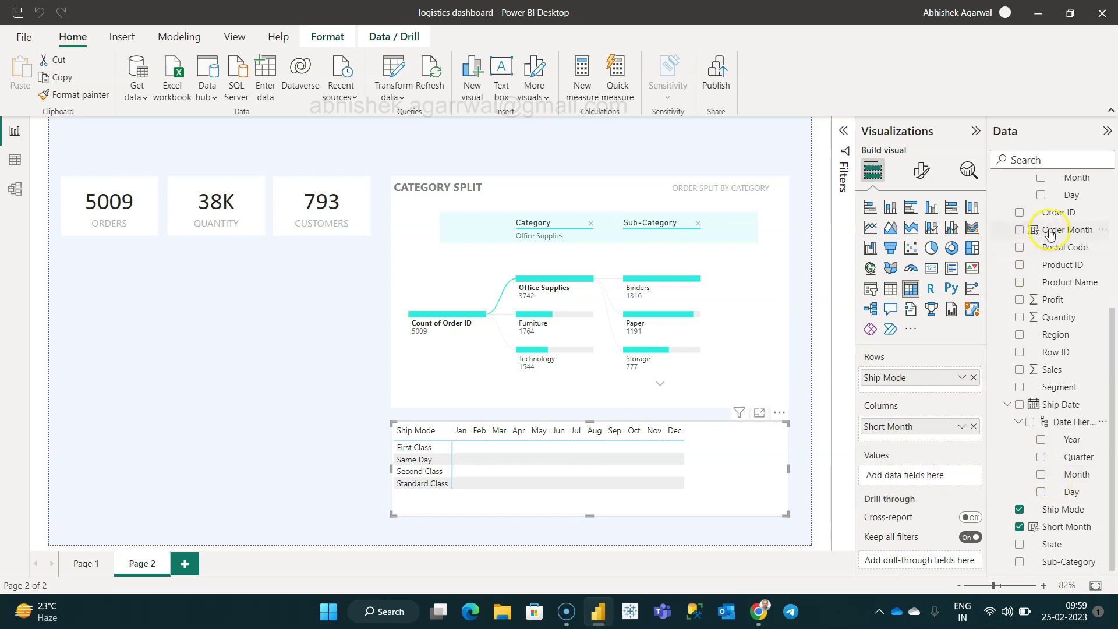
Add Order ID to the matrix values and summarize it as Count (Distinct)
drag(1053, 213, 924, 476)
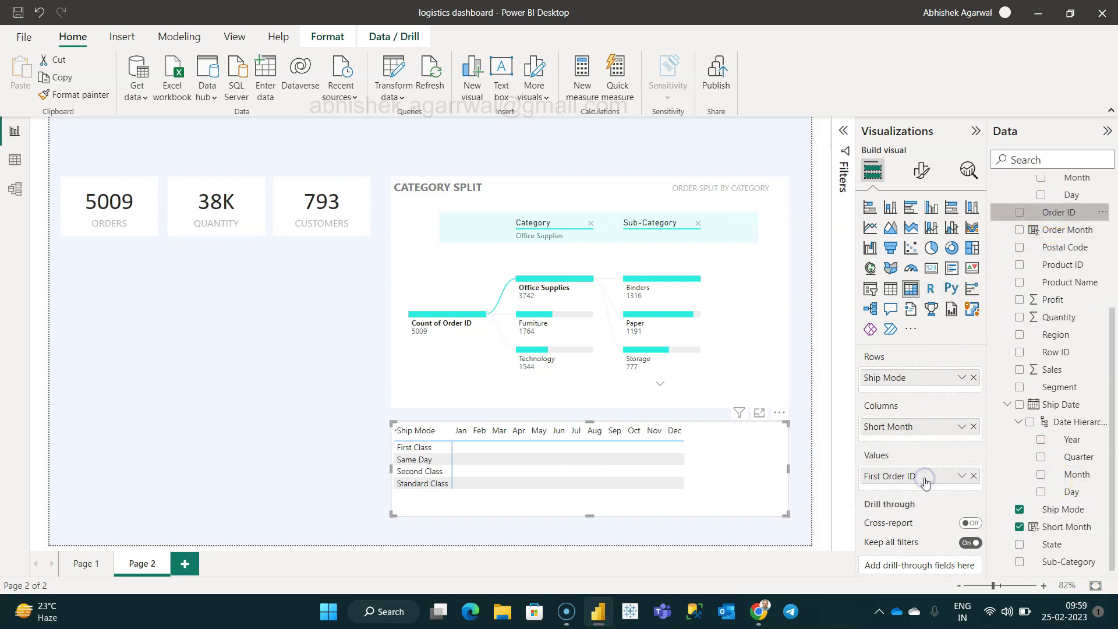
click(961, 476)
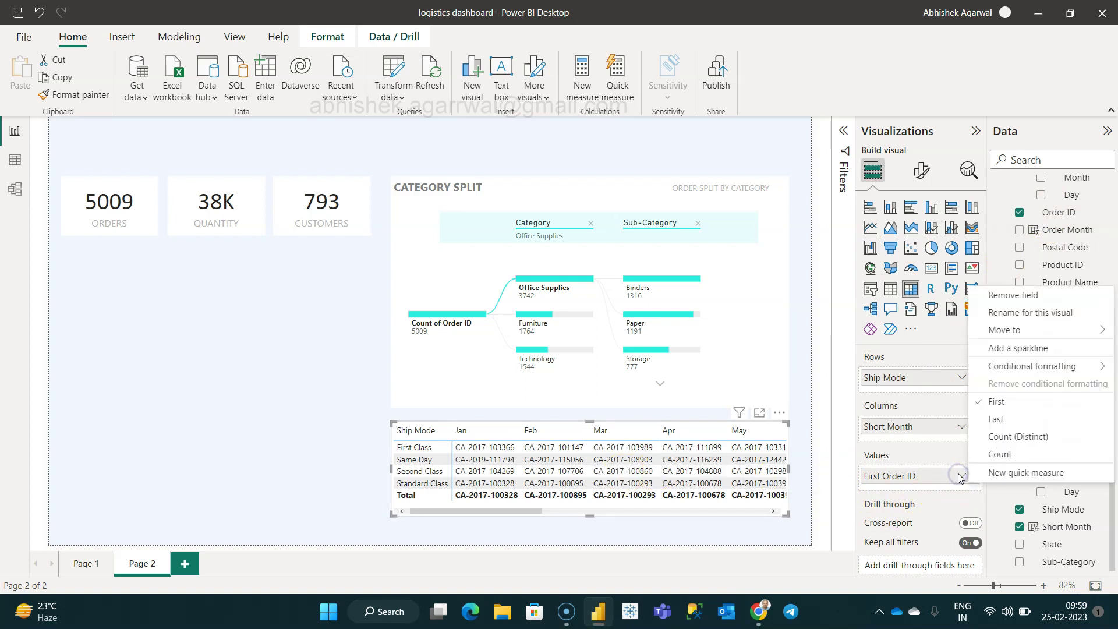
click(998, 438)
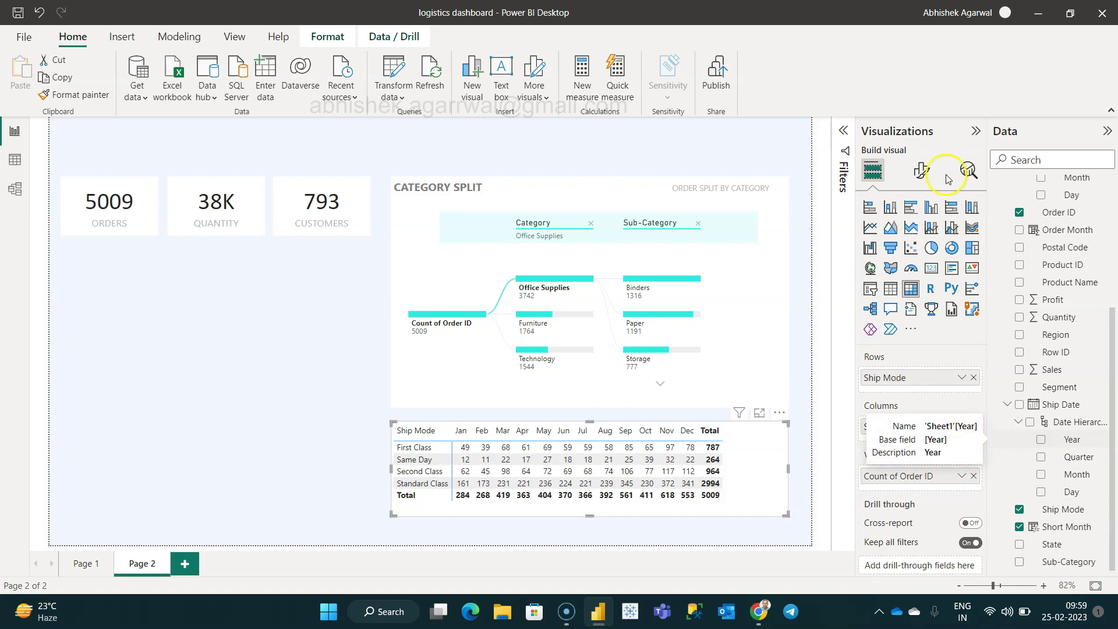
Turn off the column subtotals and row subtotals of the ship mode matrix
click(922, 171)
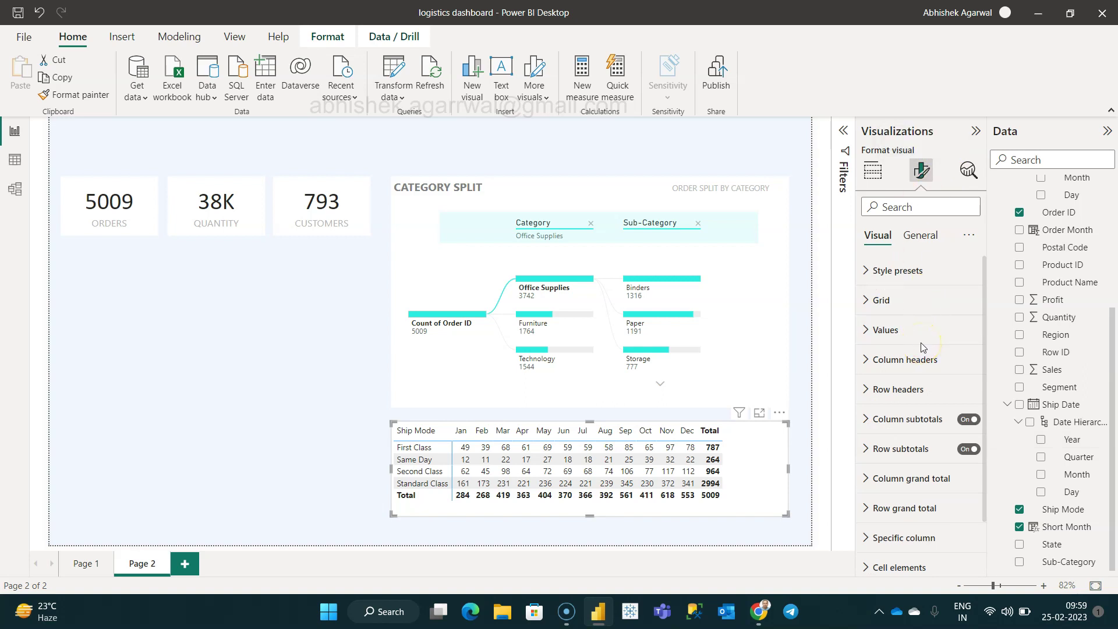
click(967, 421)
click(968, 450)
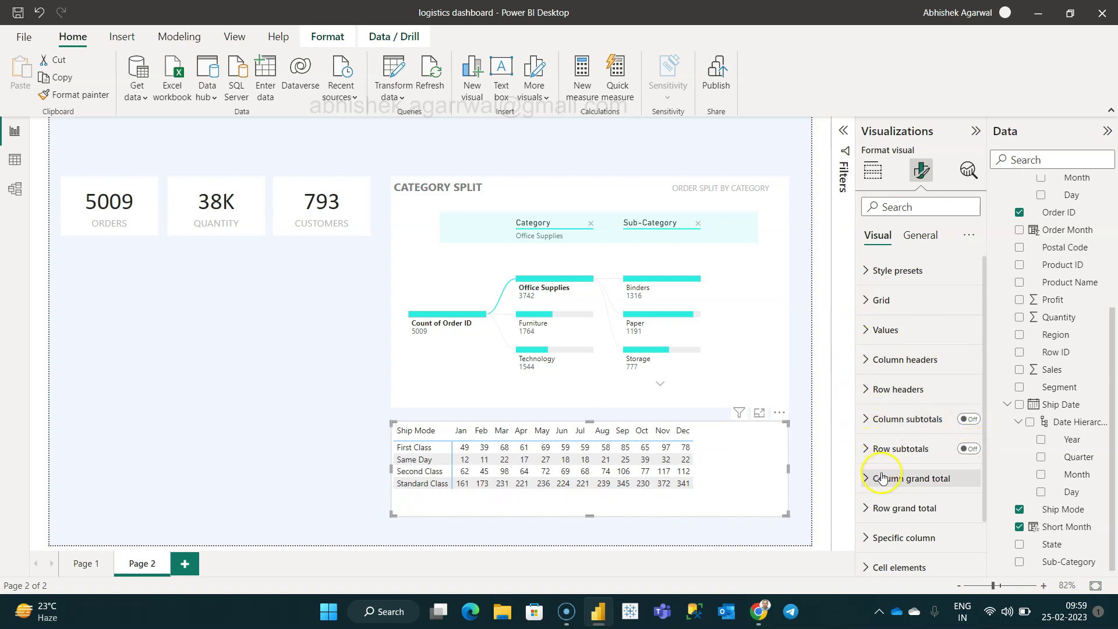
Enable background color in the matrix's cell elements for the Count of Order ID series
click(865, 330)
scroll(941, 466, down, 10)
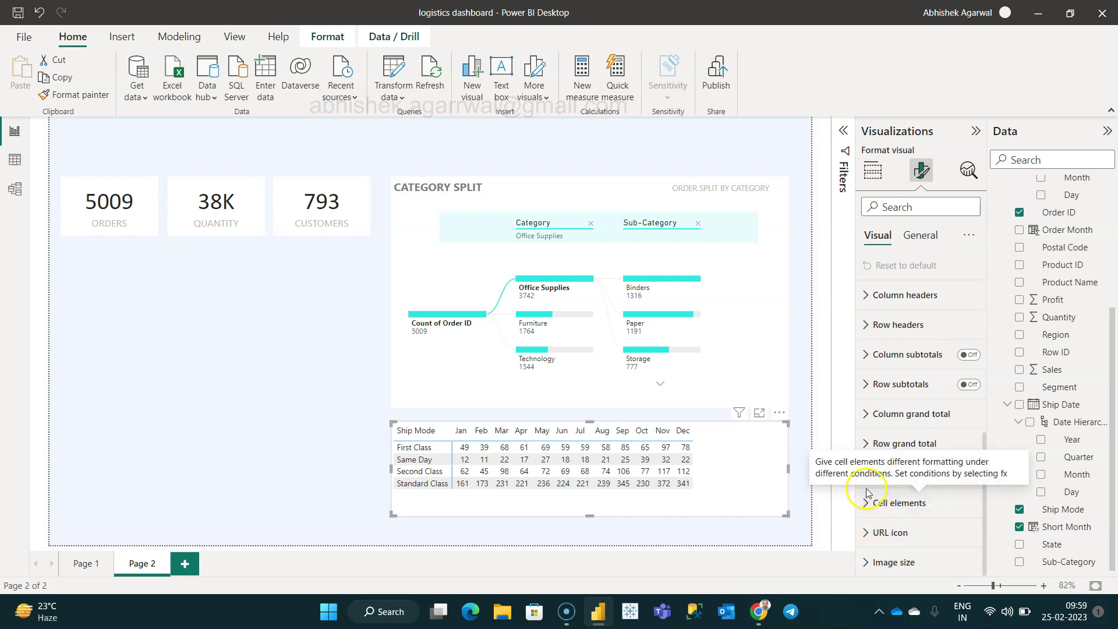
click(866, 504)
scroll(891, 408, down, 5)
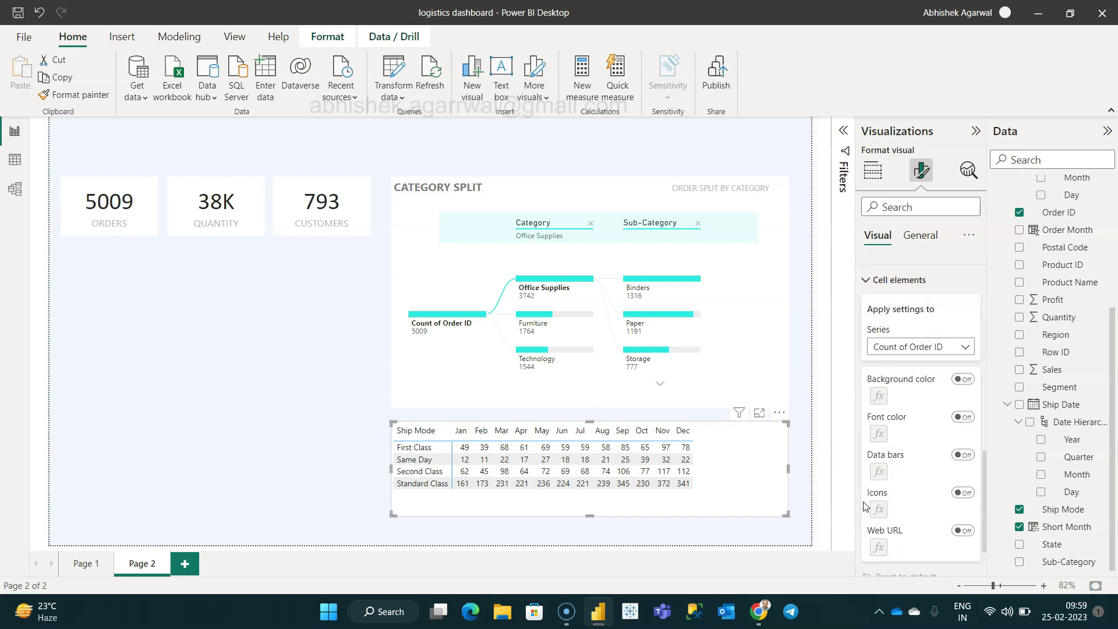
scroll(895, 348, up, 2)
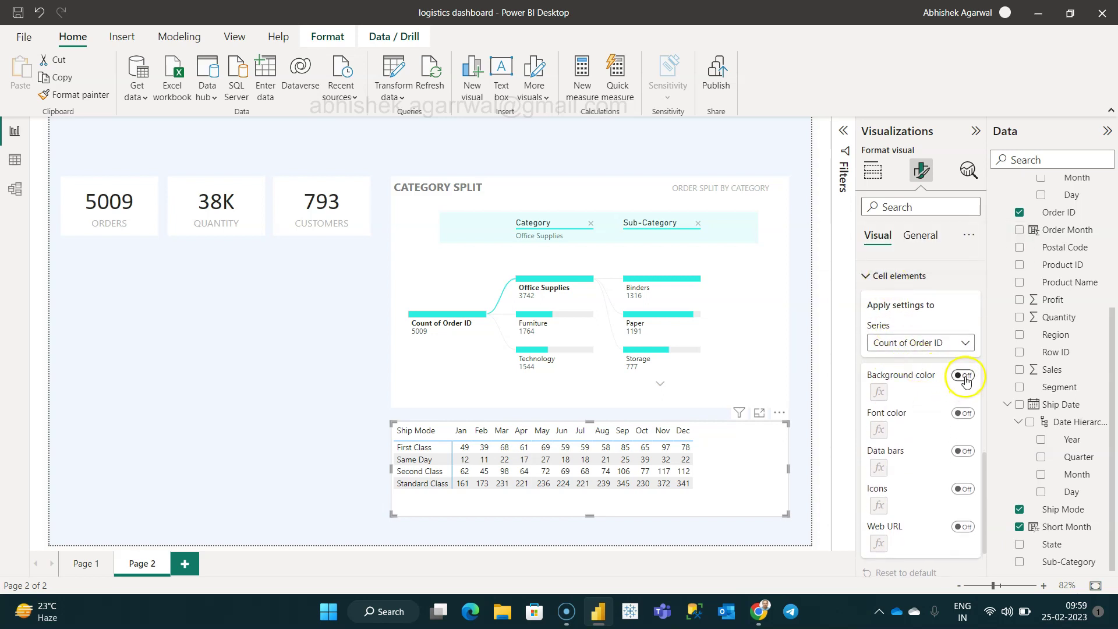
click(964, 377)
click(679, 463)
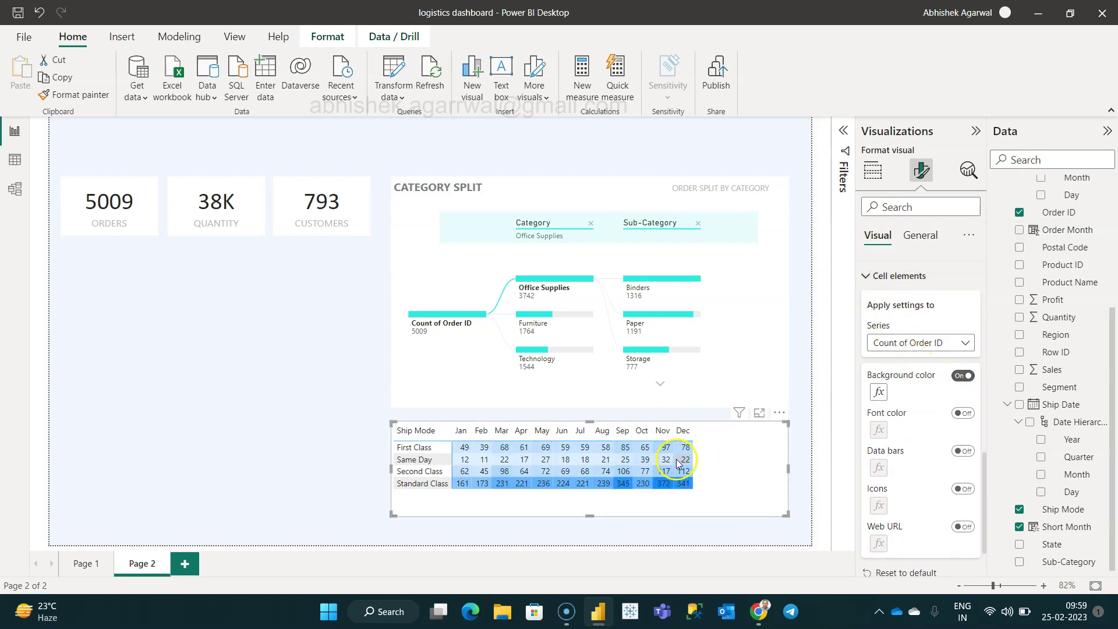
Set the matrix background gradient's color for the highest value to teal #20CDC2
click(877, 394)
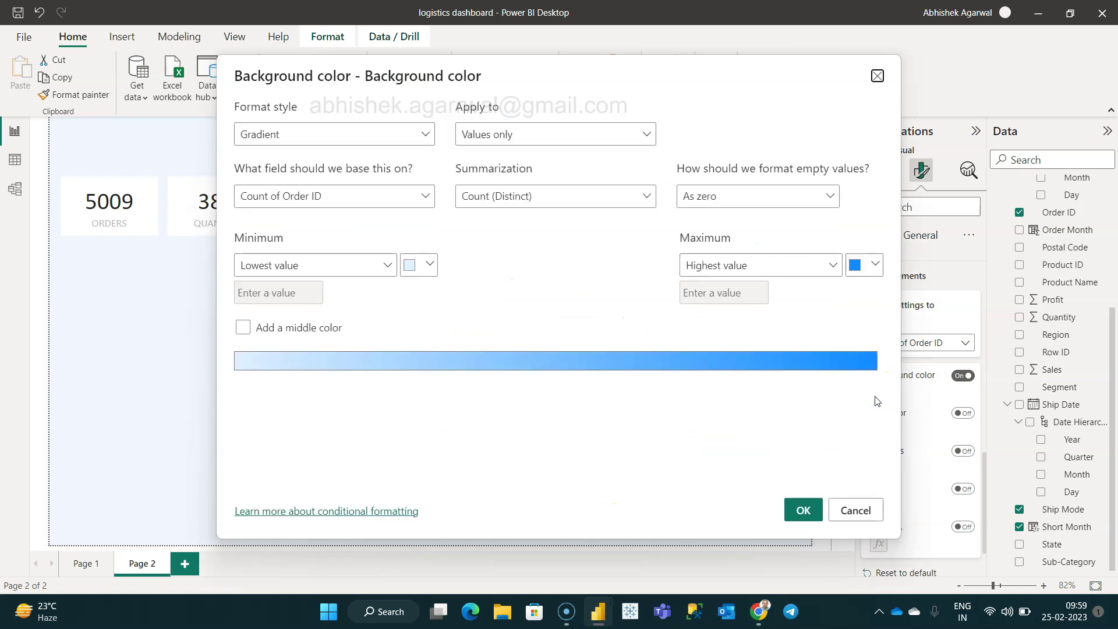
click(871, 265)
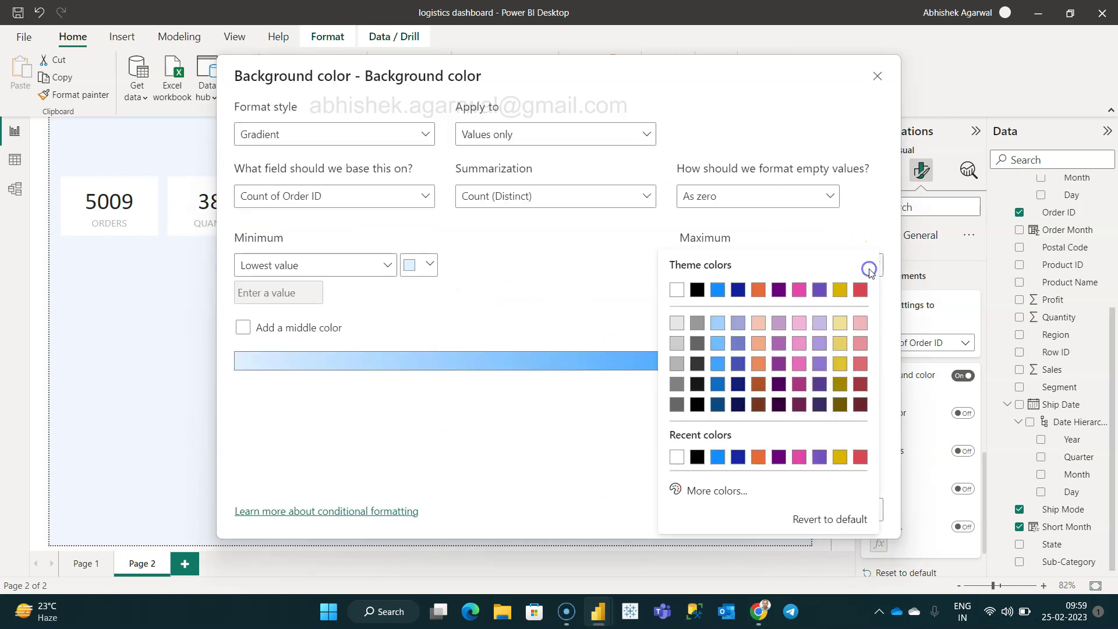
click(725, 493)
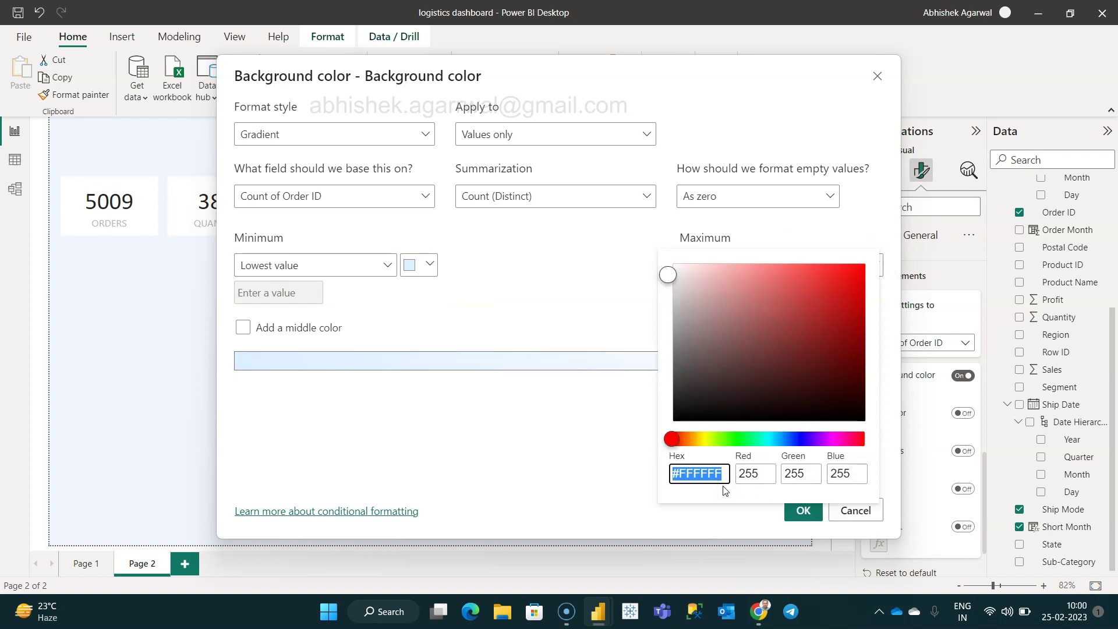
text(#2AEEE1)
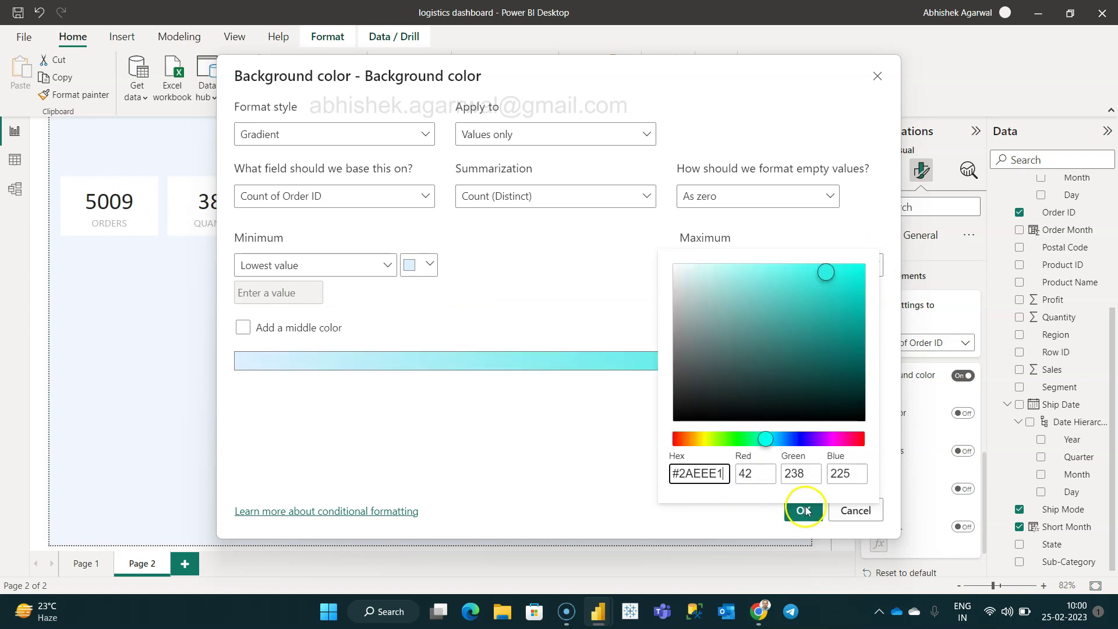
drag(827, 273, 830, 293)
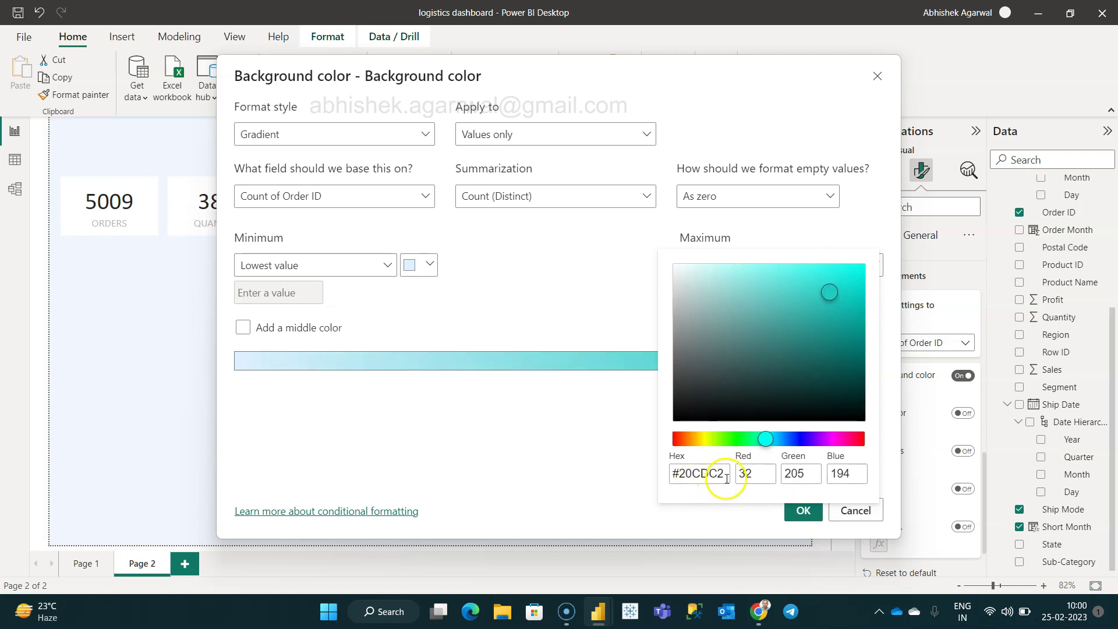
click(871, 225)
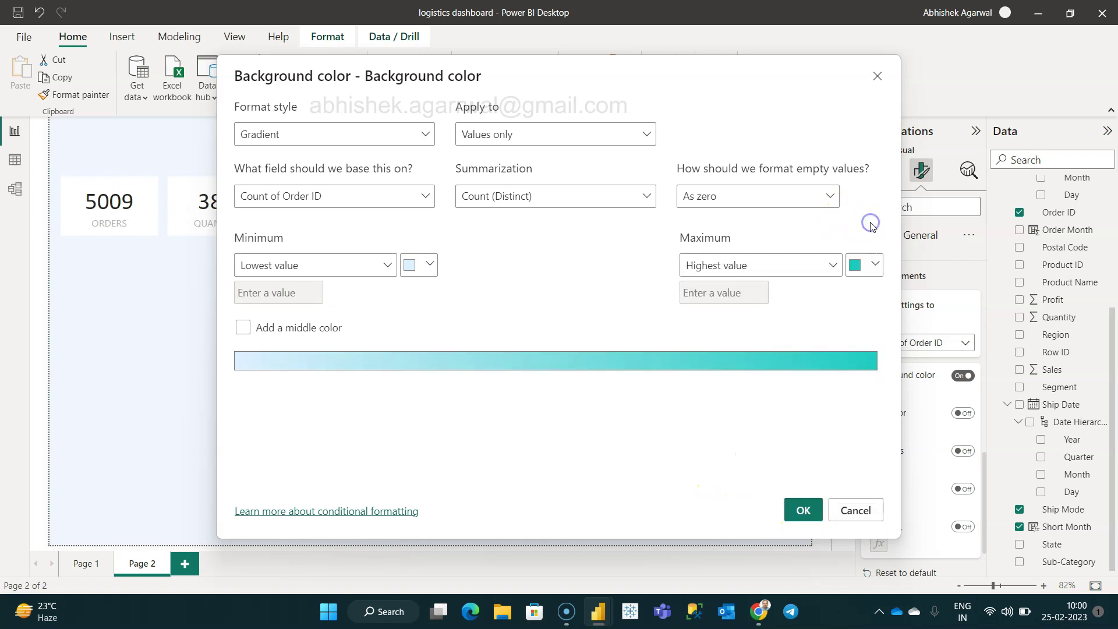
Set the gradient's color for the lowest value to pale teal #E4FBFA and apply the background formatting to the matrix
click(427, 278)
click(418, 457)
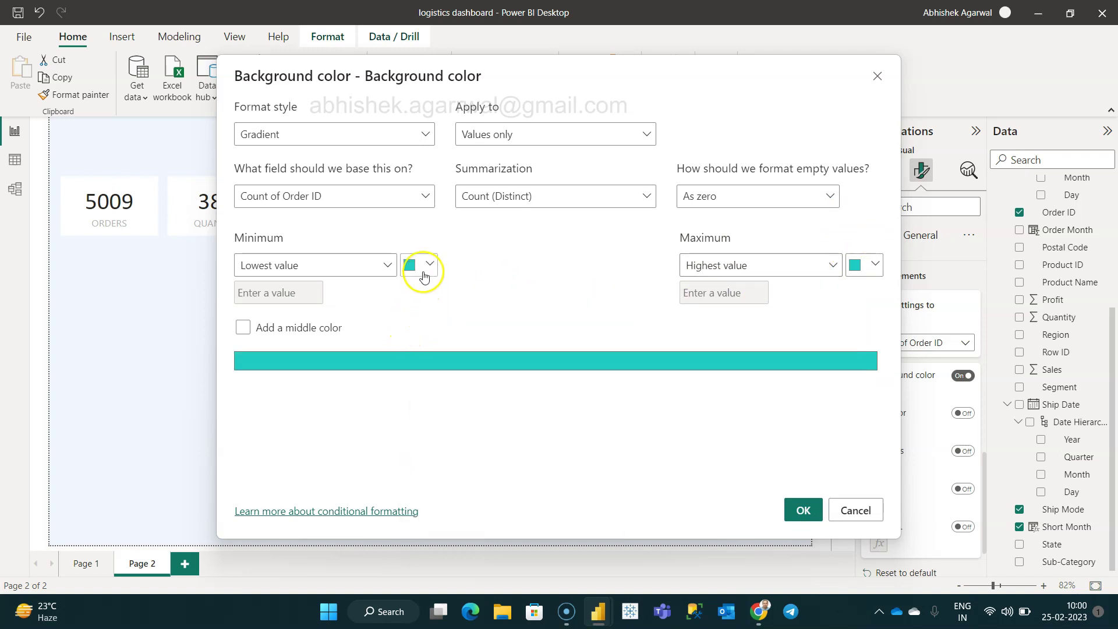
click(424, 276)
click(463, 490)
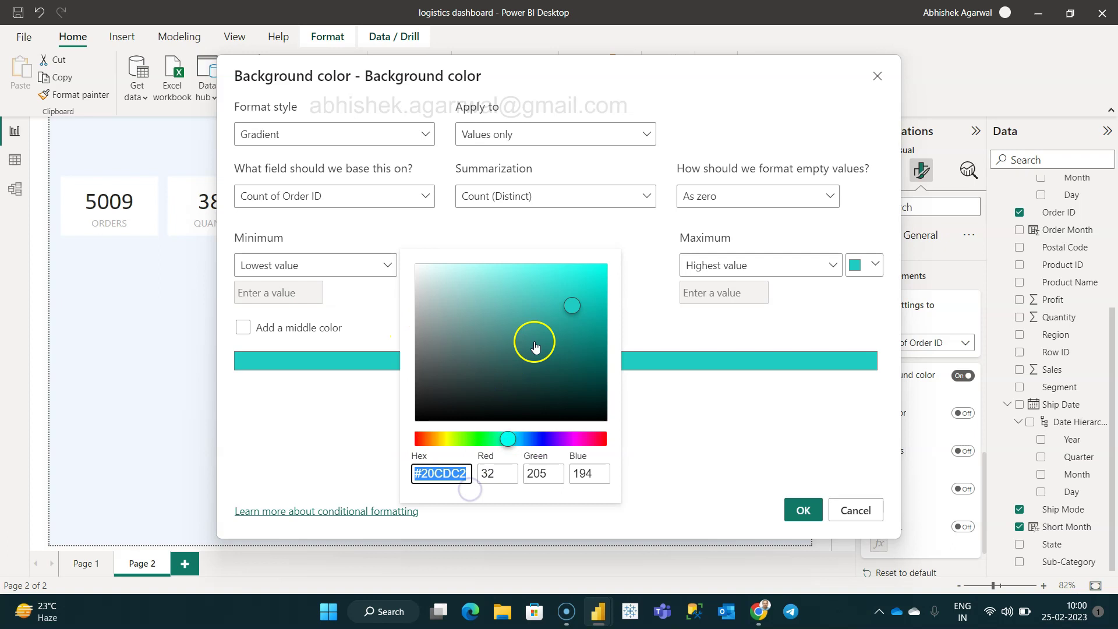
drag(571, 305, 432, 271)
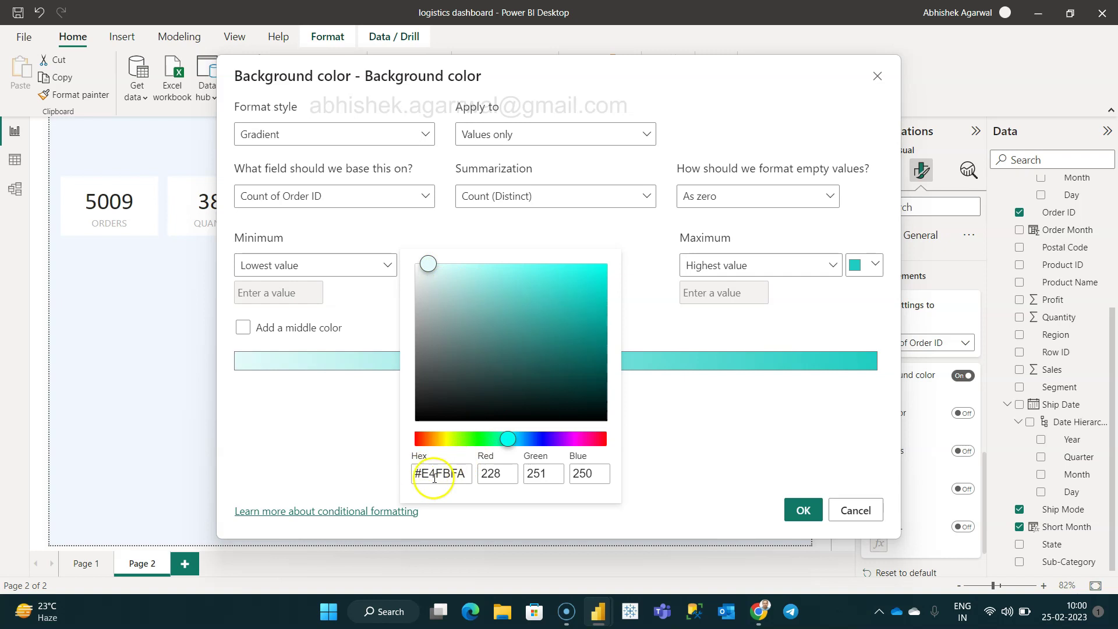
click(669, 330)
click(805, 511)
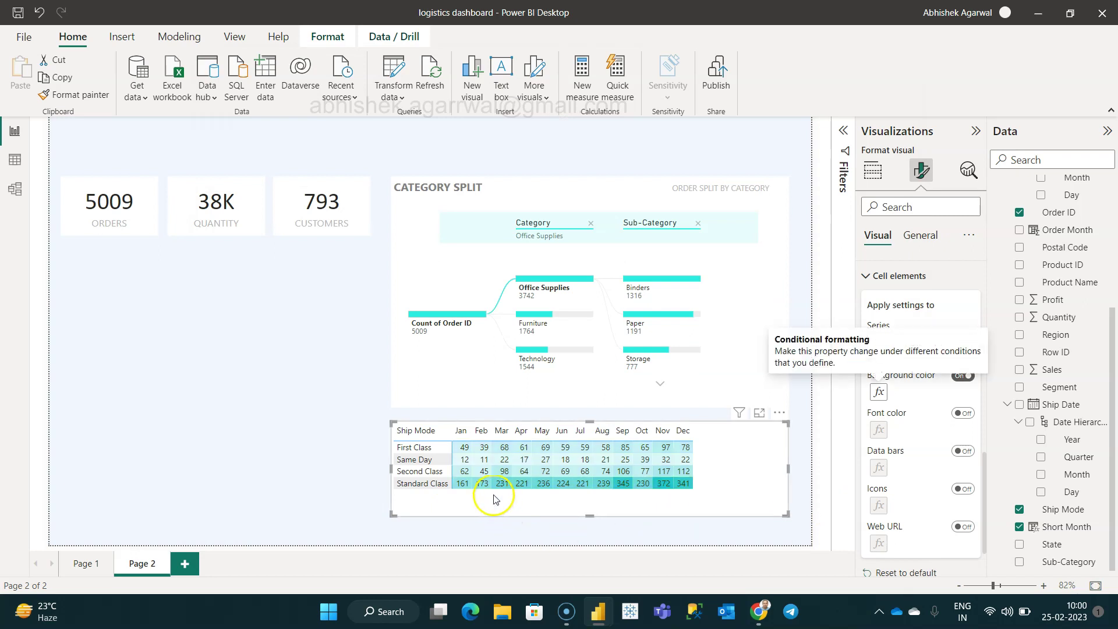
Deselect the matrix and save the report
mouse_move(579, 358)
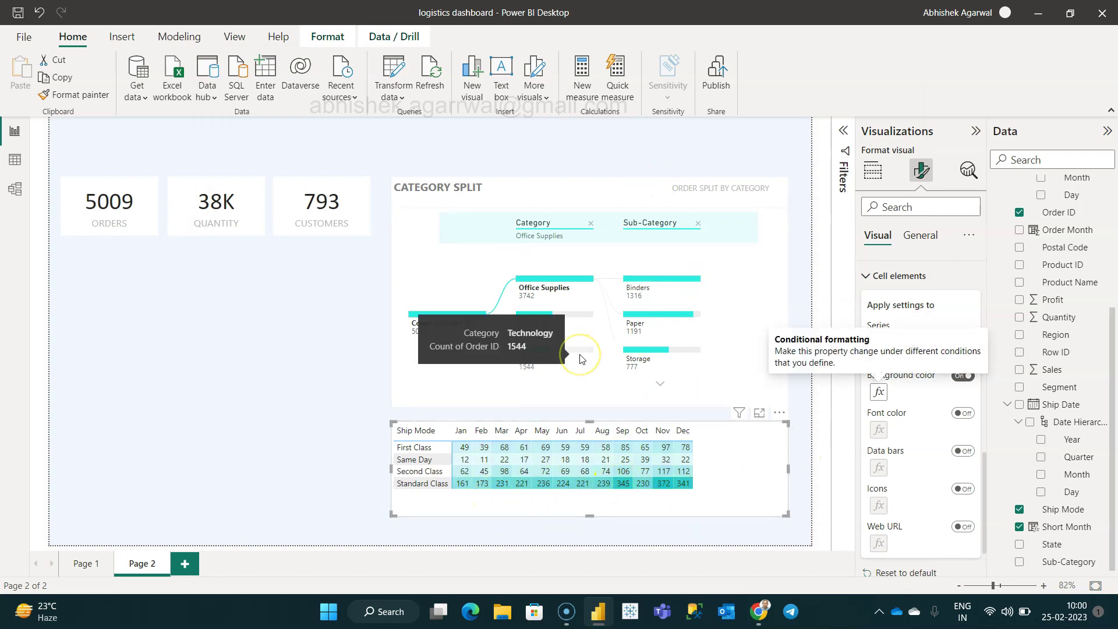
click(129, 171)
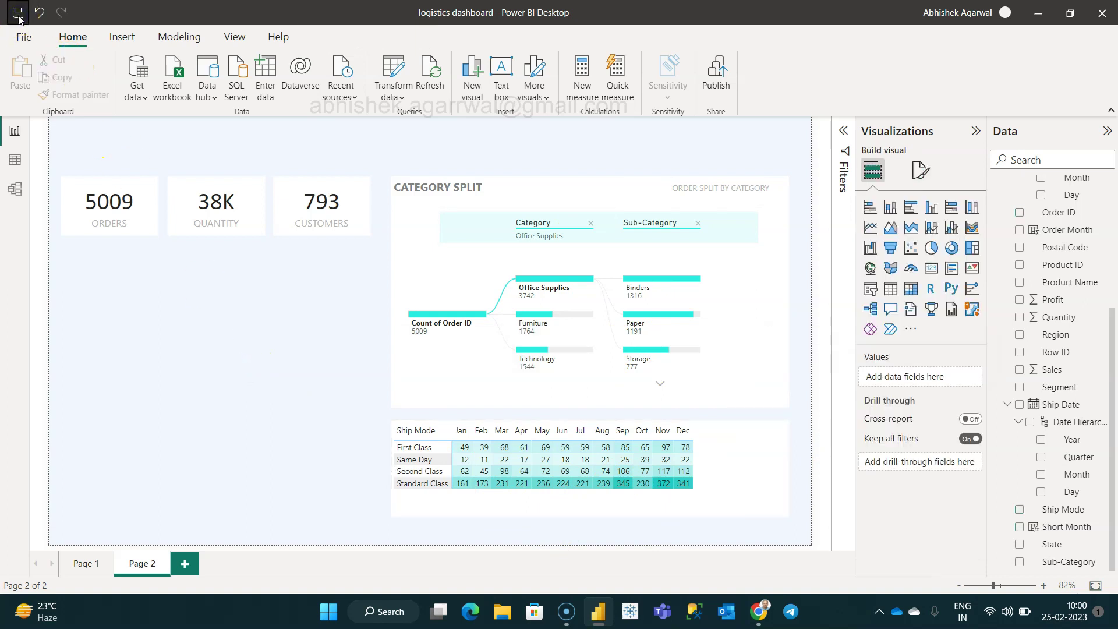
click(18, 14)
Insert a filled map below the three cards, matching their combined width and extending down to the matrix's lower edge
click(891, 269)
drag(569, 250, 179, 342)
click(281, 365)
mouse_move(378, 348)
mouse_down()
mouse_move(352, 345)
mouse_move(369, 344)
mouse_up()
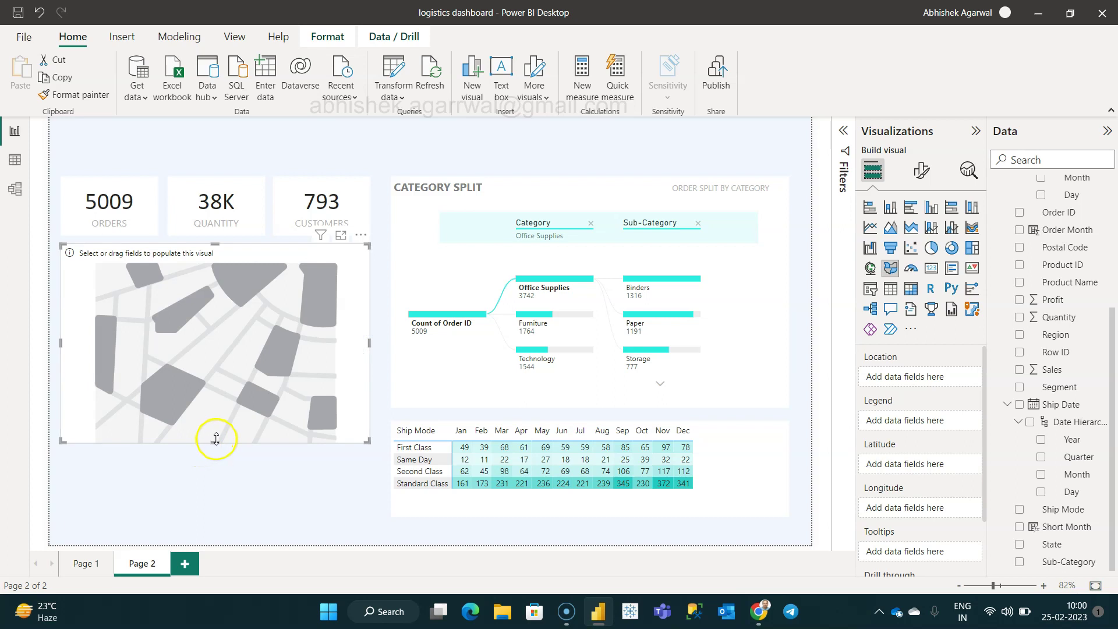
drag(217, 445, 228, 516)
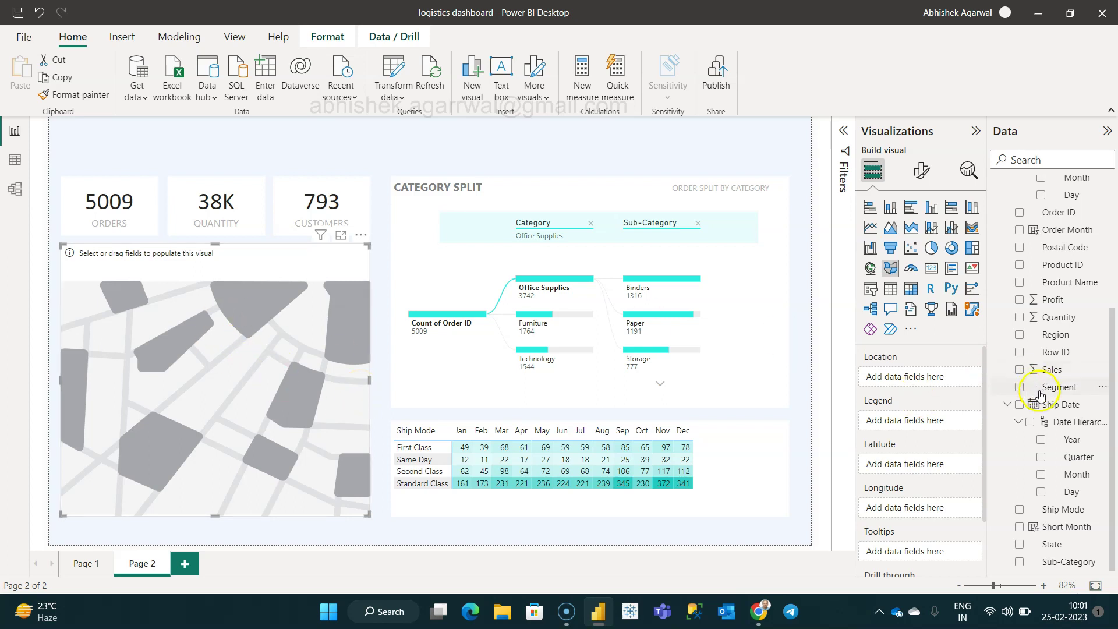
Assign the State field as the filled map's location and keep the map selected
click(1007, 406)
drag(1050, 545, 909, 379)
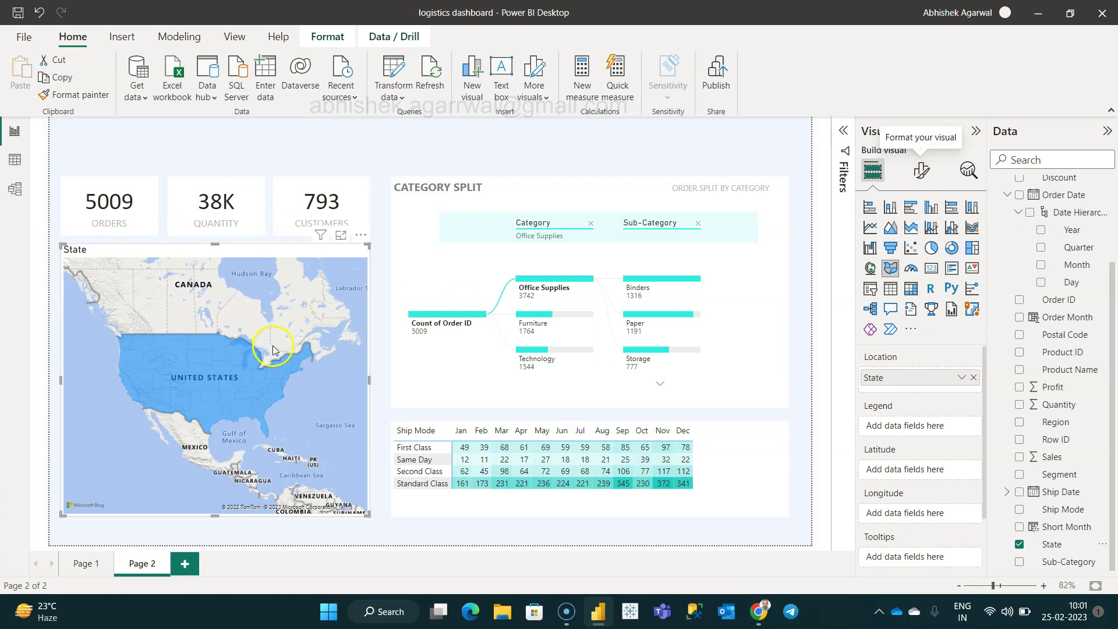
mouse_move(219, 380)
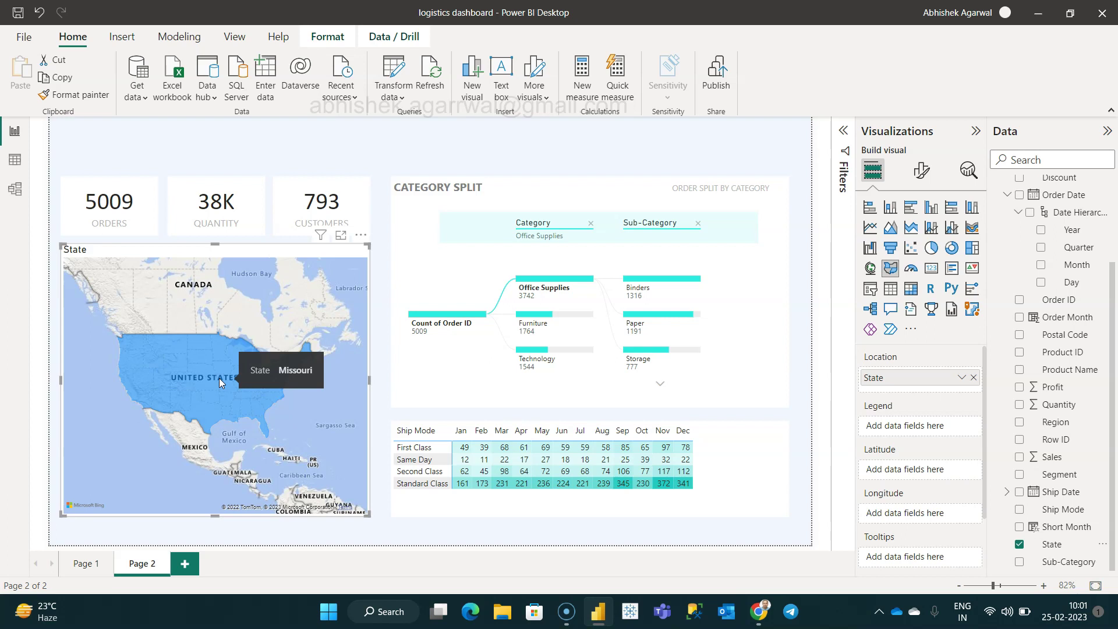
click(781, 332)
click(347, 353)
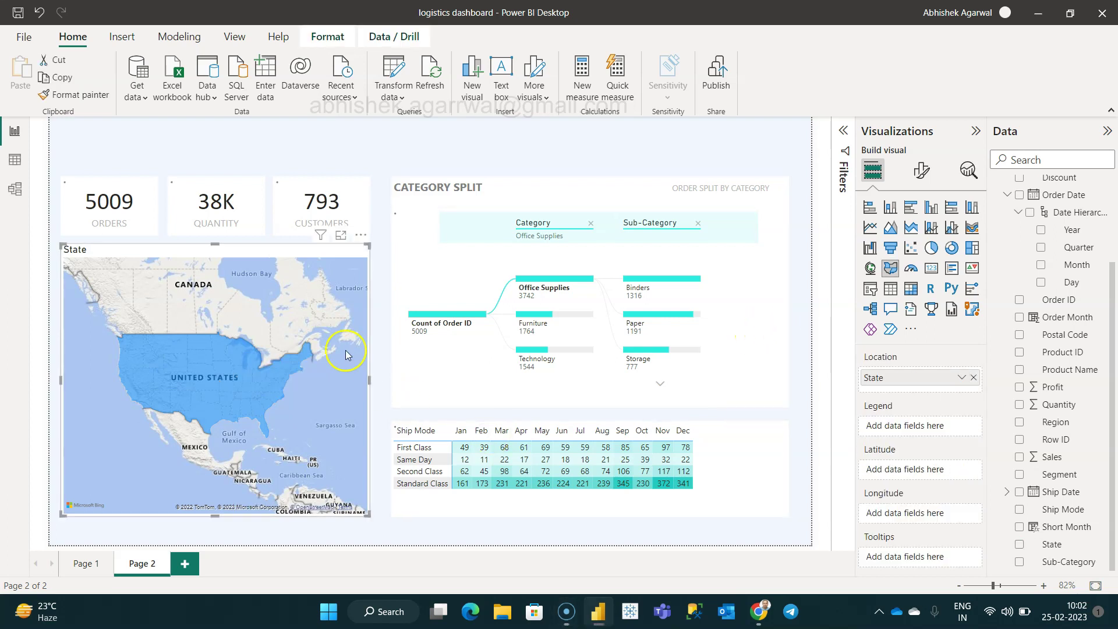
Open conditional formatting for the map's default fill color and set the format style to Gradient
click(922, 170)
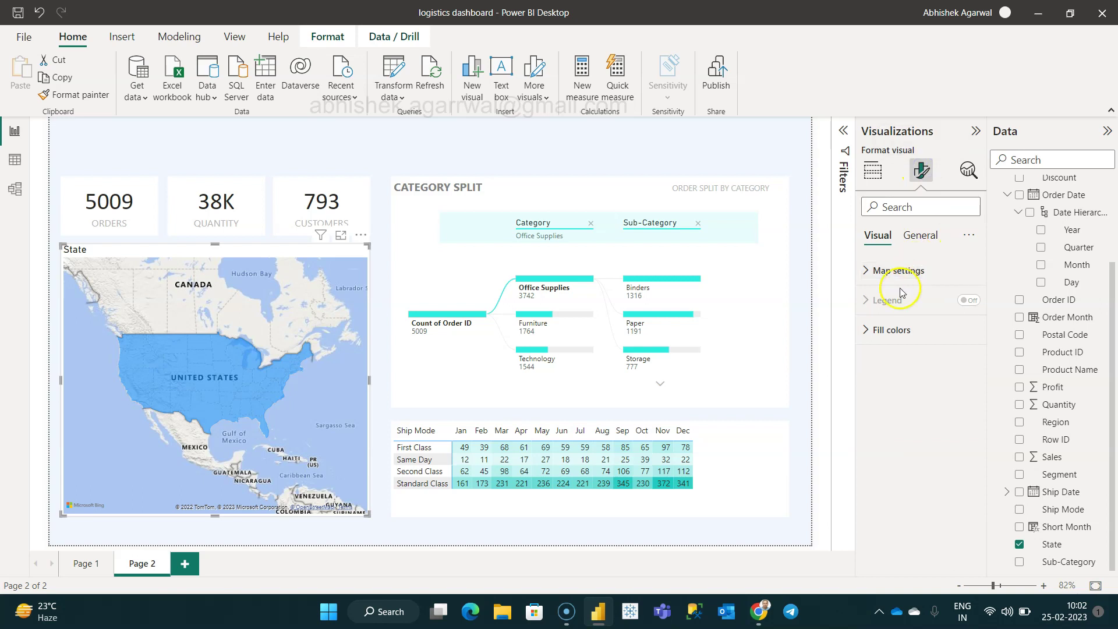
click(876, 329)
click(913, 396)
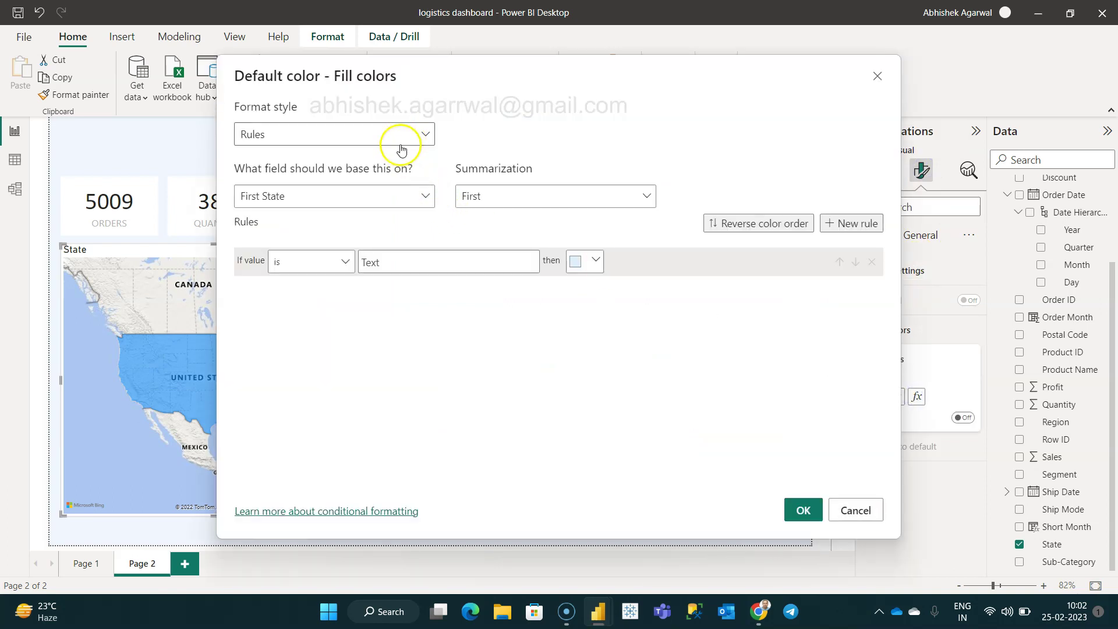
click(401, 150)
click(388, 163)
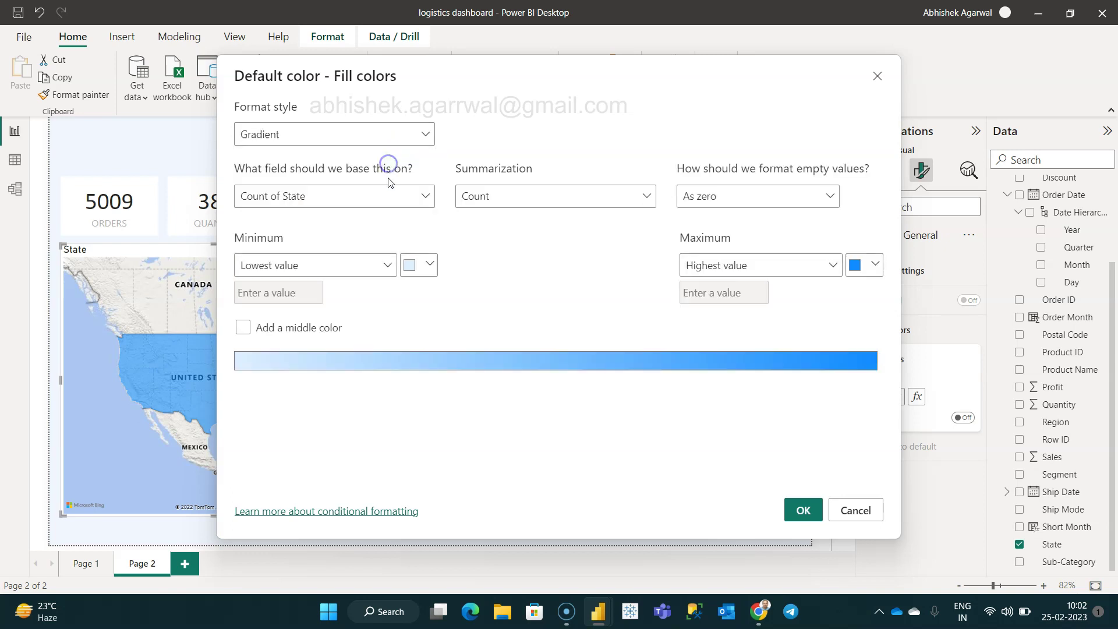
Base the map's fill gradient on Order ID, summarized as Count (Distinct)
click(401, 195)
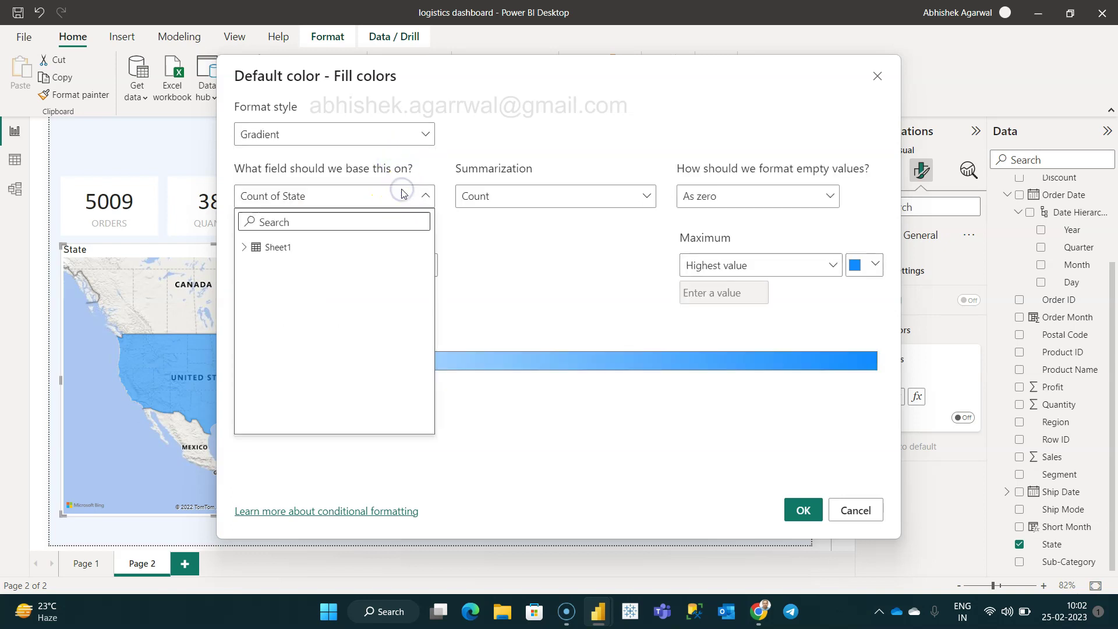
click(244, 247)
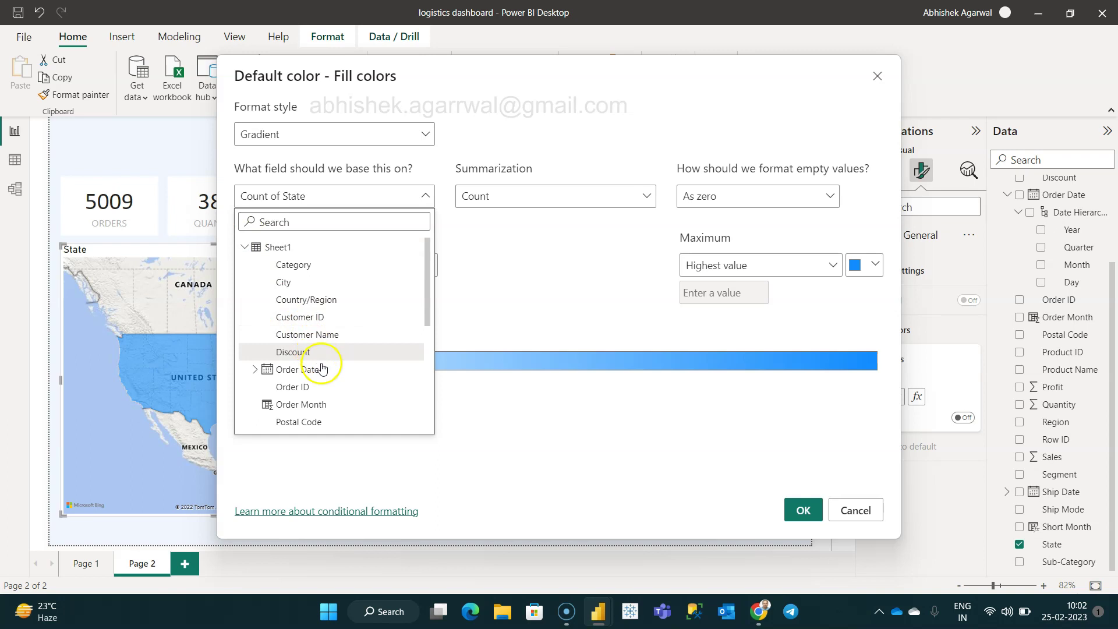
click(323, 388)
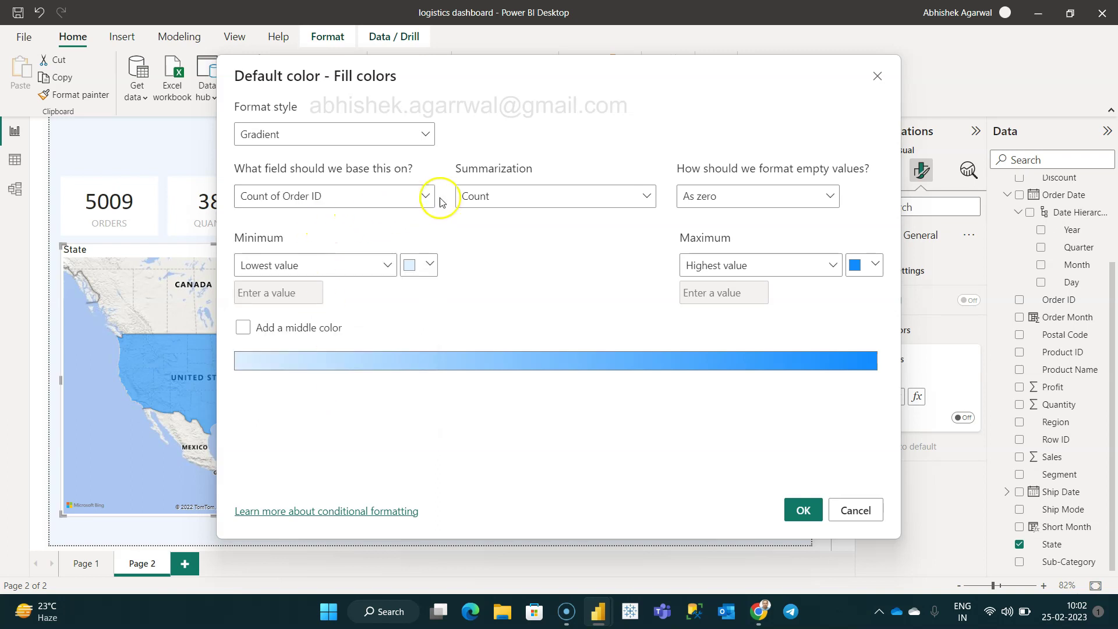
click(512, 195)
click(519, 218)
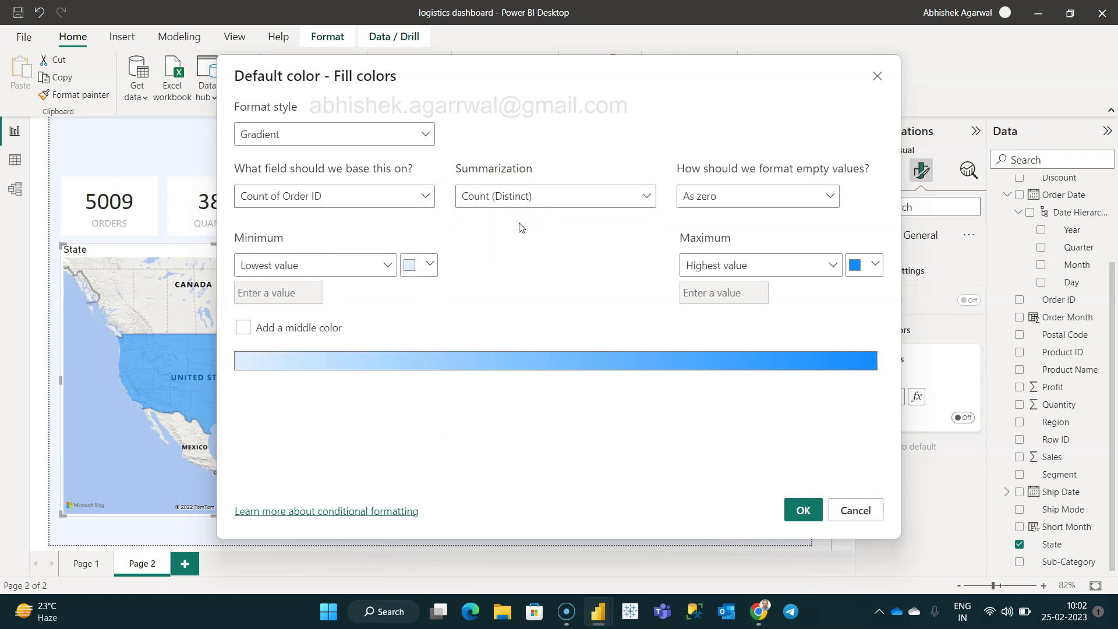
Set the gradient's maximum color to teal #23C6BB in the map's fill color settings
click(429, 263)
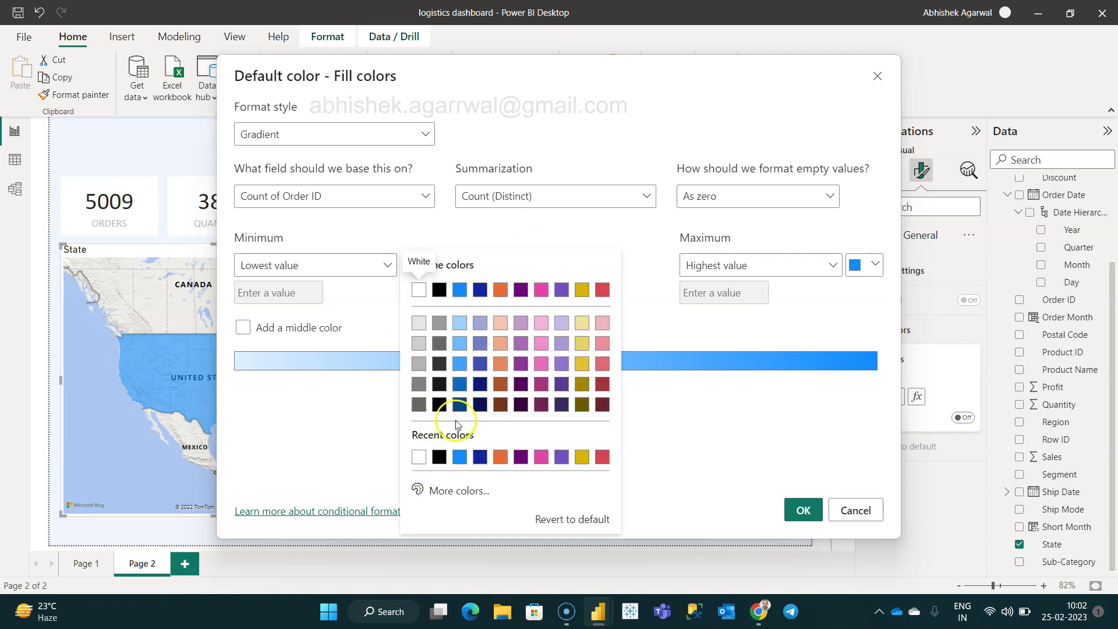
click(865, 270)
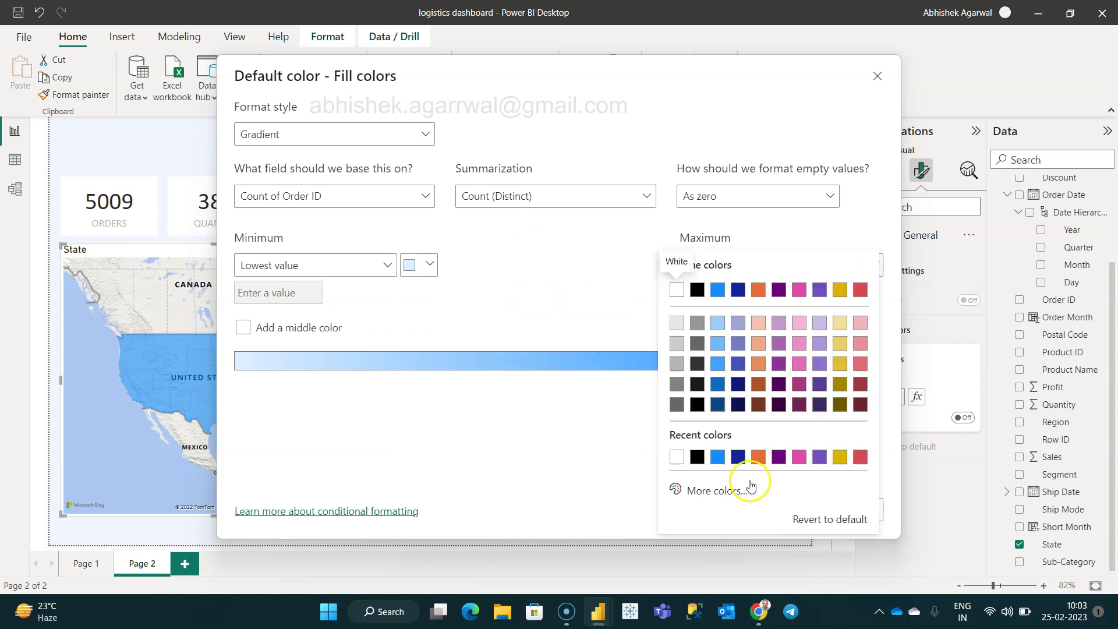
click(727, 489)
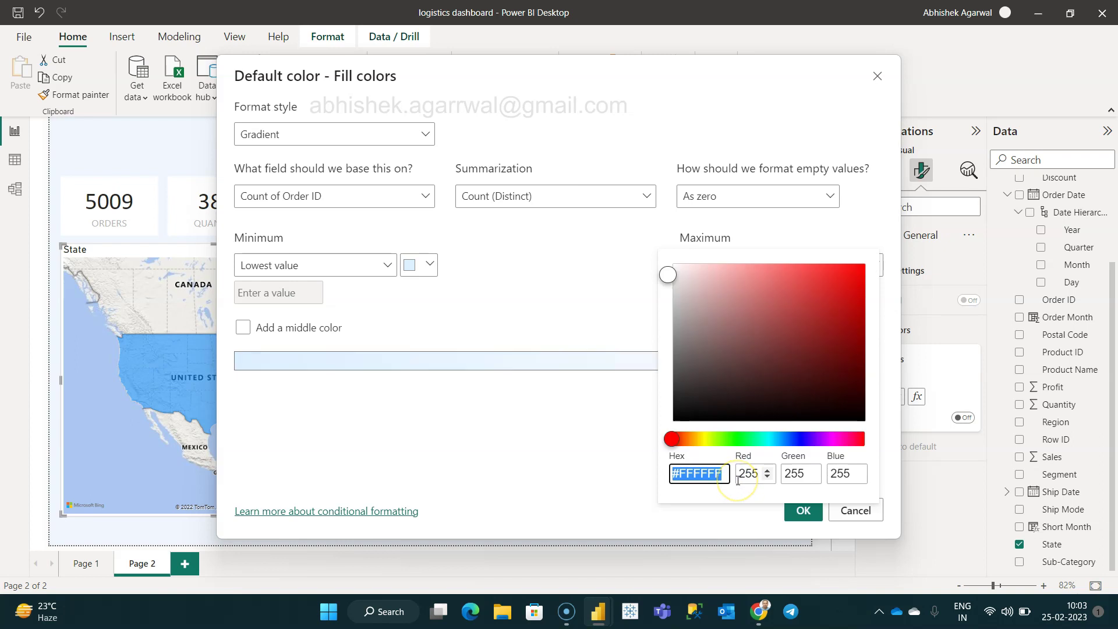
text(#2AEEE1)
drag(826, 272, 830, 301)
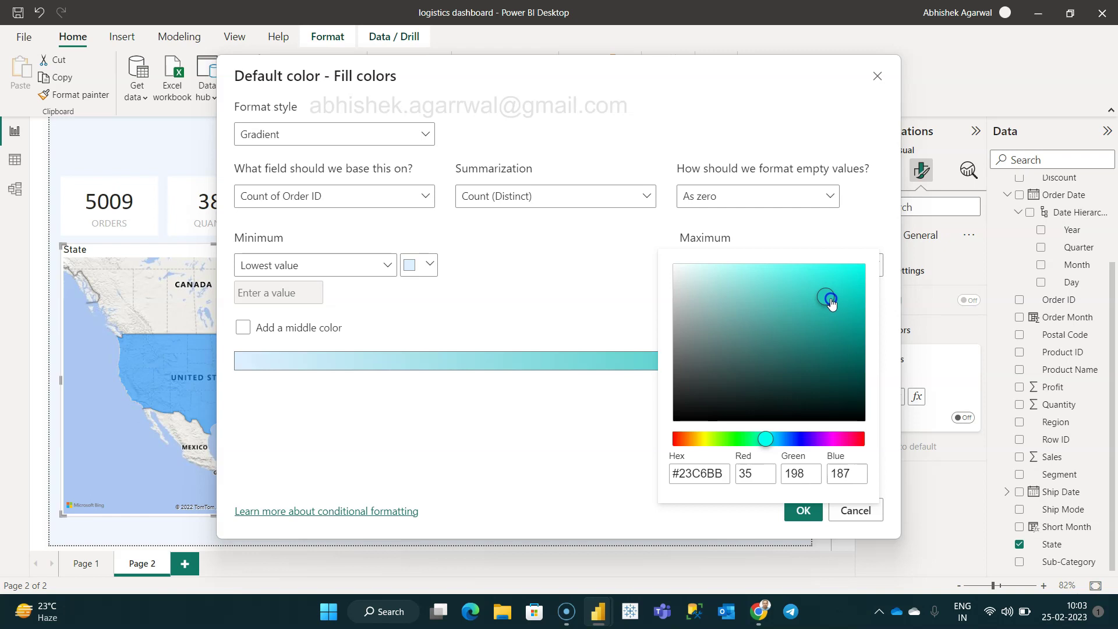
click(873, 227)
Set the gradient's minimum color to pale teal #D6FBF9 and apply the fill colors to the map
click(411, 265)
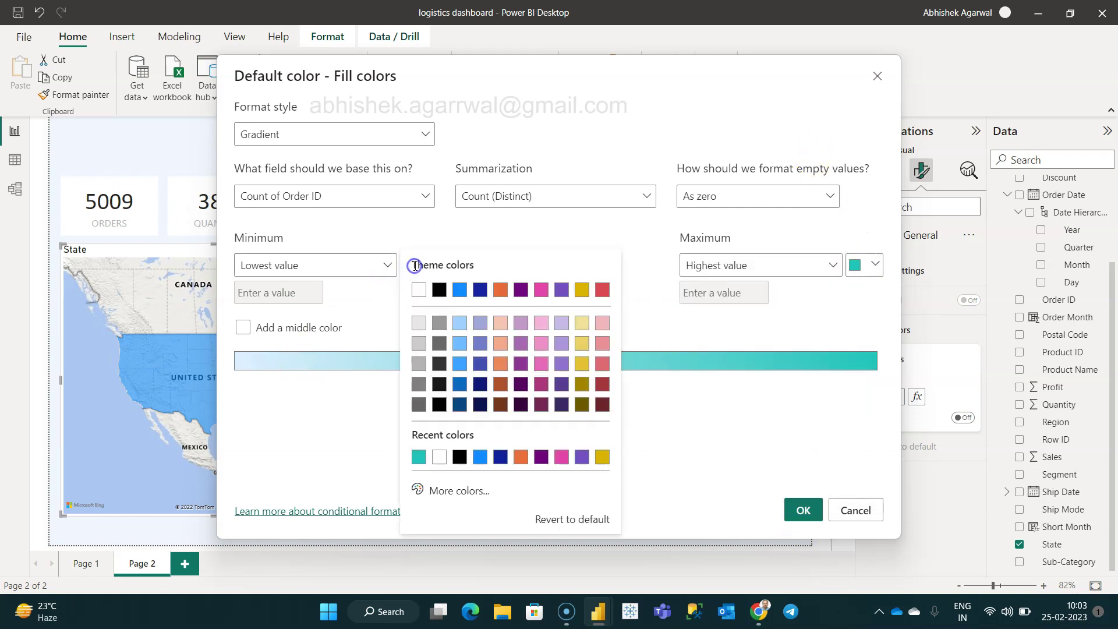
click(419, 456)
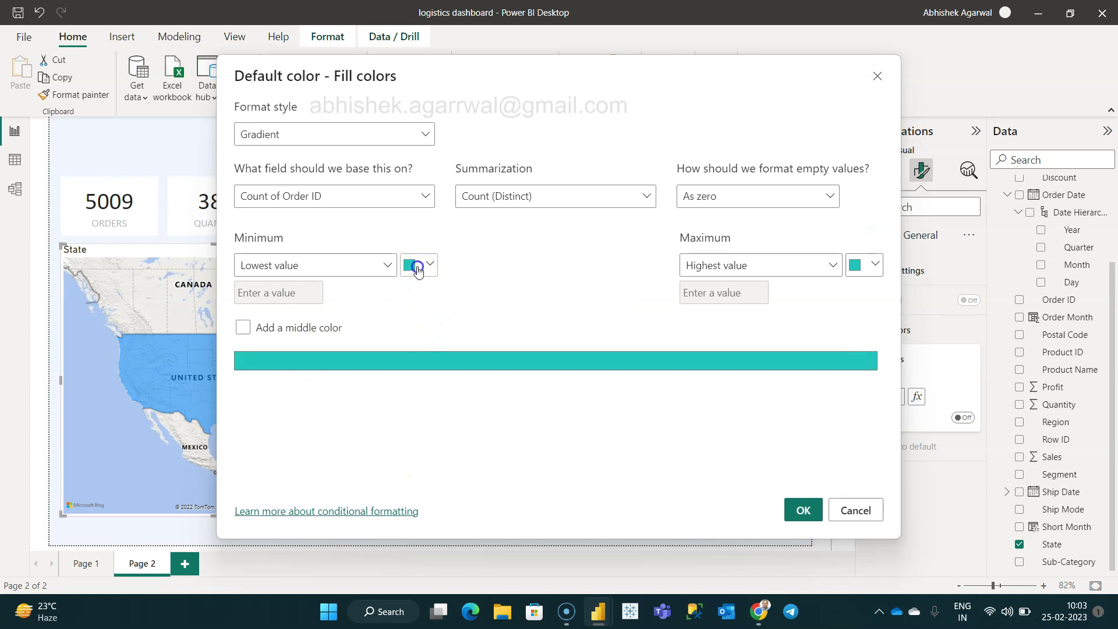
click(412, 265)
click(458, 491)
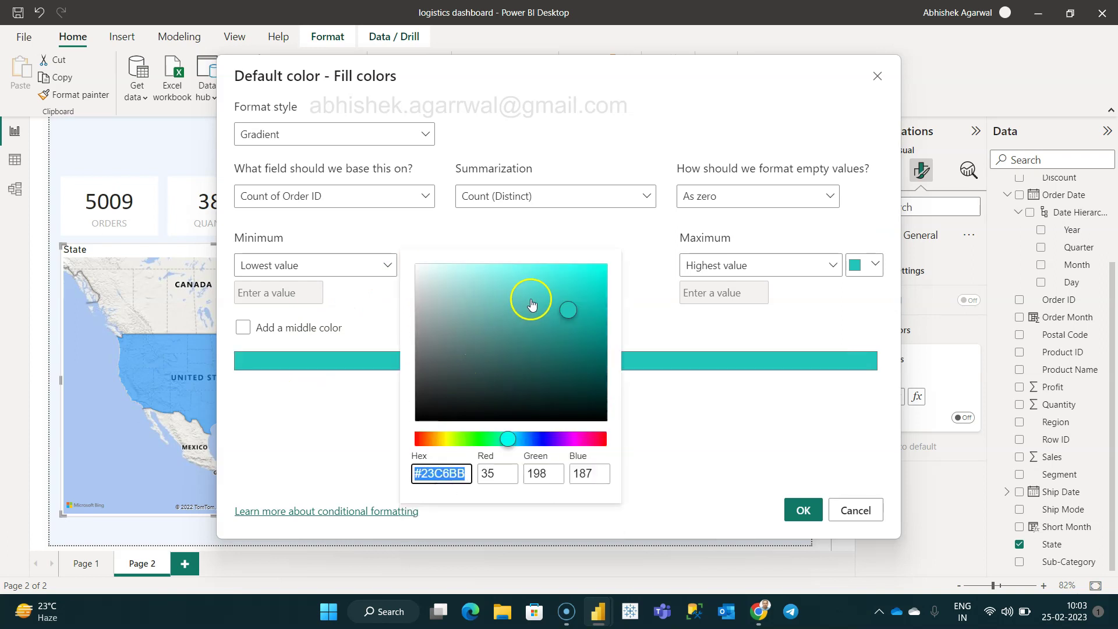
drag(569, 309, 439, 264)
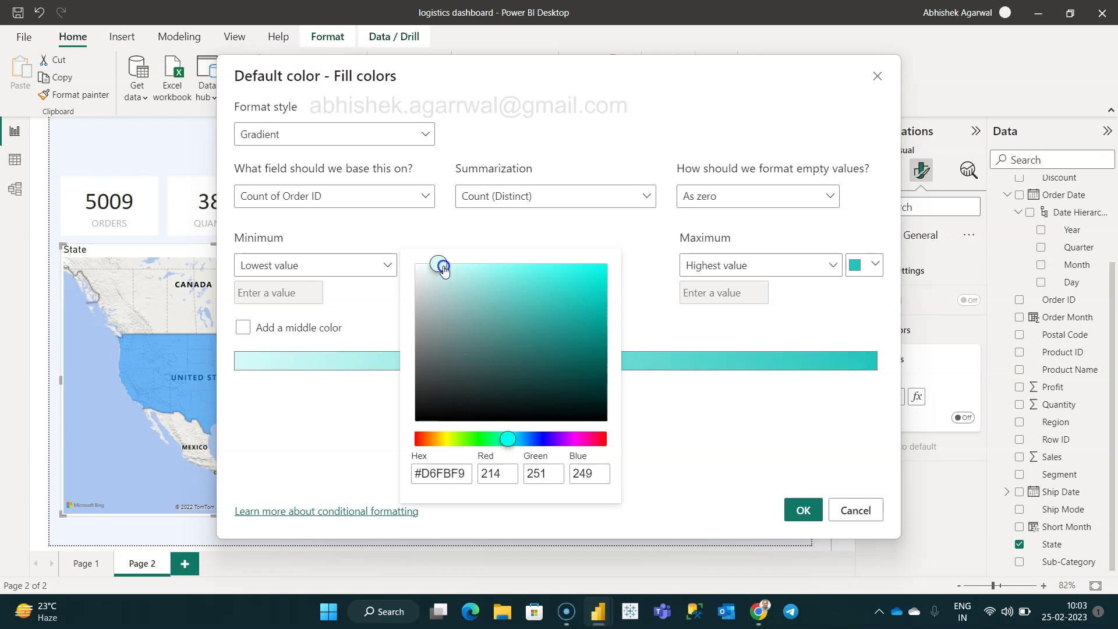
click(699, 443)
click(803, 510)
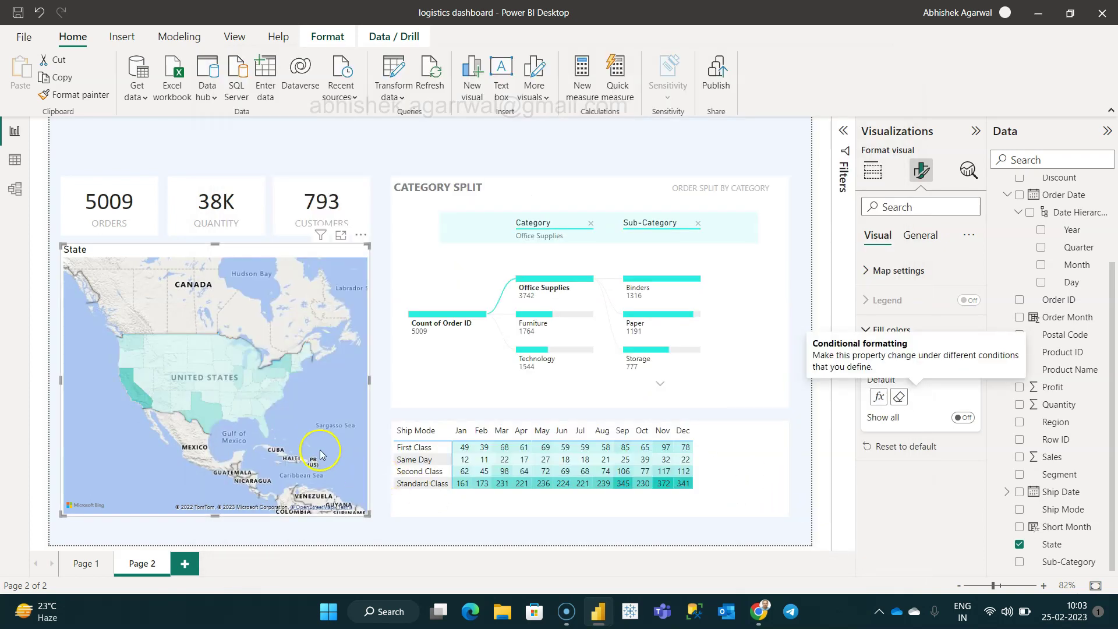
Change the map style to Light and turn off the map labels
click(920, 265)
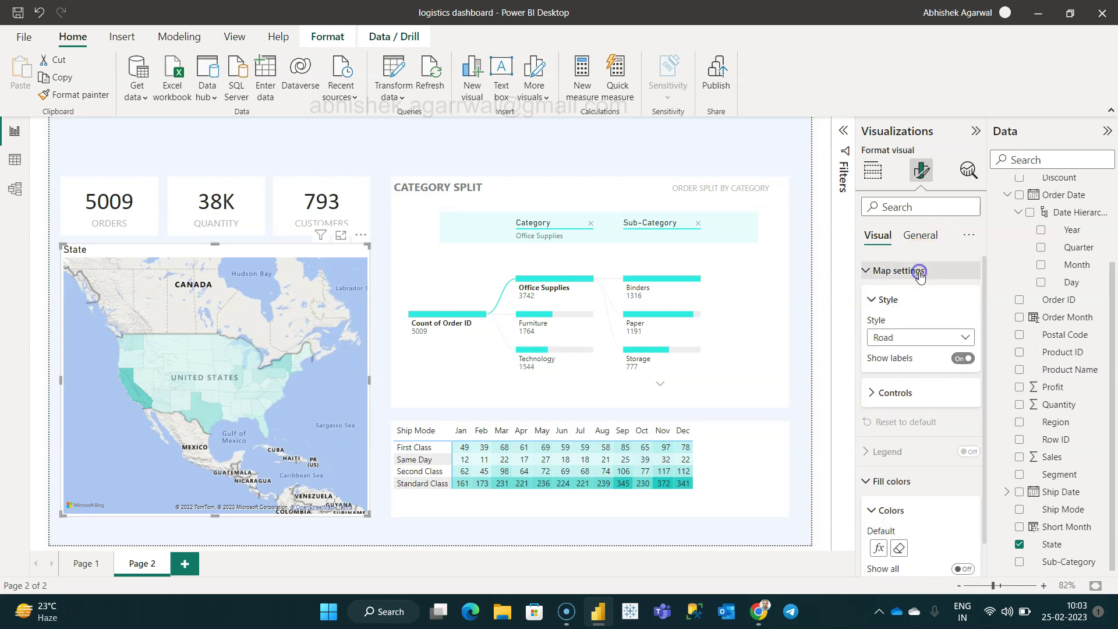
click(908, 338)
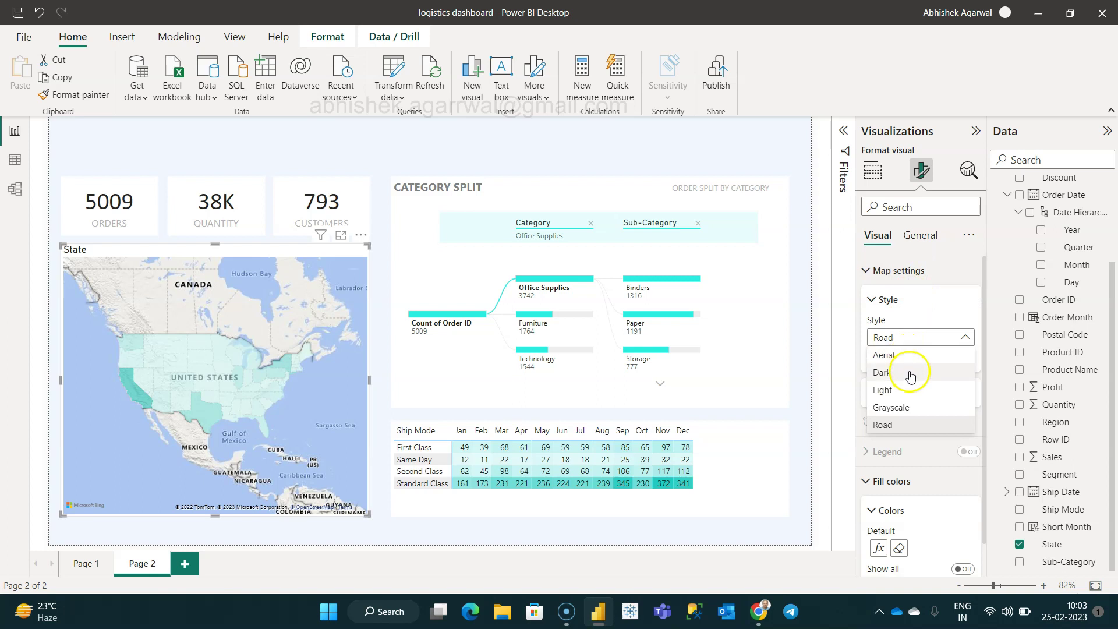
click(910, 393)
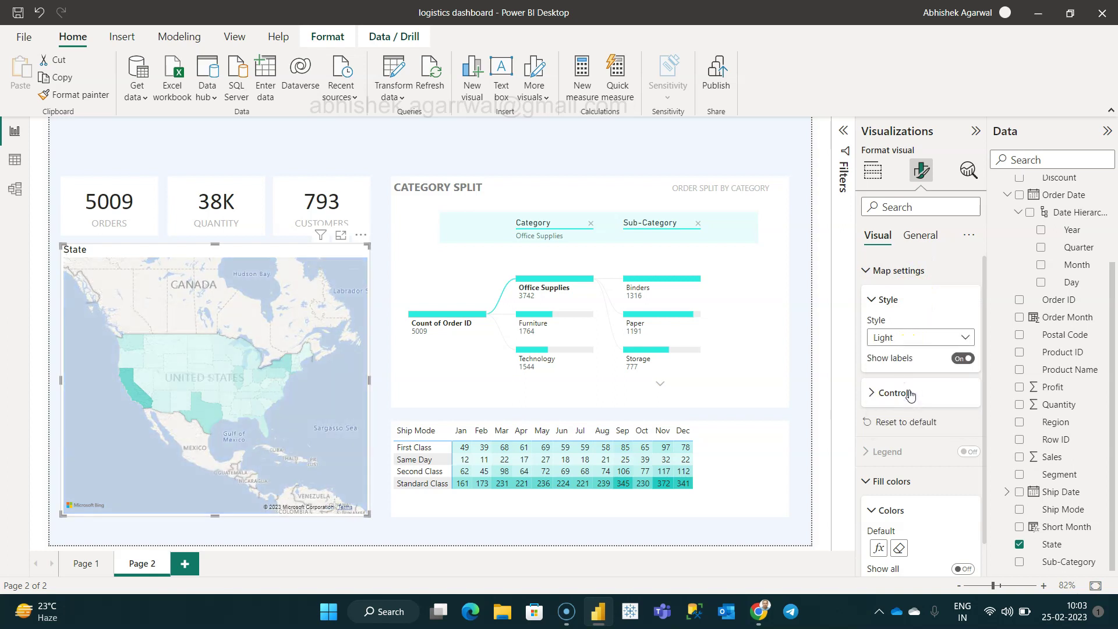
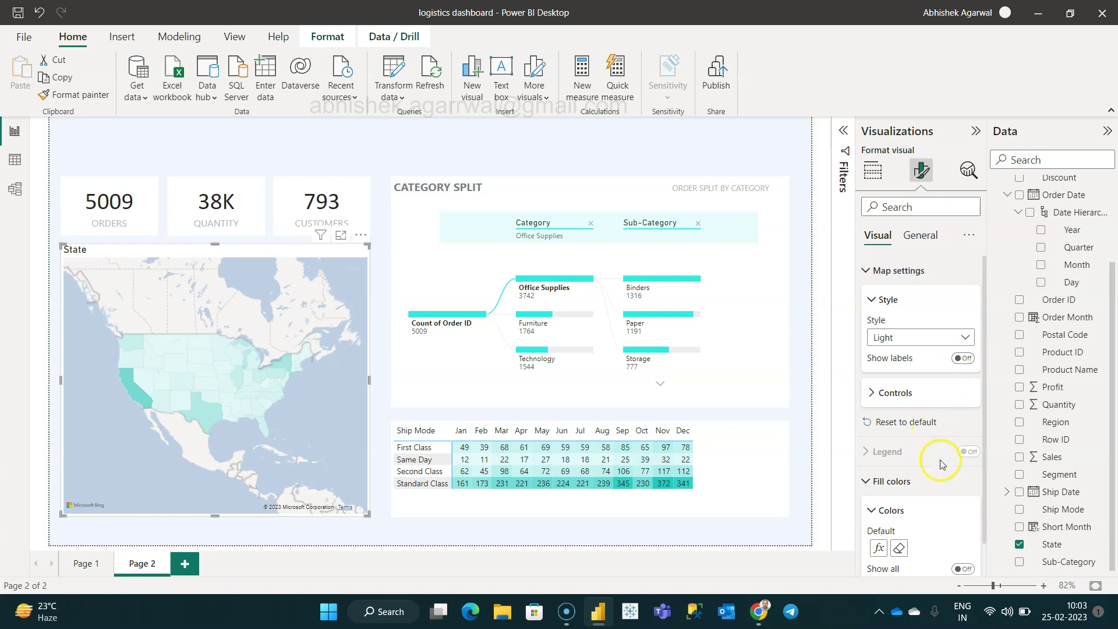
Turn on the map's zoom buttons, zoom in and center the map on the United States, then collapse the map settings
click(879, 391)
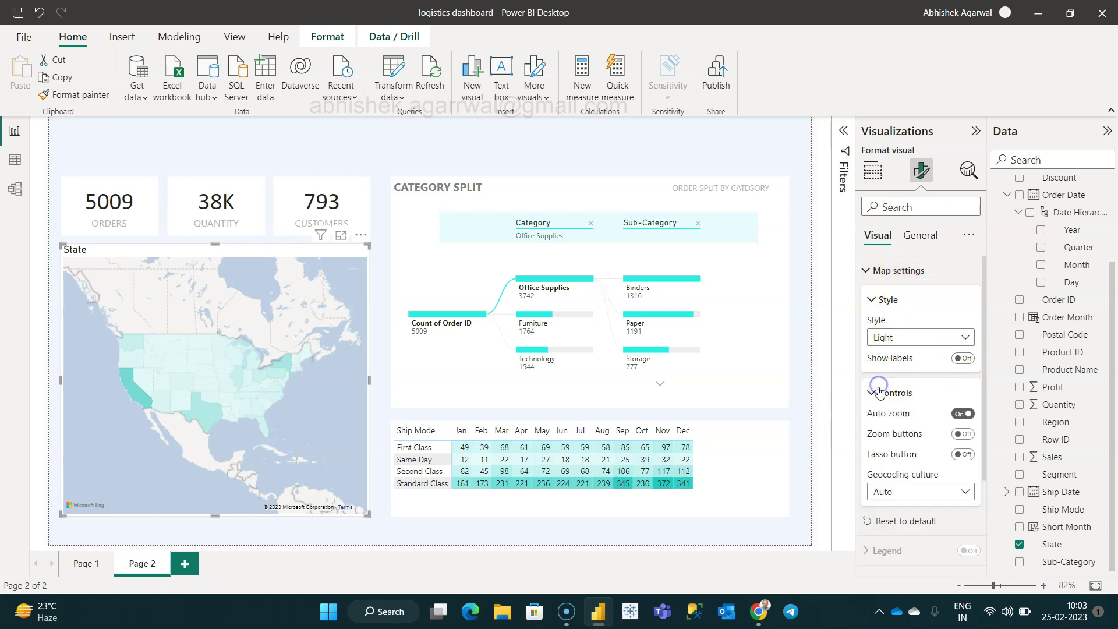
click(964, 435)
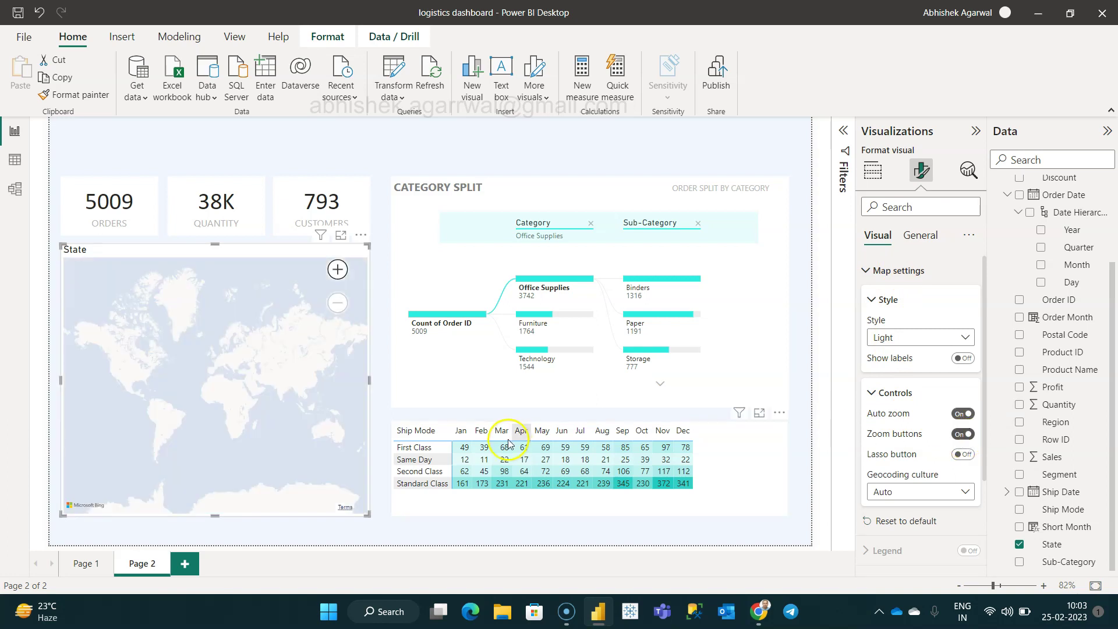
click(342, 276)
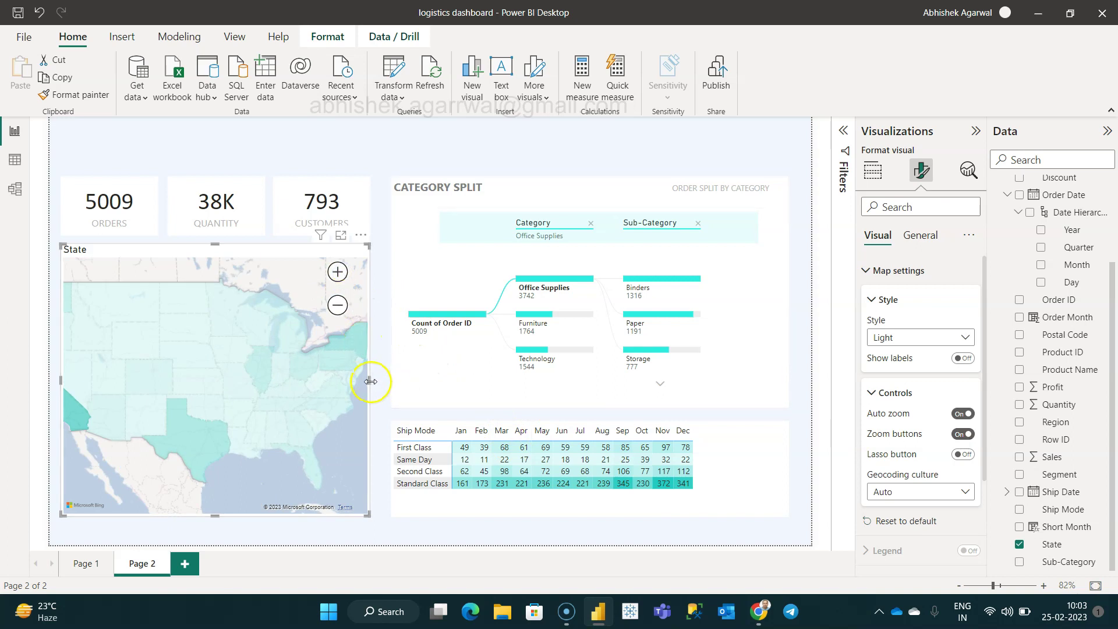
drag(219, 378, 245, 378)
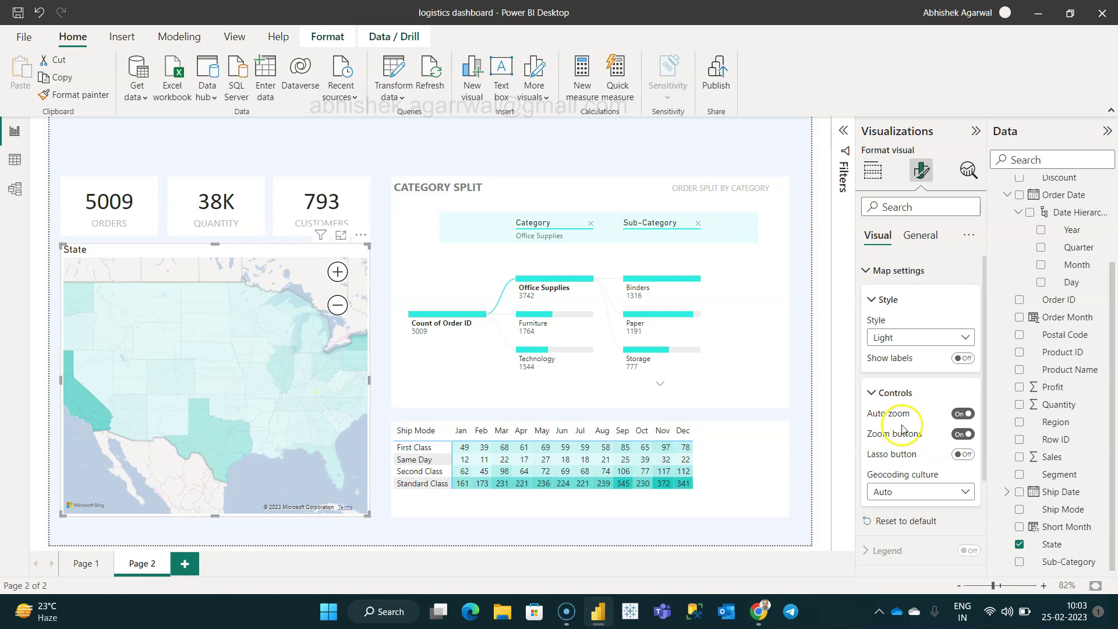
scroll(903, 422, down, 3)
scroll(866, 448, up, 3)
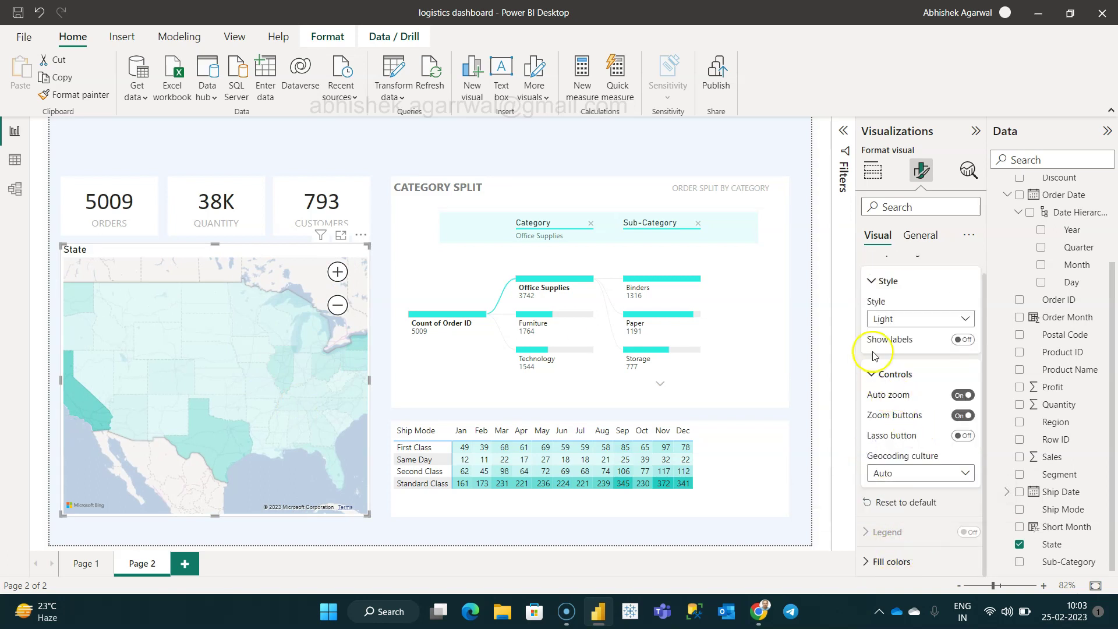
click(872, 286)
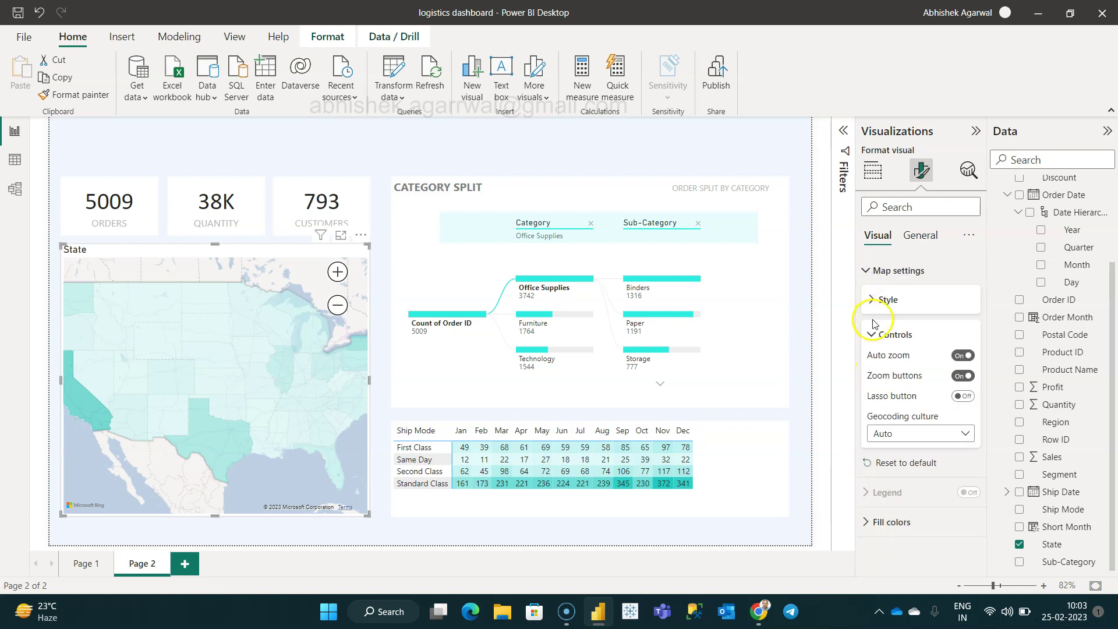
click(866, 271)
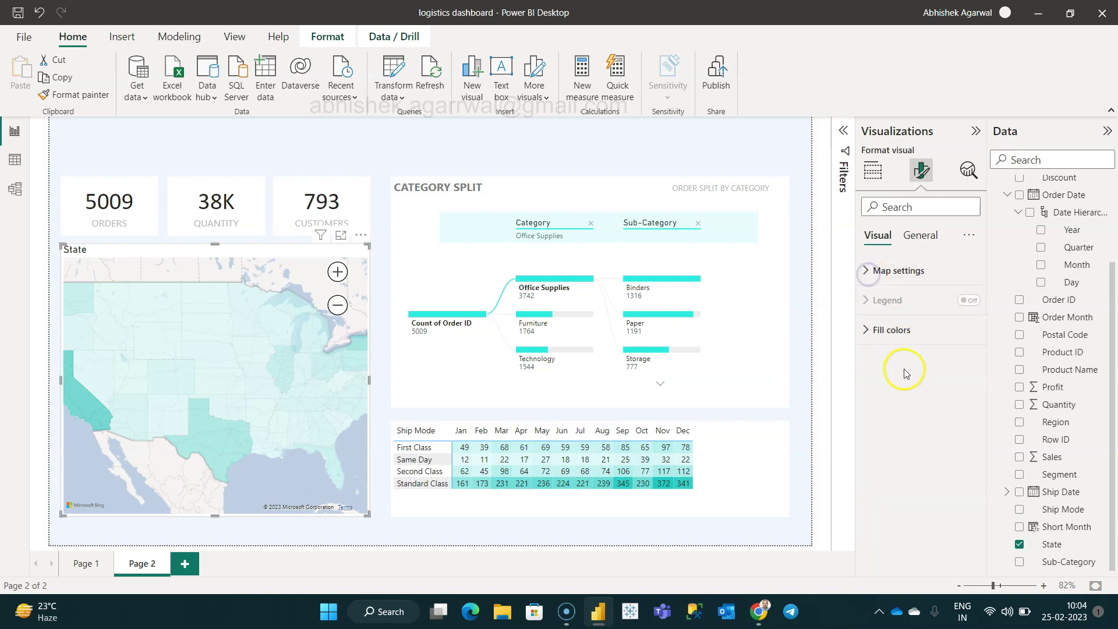
Compare the zoomed-in state map on Page 2 with the Orders by State map on Page 1
click(213, 438)
click(216, 430)
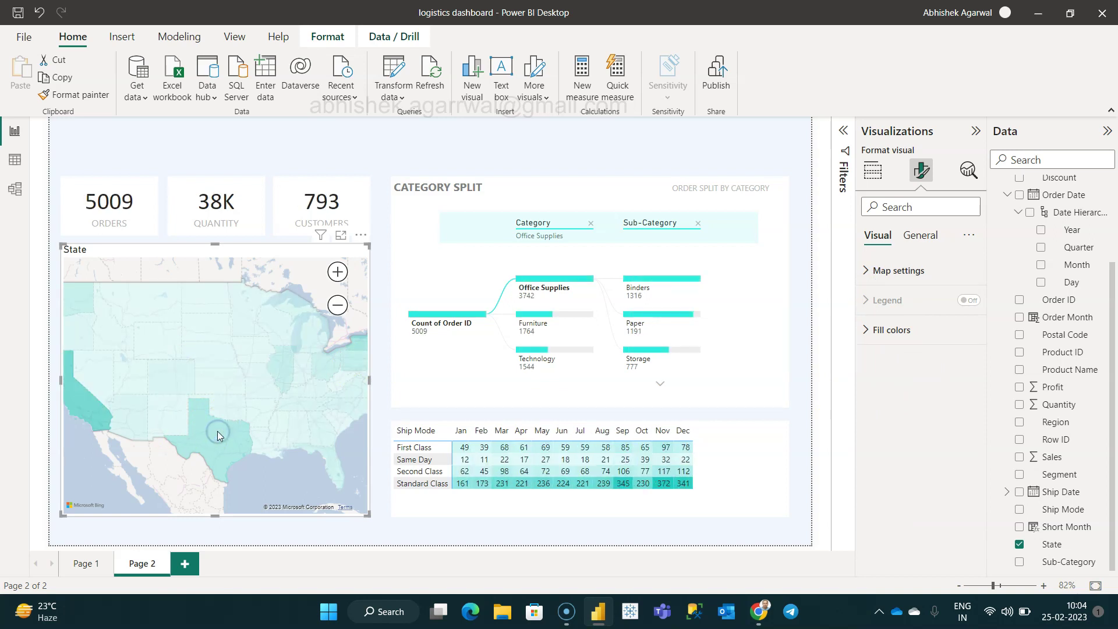
click(86, 563)
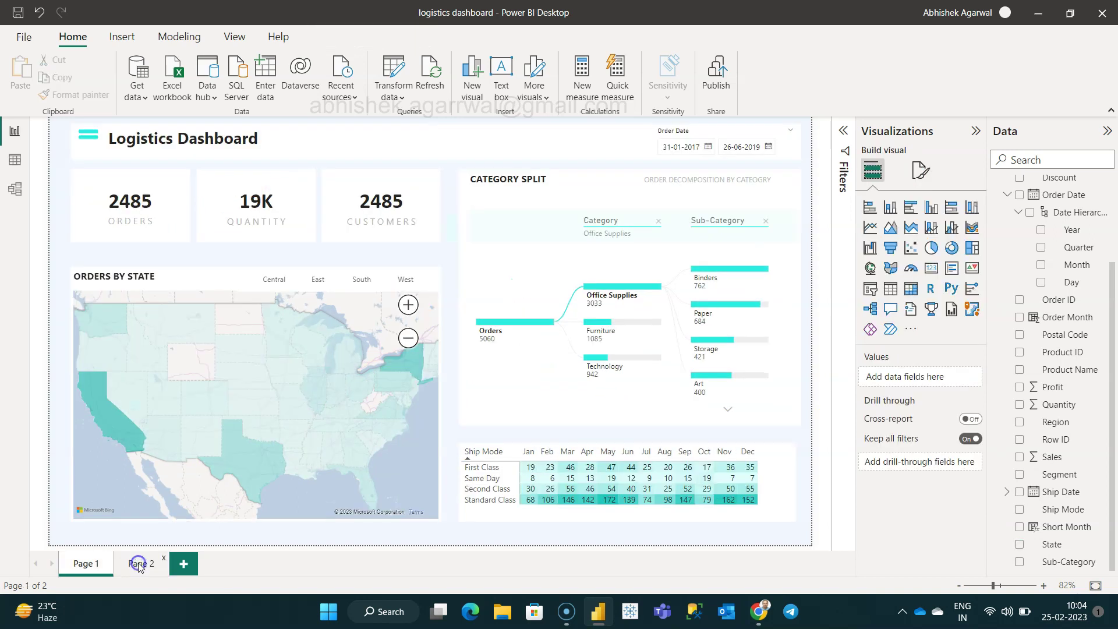
click(142, 563)
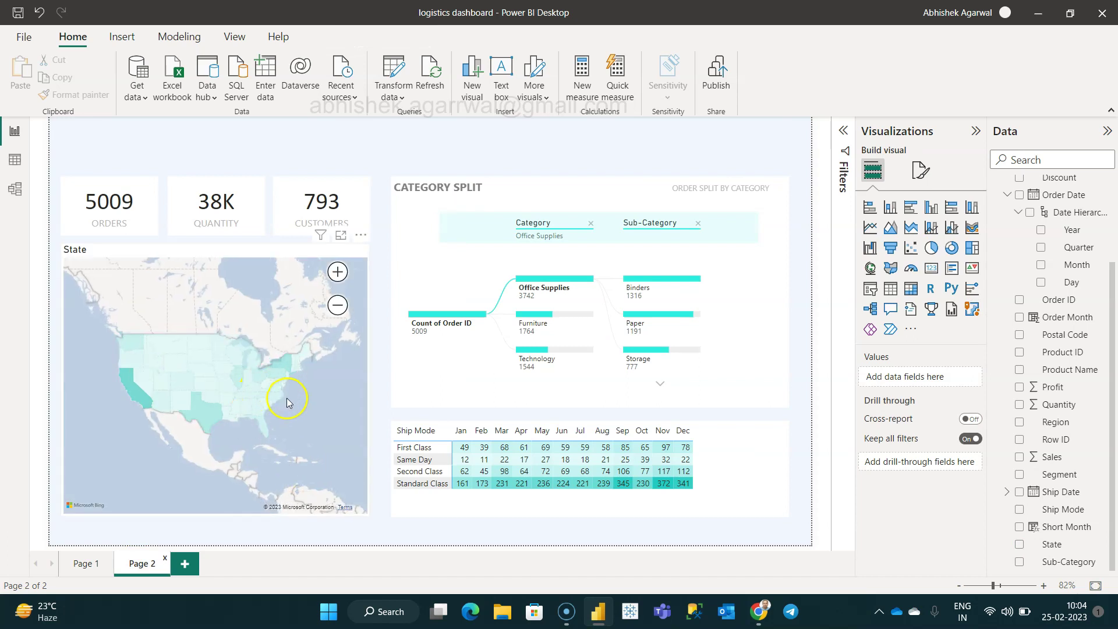
click(338, 272)
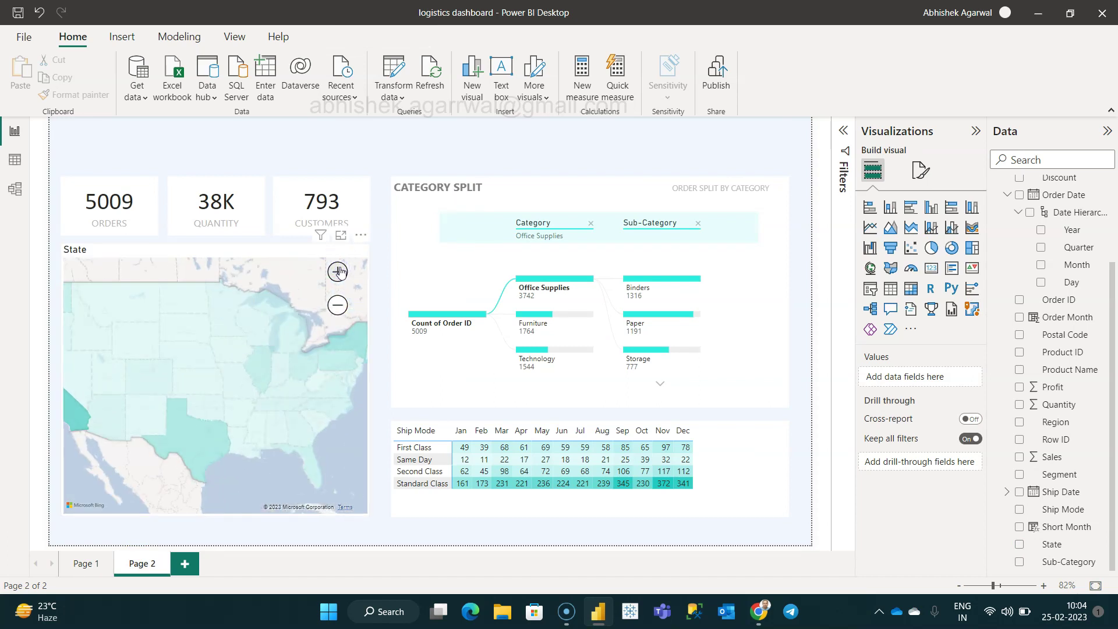
click(292, 477)
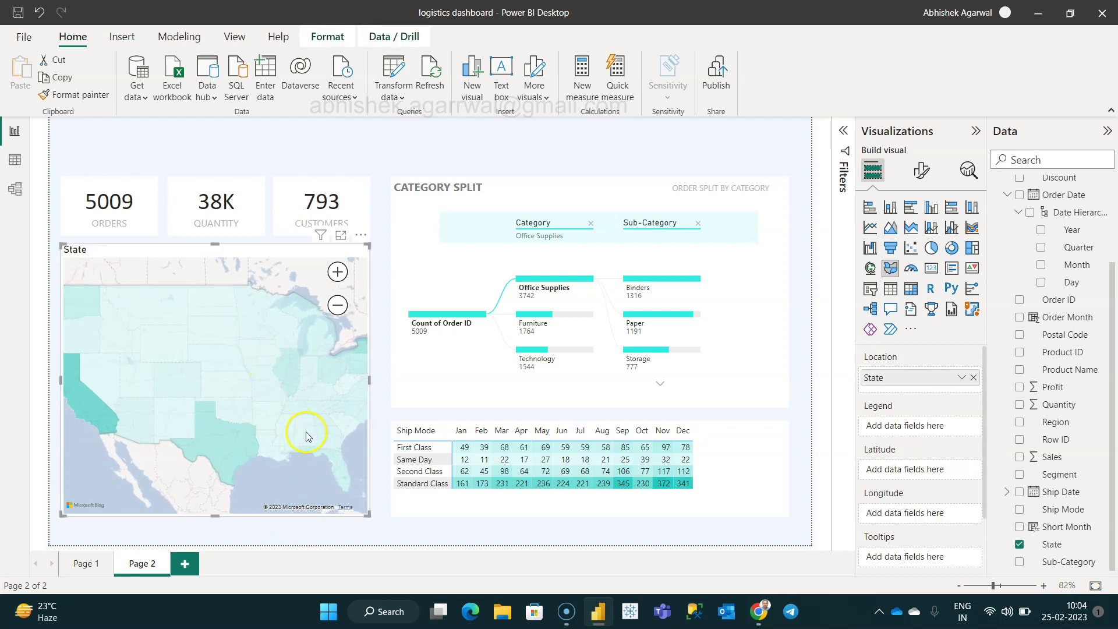
mouse_move(307, 436)
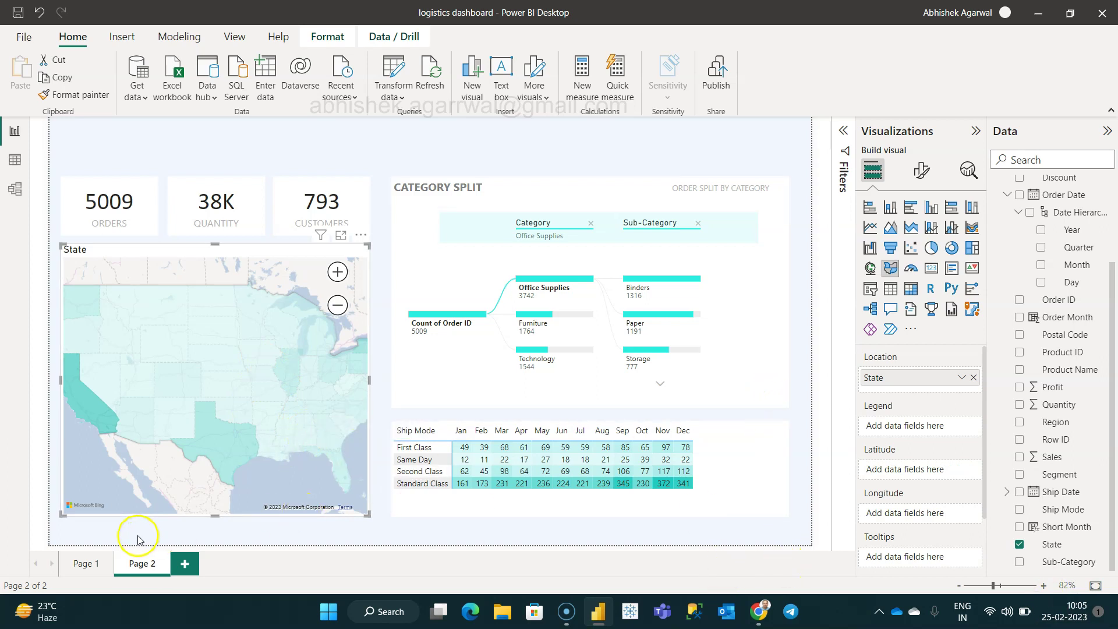
click(86, 564)
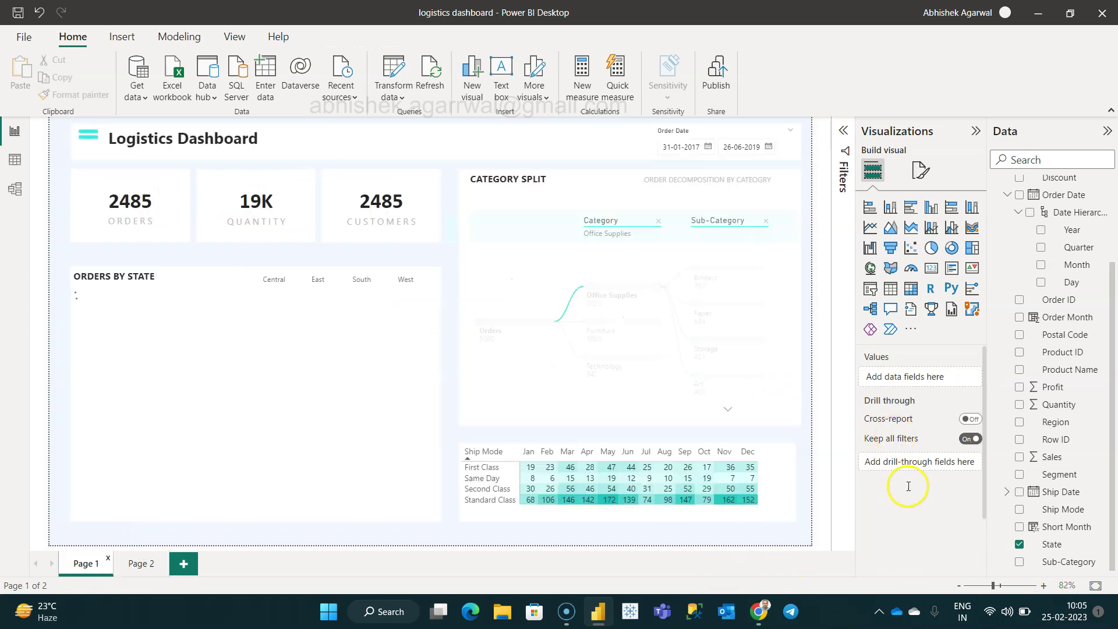
click(427, 459)
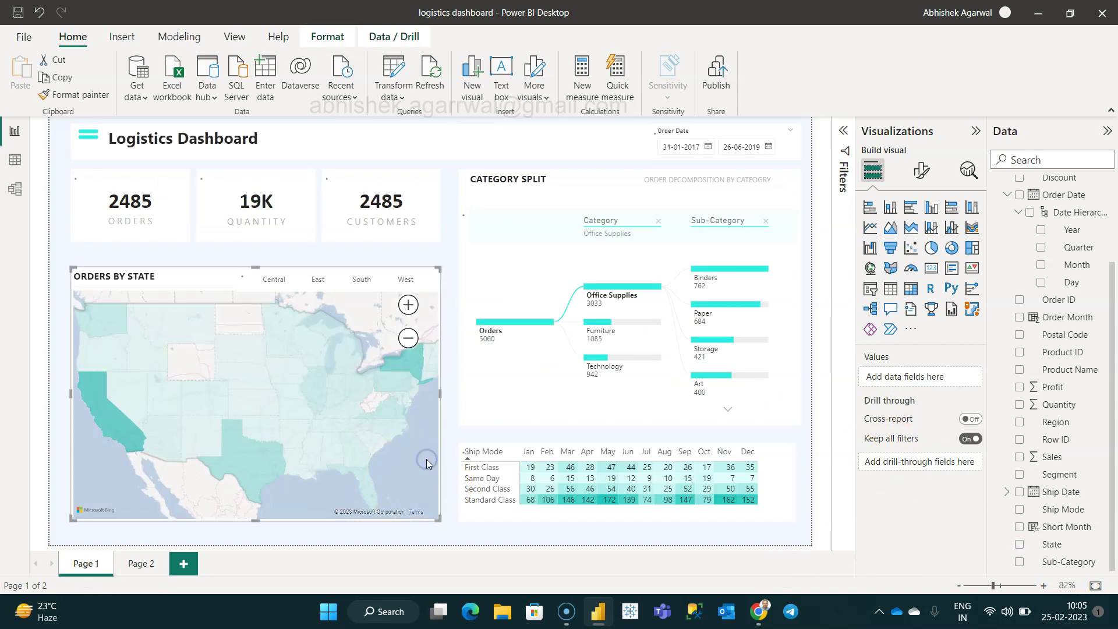
click(141, 571)
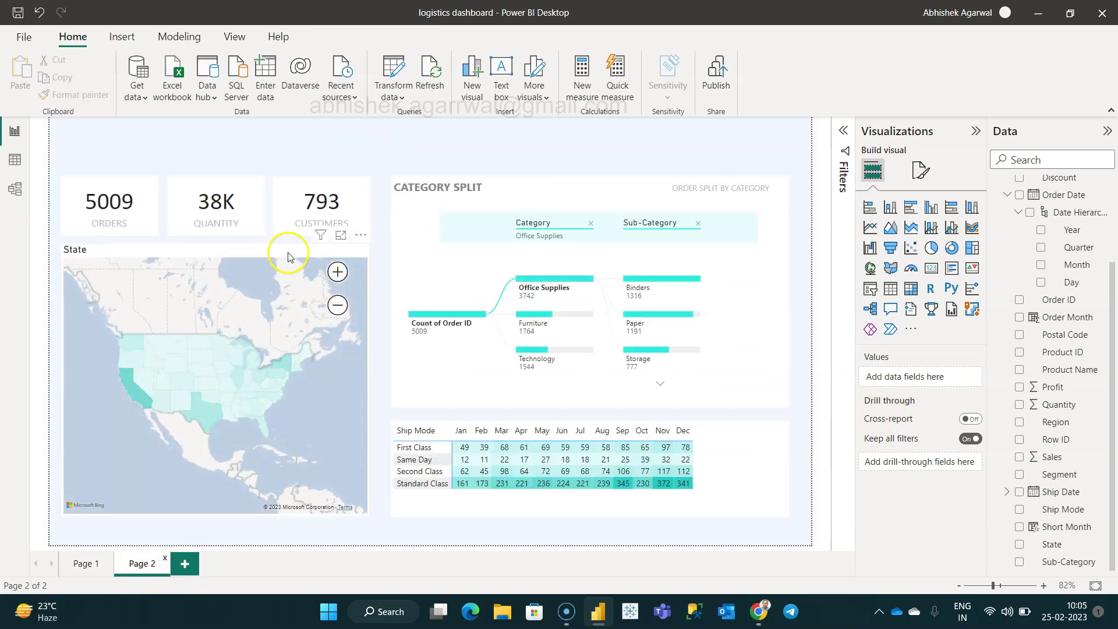
Shorten the state map from its upper edge to leave a gap below the three cards
click(289, 257)
drag(216, 246, 218, 293)
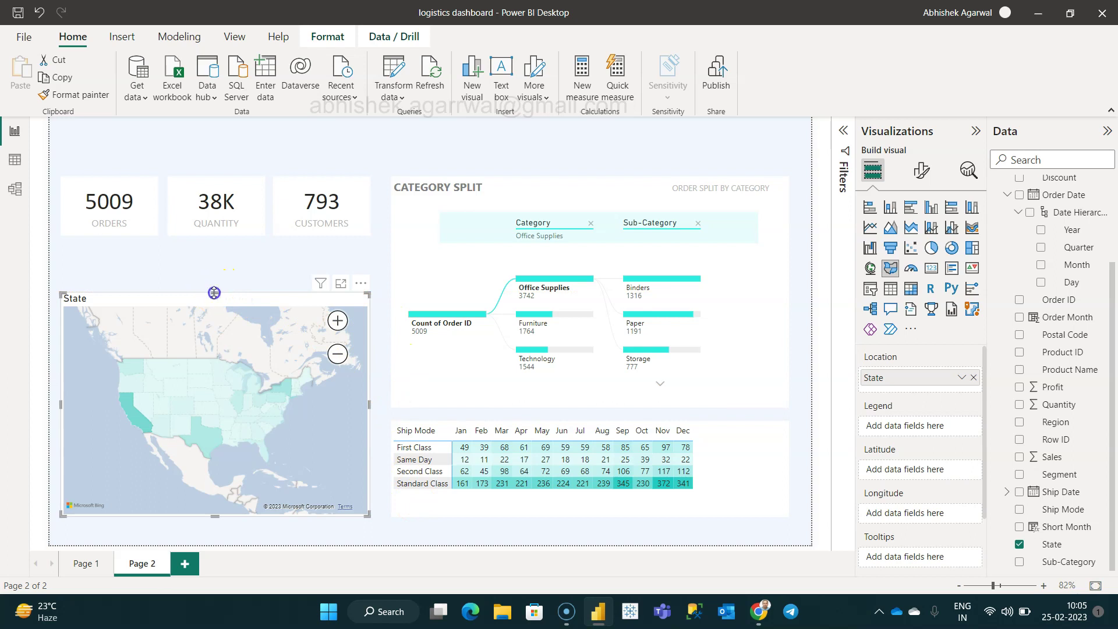
drag(214, 292, 215, 271)
click(229, 258)
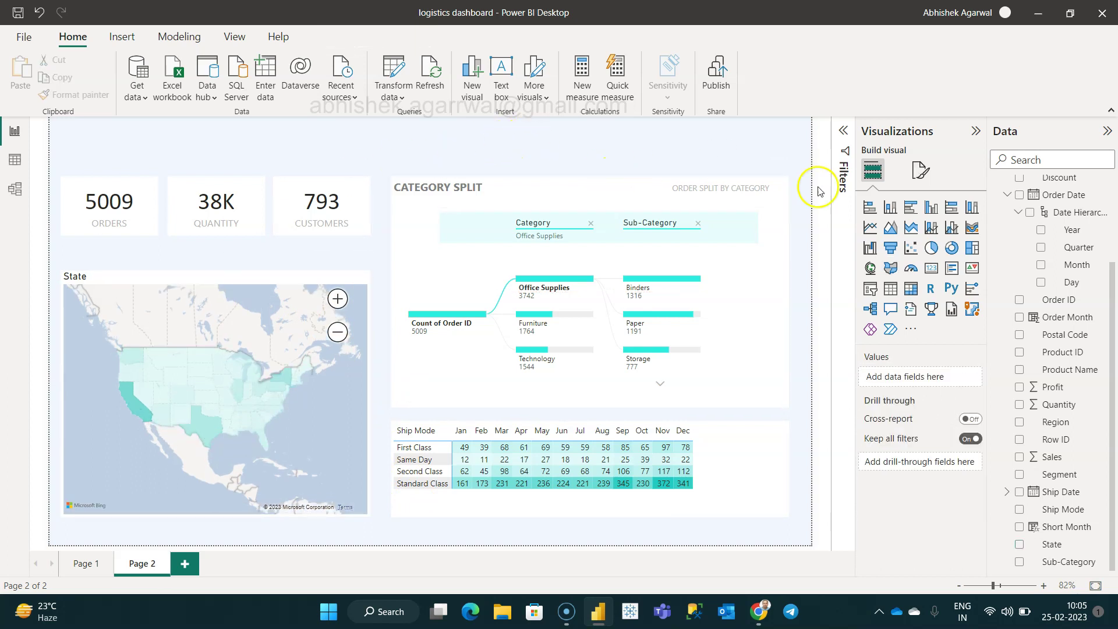
Add a slicer for the Region field and set its style to Tile
click(871, 289)
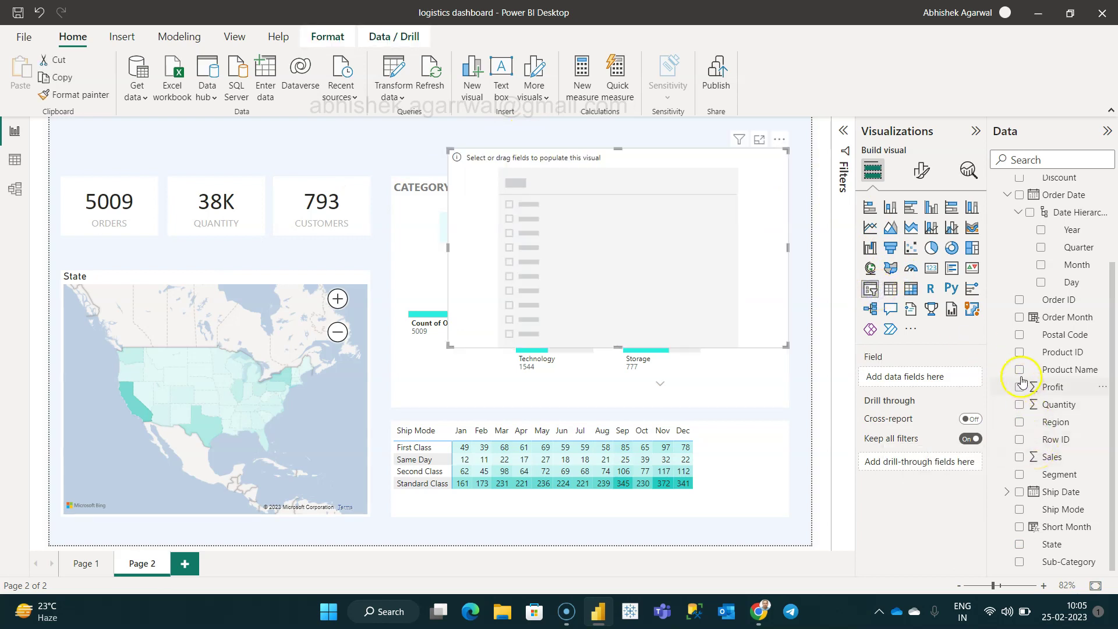
click(1019, 422)
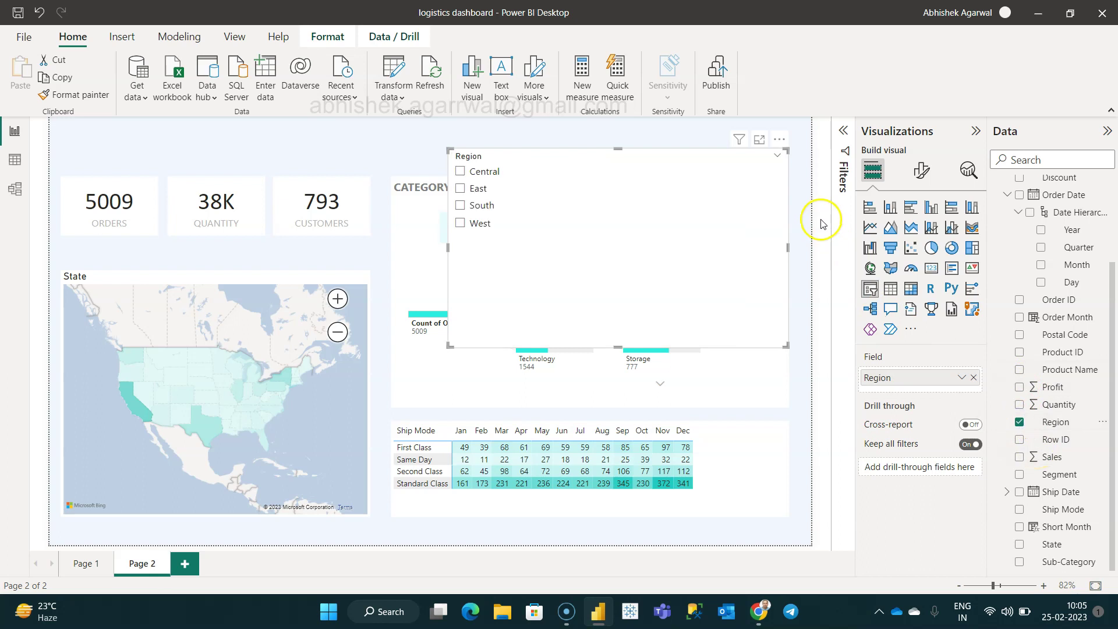
click(931, 174)
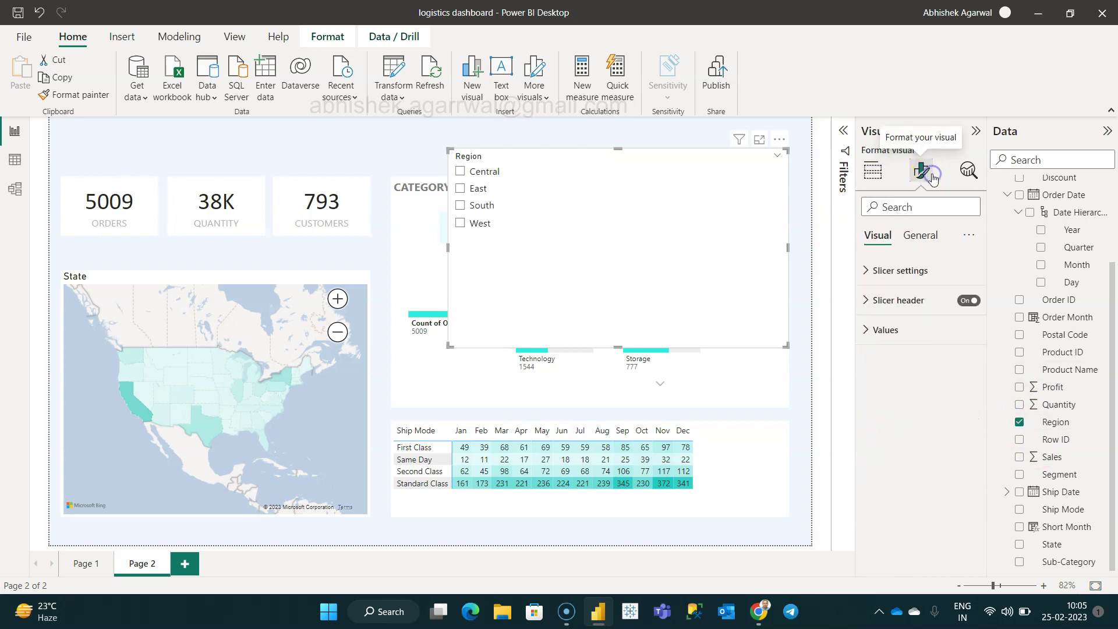
click(923, 271)
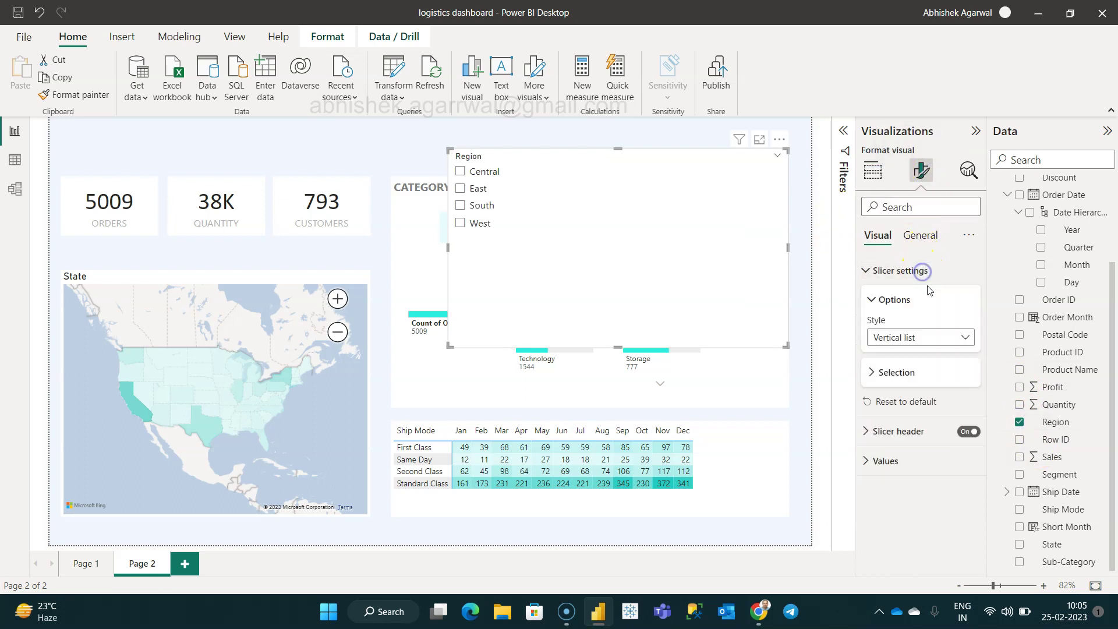
click(936, 337)
click(939, 374)
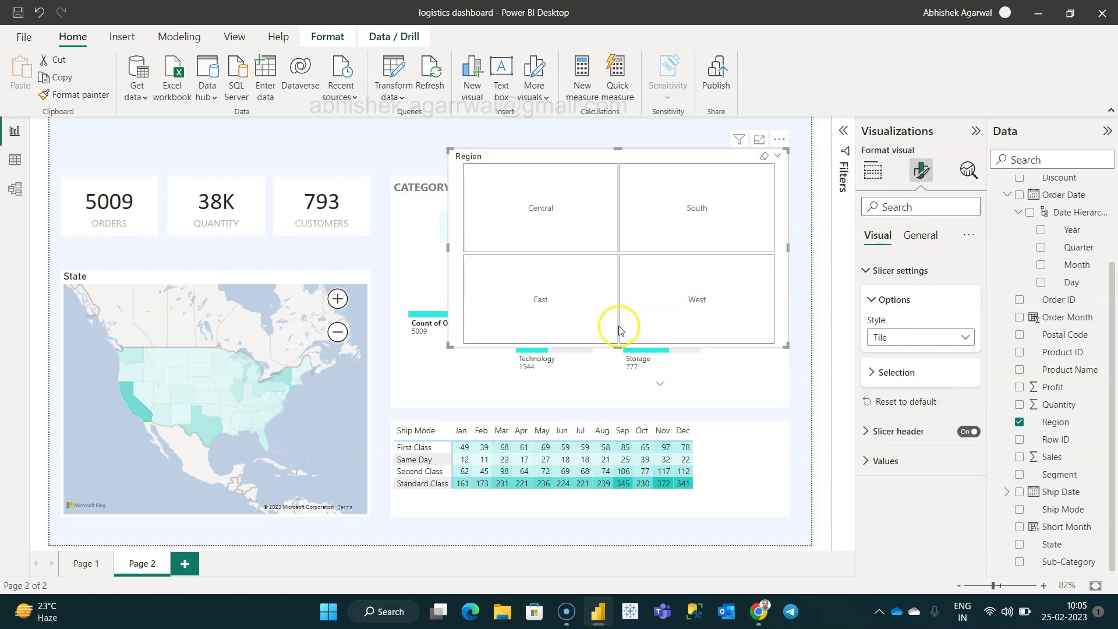
Shrink the Region slicer to a narrow single row of tiles and place it between the cards and the state map
drag(619, 350, 659, 177)
click(450, 164)
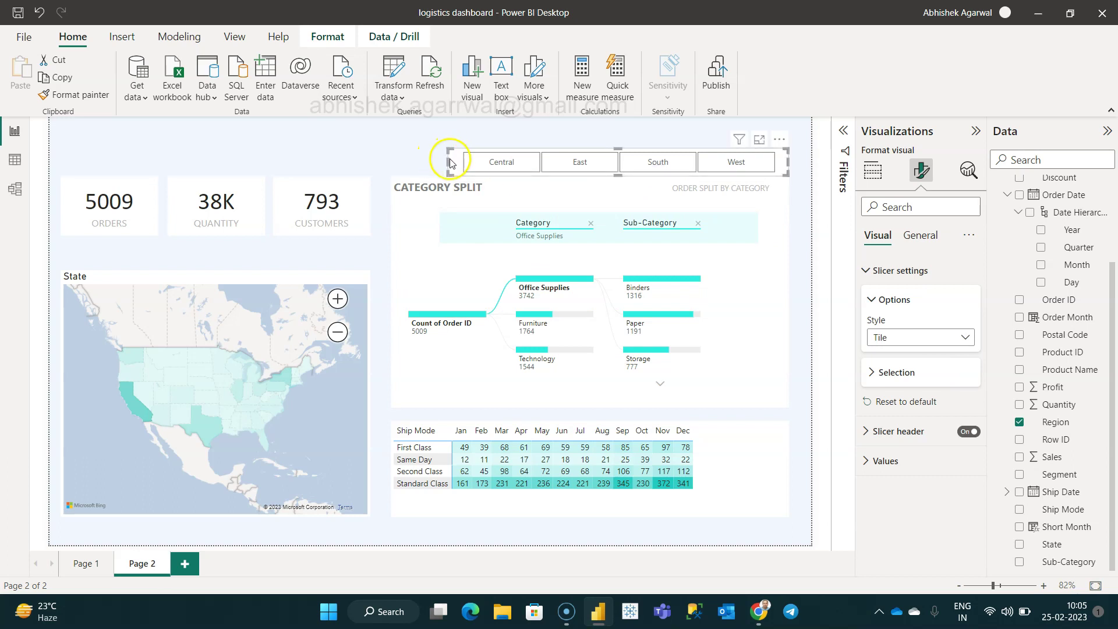
drag(456, 164, 577, 168)
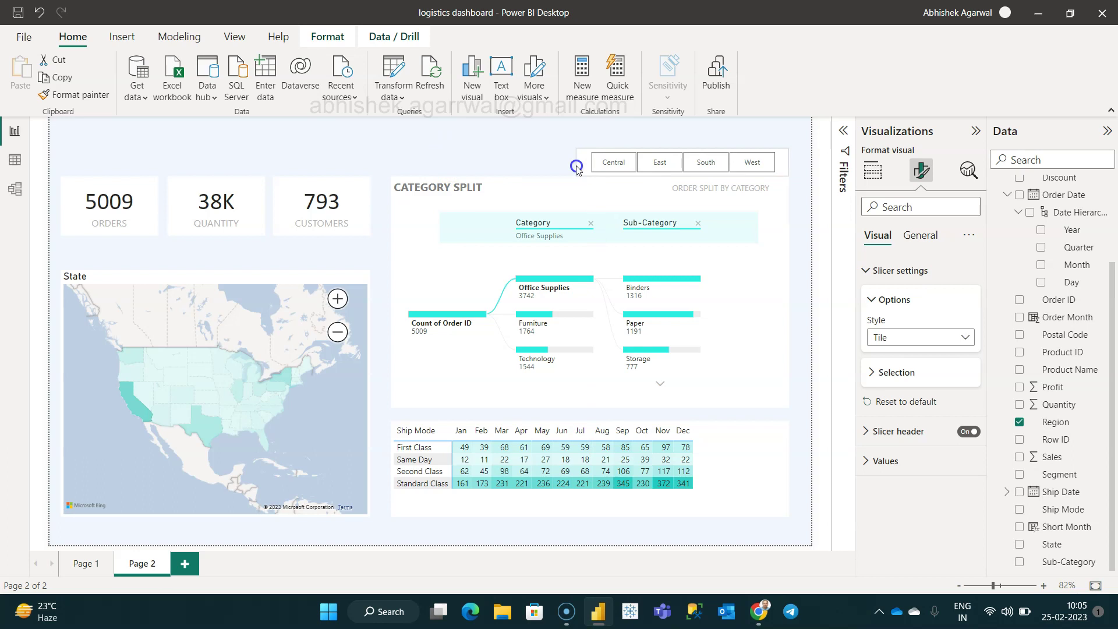
drag(734, 140, 266, 252)
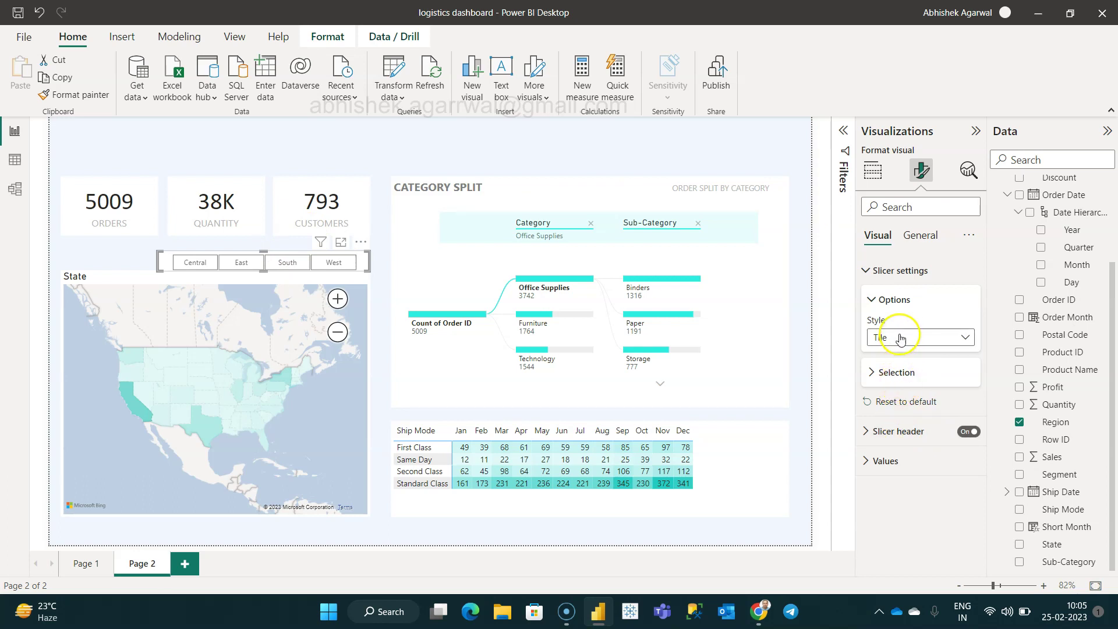
Set the Region slicer's header border color to light gray and narrow the slicer from its left edge
click(901, 434)
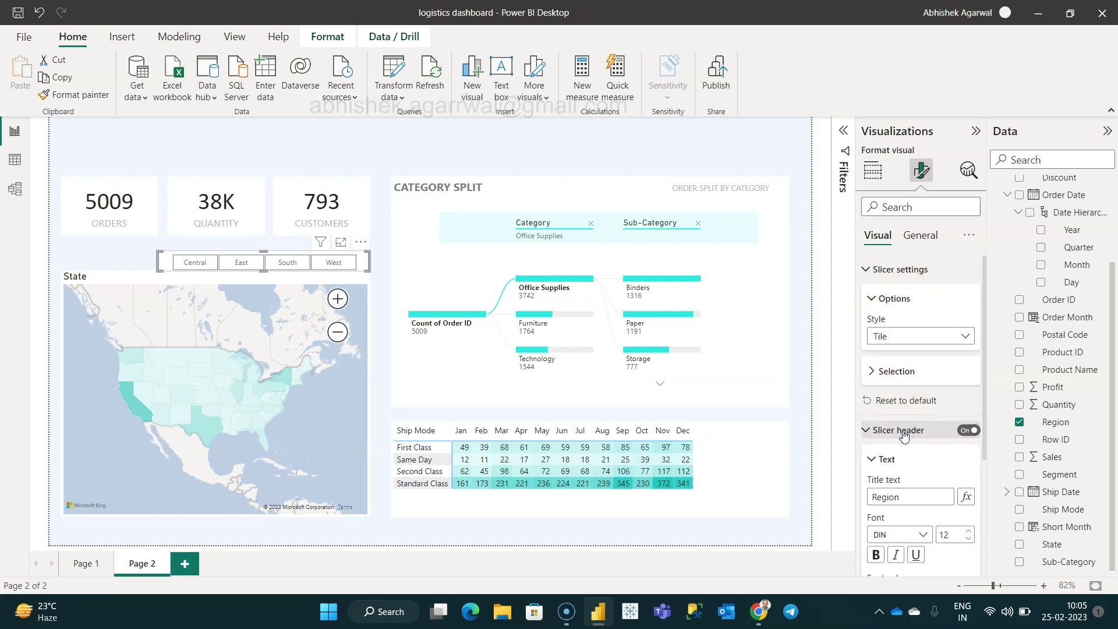
scroll(903, 436, down, 3)
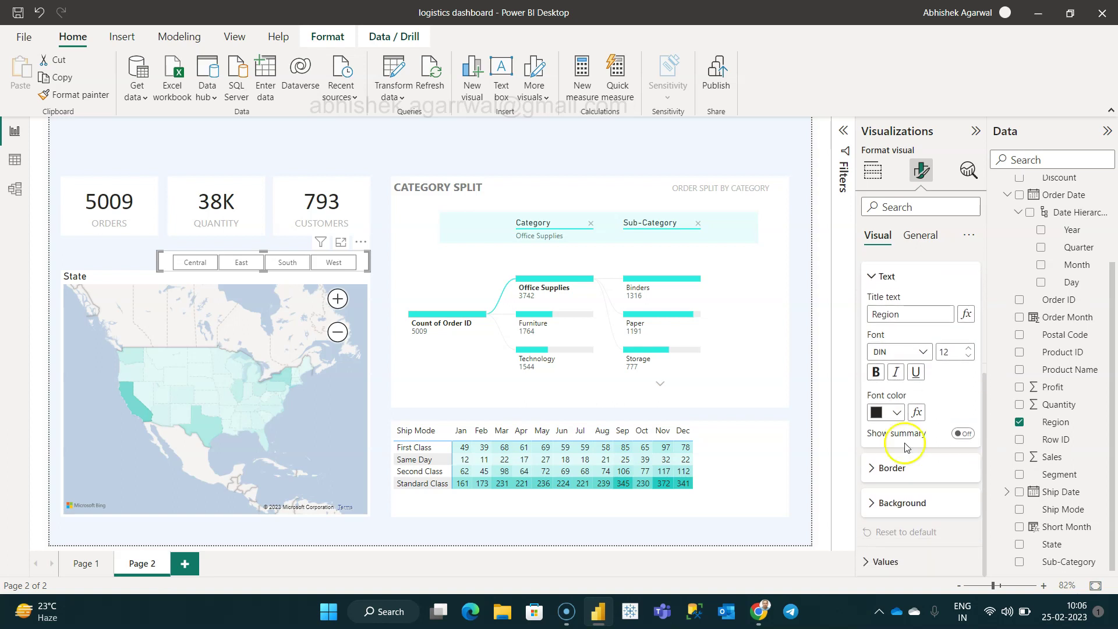
click(906, 466)
scroll(915, 505, down, 3)
scroll(916, 505, down, 1)
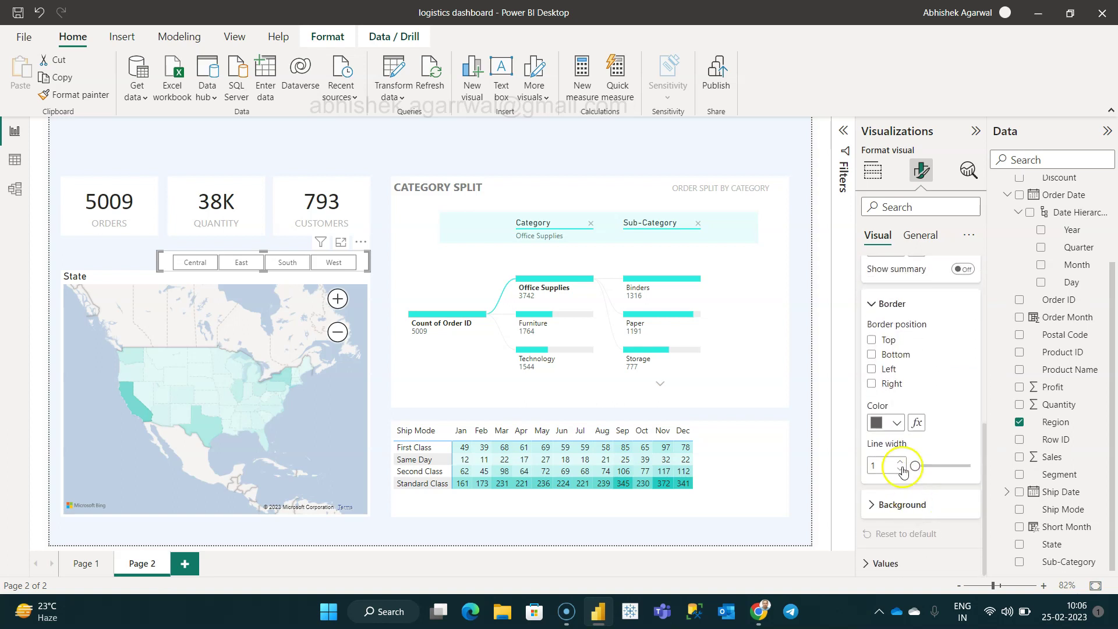
click(886, 423)
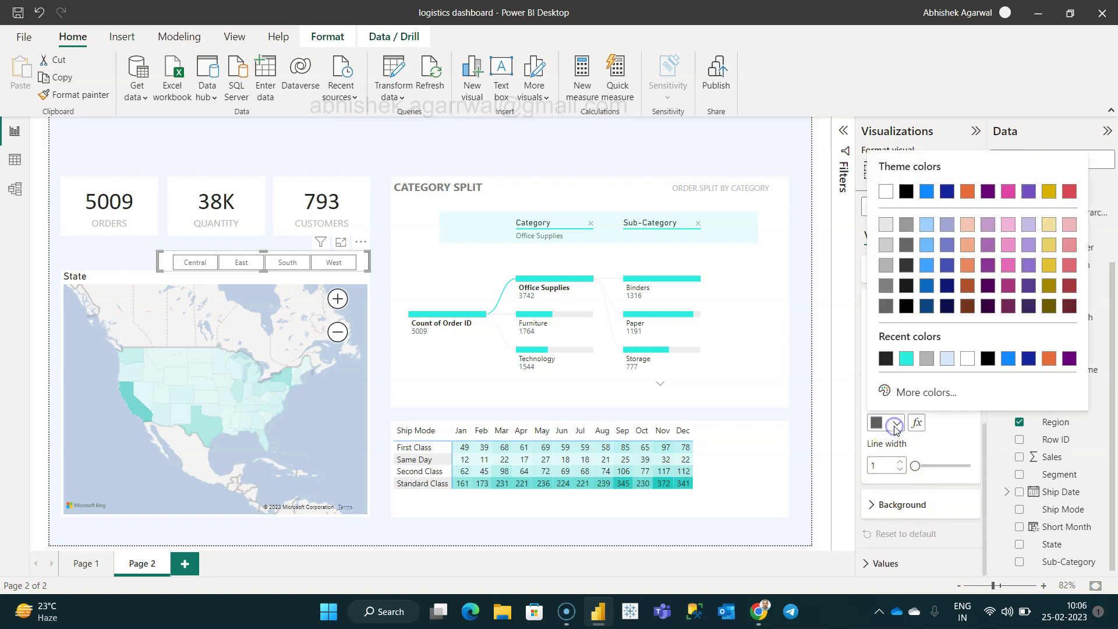
click(886, 227)
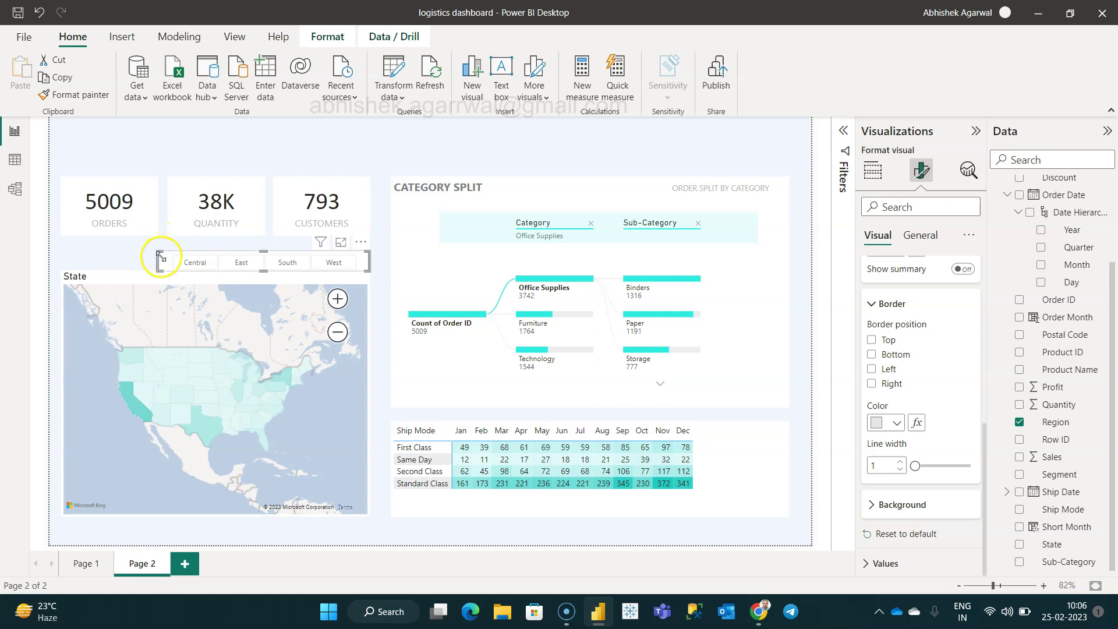
drag(165, 265, 192, 263)
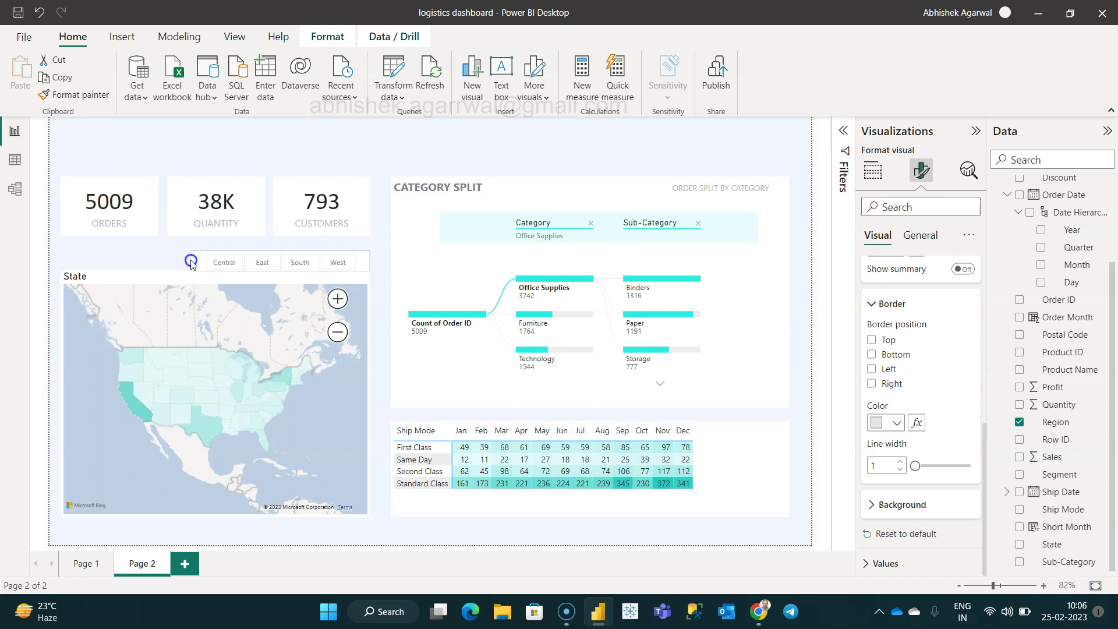
Check the map heading on Page 1, and add a shallow text box reading ORDER BY STATE to Page 2
click(87, 563)
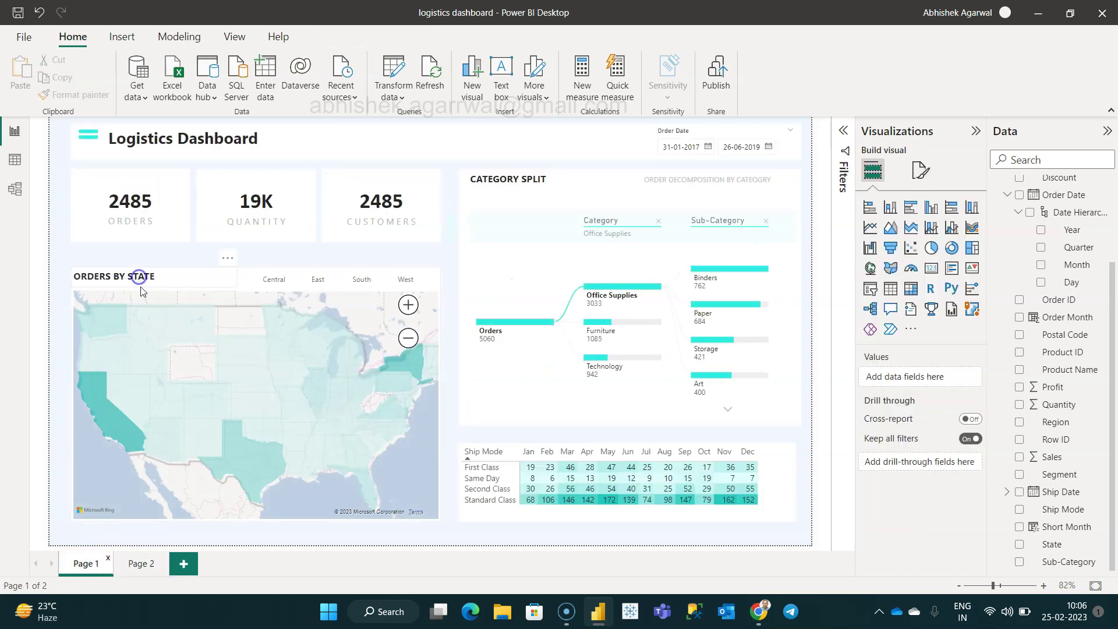
click(145, 562)
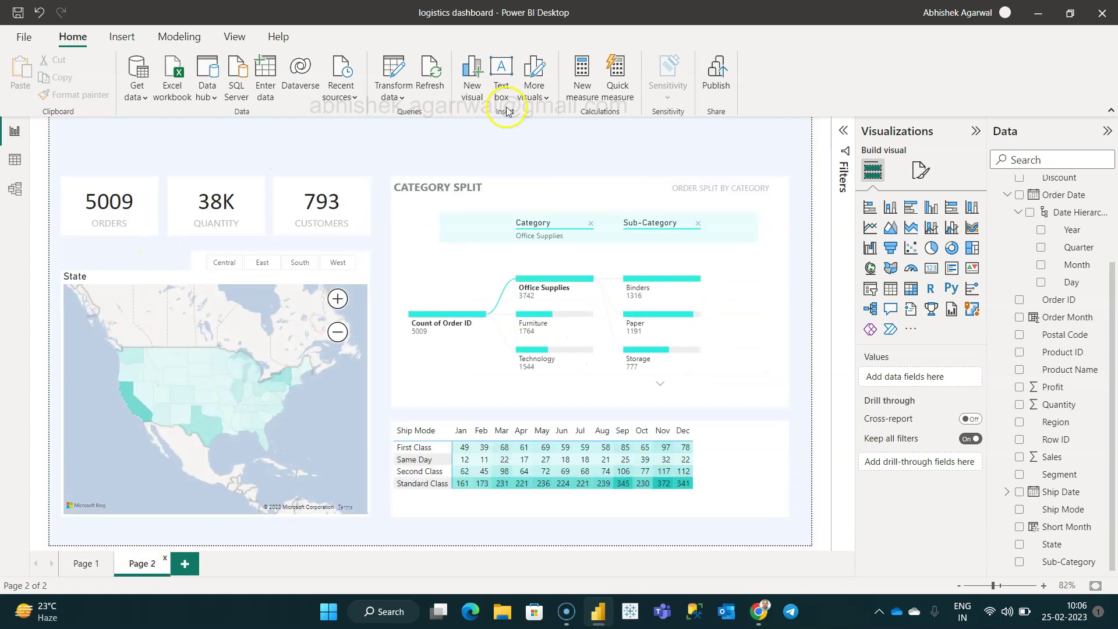
click(502, 72)
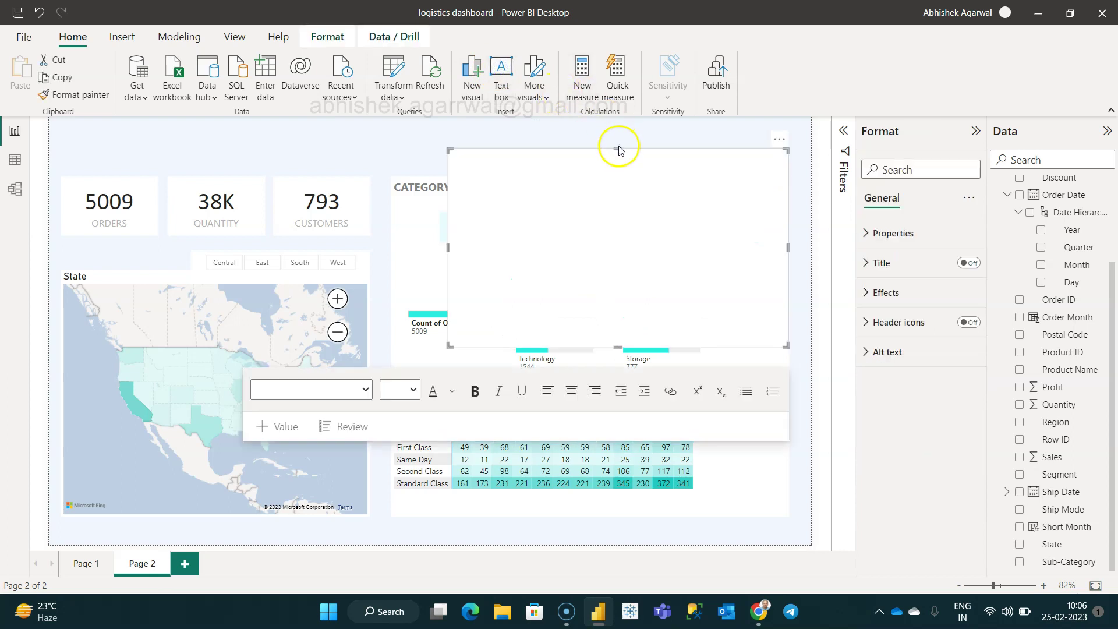
drag(621, 150, 647, 314)
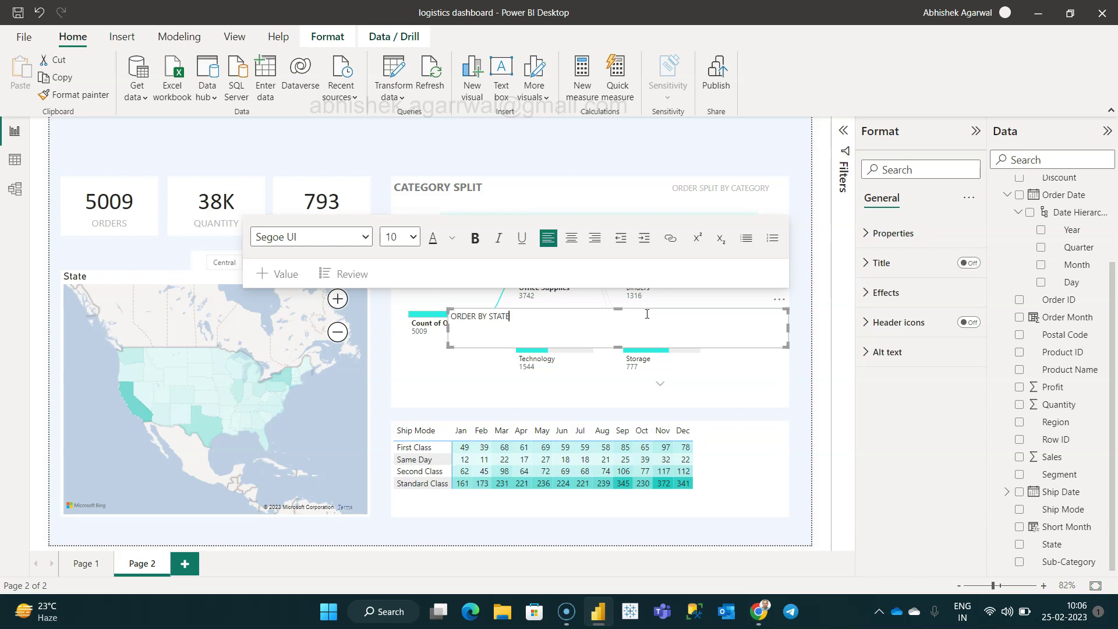
Format the ORDER BY STATE text as bold, size 14 and gray
click(474, 239)
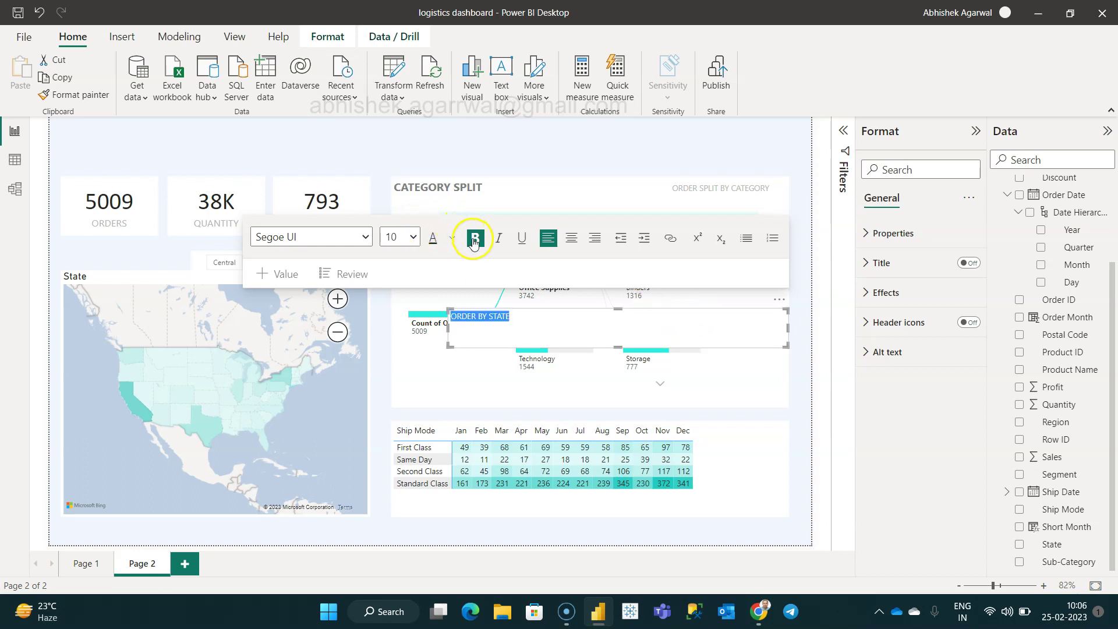
click(413, 237)
click(403, 330)
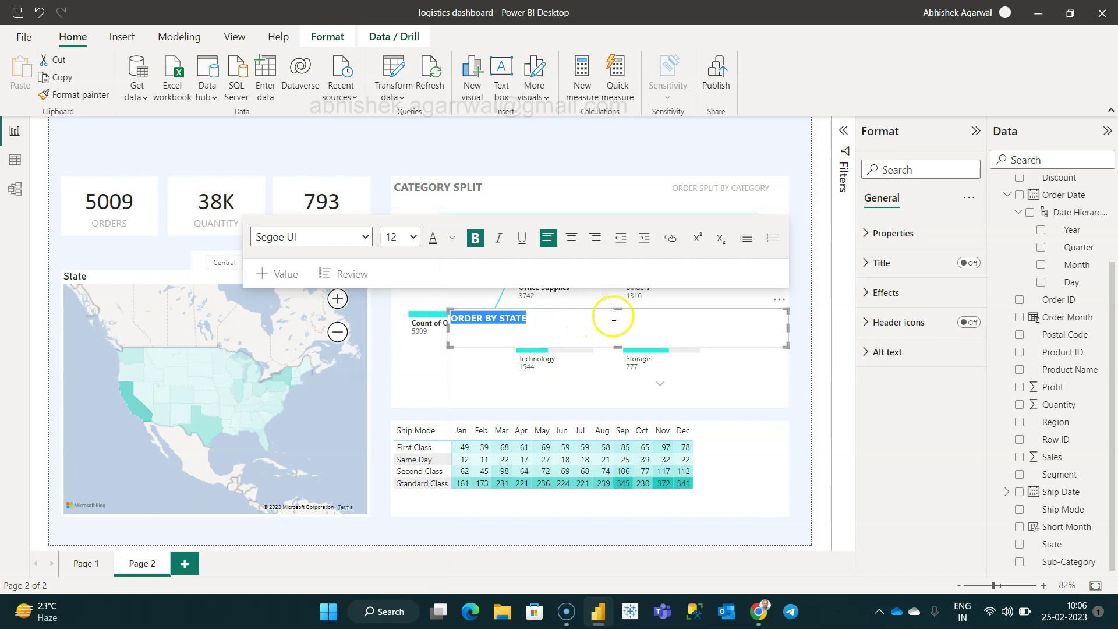
click(411, 238)
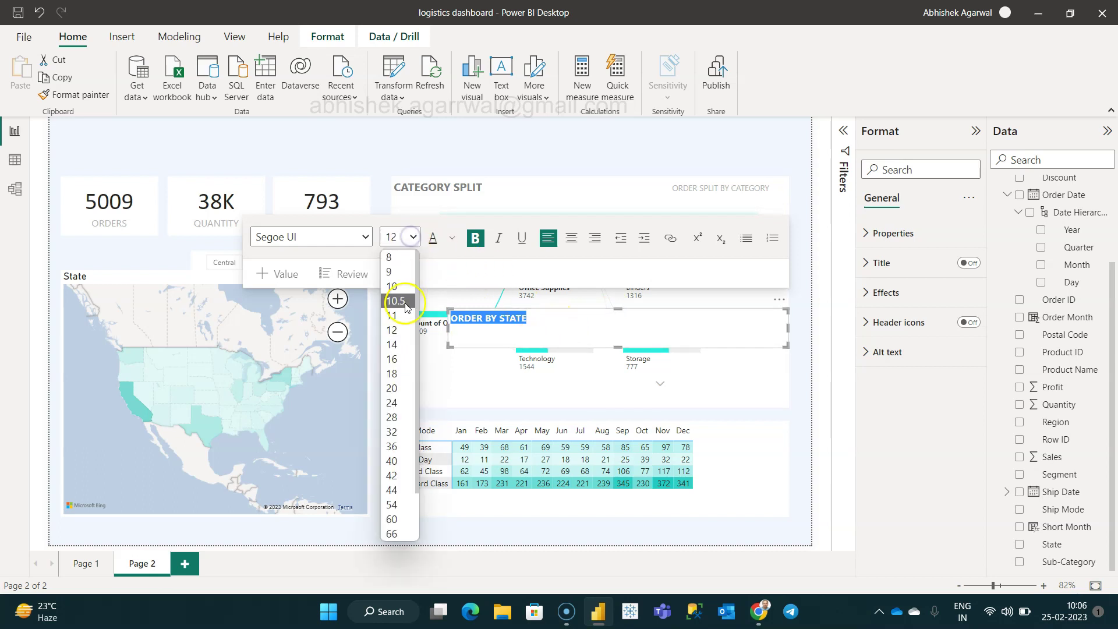
click(404, 348)
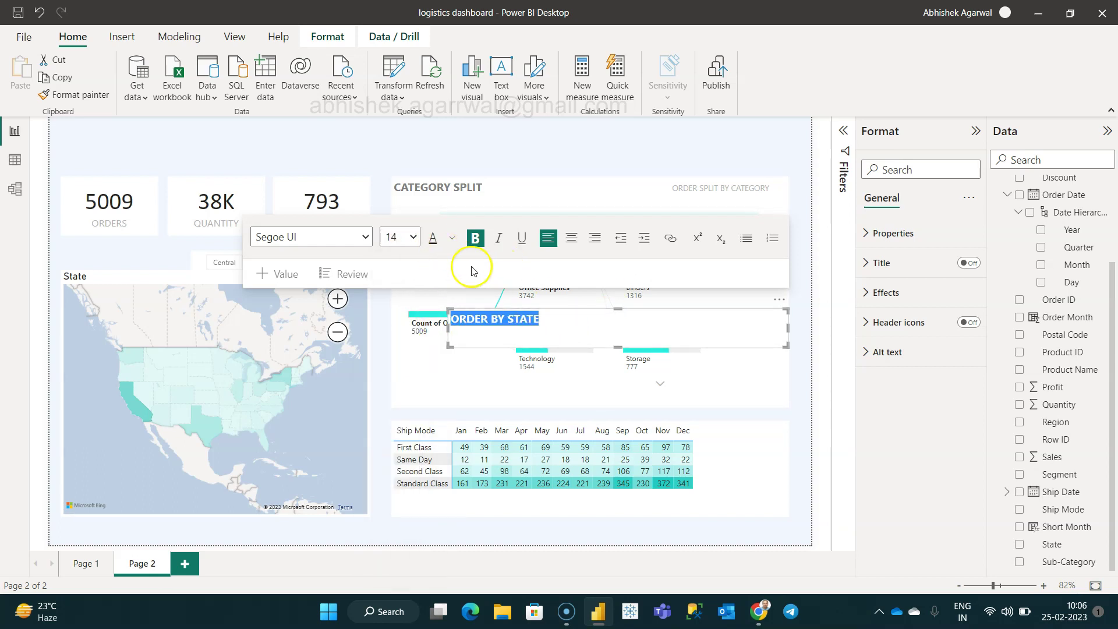
click(451, 238)
click(466, 362)
click(305, 312)
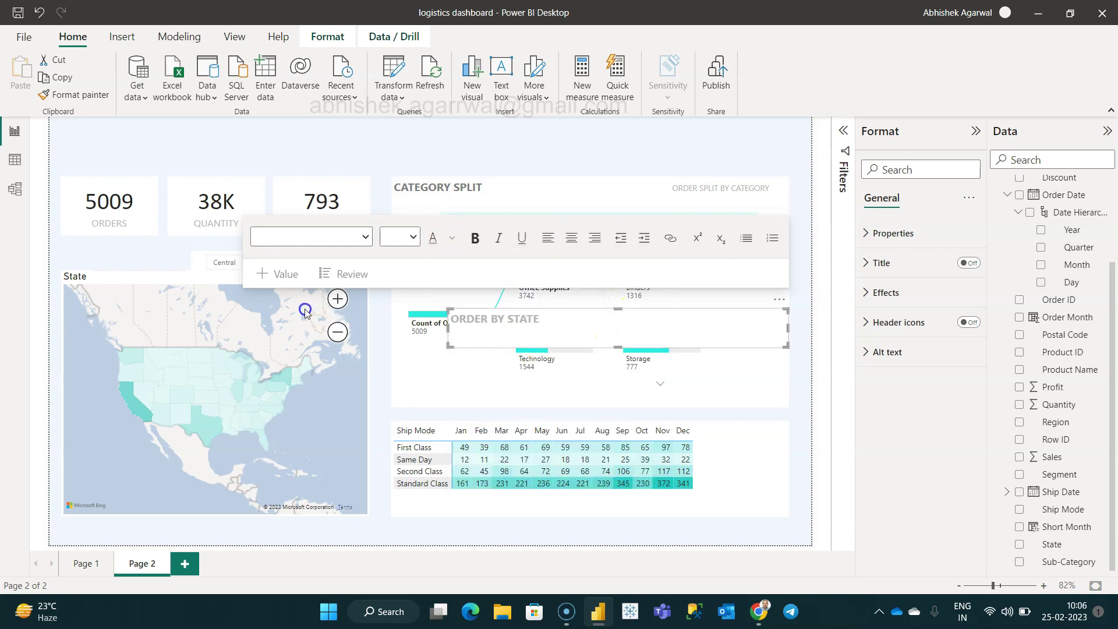
Place the ORDER BY STATE text box above the map and resize it to fit beside the Region slicer
click(593, 311)
drag(593, 313, 223, 266)
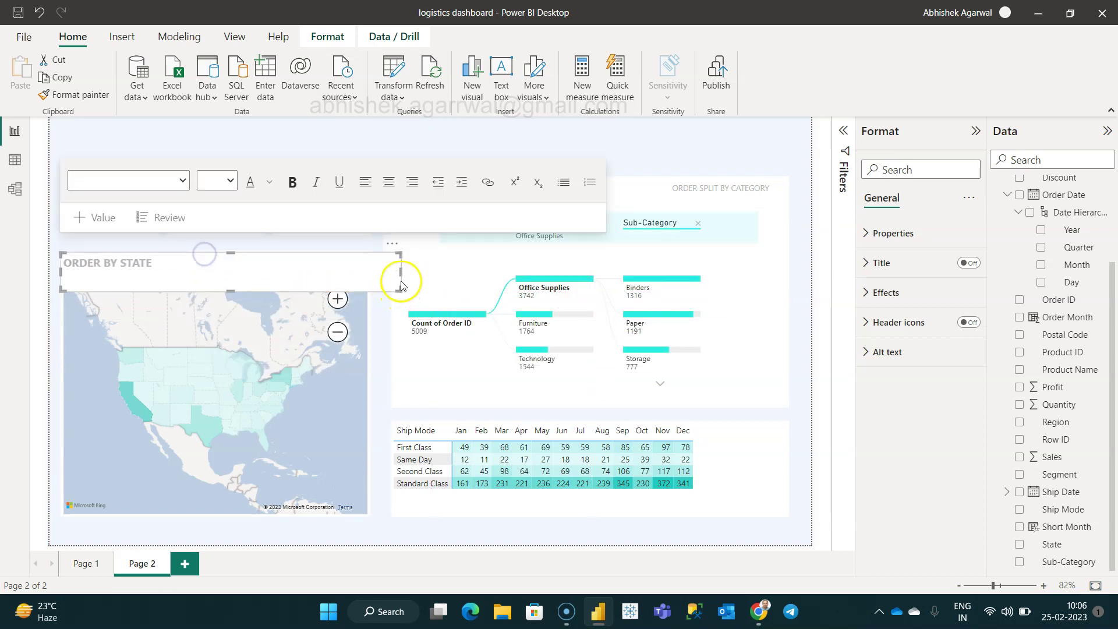
drag(398, 270, 191, 274)
drag(125, 291, 127, 251)
click(126, 257)
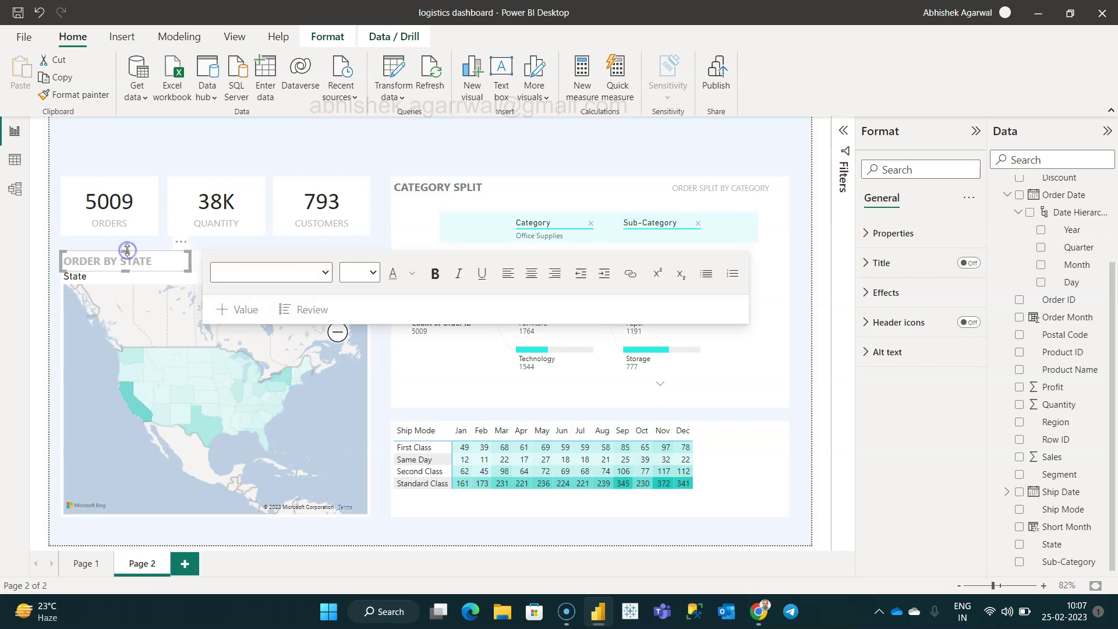
click(68, 245)
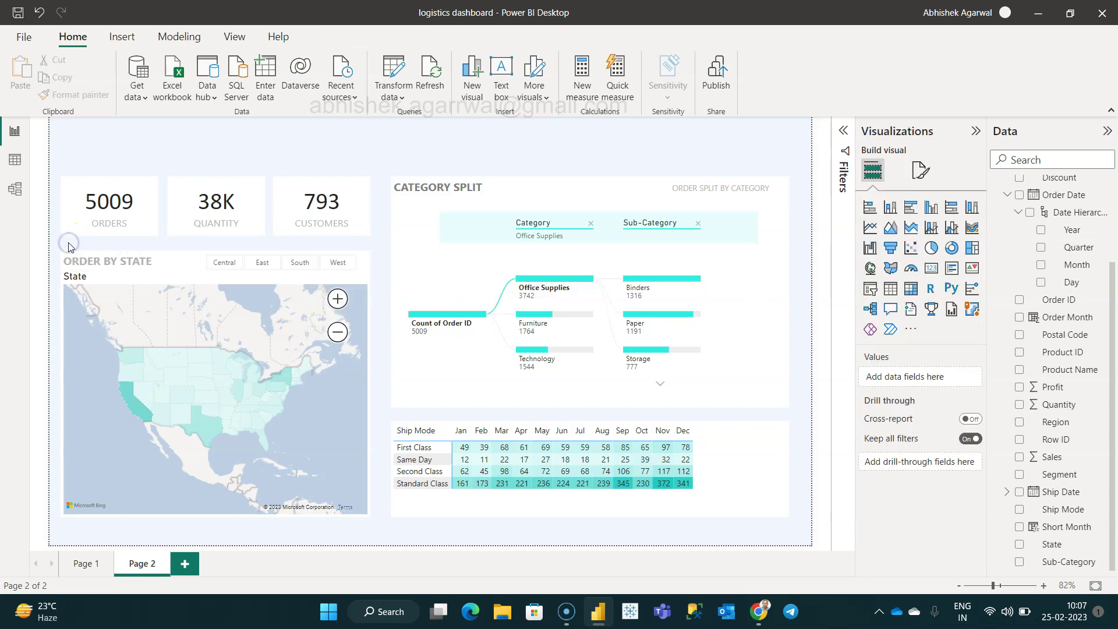
Turn off the state map's own title and change the text box heading to ORDERS BY STATE
click(114, 283)
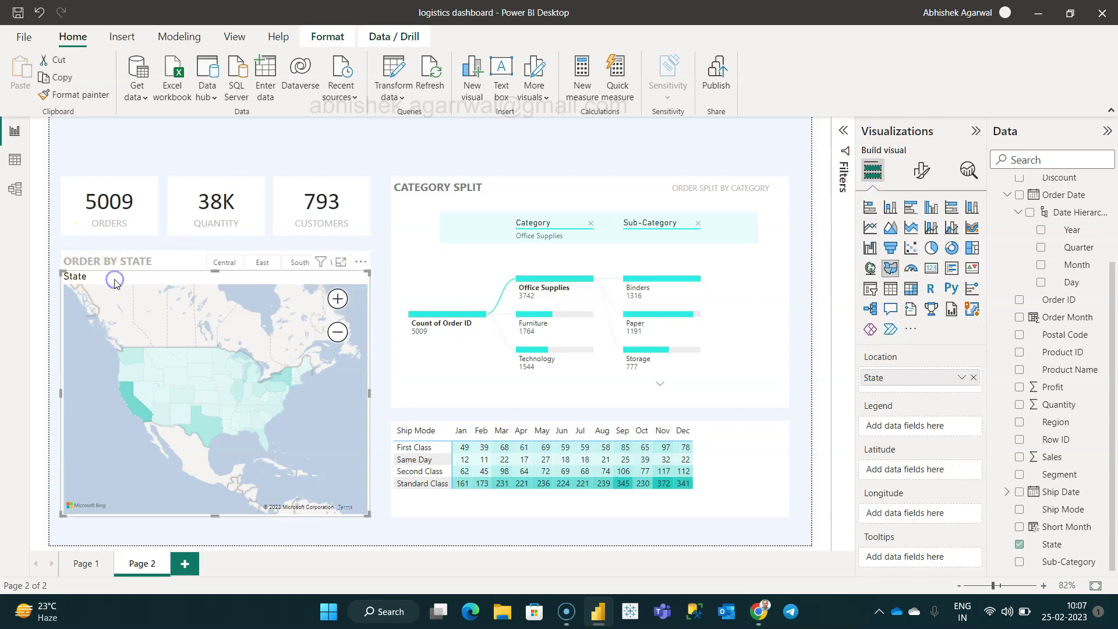
click(921, 170)
click(921, 236)
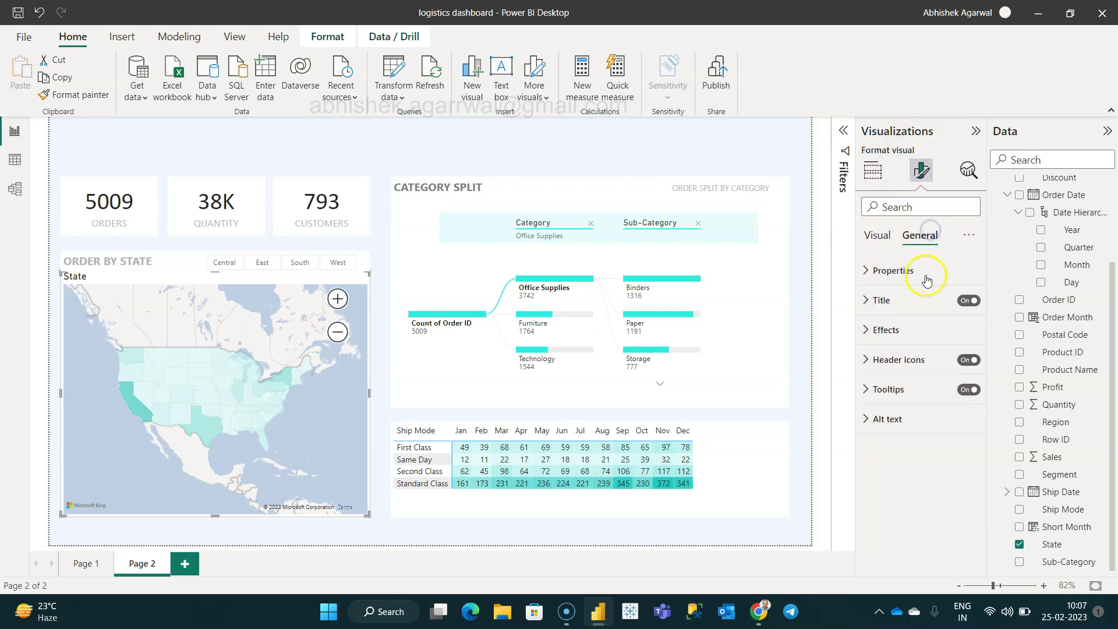
click(968, 300)
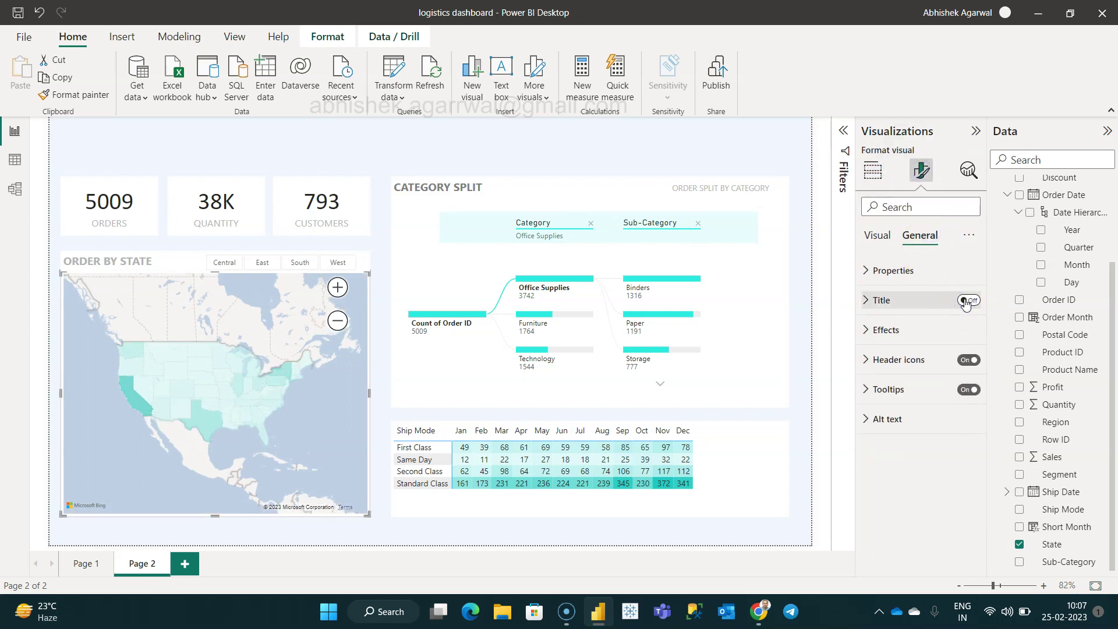
click(100, 260)
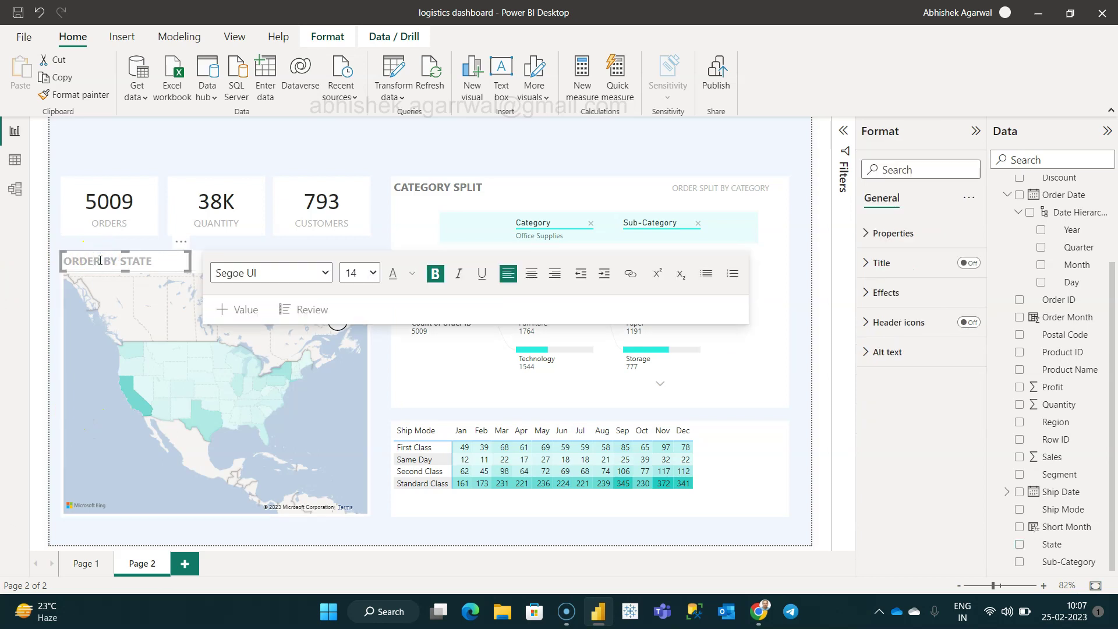
click(76, 243)
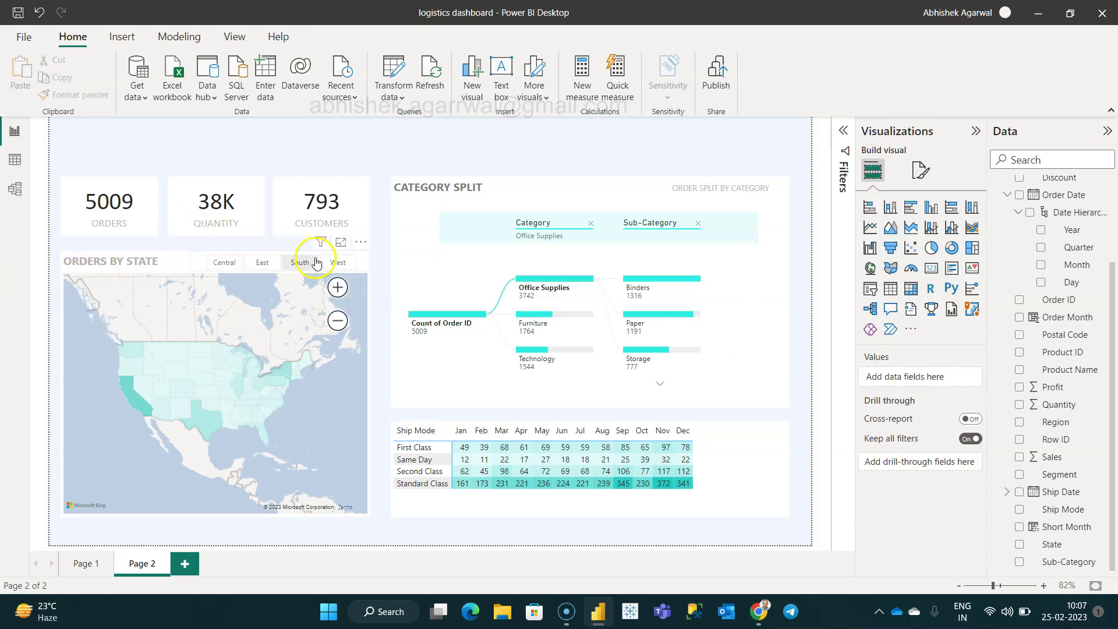
Edit the Region slicer's interactions so that it does not filter the Orders, Quantity and Customers cards
click(360, 263)
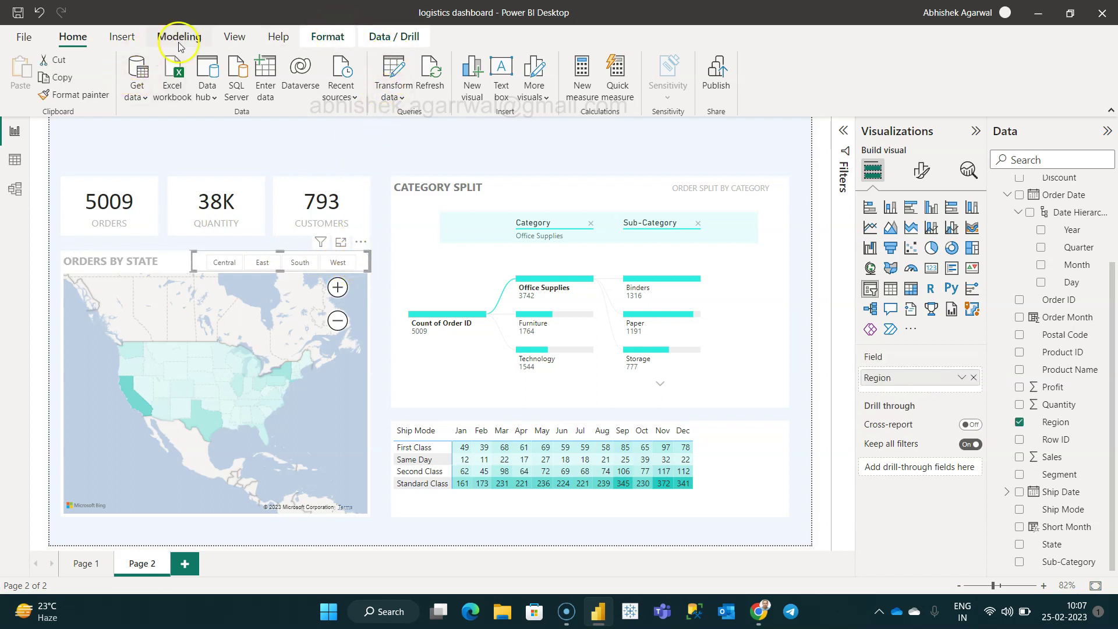
click(327, 37)
click(32, 74)
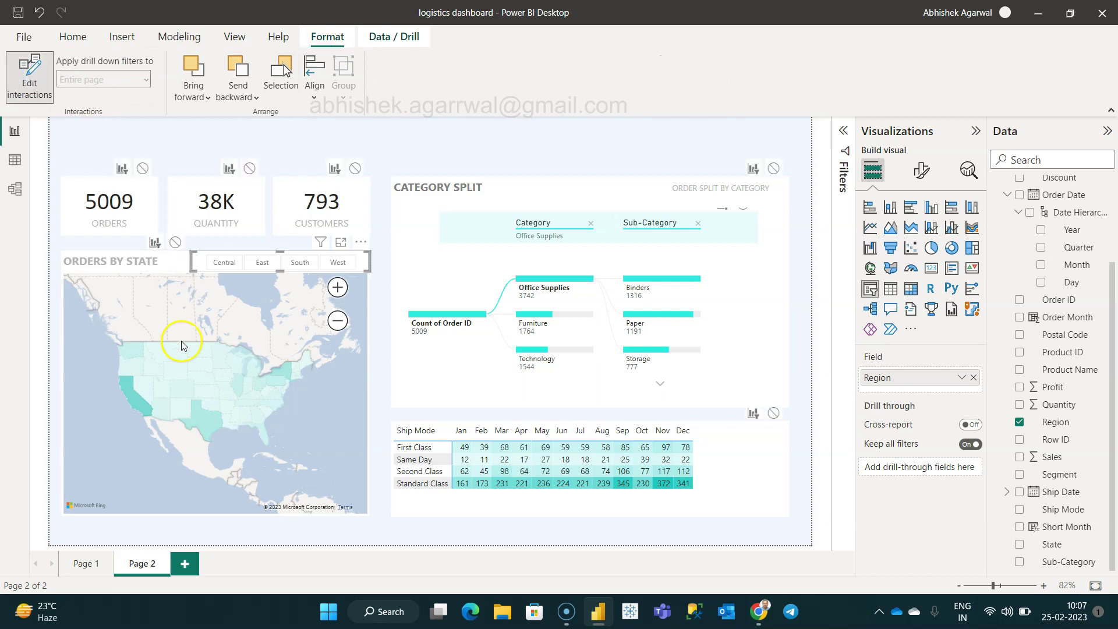
click(143, 169)
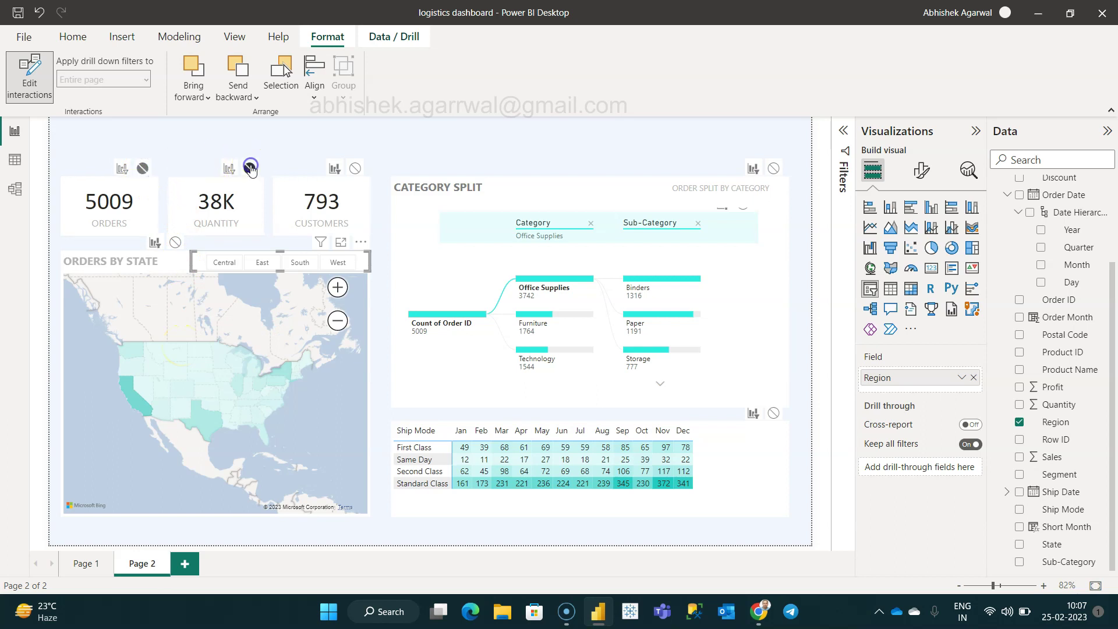
click(355, 168)
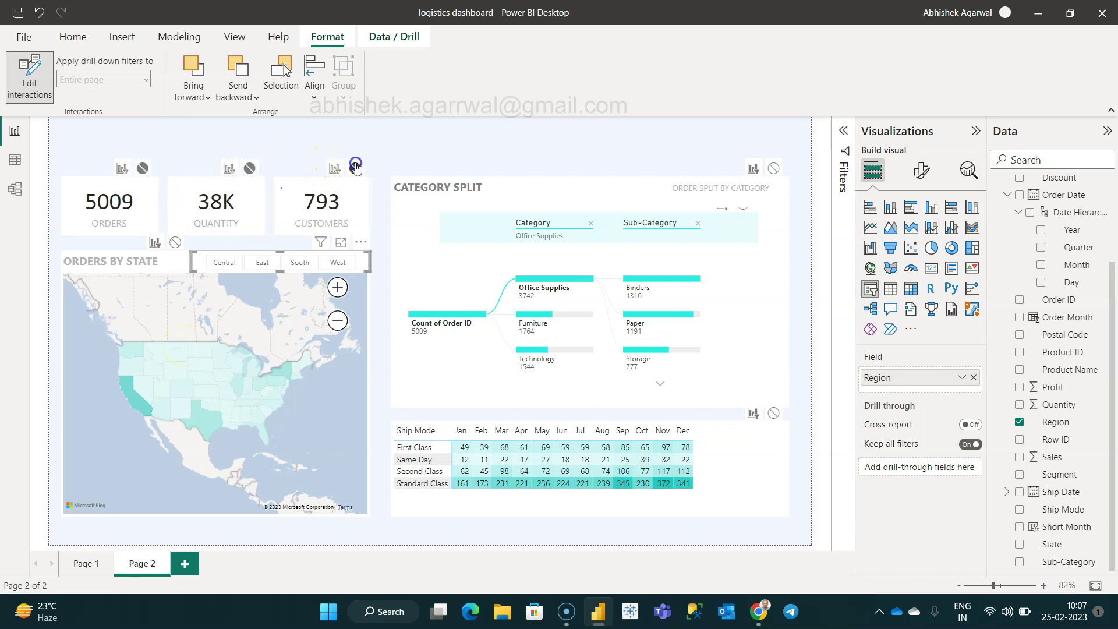
Try to stop the Region slicer from filtering the Category Split panel and check it with the Central, East and South regions
click(775, 168)
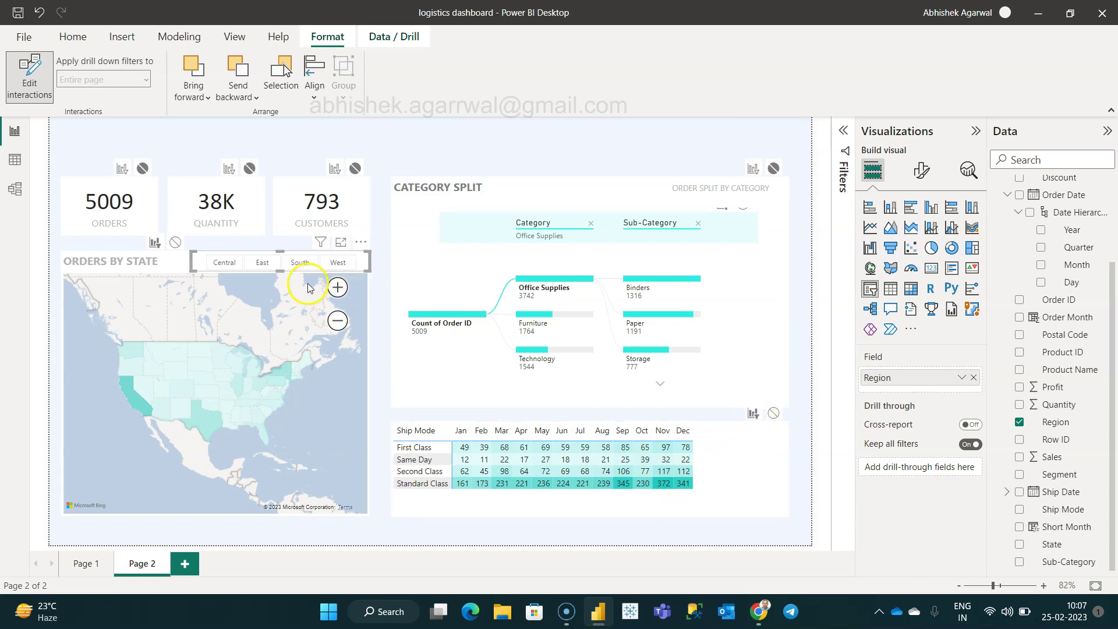
click(26, 76)
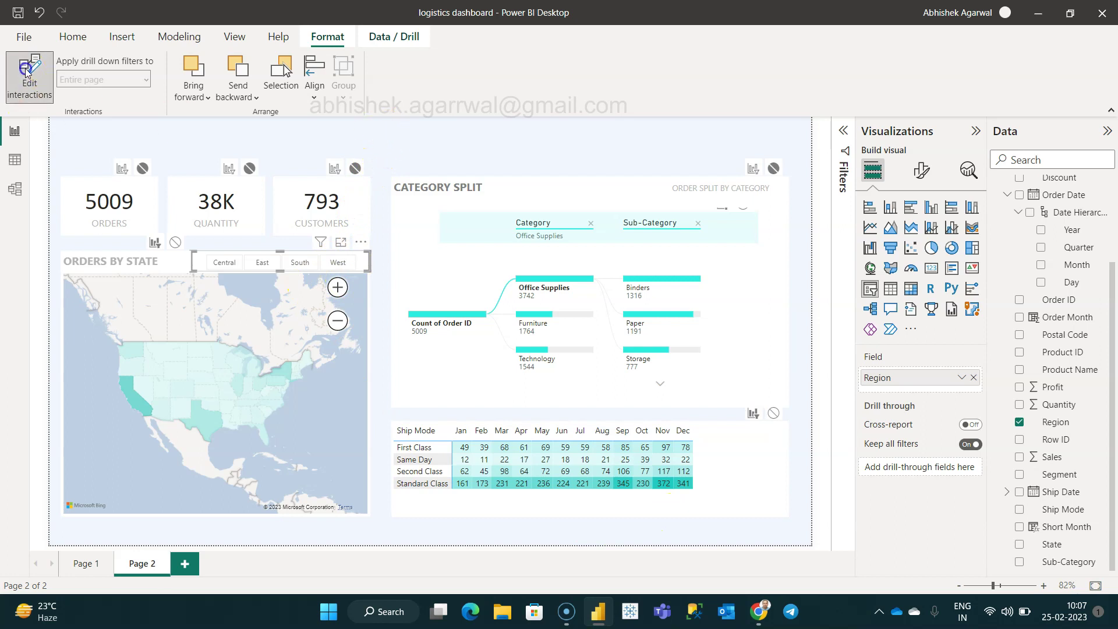
click(226, 263)
click(261, 263)
click(294, 263)
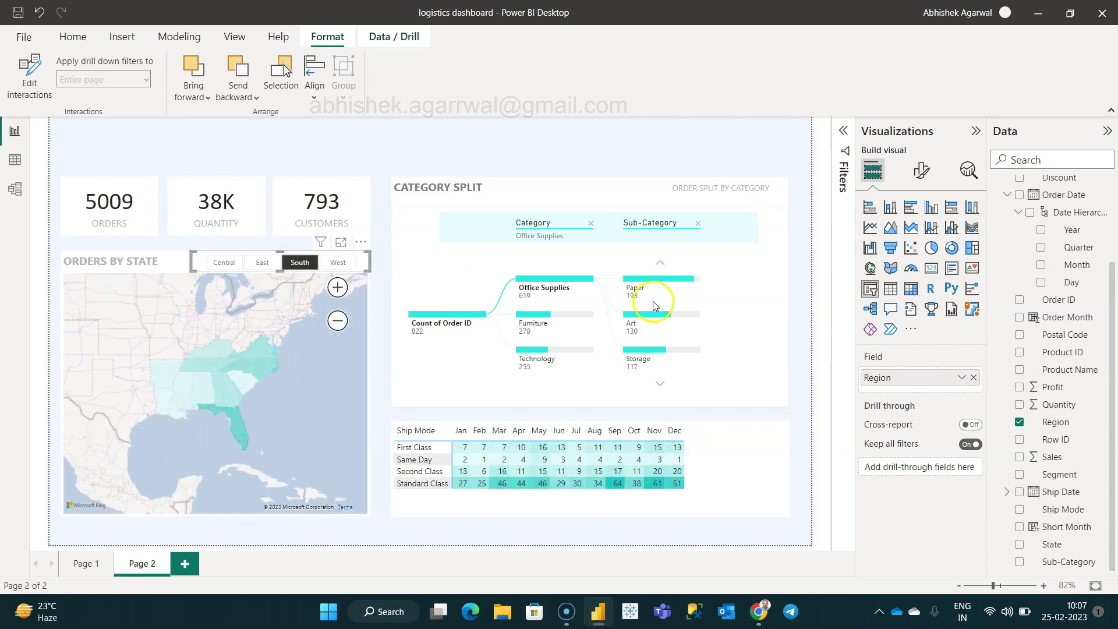
click(27, 85)
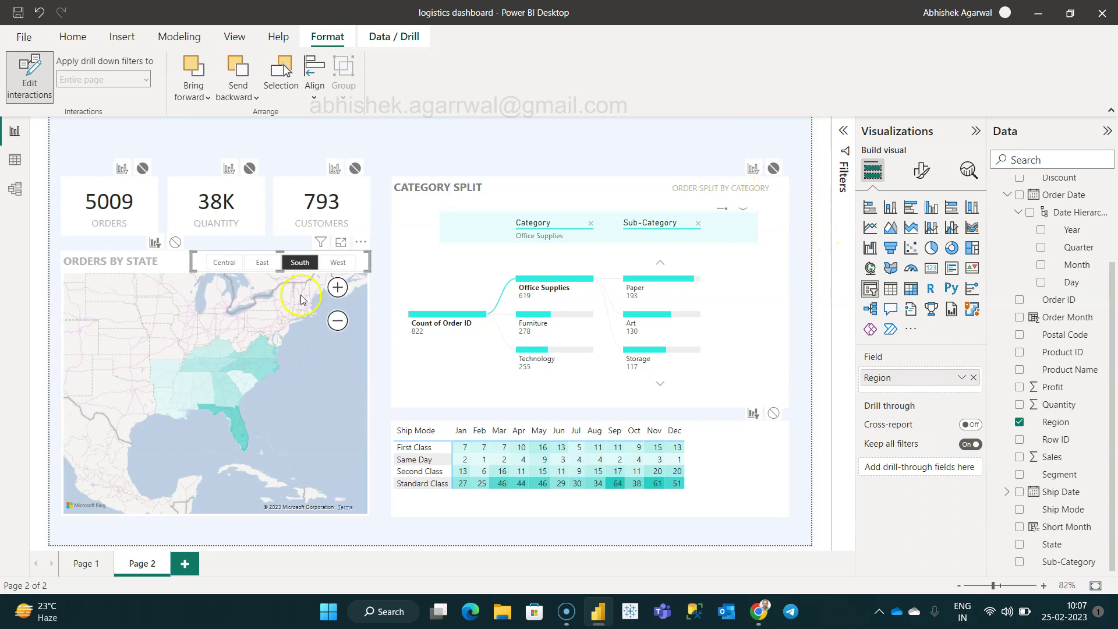
Filter the page by West, Central, East and South in turn to check which visuals respond to the Region slicer
click(336, 264)
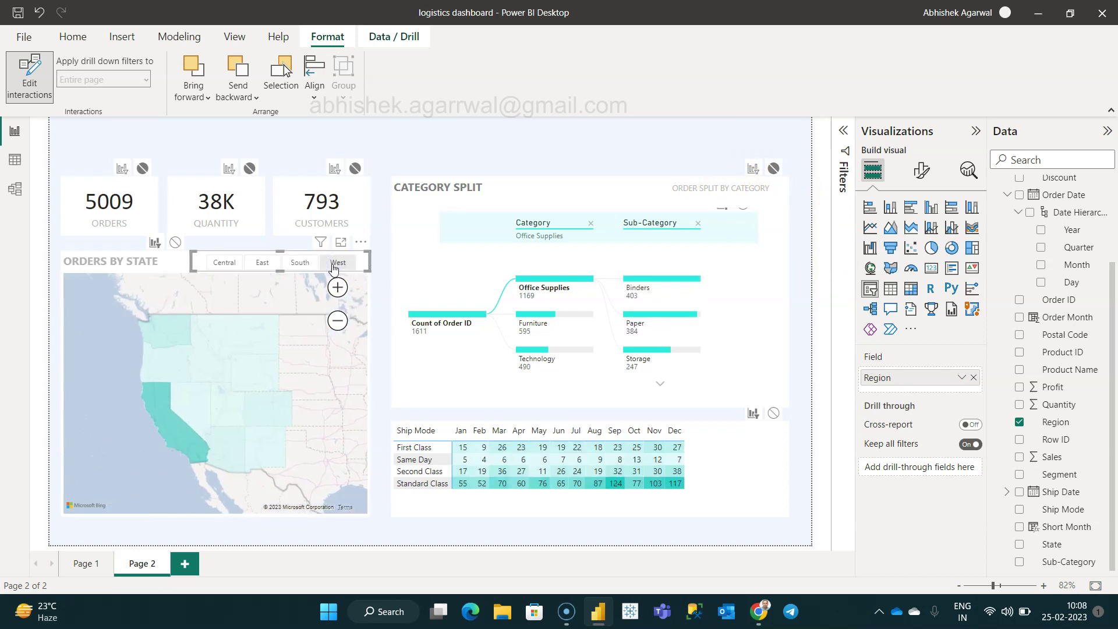
click(313, 271)
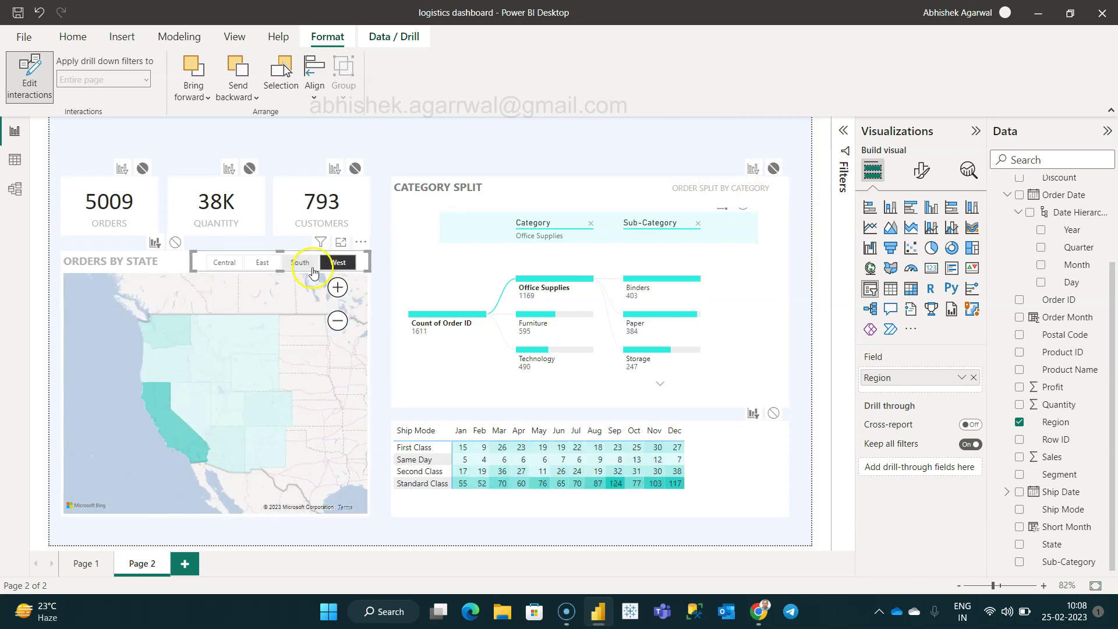
click(225, 265)
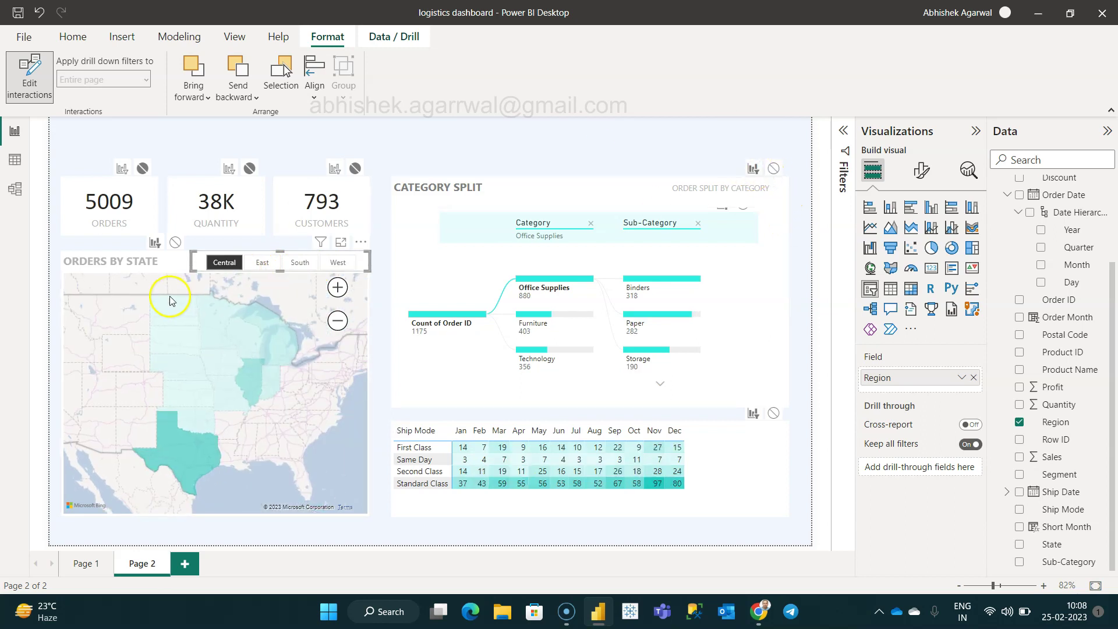
click(252, 266)
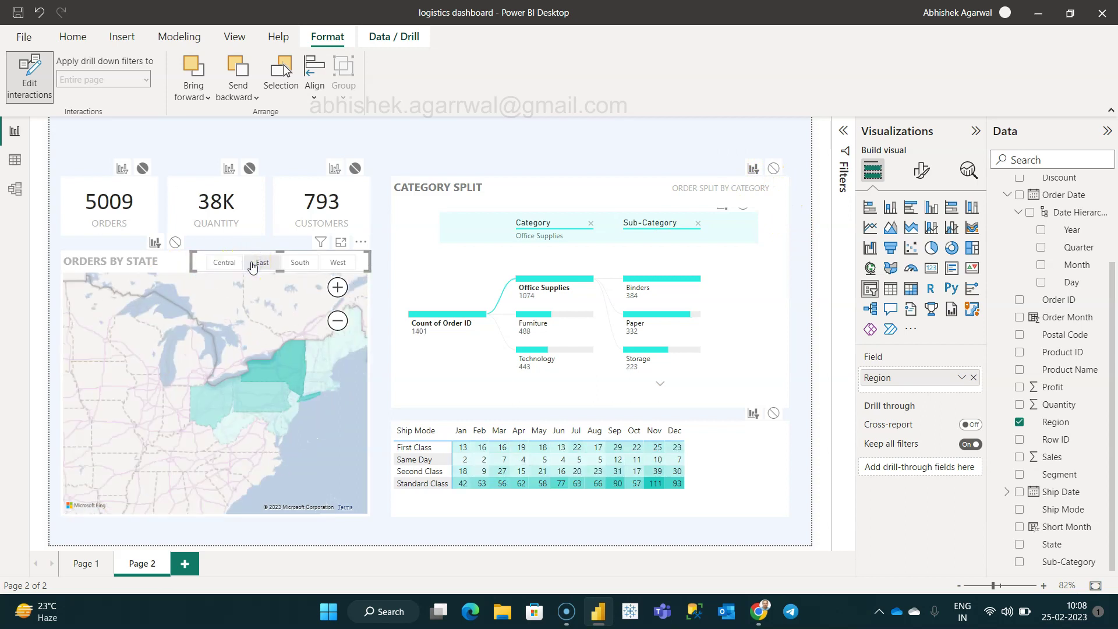
click(299, 264)
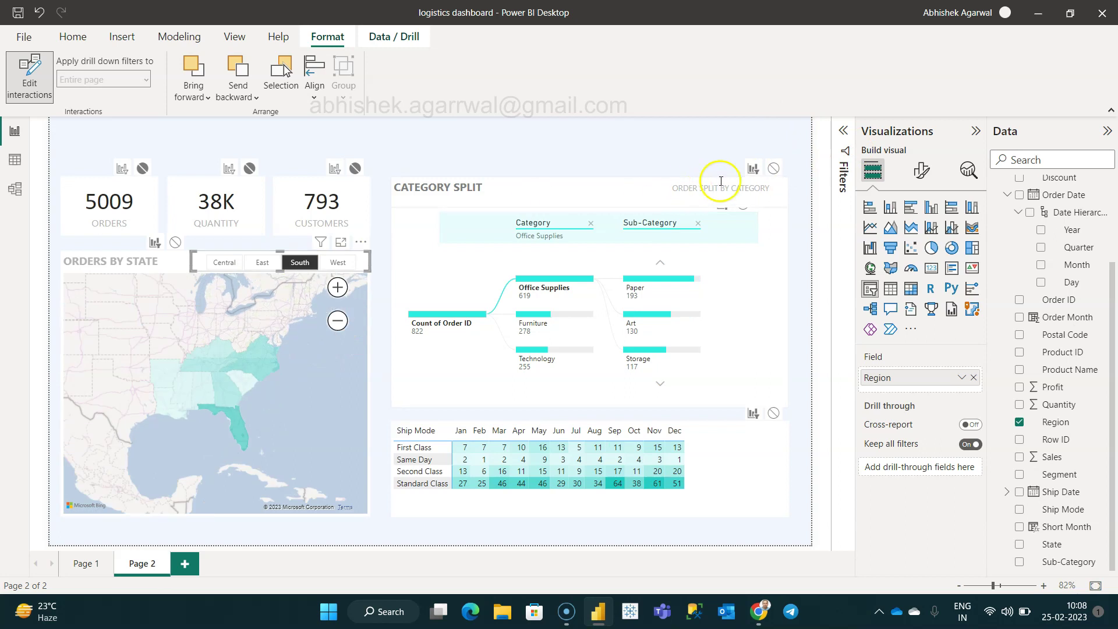
Set the Region slicer's interaction with the Category Split background to None and test all four regions, ending on West
click(775, 169)
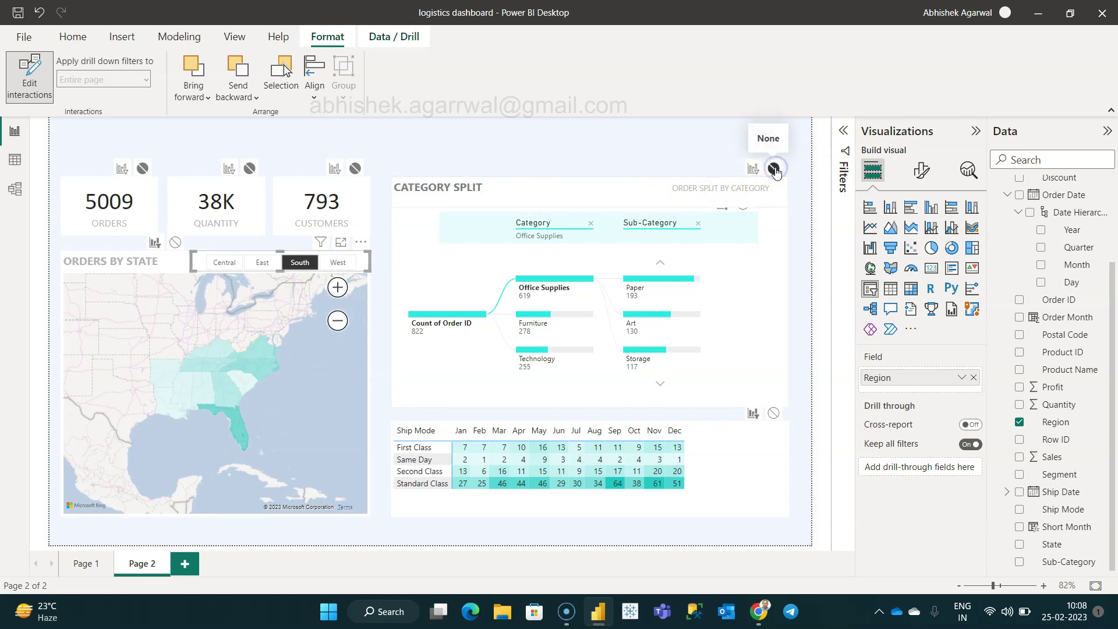
click(339, 265)
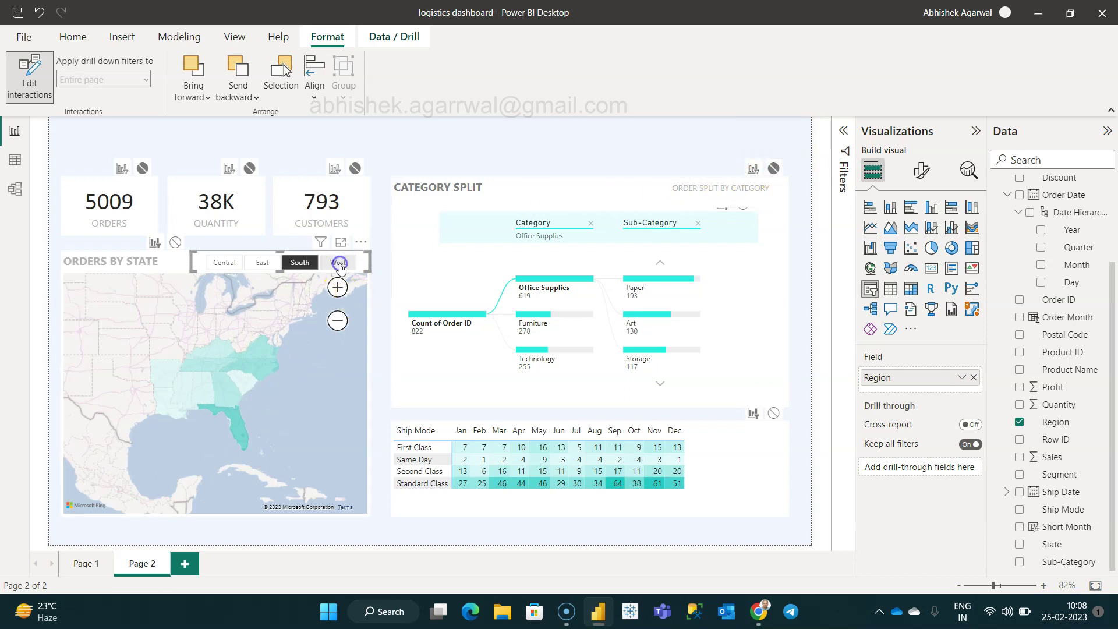
click(229, 265)
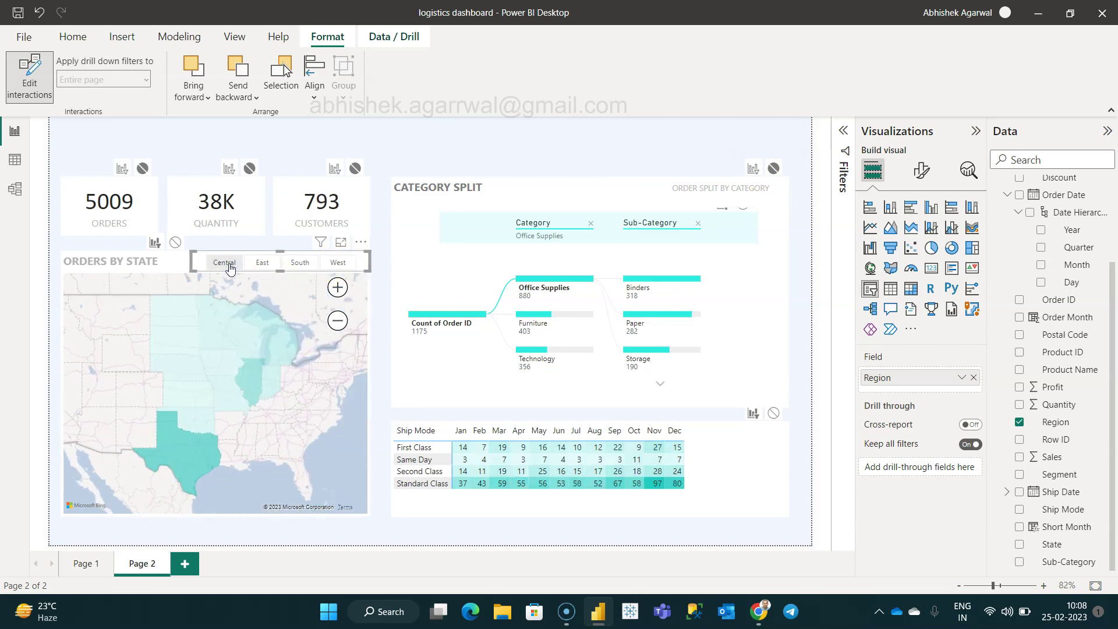
click(262, 263)
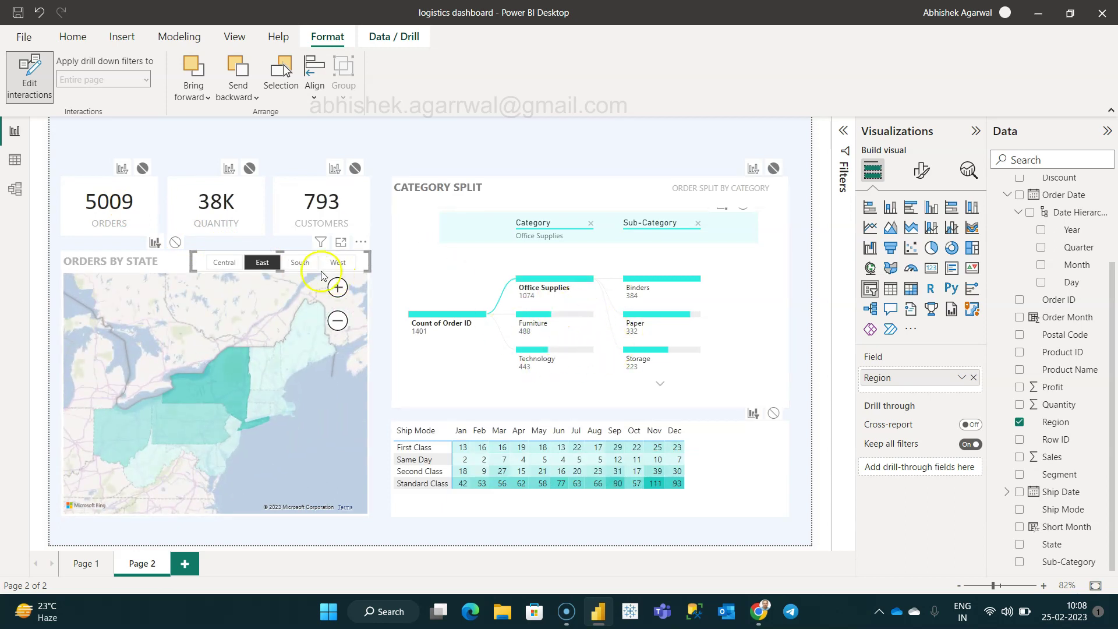
click(301, 265)
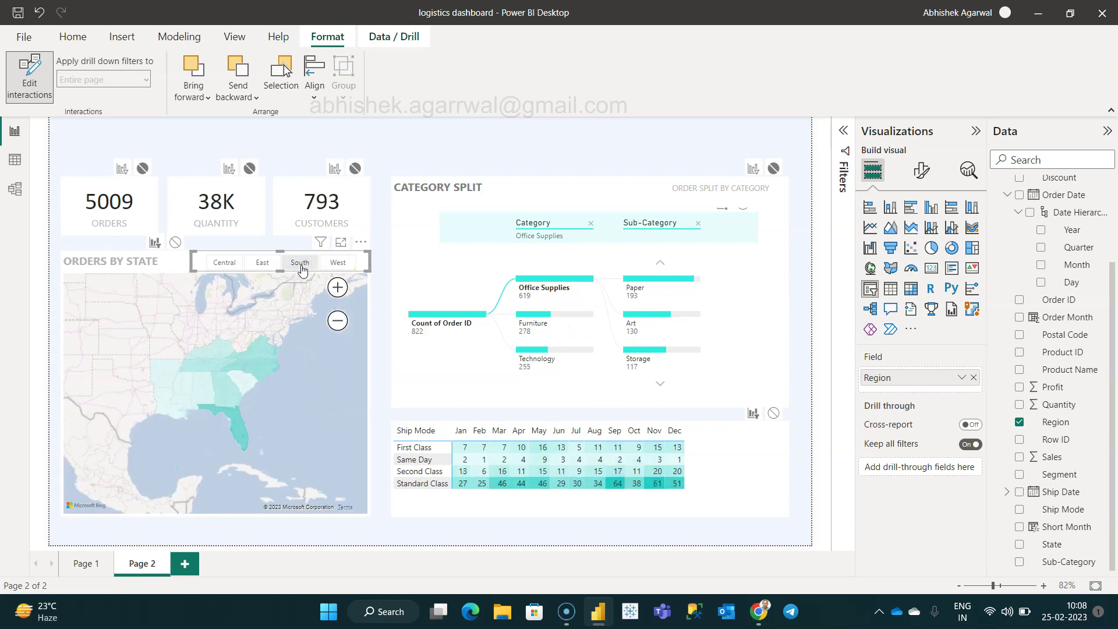
click(337, 263)
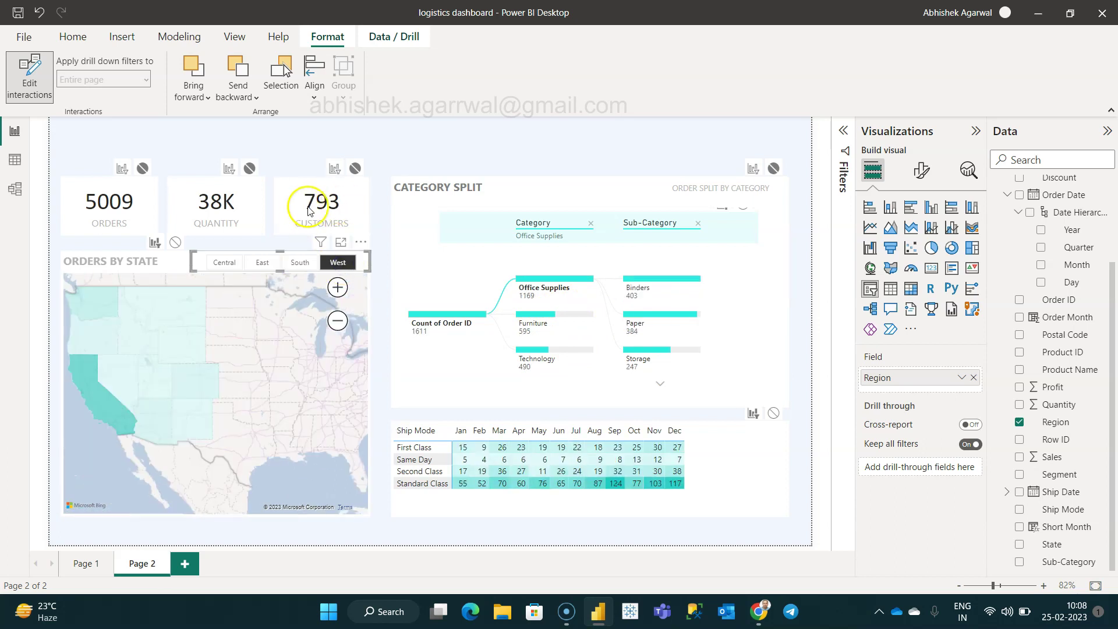
Compare with Page 1 by filtering its Region slicer by West, South and East, and clear that selection
click(85, 564)
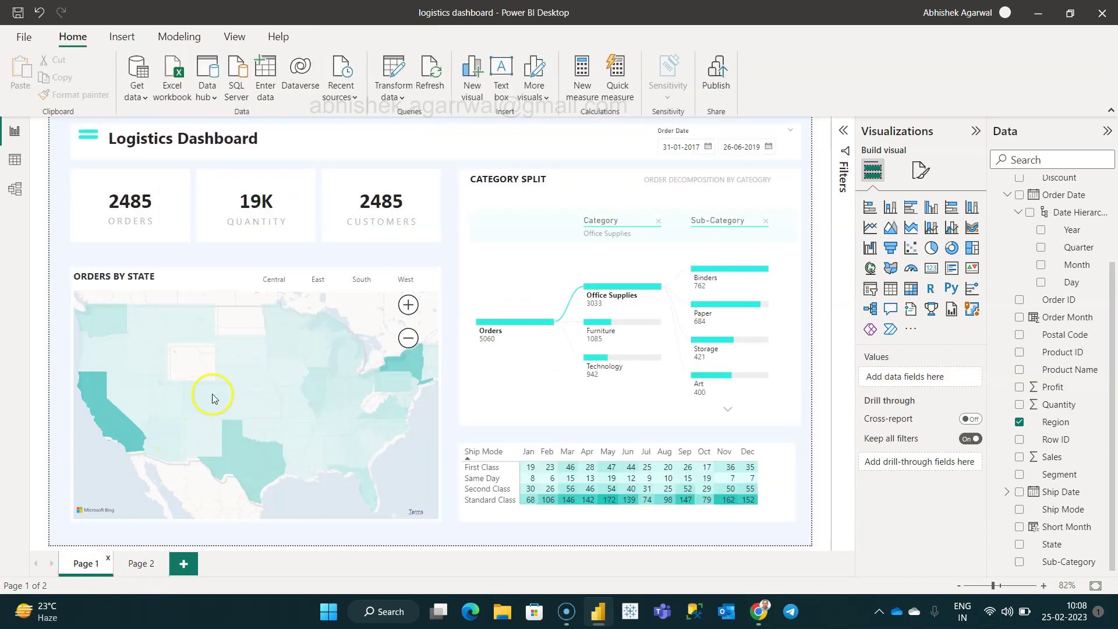
click(406, 282)
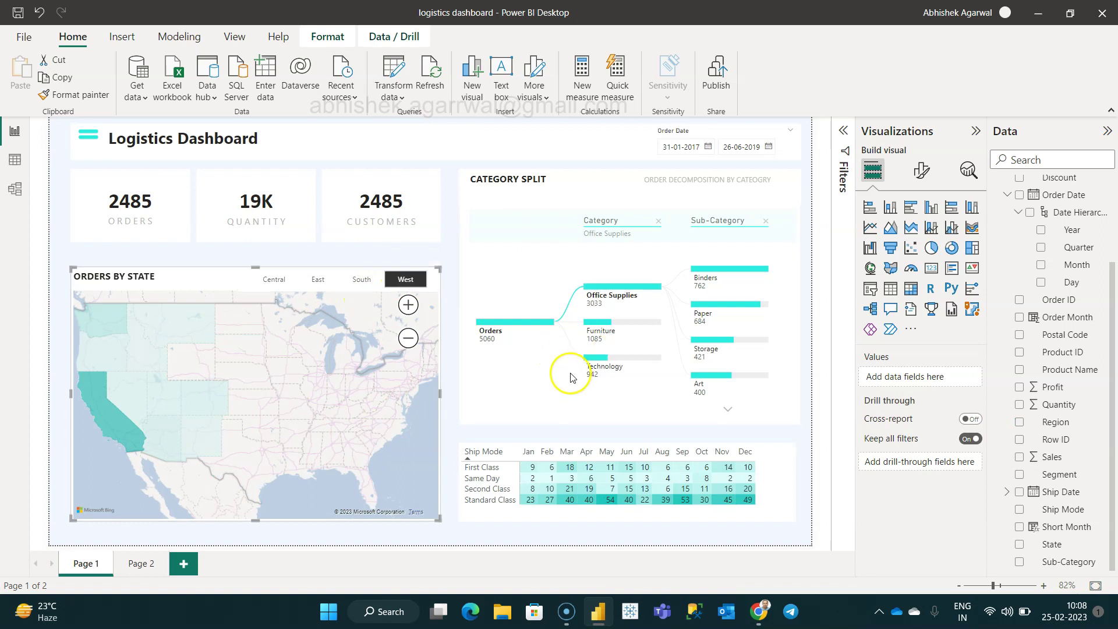
click(362, 281)
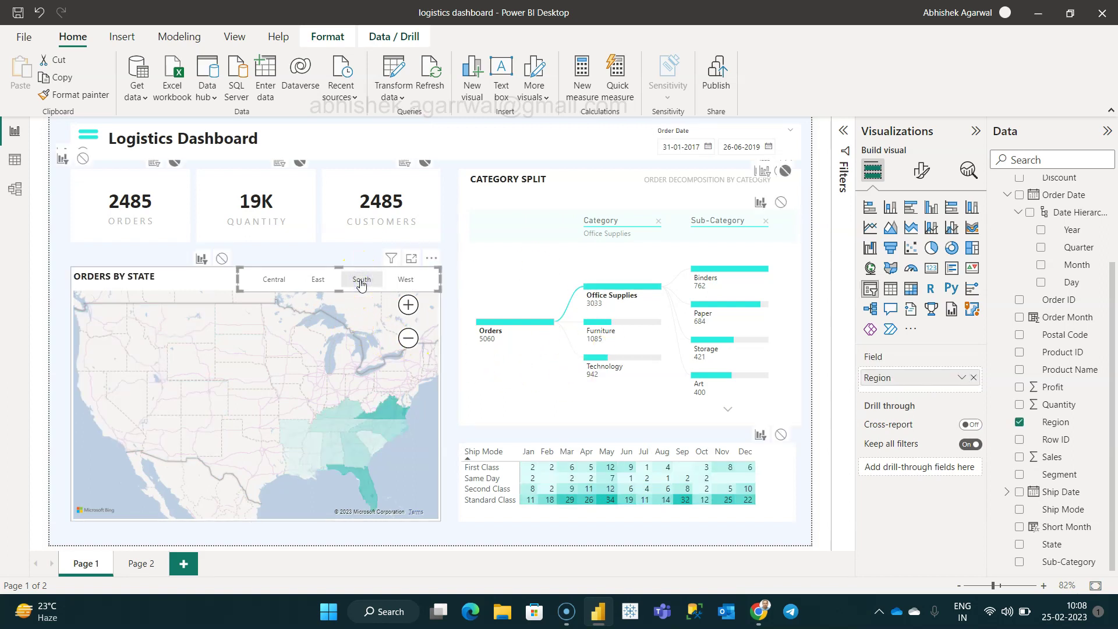
click(319, 280)
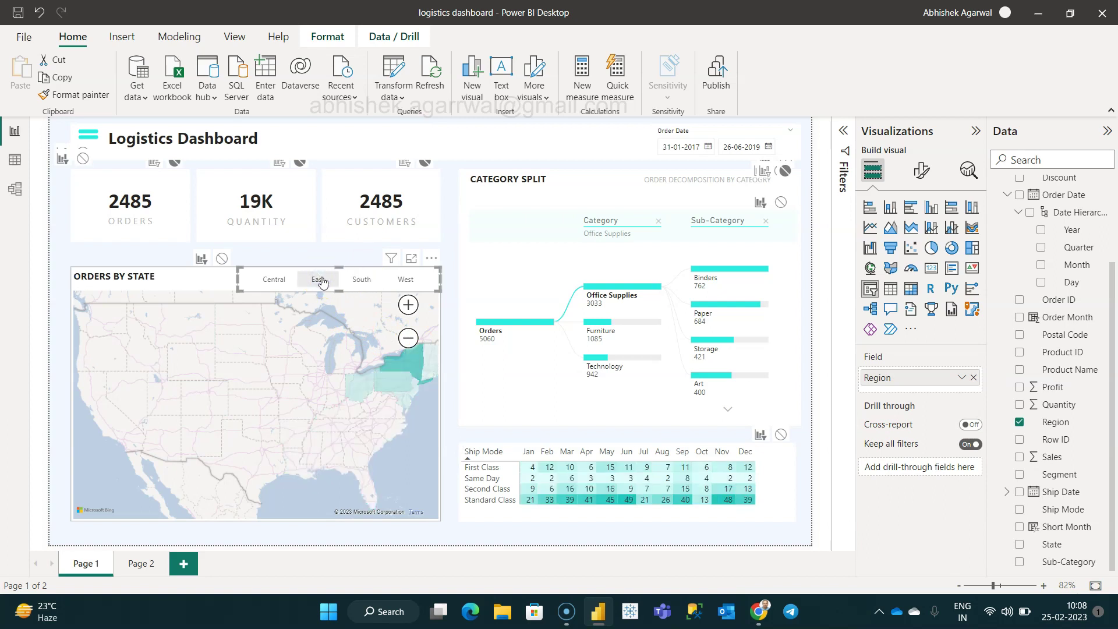
click(782, 201)
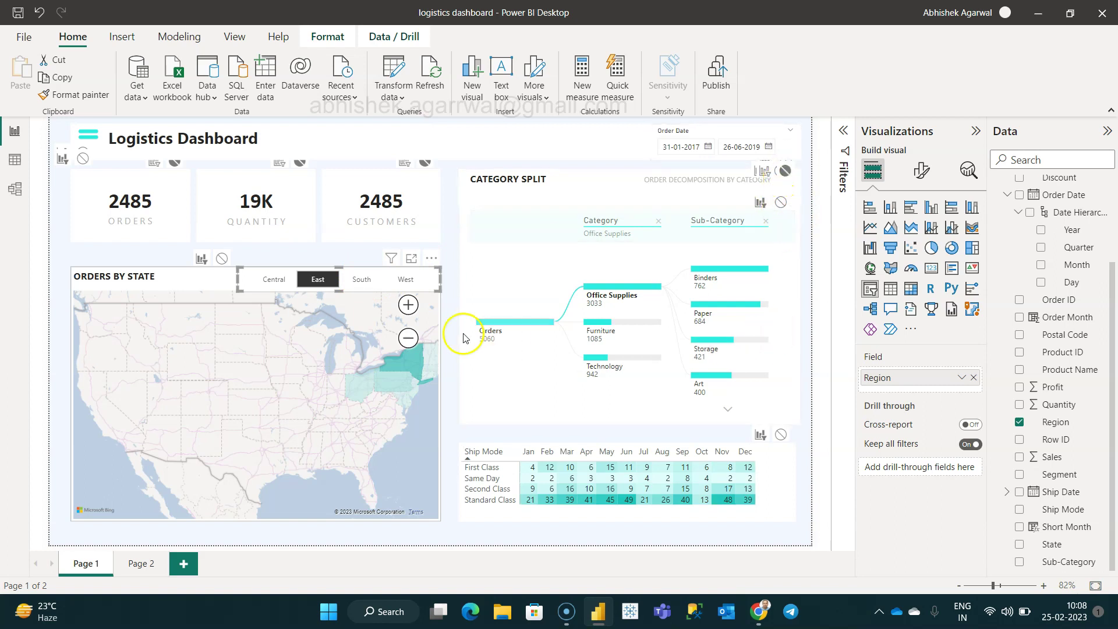
click(315, 281)
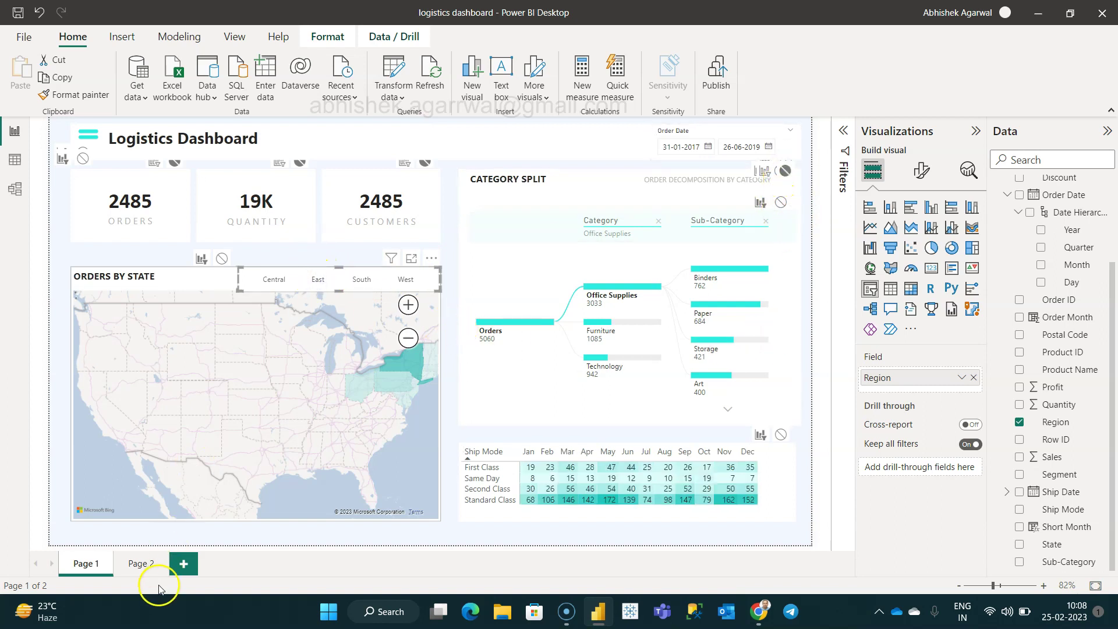
Return to Page 2 and clear the West selection from the Region slicer
click(133, 563)
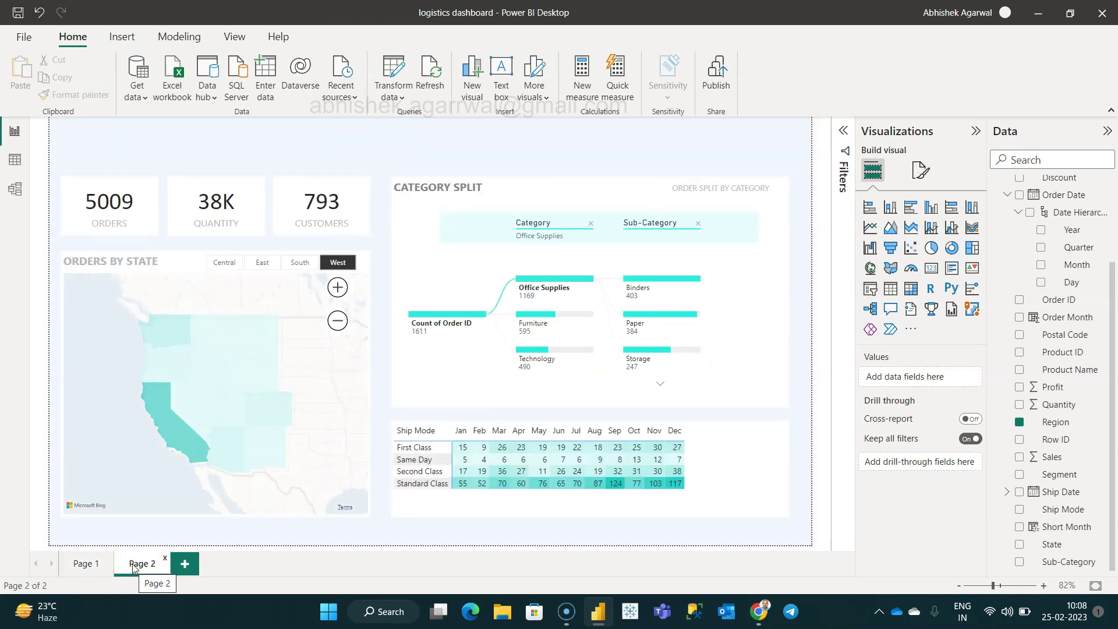
click(351, 264)
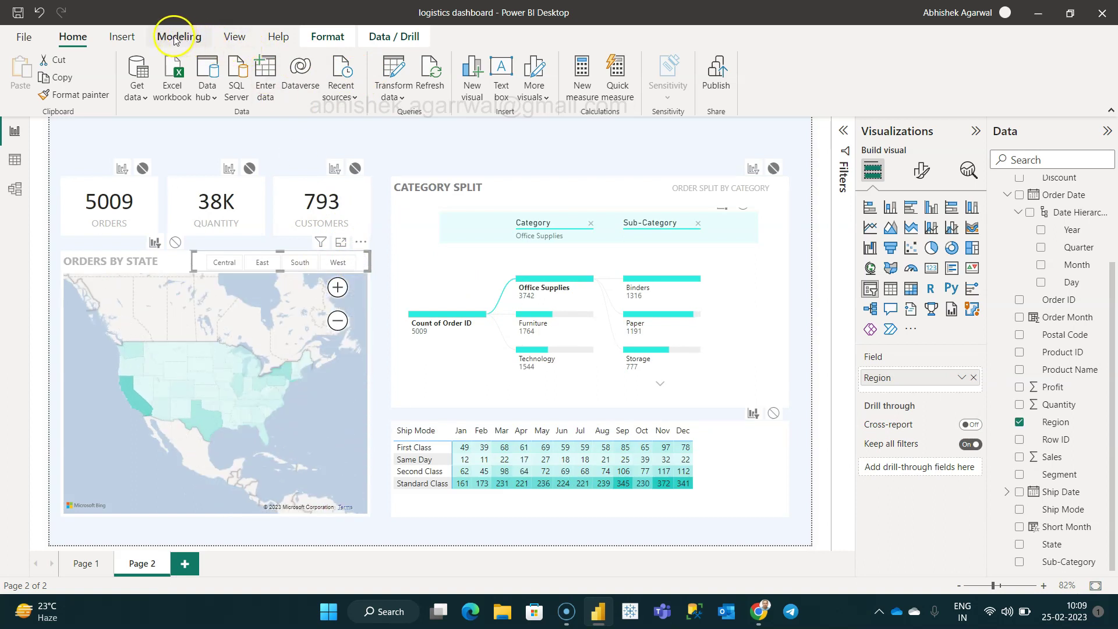
click(325, 36)
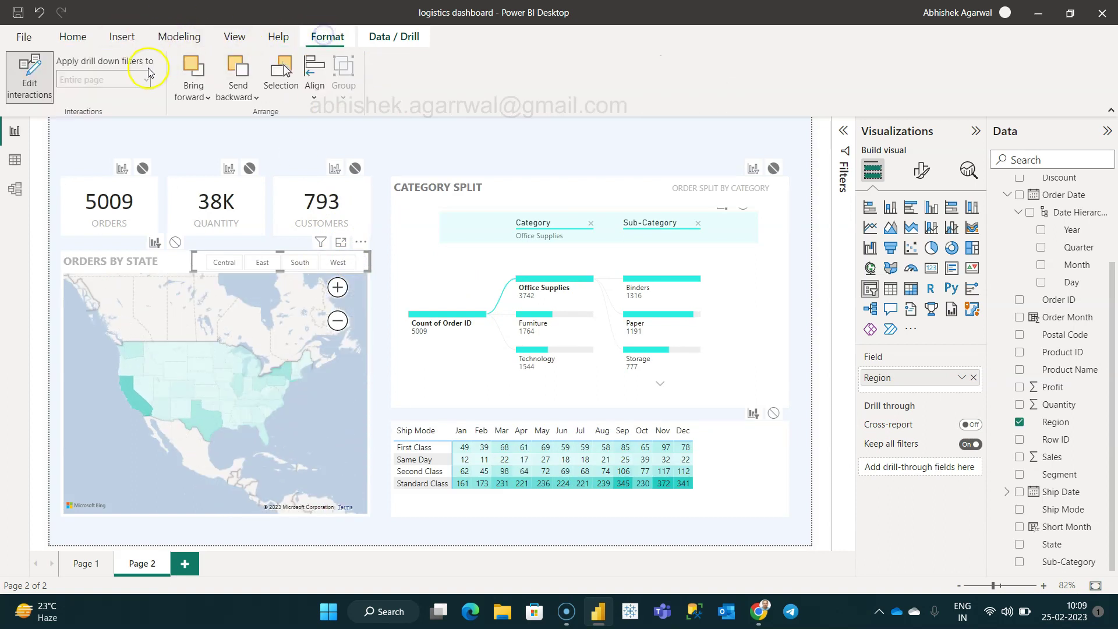
Shrink the decomposition tree from its upper edge so that it starts below the light blue band
click(771, 313)
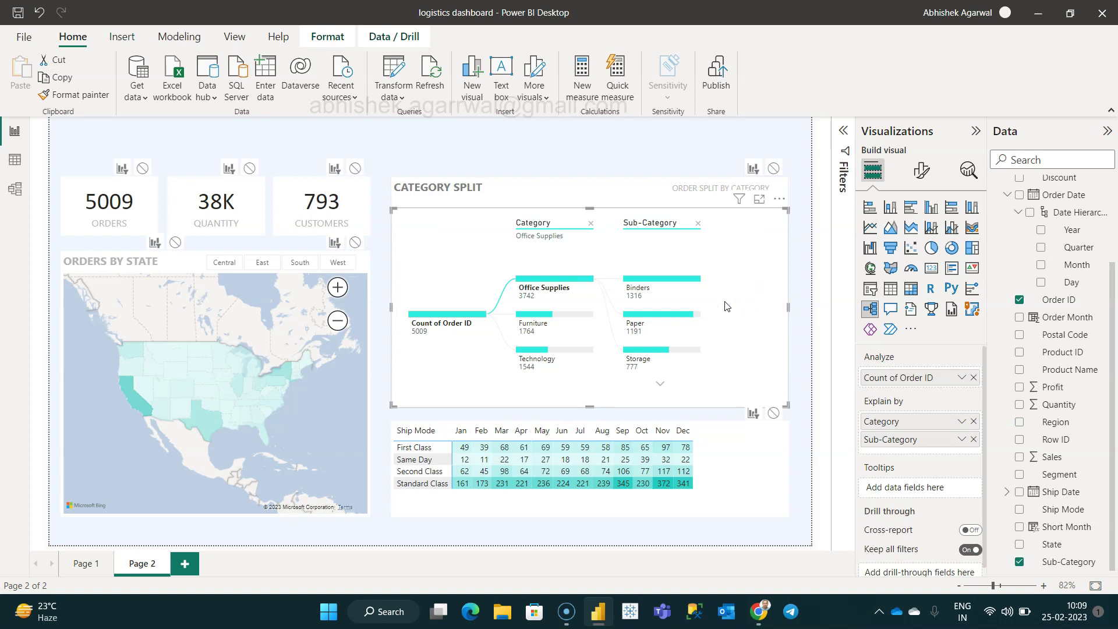
drag(589, 208, 593, 242)
drag(595, 250, 595, 250)
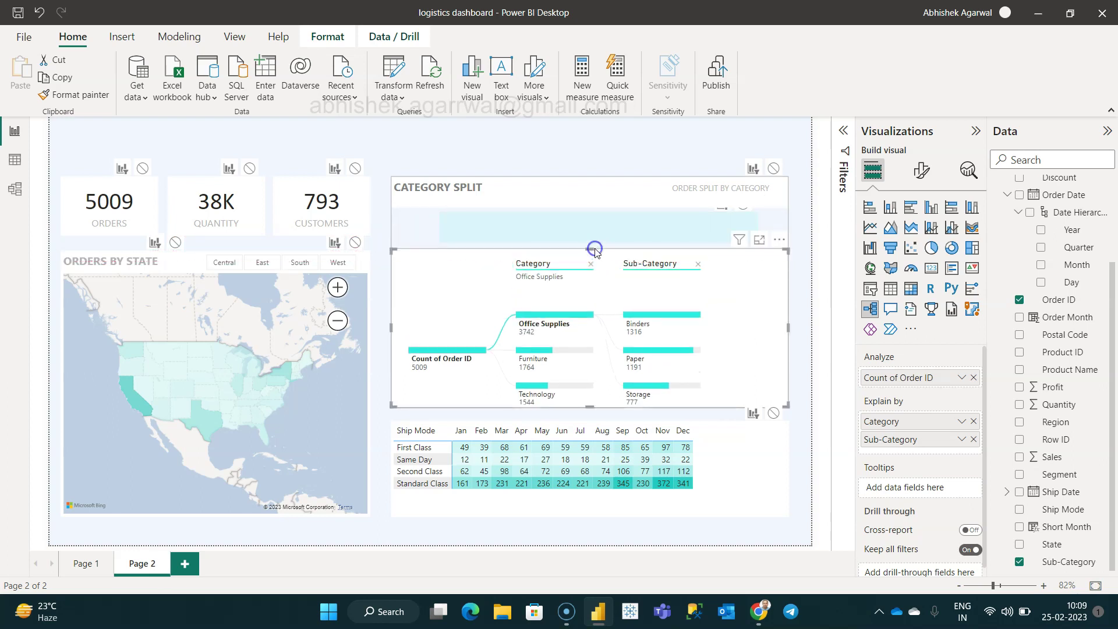
click(591, 250)
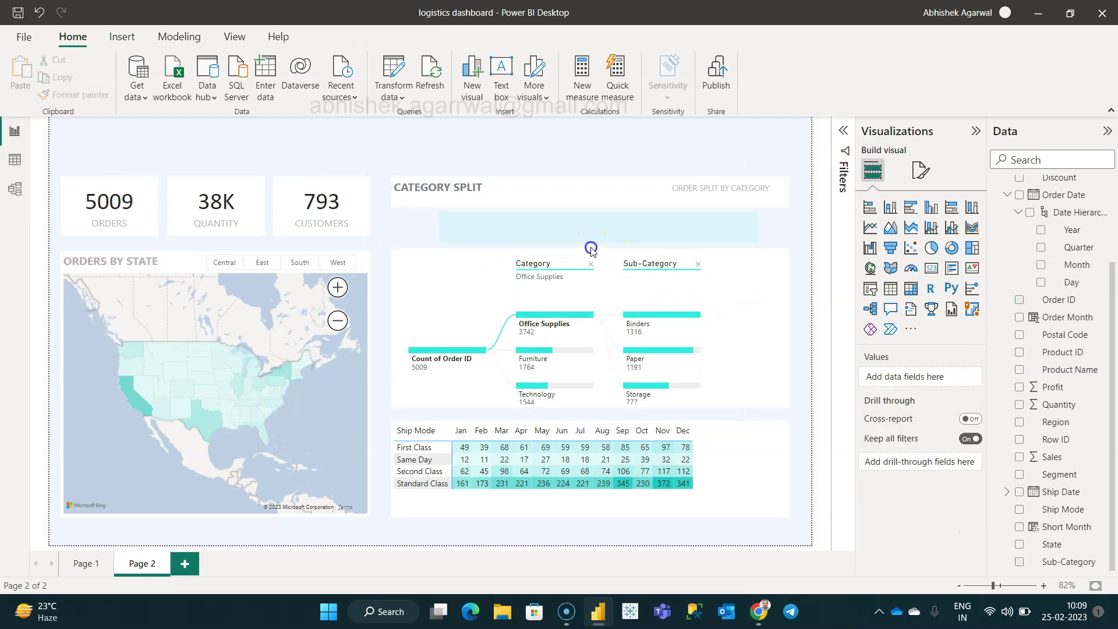
click(586, 257)
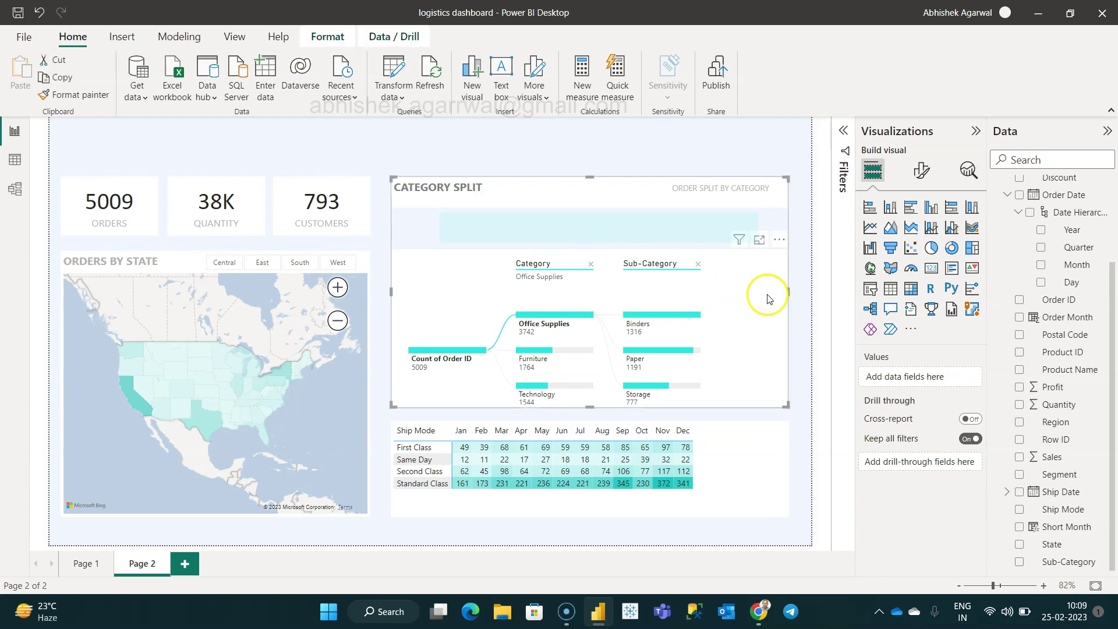
click(590, 249)
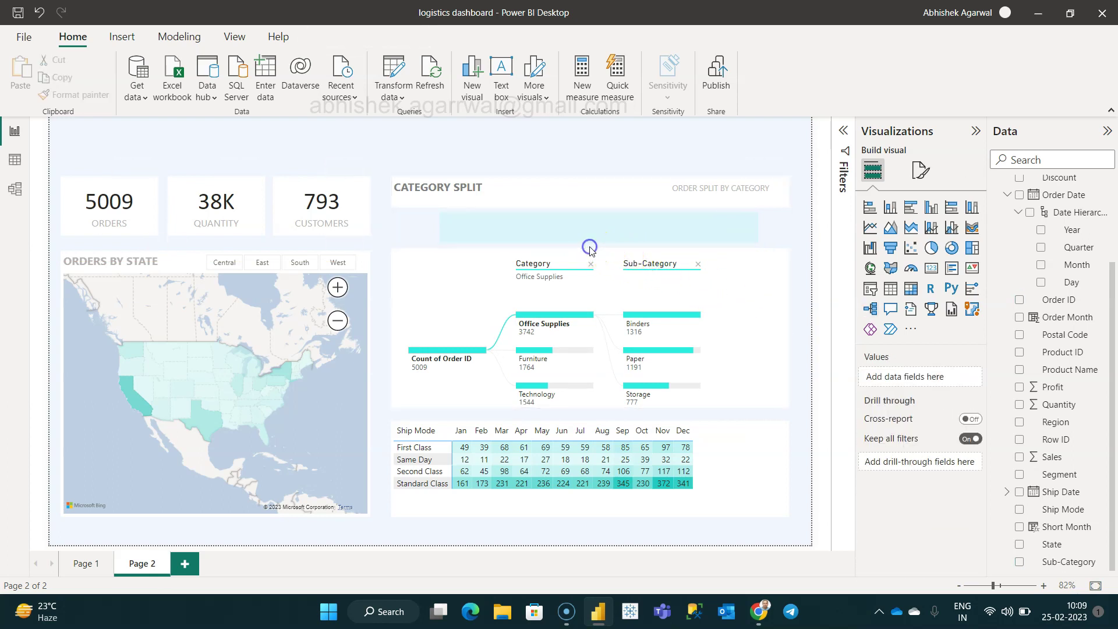
click(749, 307)
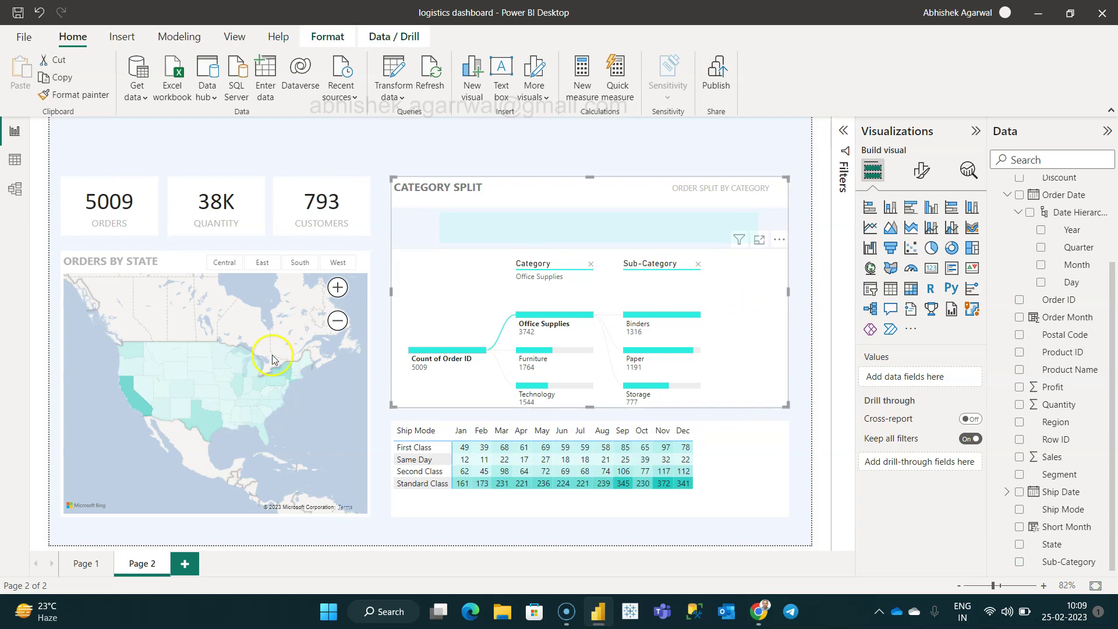
Set the Region slicer's interaction with the decomposition tree to None
click(364, 262)
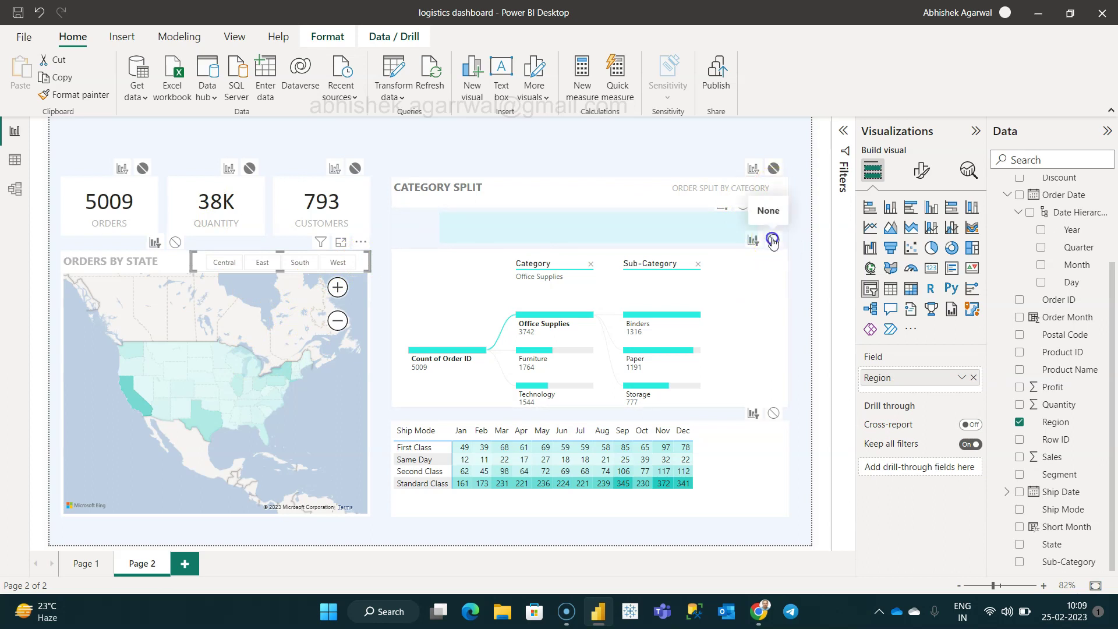
click(773, 169)
click(773, 169)
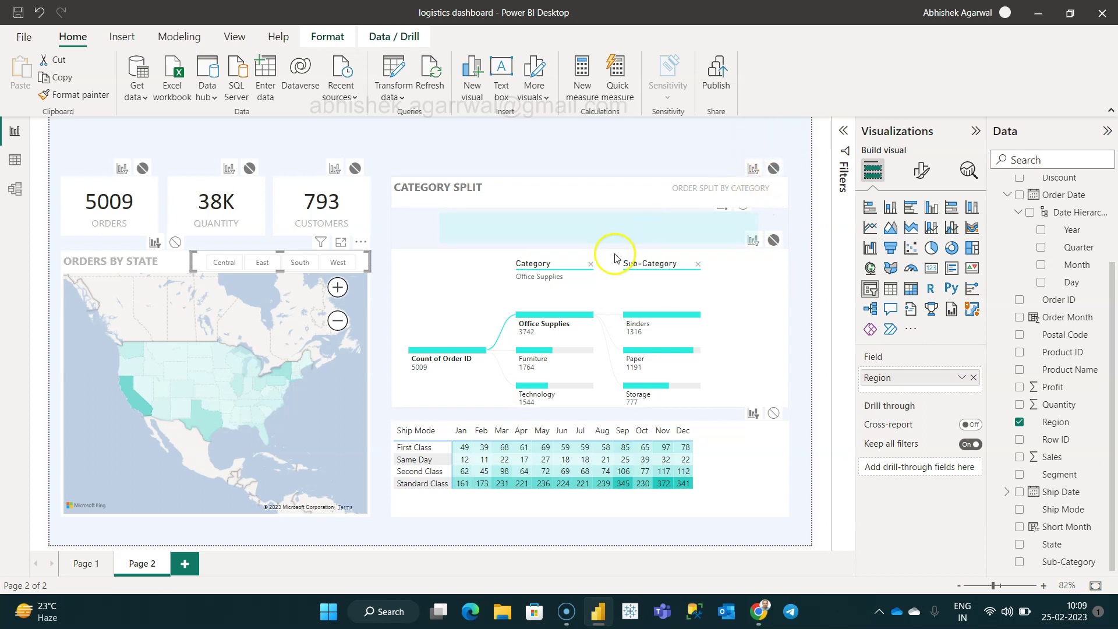
Extend the decomposition tree's upper edge back over the light blue band, up to the CATEGORY SPLIT heading, and deselect it
click(754, 288)
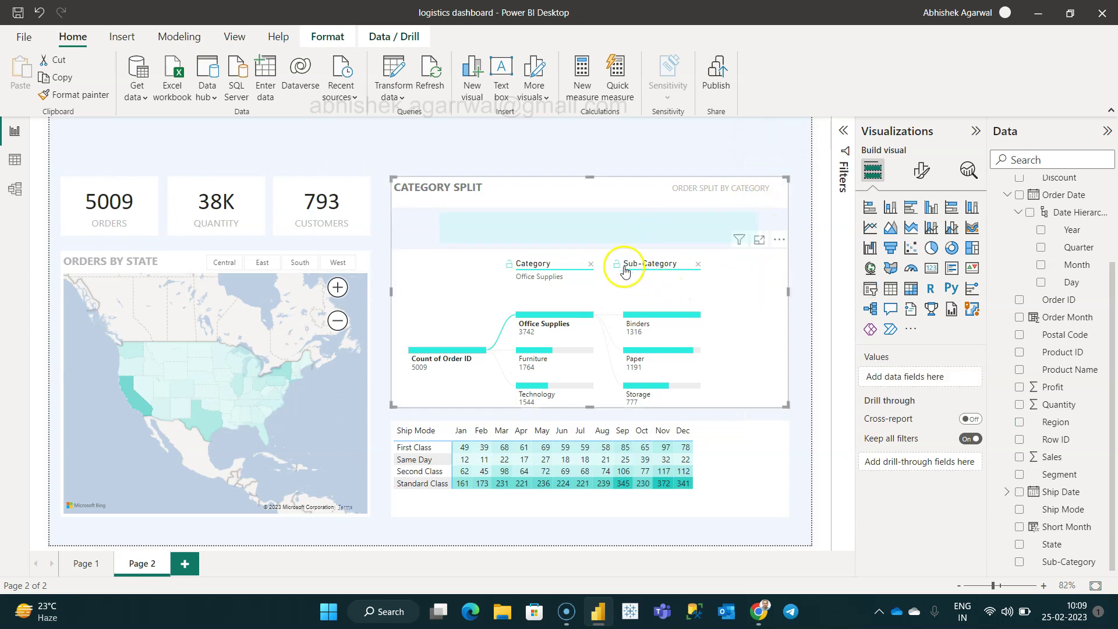
click(737, 303)
drag(621, 272, 594, 207)
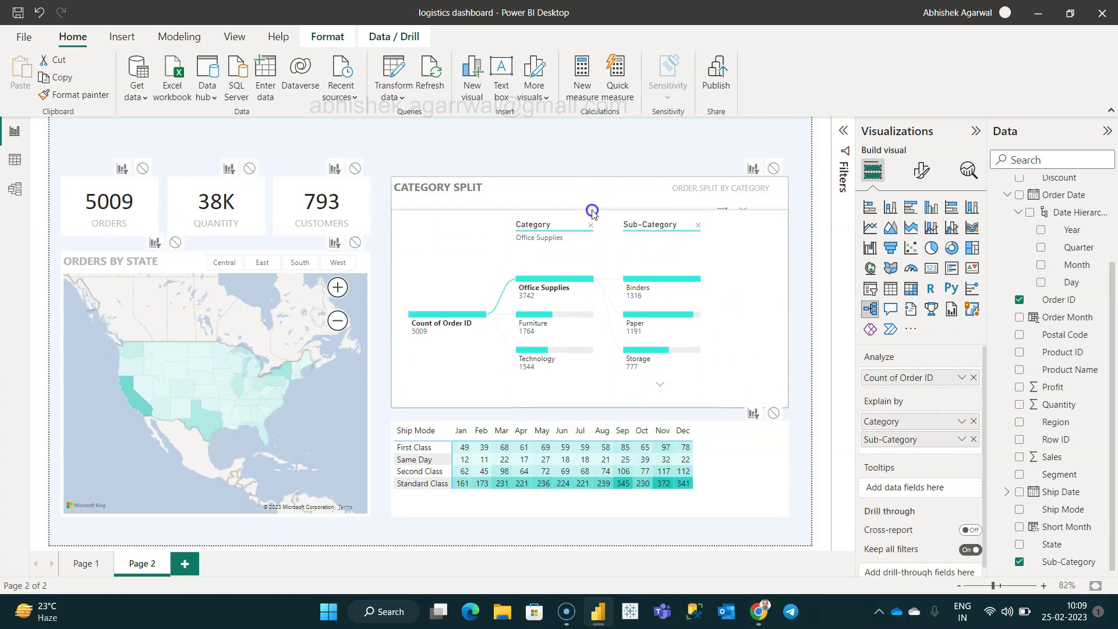
click(802, 256)
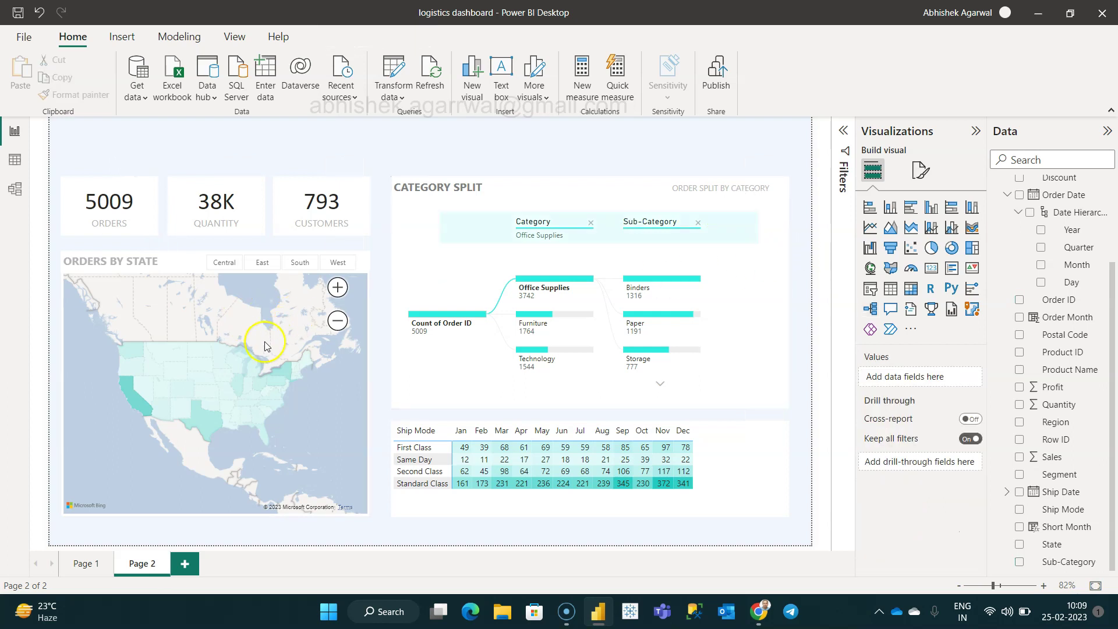
Test the Region slicer with South, West and East, leave it filtered to Central, and deselect it
click(300, 264)
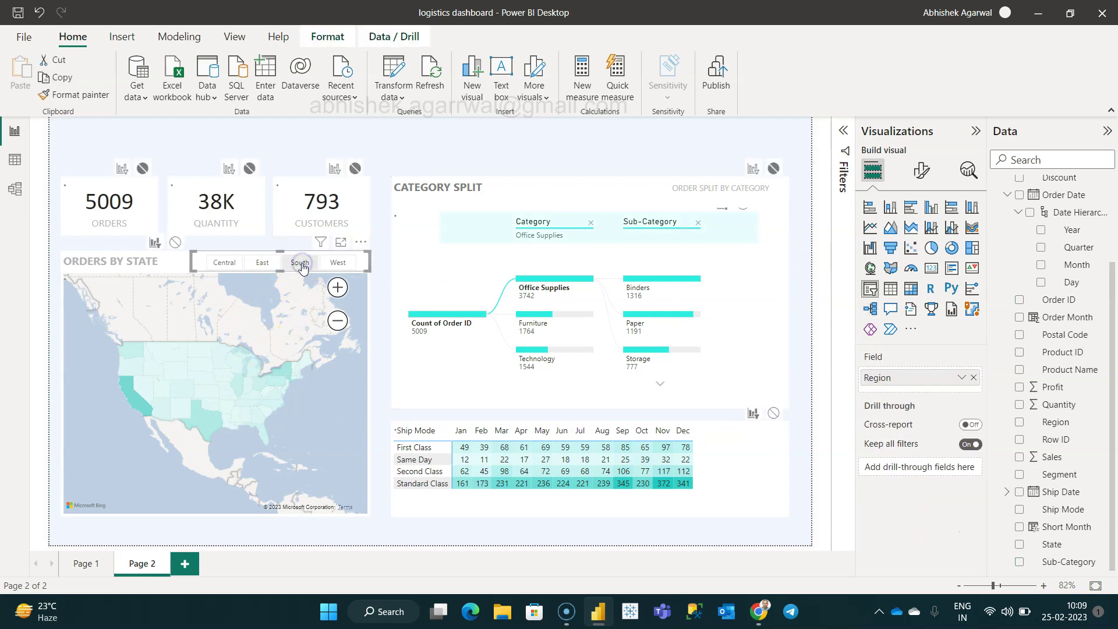
click(337, 263)
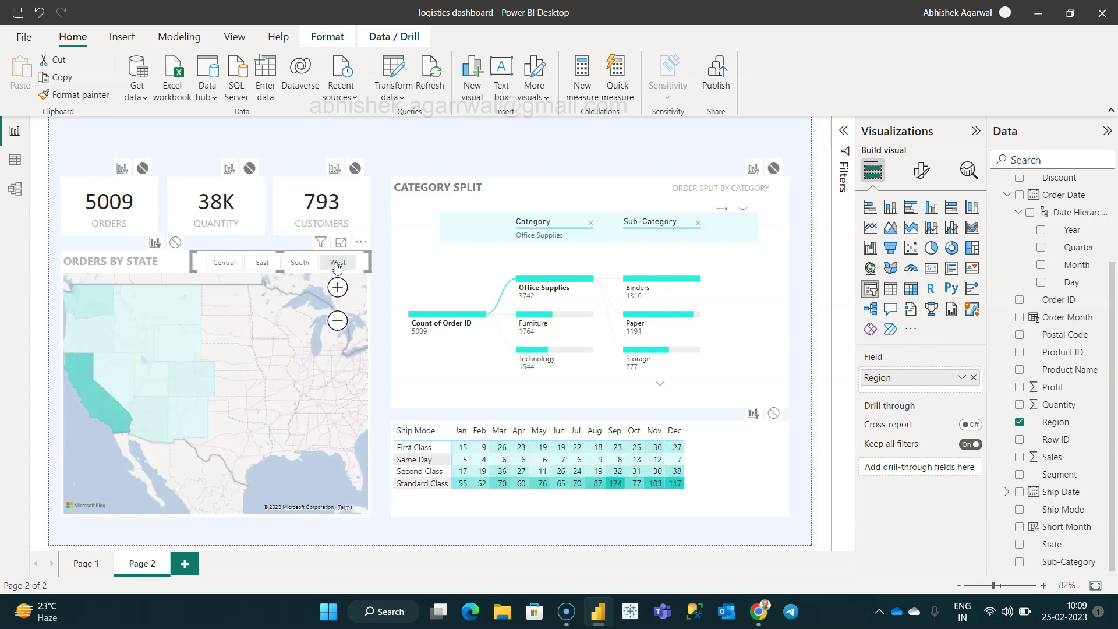
click(251, 266)
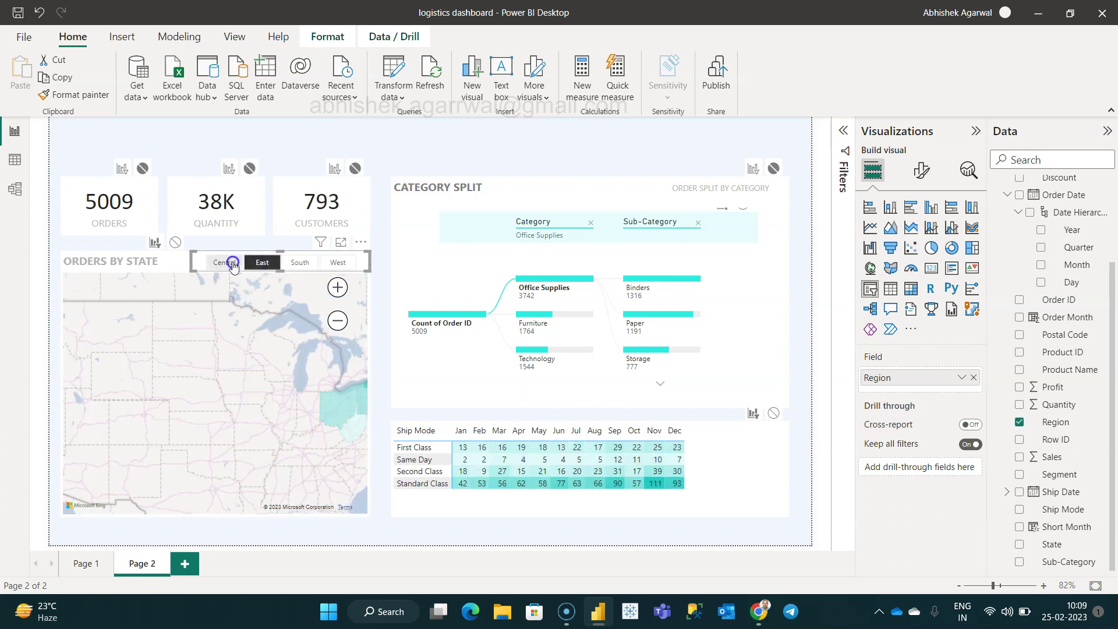
click(232, 266)
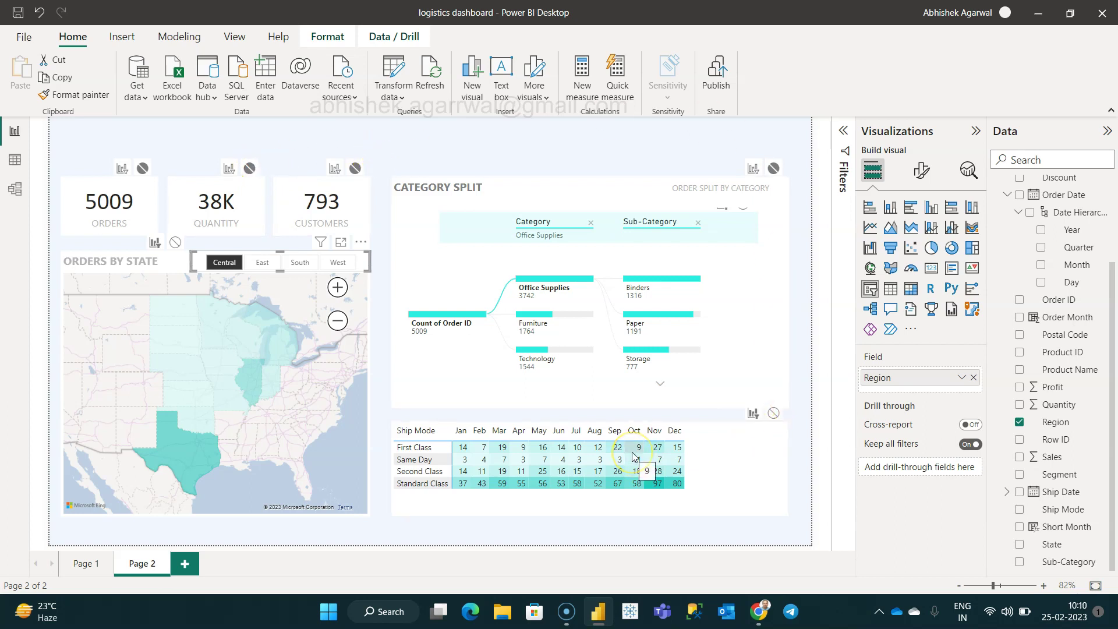
click(521, 150)
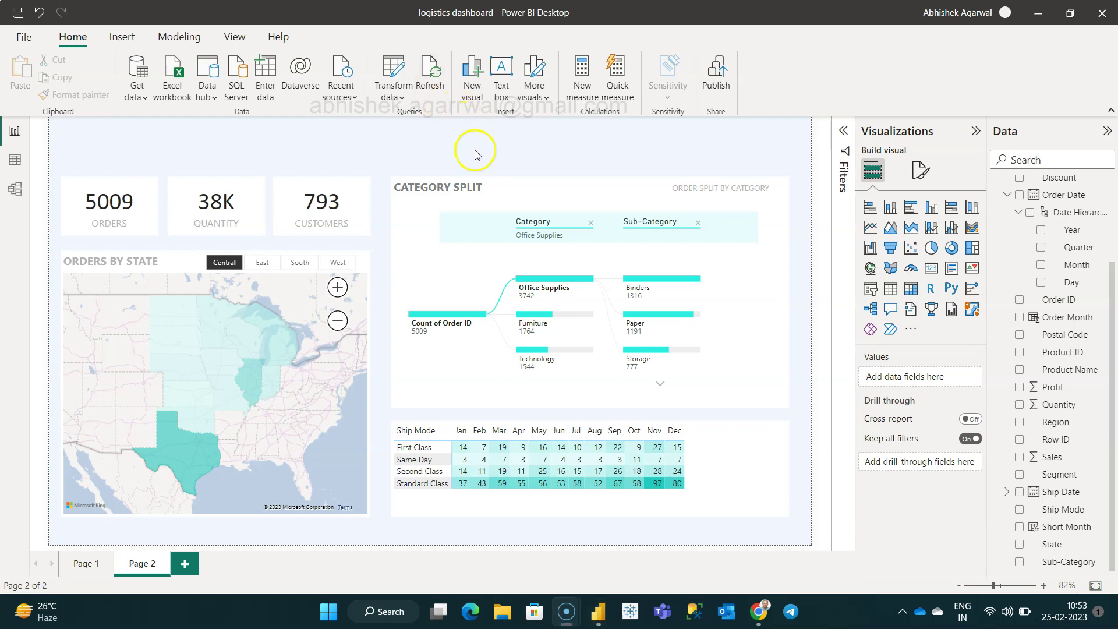
Insert a text box and size it as a thin header band above the cards, spanning the full dashboard width
click(497, 79)
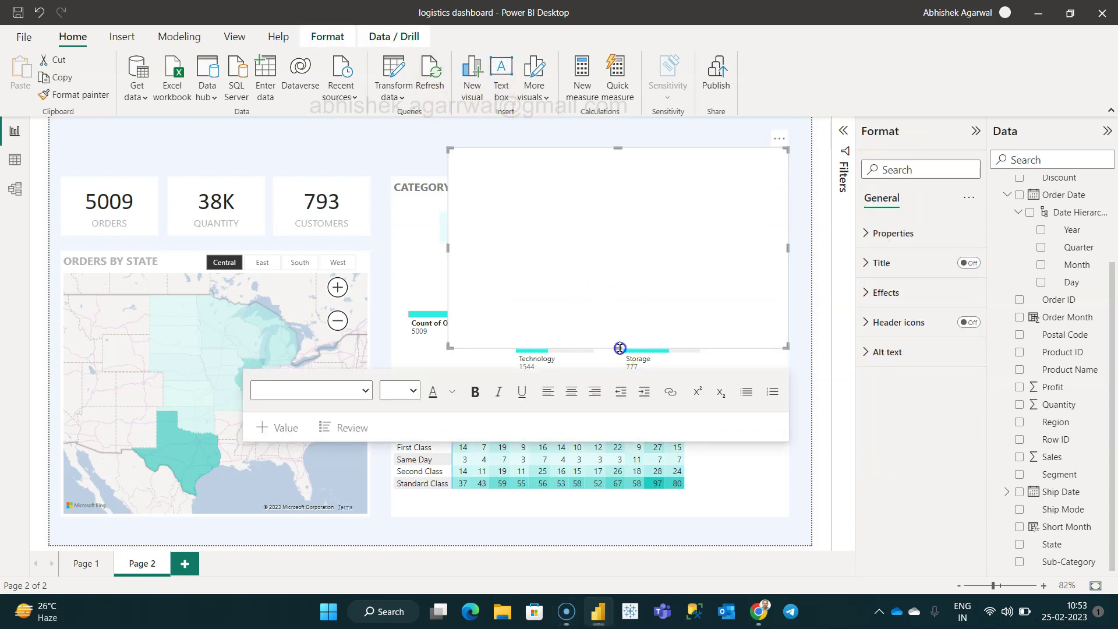
drag(620, 348, 623, 188)
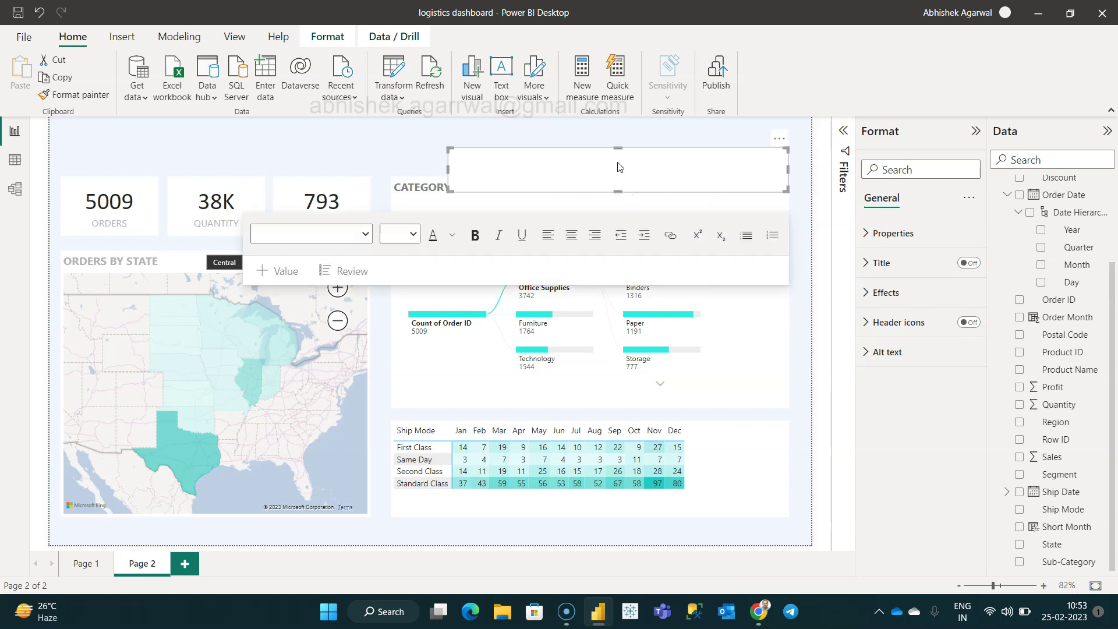
drag(639, 151, 251, 126)
drag(231, 167, 232, 164)
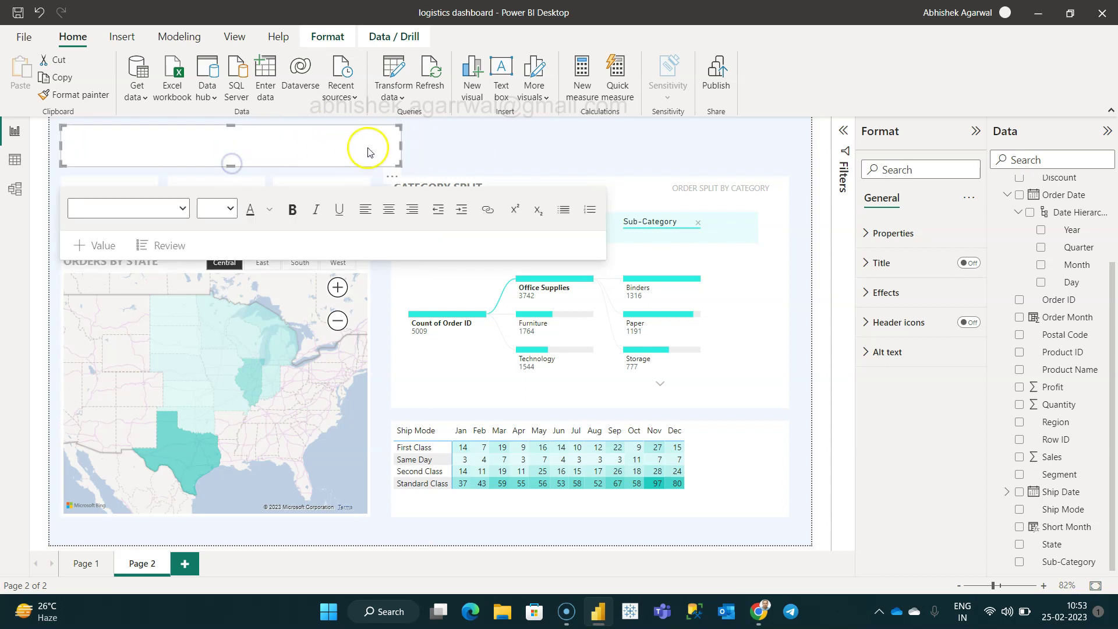
drag(399, 145, 784, 135)
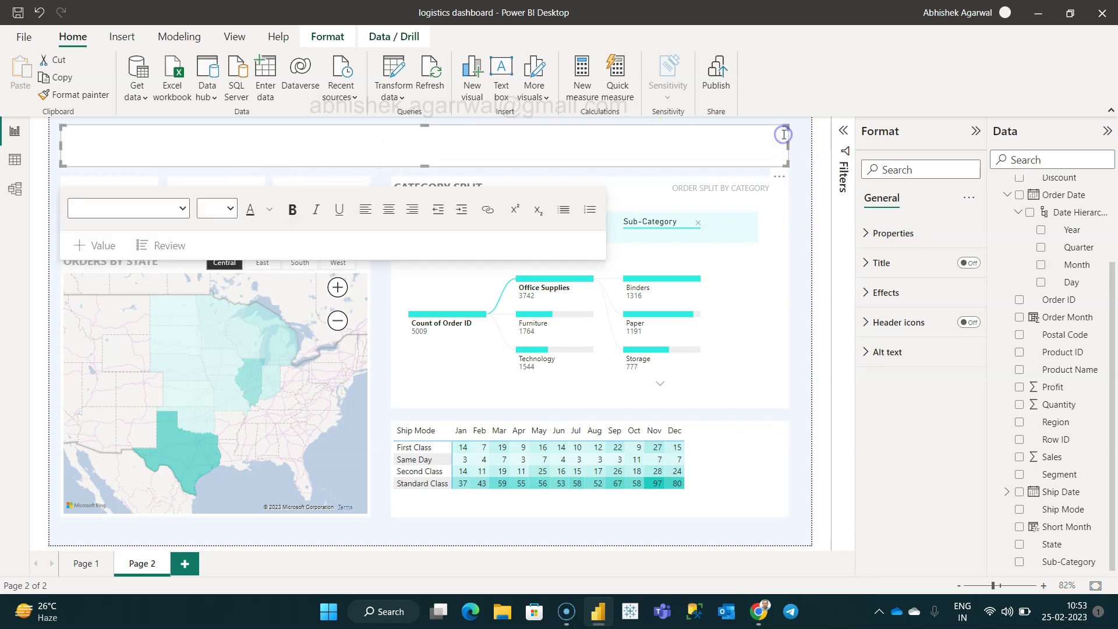
Enter the indented title LOGISTICS DASHBOARD in the header text box and make it bold at size 24
click(516, 144)
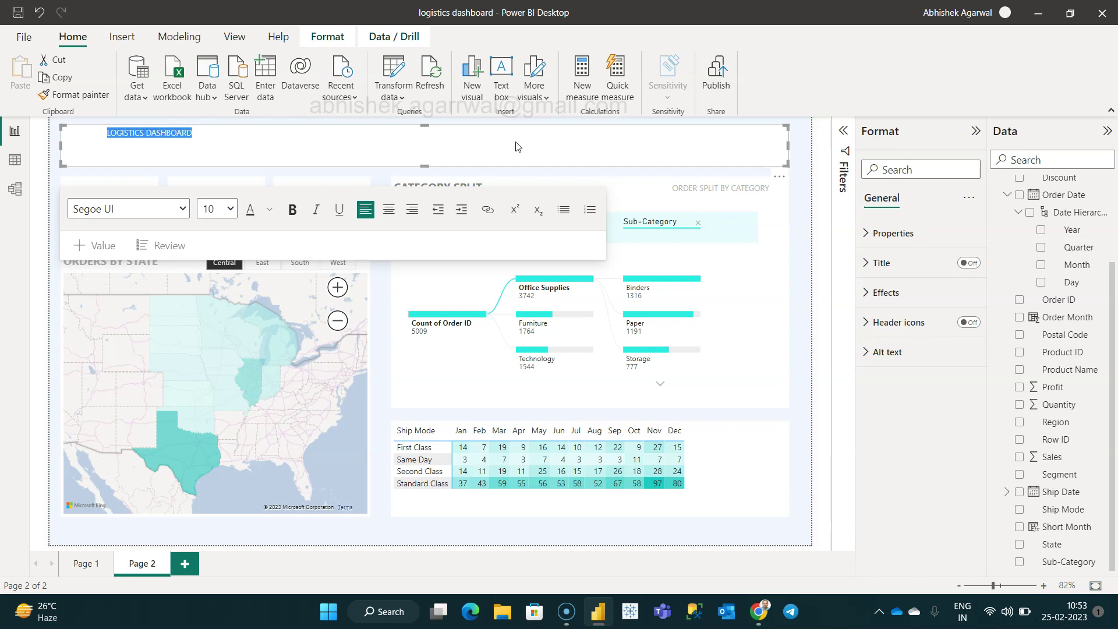
click(232, 209)
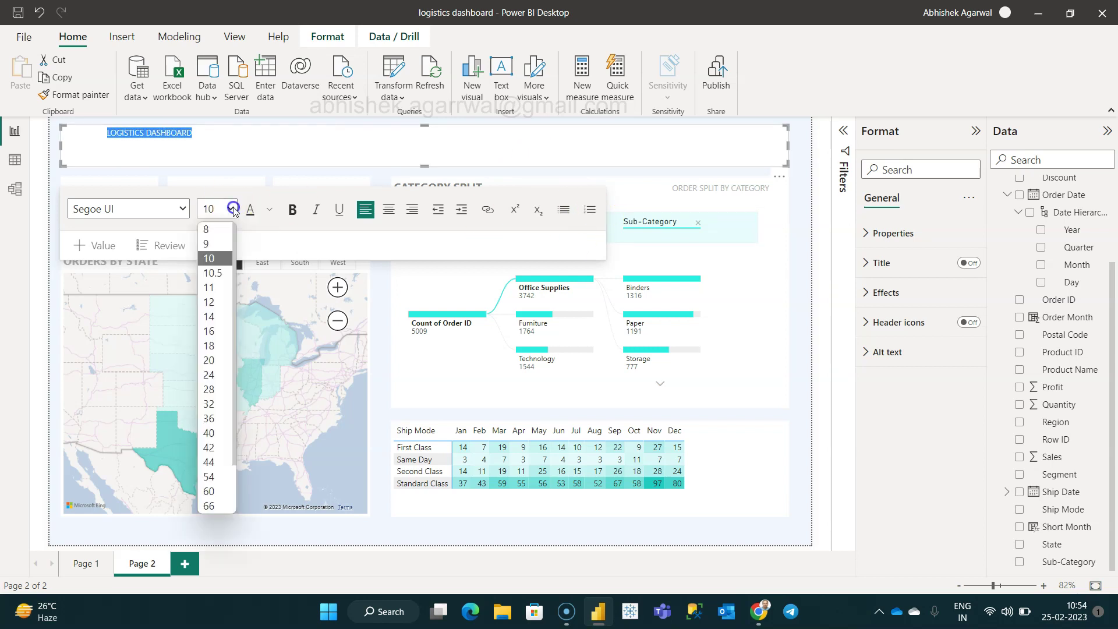
click(220, 375)
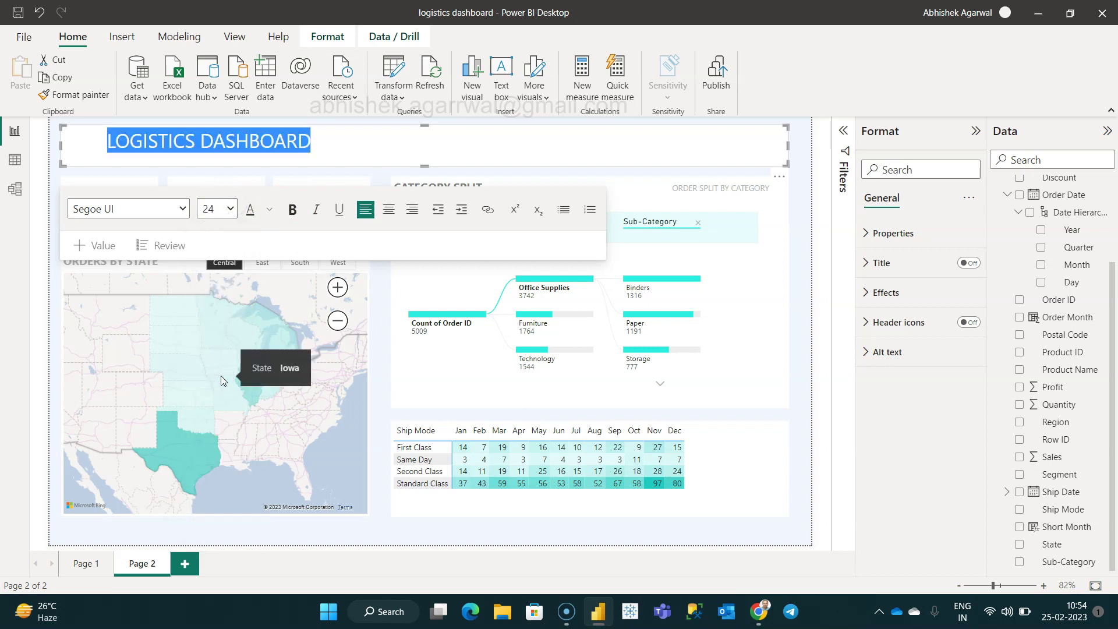
click(293, 211)
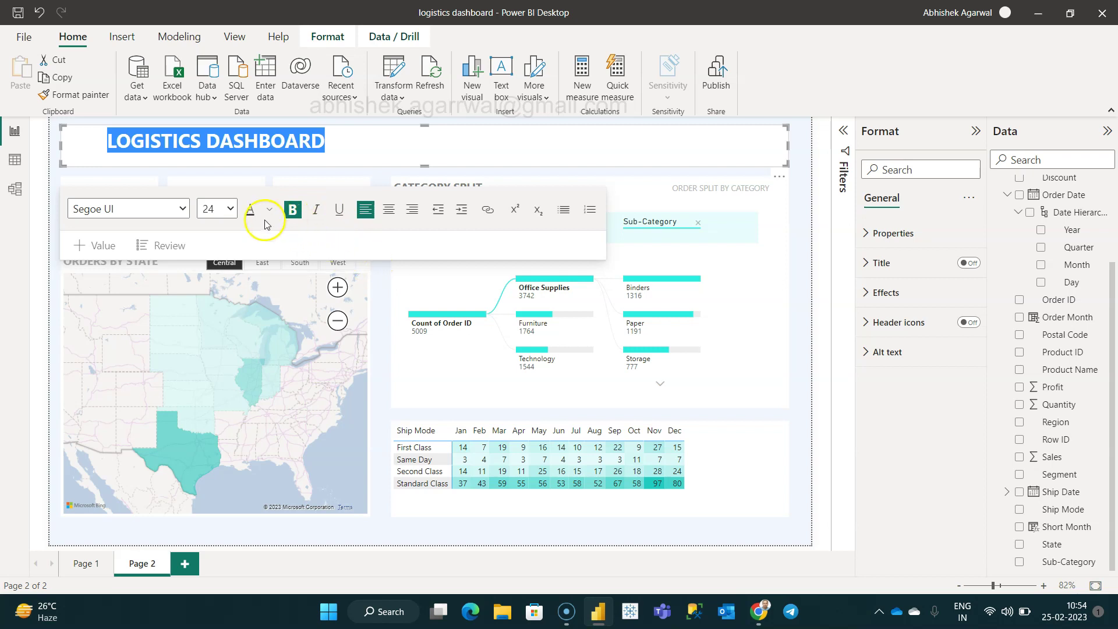
Colour the LOGISTICS DASHBOARD title dark grey and deselect the text box
click(270, 217)
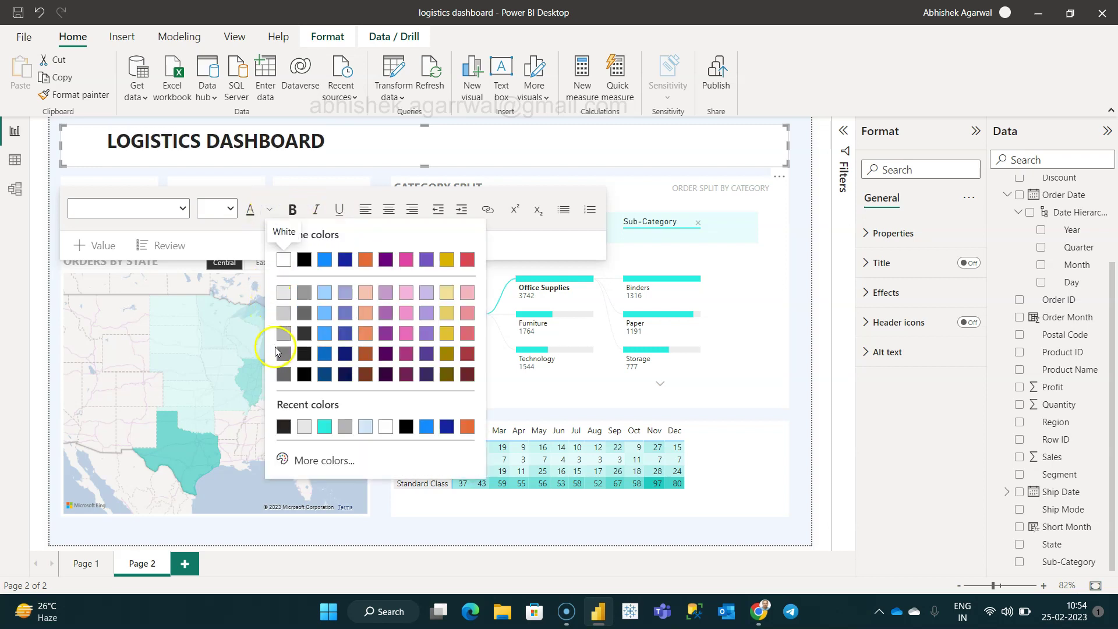
click(288, 377)
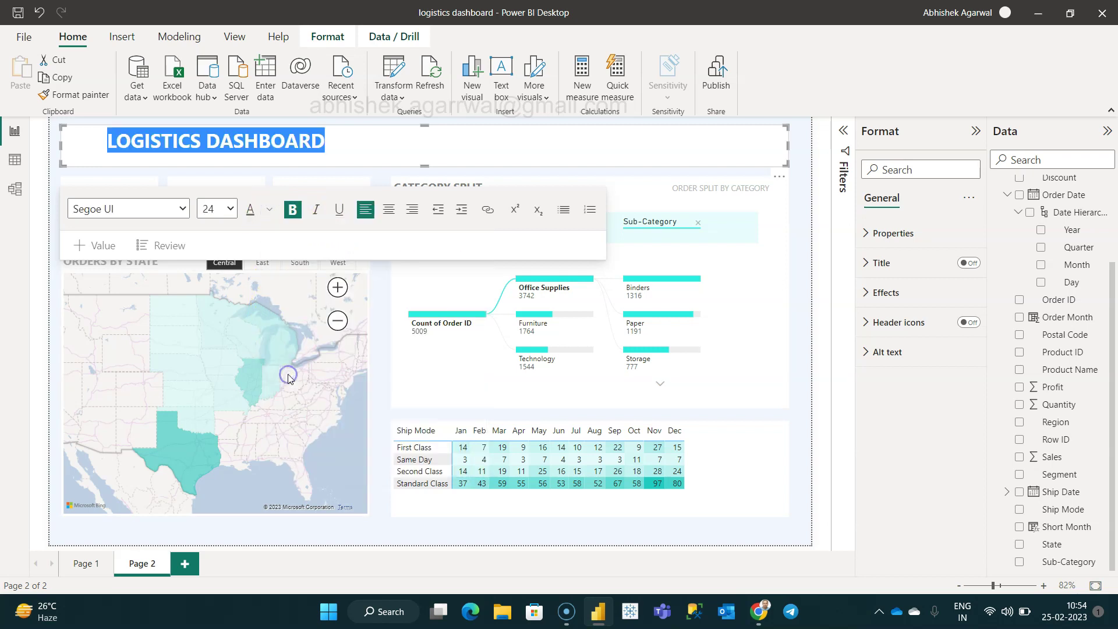
click(350, 135)
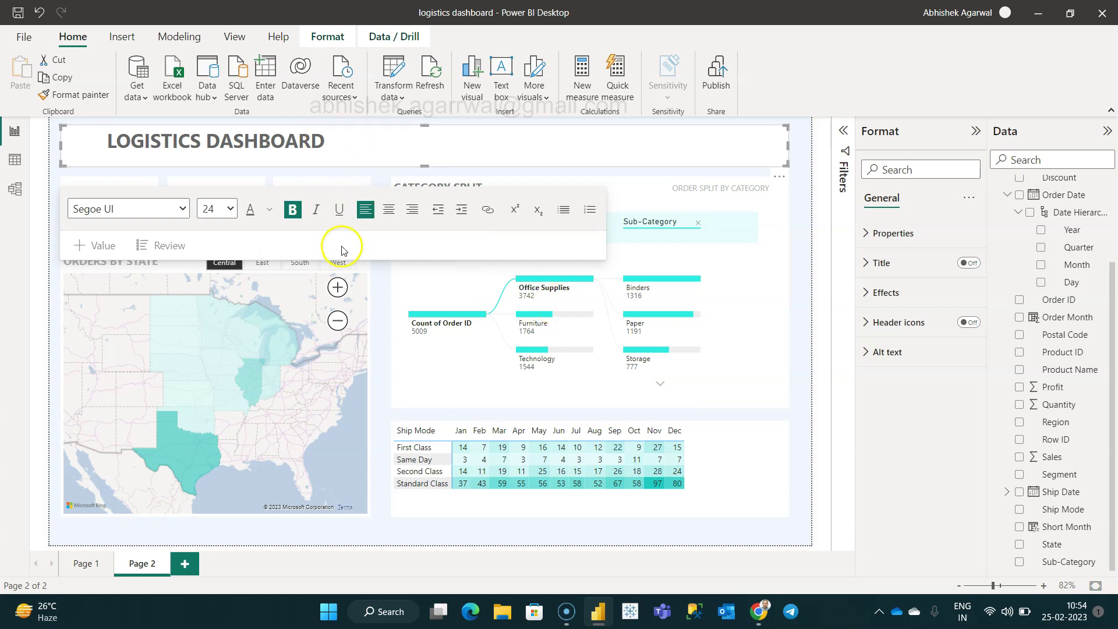
click(79, 140)
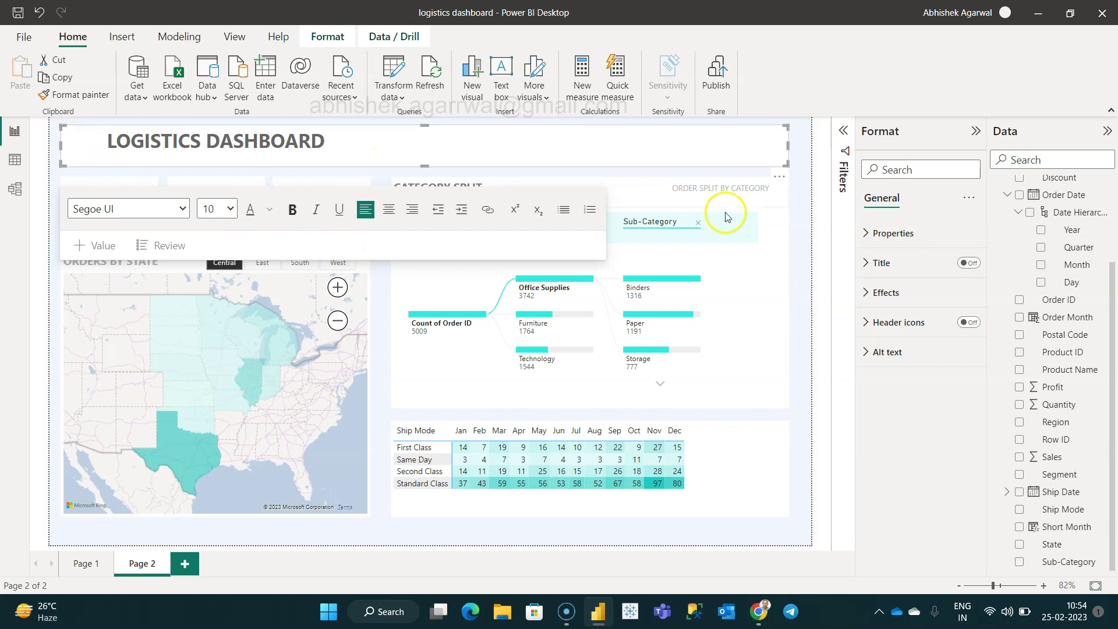
click(804, 231)
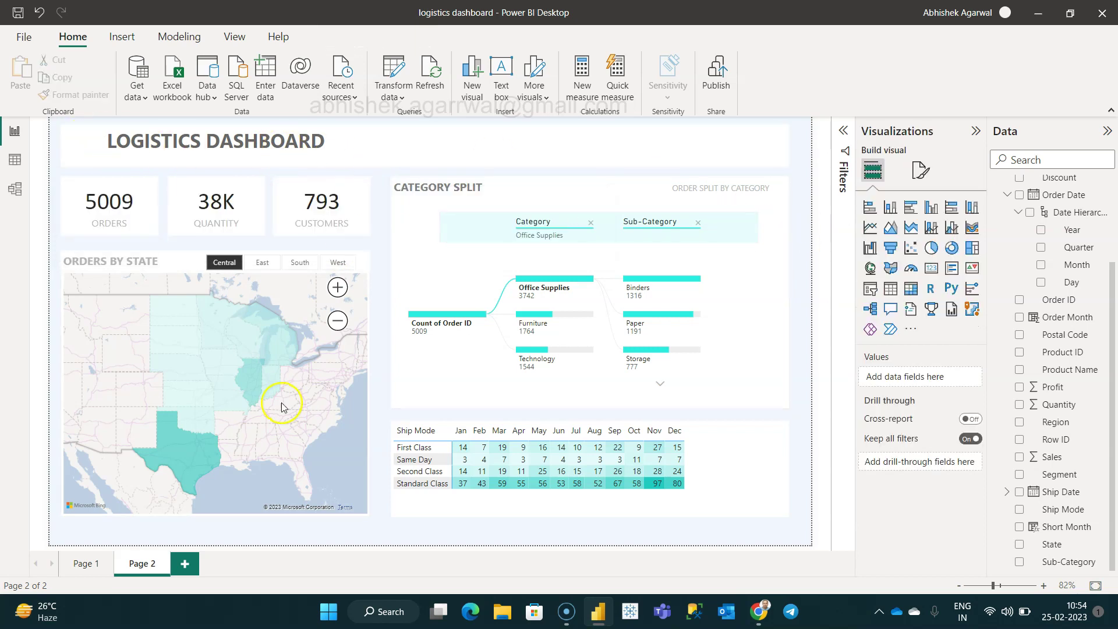
Examine the small bar logo beside the title on Page 1, and return to Page 2
click(85, 564)
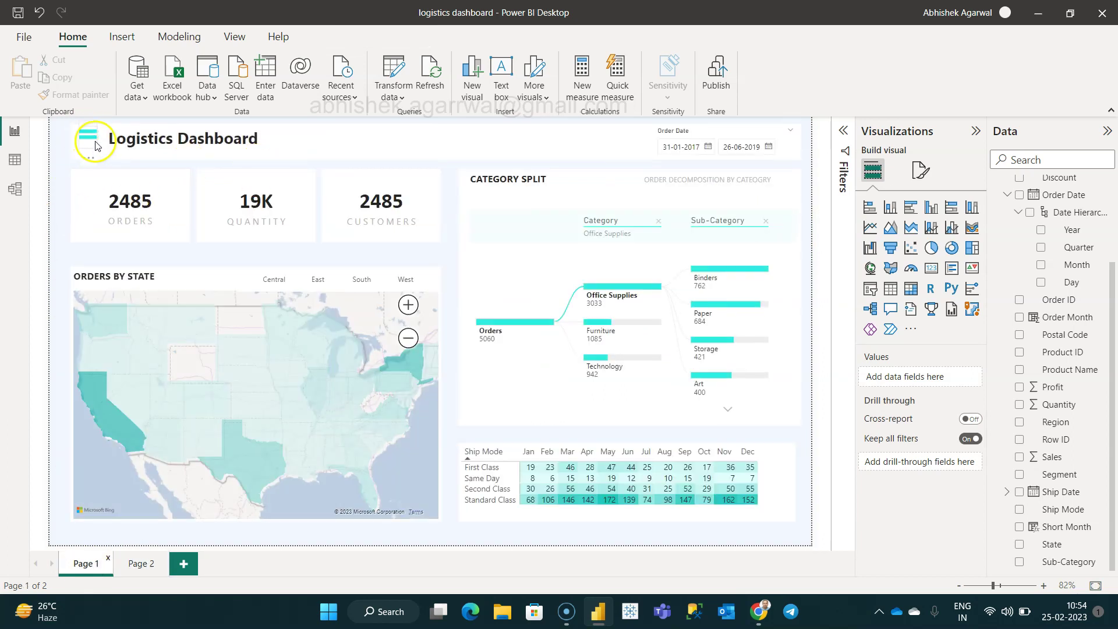
click(96, 144)
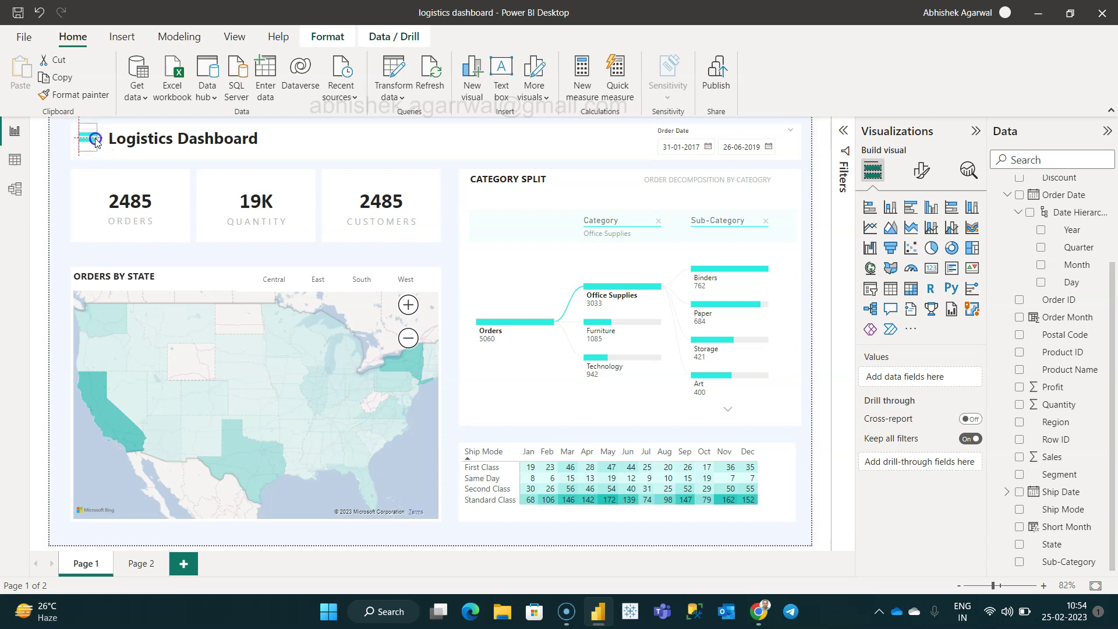
click(50, 152)
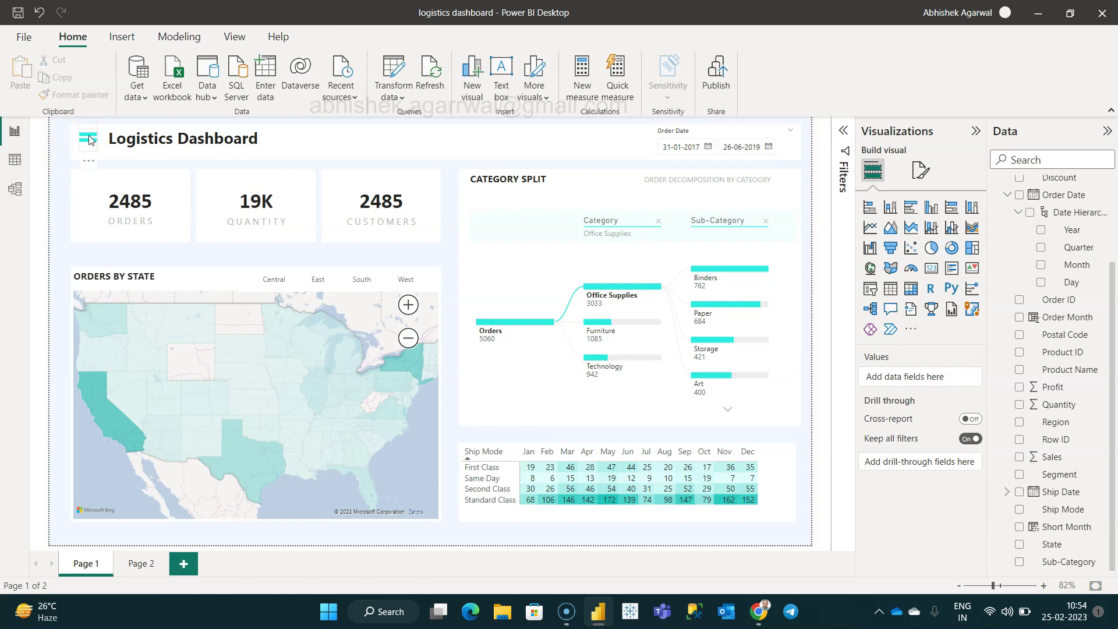
click(143, 564)
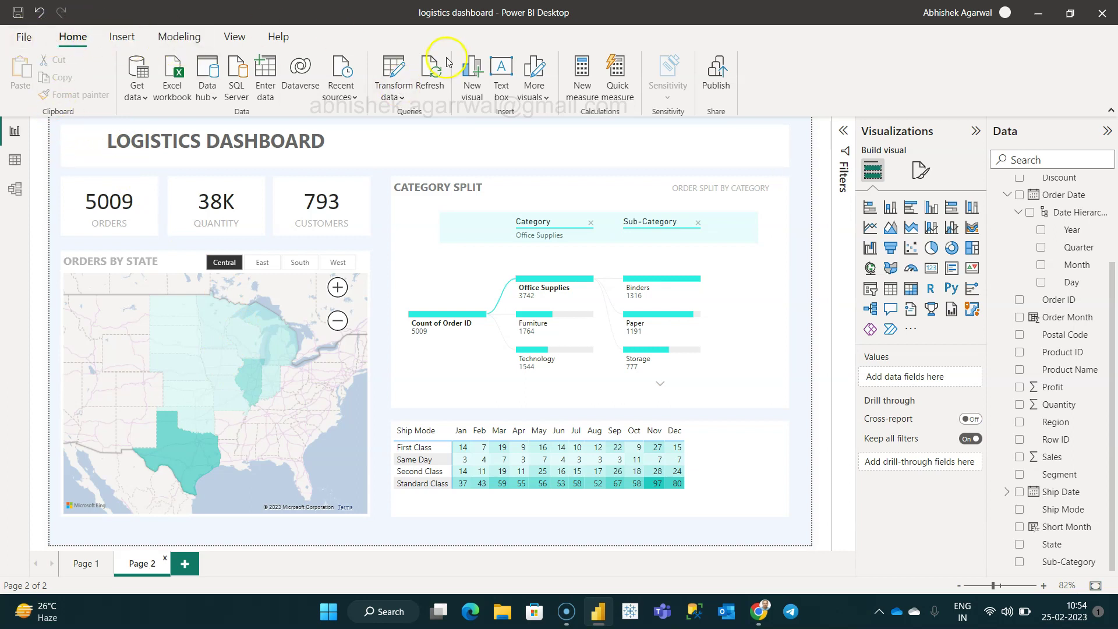
Insert a line shape, reduce it to a short segment and place it in the header band after the title
click(123, 37)
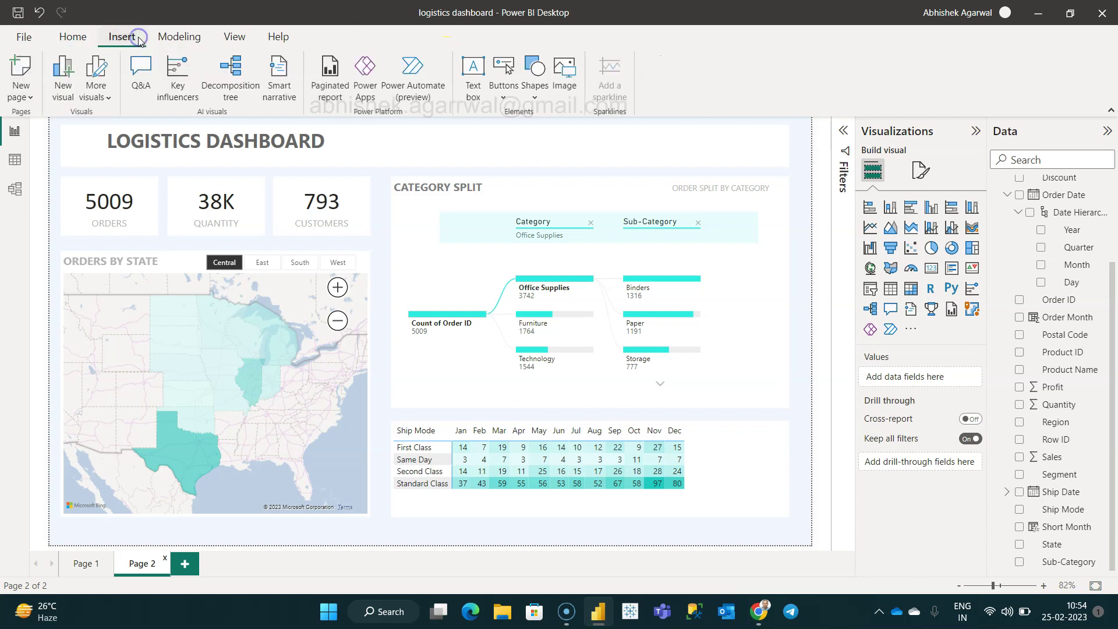
click(534, 97)
click(604, 273)
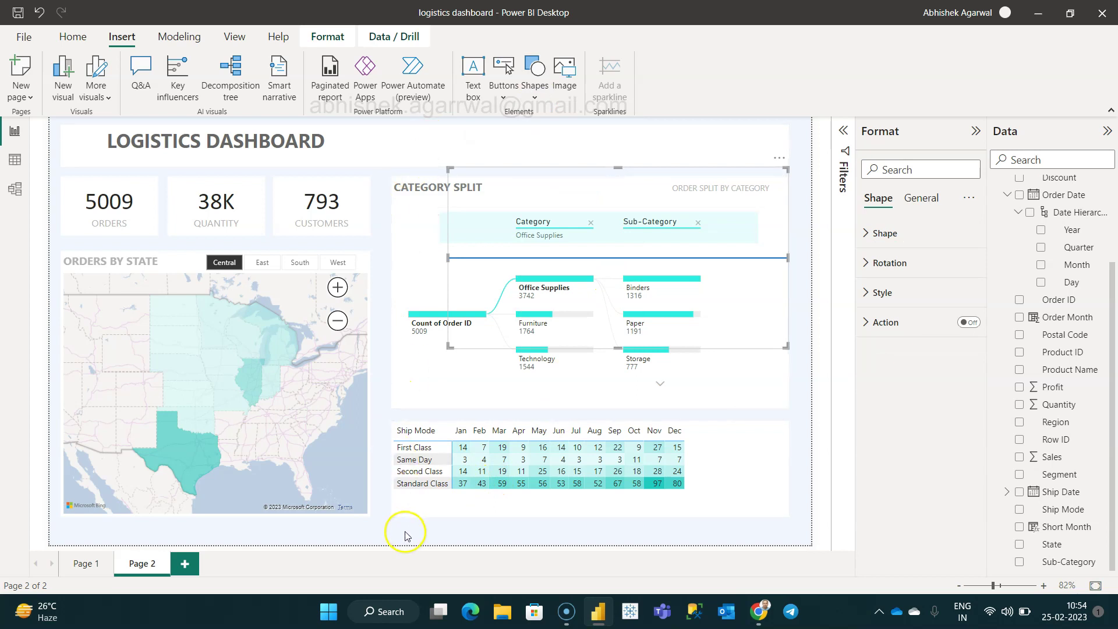
drag(616, 345, 663, 205)
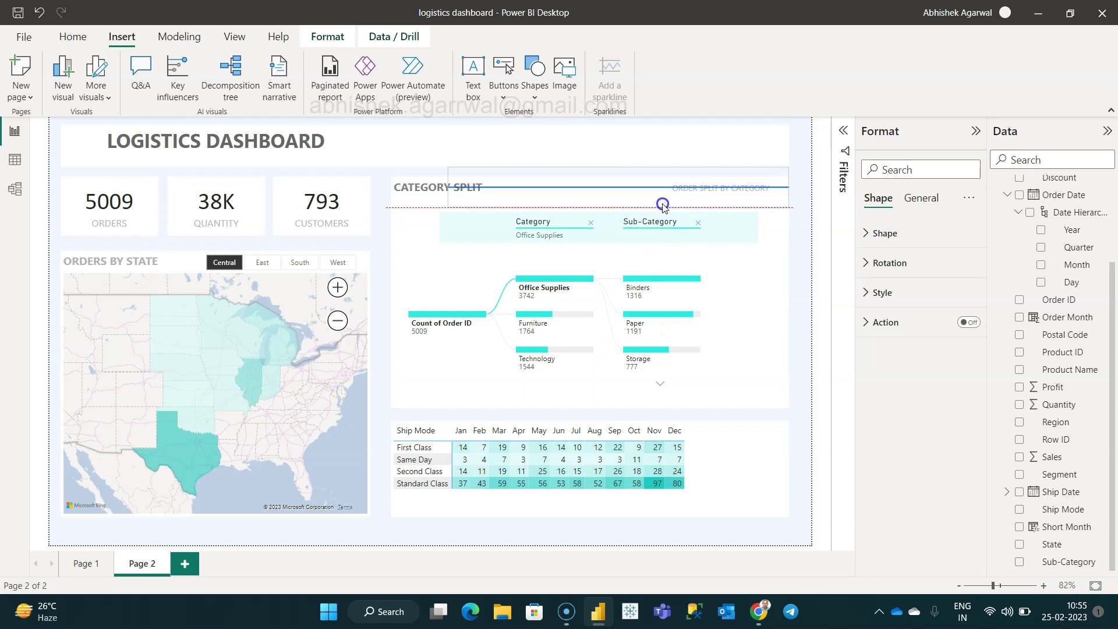
drag(784, 182, 423, 147)
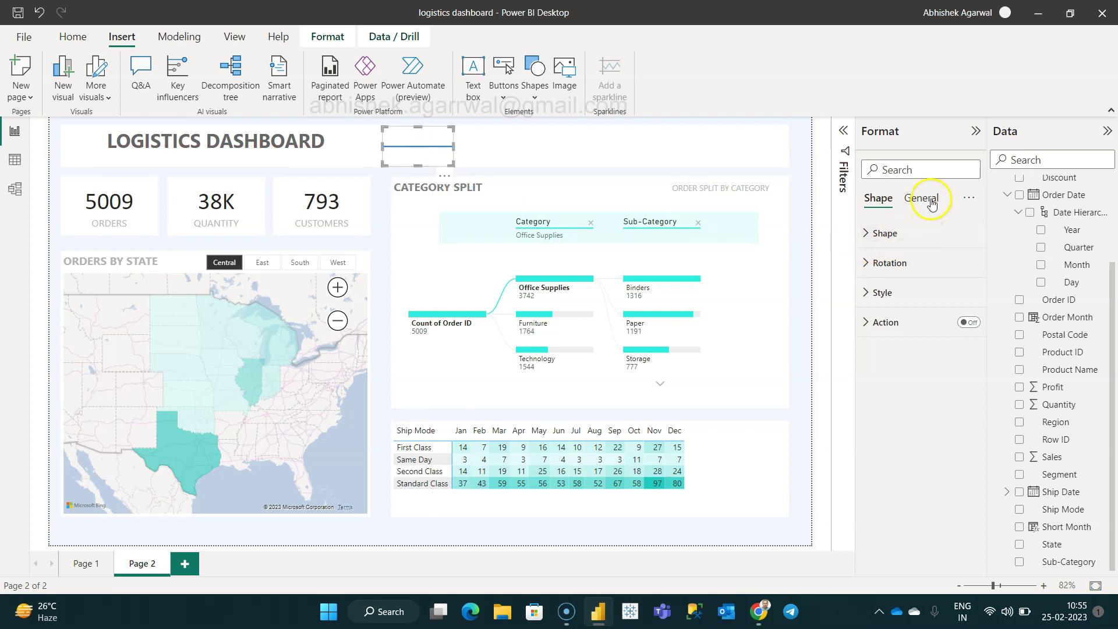
Set the header line's fill colour to the recently used turquoise
click(900, 235)
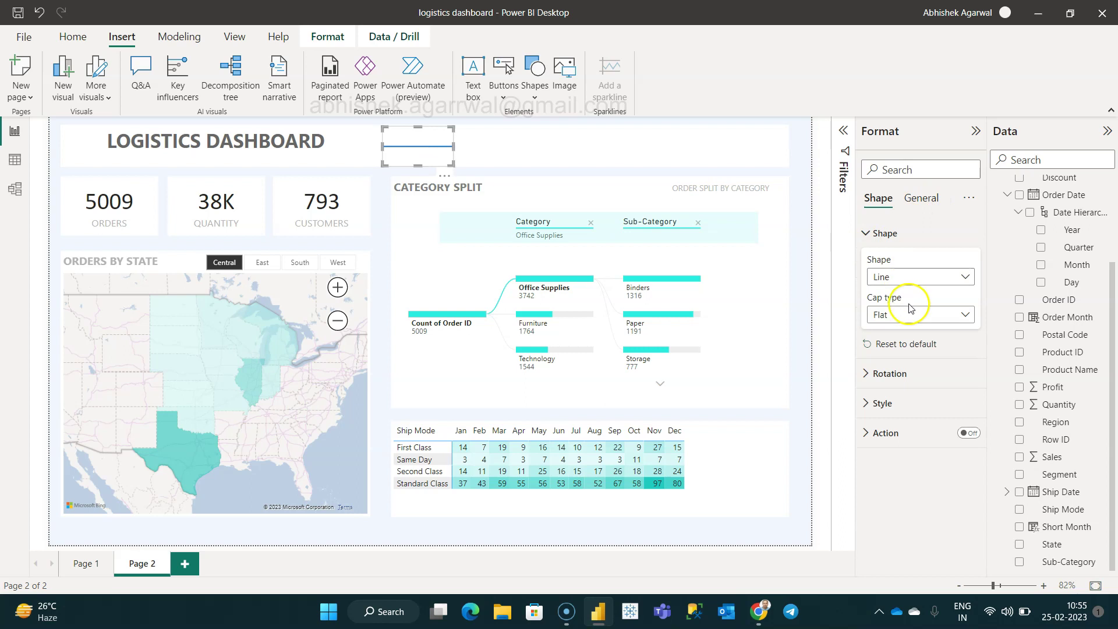
click(917, 402)
scroll(916, 402, down, 3)
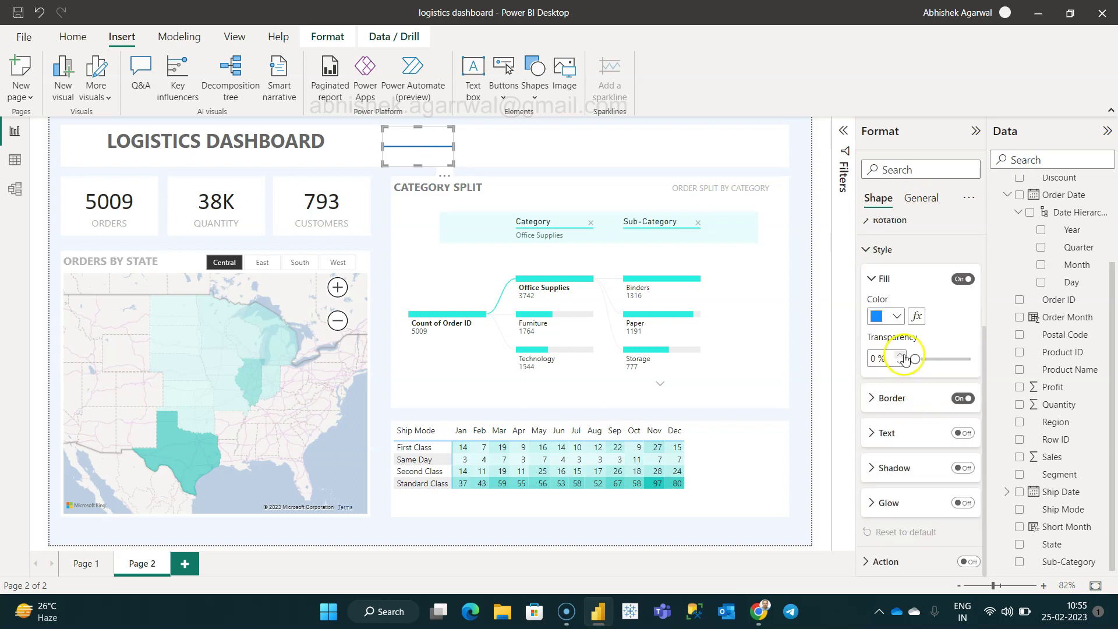
click(897, 315)
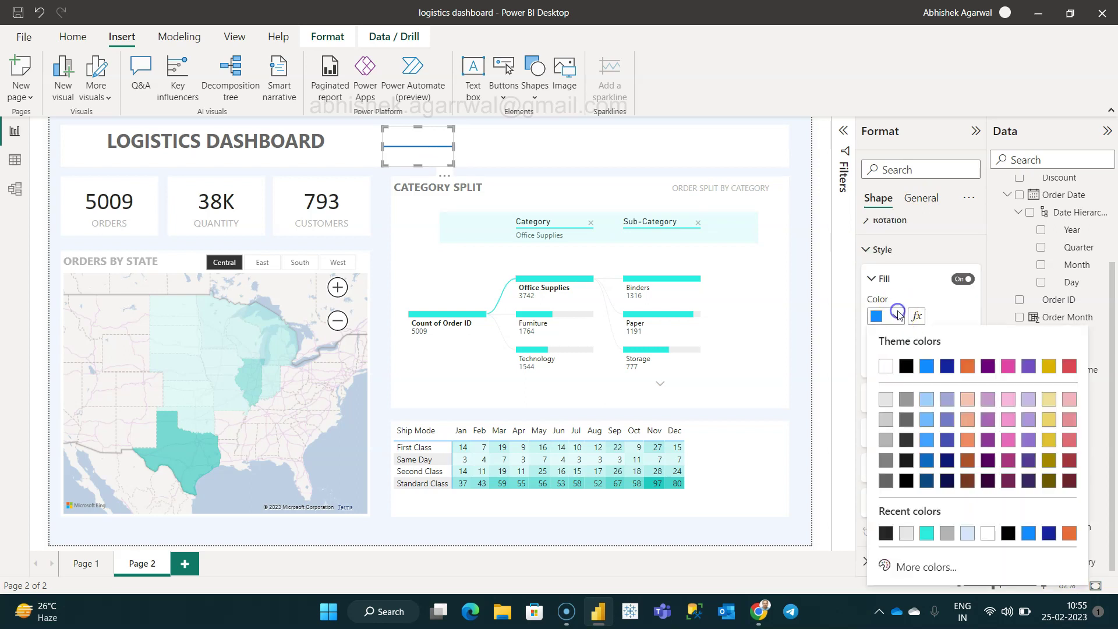
click(928, 533)
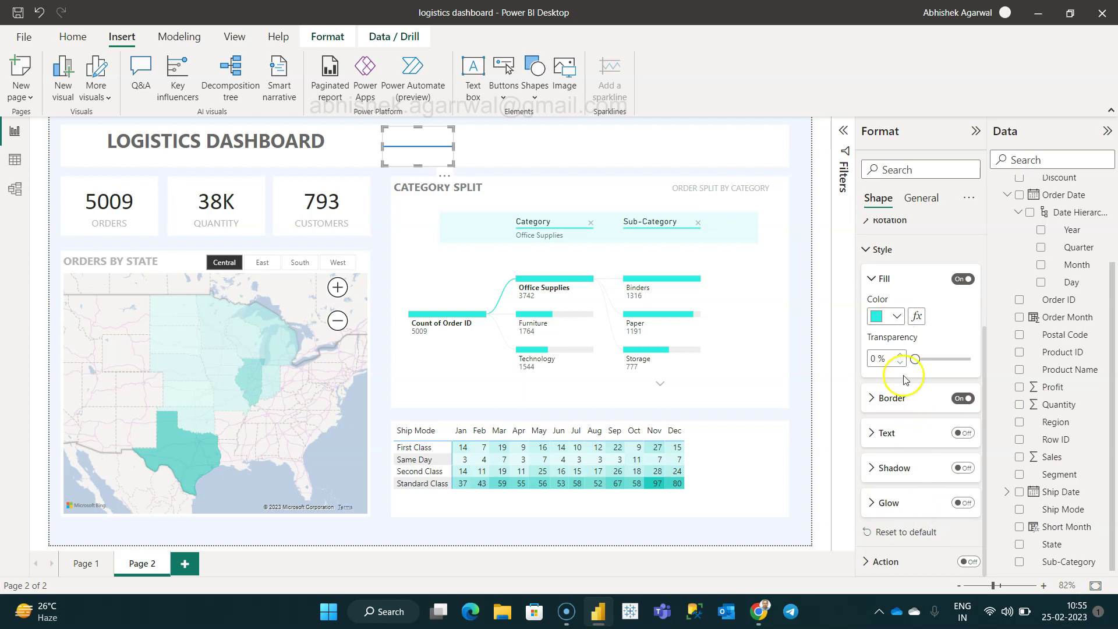
Set the header line's border to the same turquoise with a width of 2 px
click(879, 400)
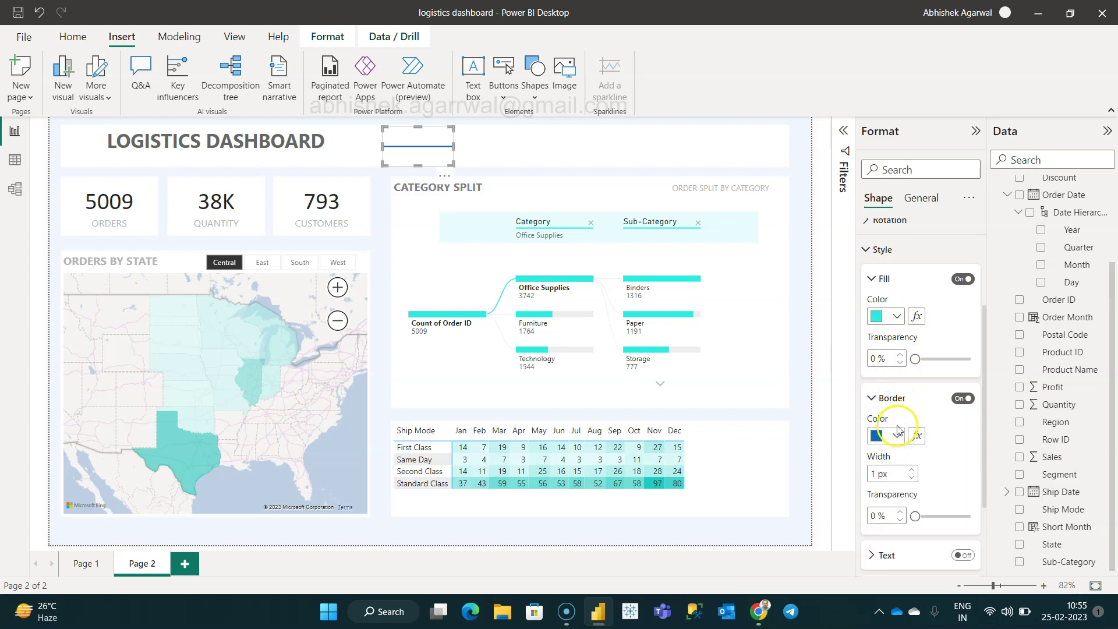
click(897, 437)
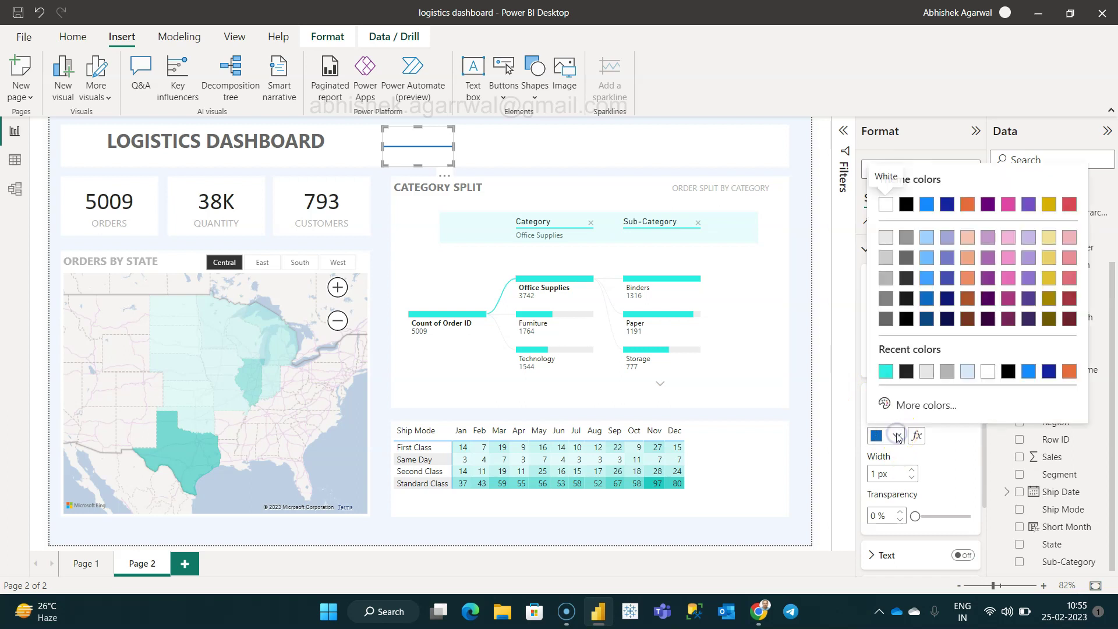
click(886, 374)
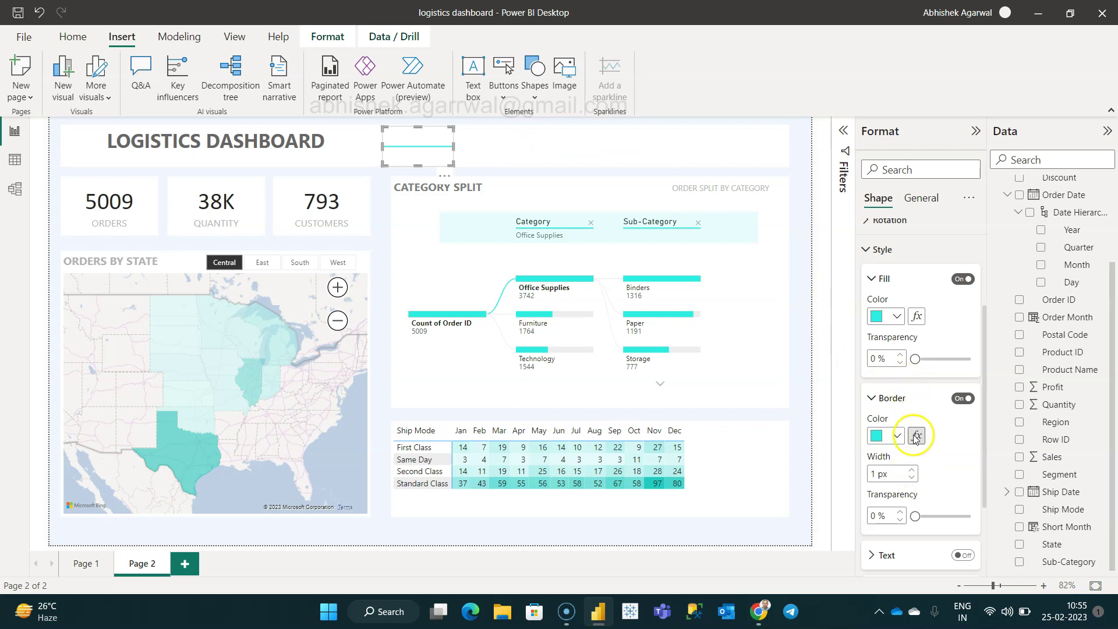
click(913, 478)
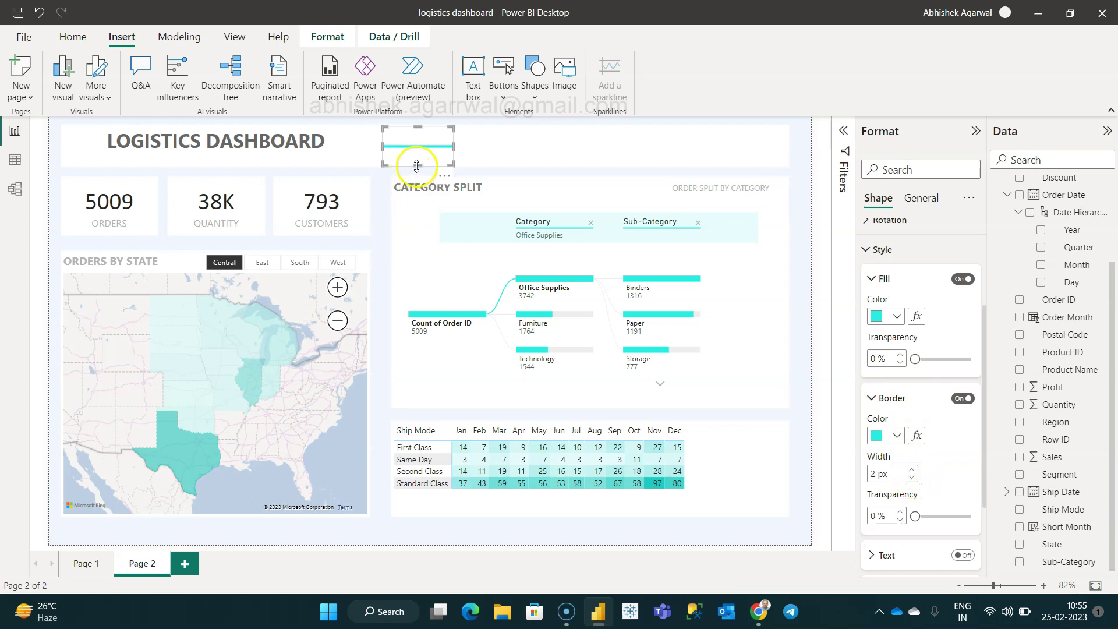
Shrink the turquoise header line, move it just before the title, and place a duplicate beneath it as a two-bar logo
drag(417, 164, 420, 138)
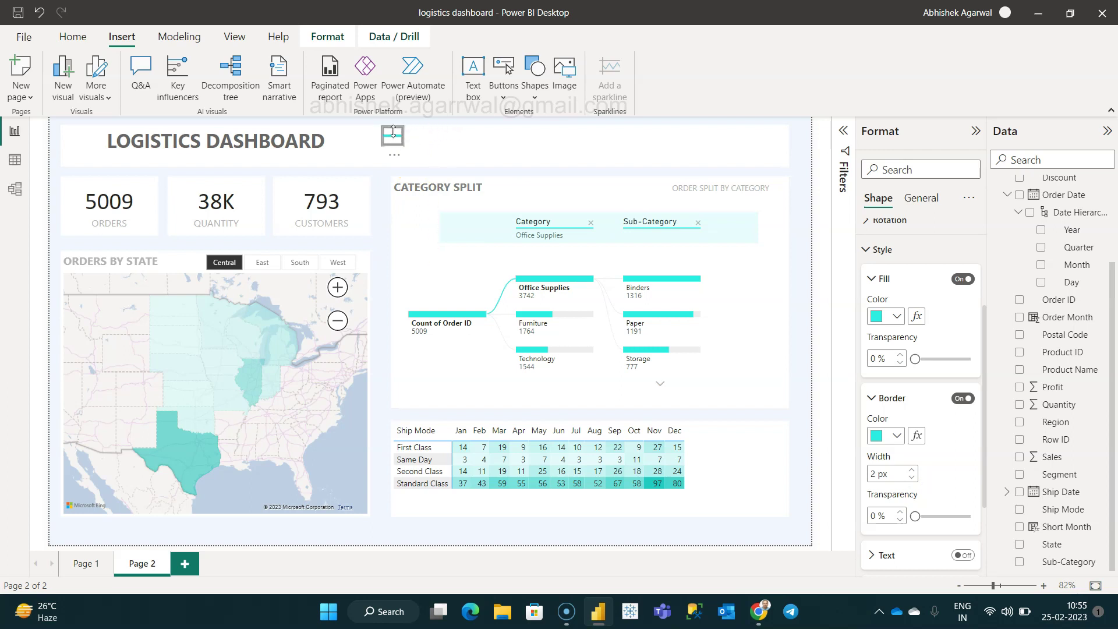
drag(393, 138, 86, 146)
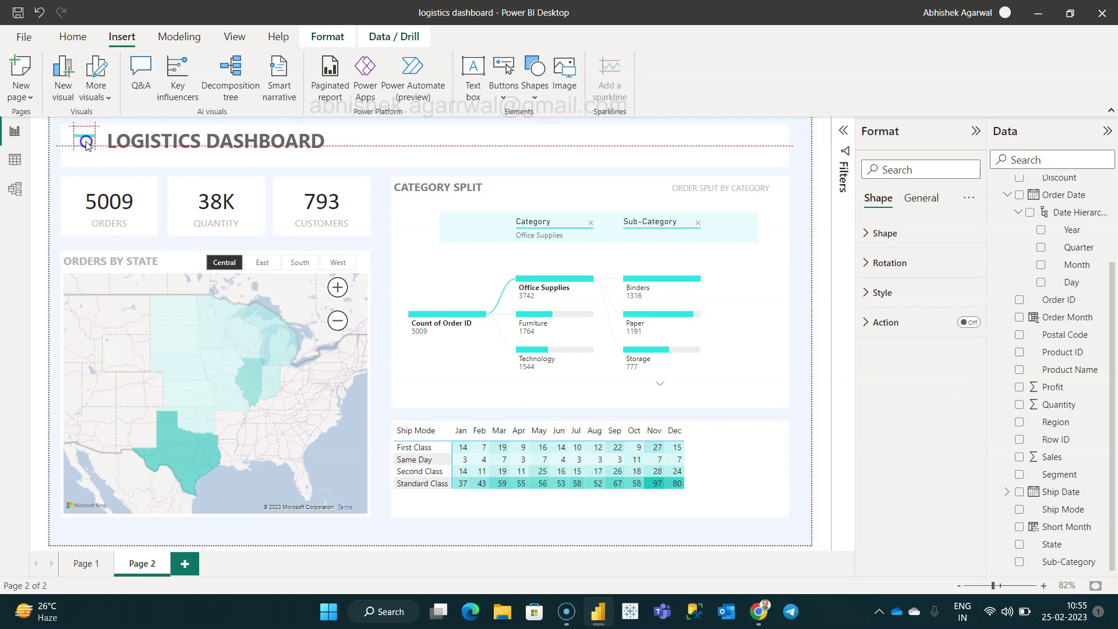
drag(85, 140, 86, 147)
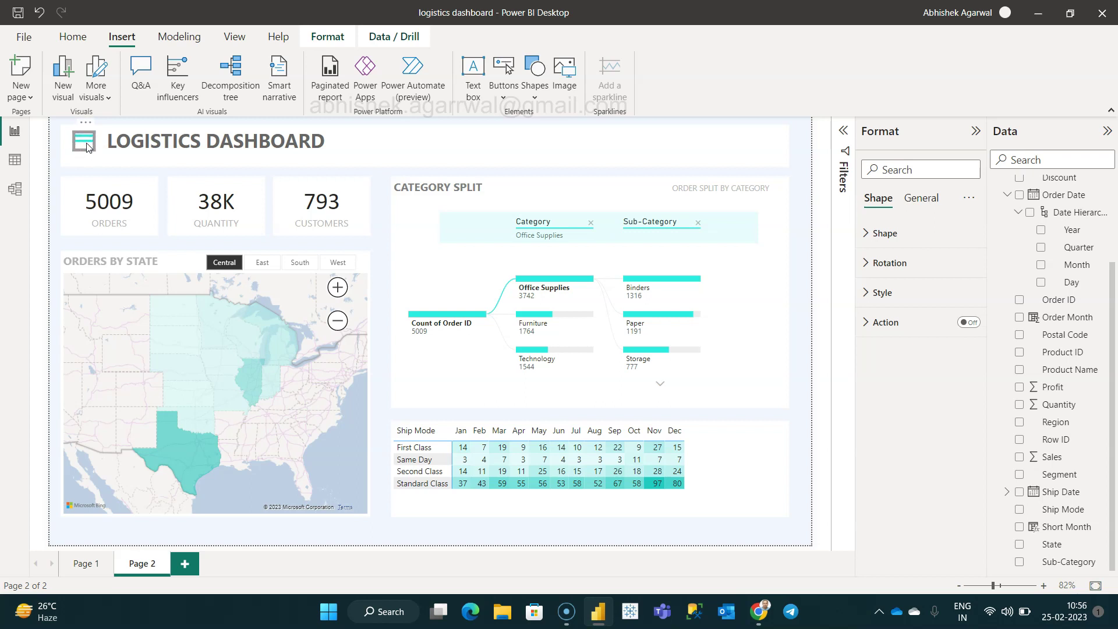
Select both short turquoise lines beside the title and group them into one logo object
click(51, 125)
mouse_move(52, 166)
mouse_down()
mouse_move(117, 158)
mouse_move(98, 124)
mouse_up()
click(86, 134)
click(85, 147)
click(86, 138)
right_click(84, 146)
mouse_move(111, 150)
click(244, 151)
click(80, 137)
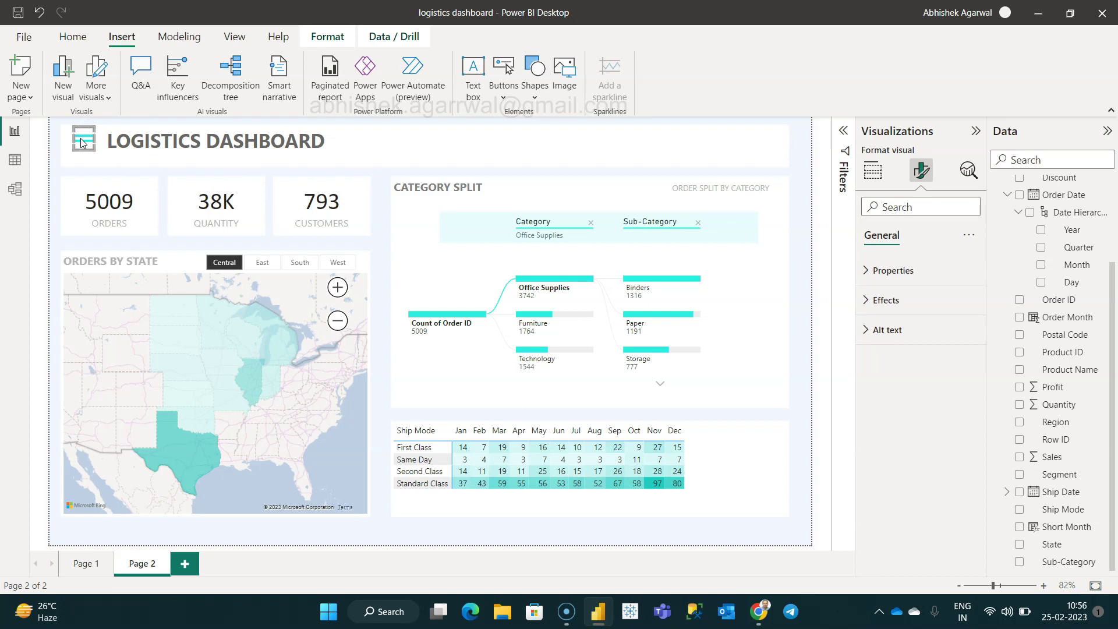
click(48, 161)
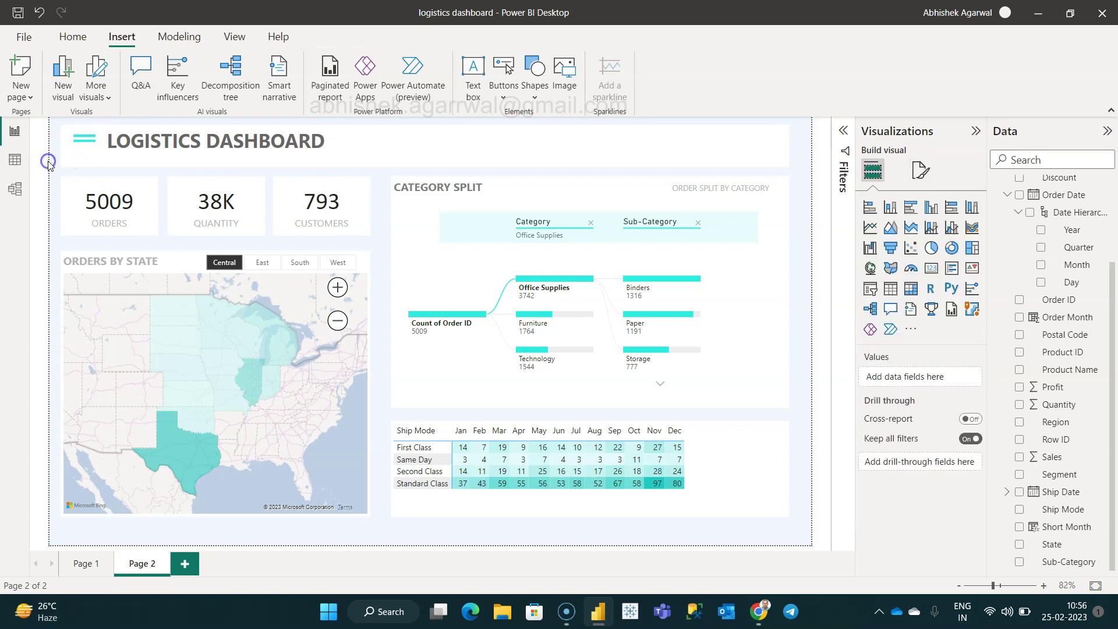
click(81, 144)
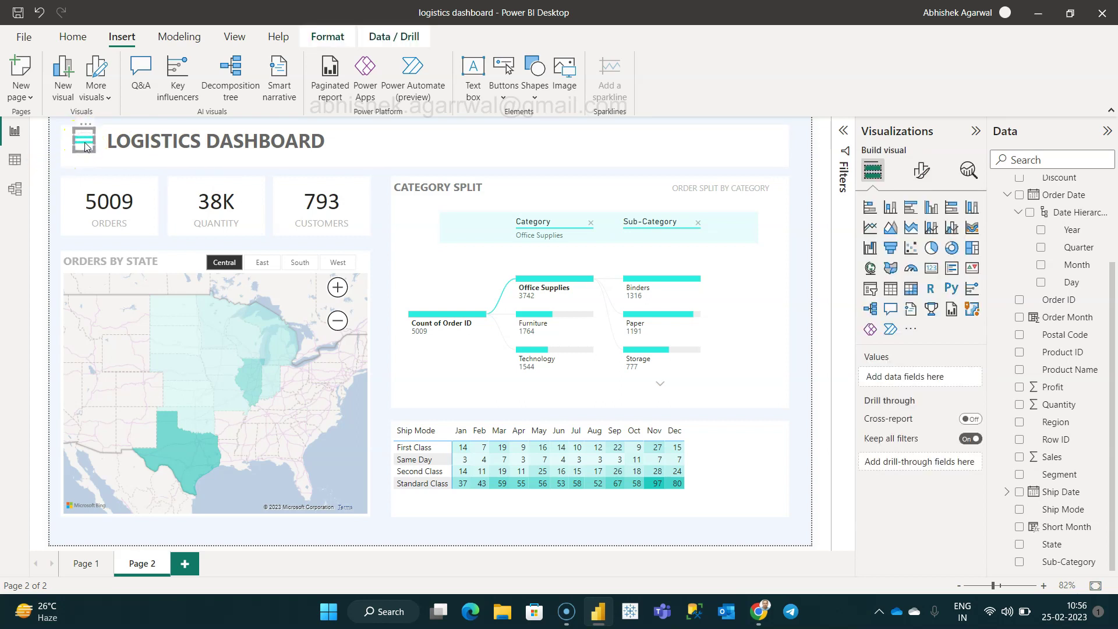
click(51, 169)
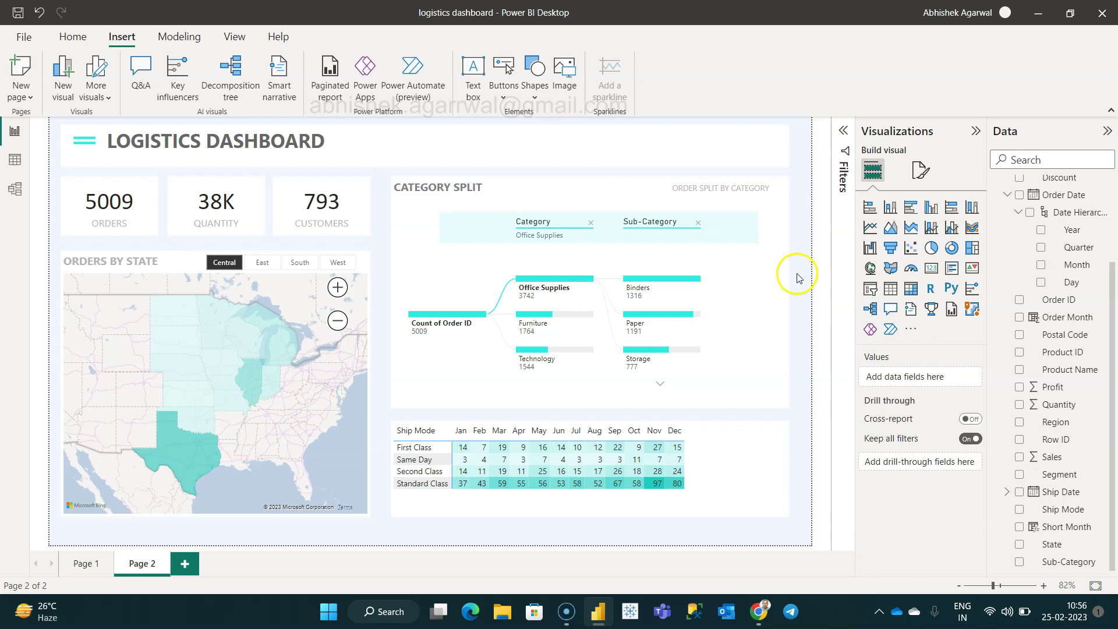
Add a slicer to Page 2 using the Order Date field
click(870, 288)
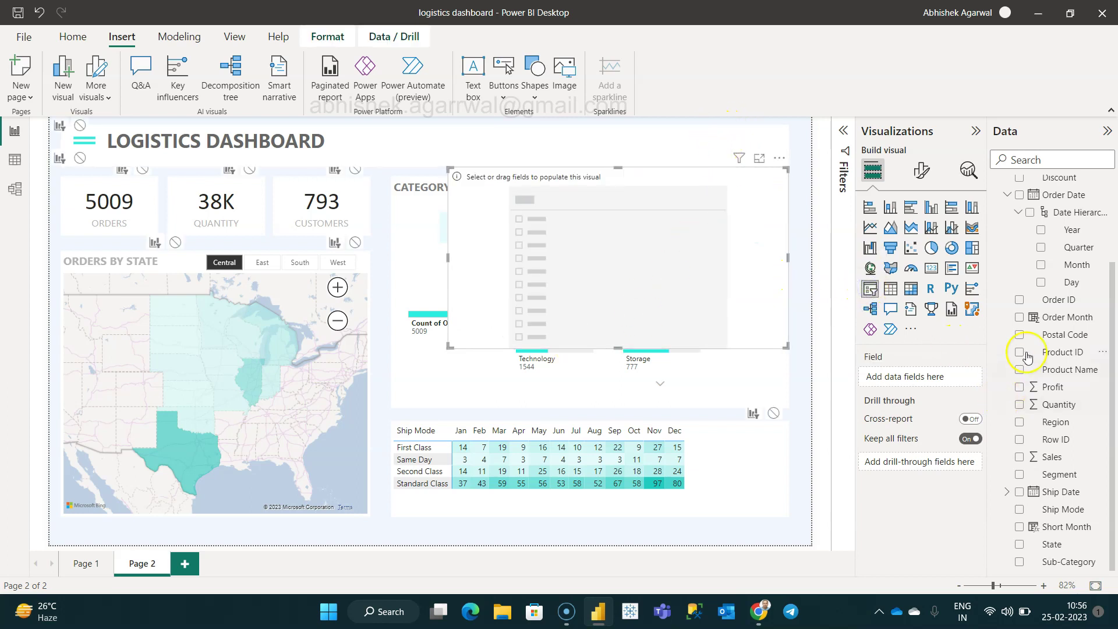
click(1035, 197)
drag(1035, 197, 918, 376)
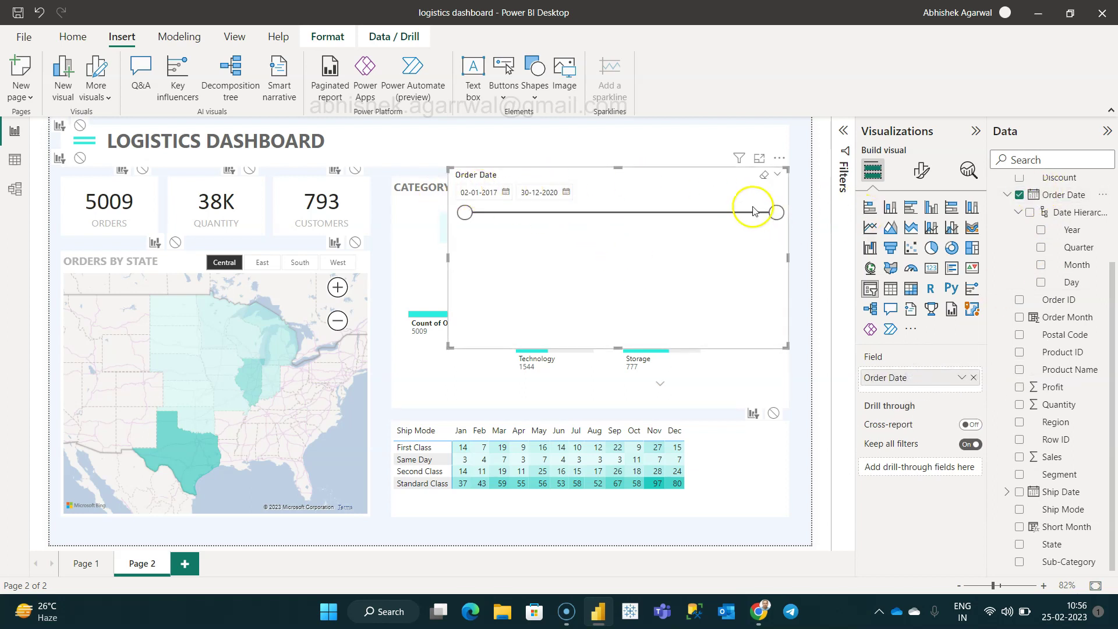
Keep the Order Date slicer's style as Between and turn off its slider
click(919, 170)
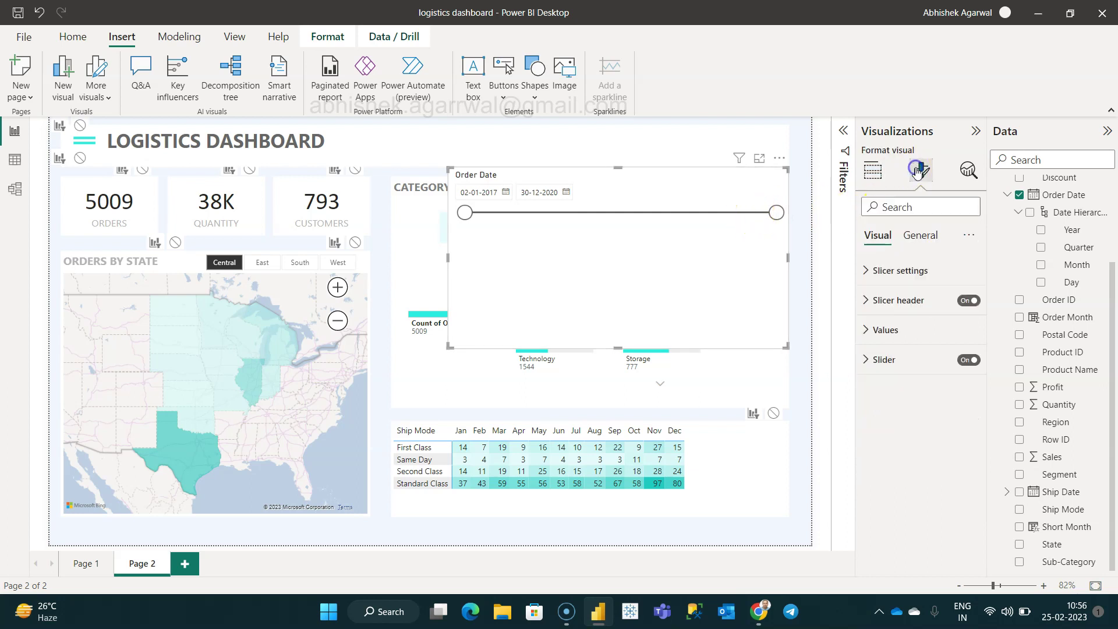
click(920, 273)
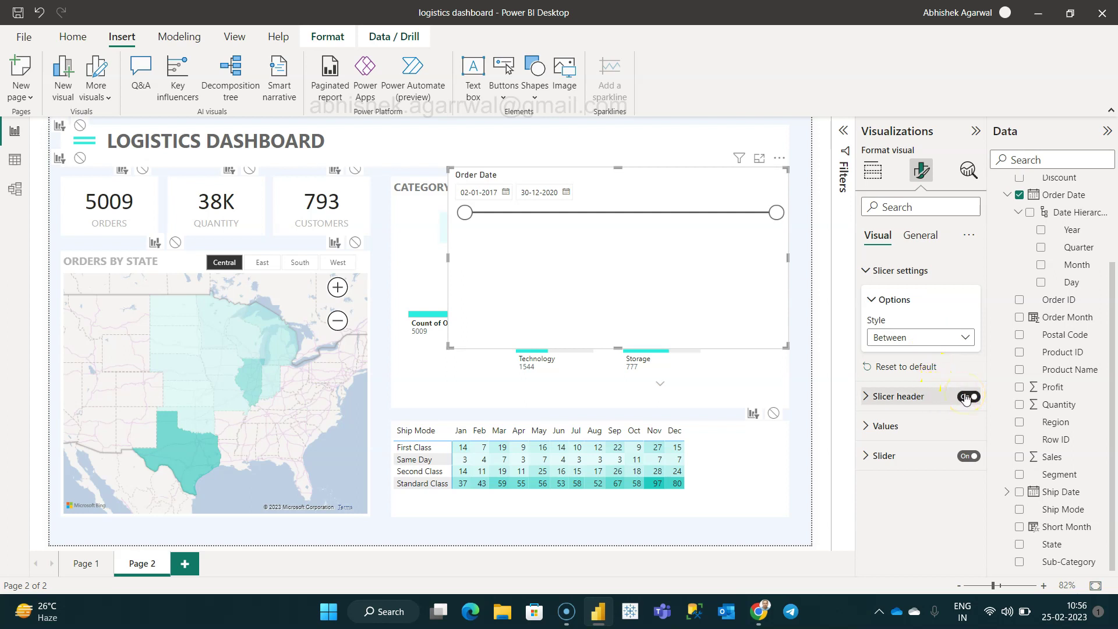
click(918, 343)
click(917, 343)
click(918, 343)
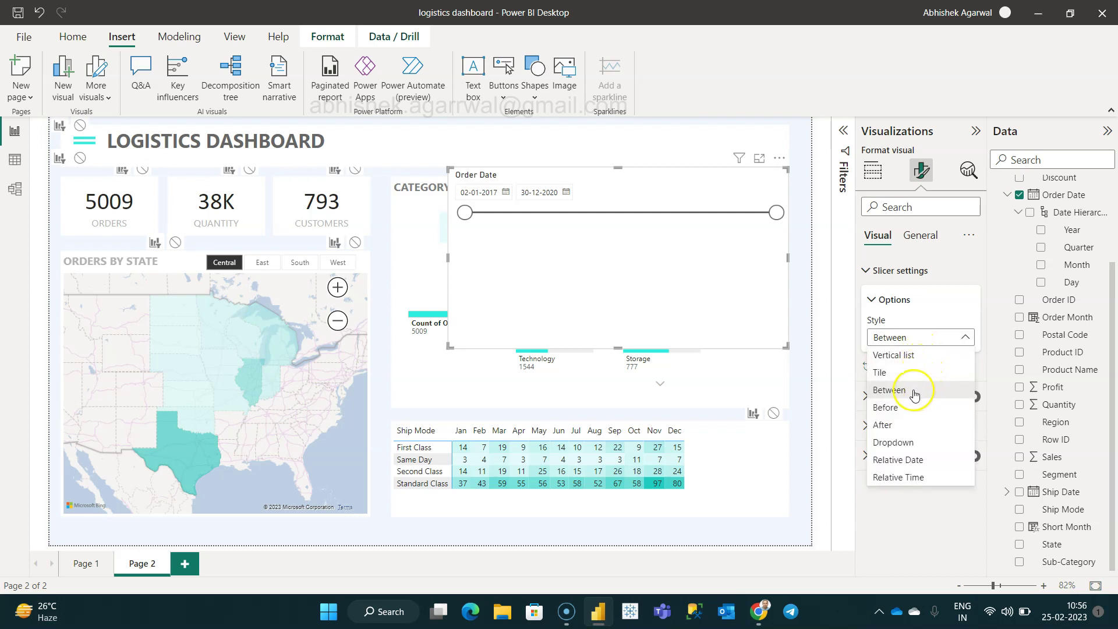
click(955, 293)
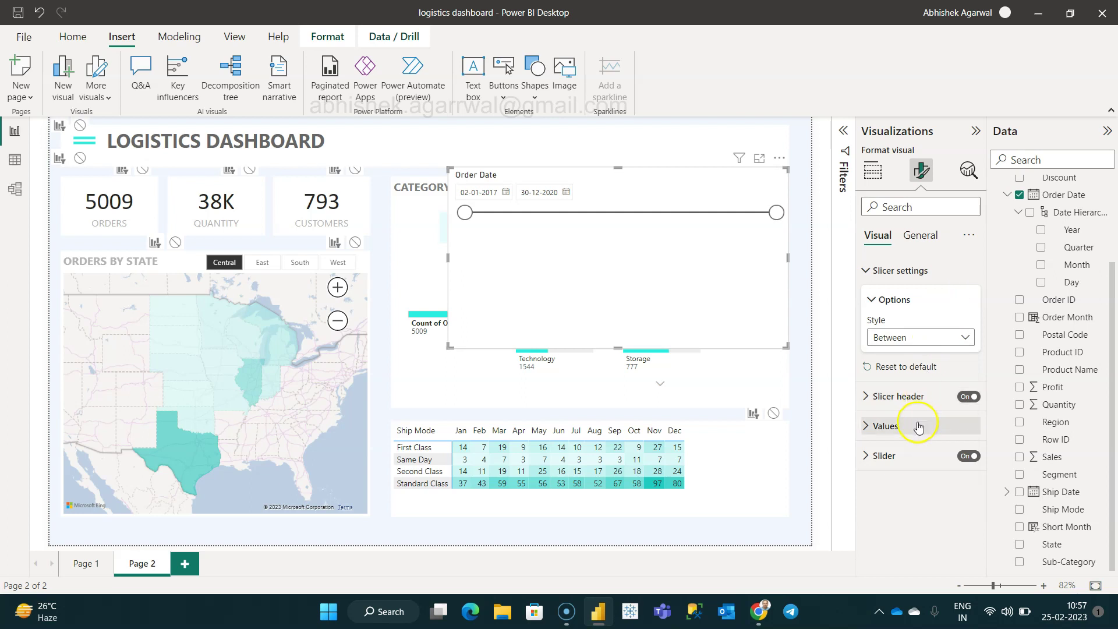
click(969, 459)
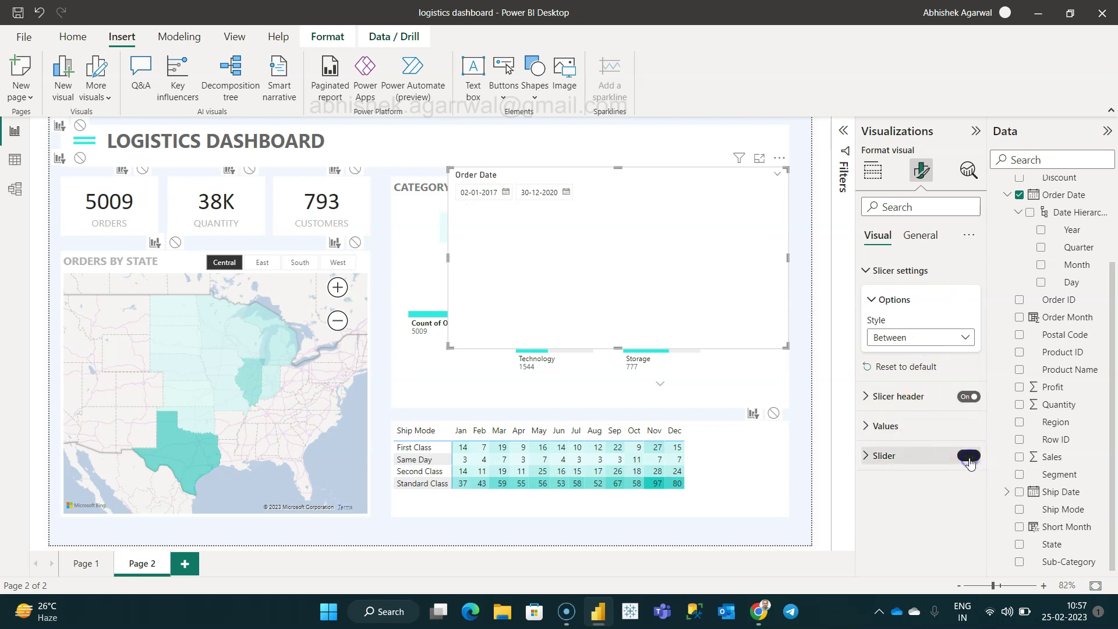
click(606, 285)
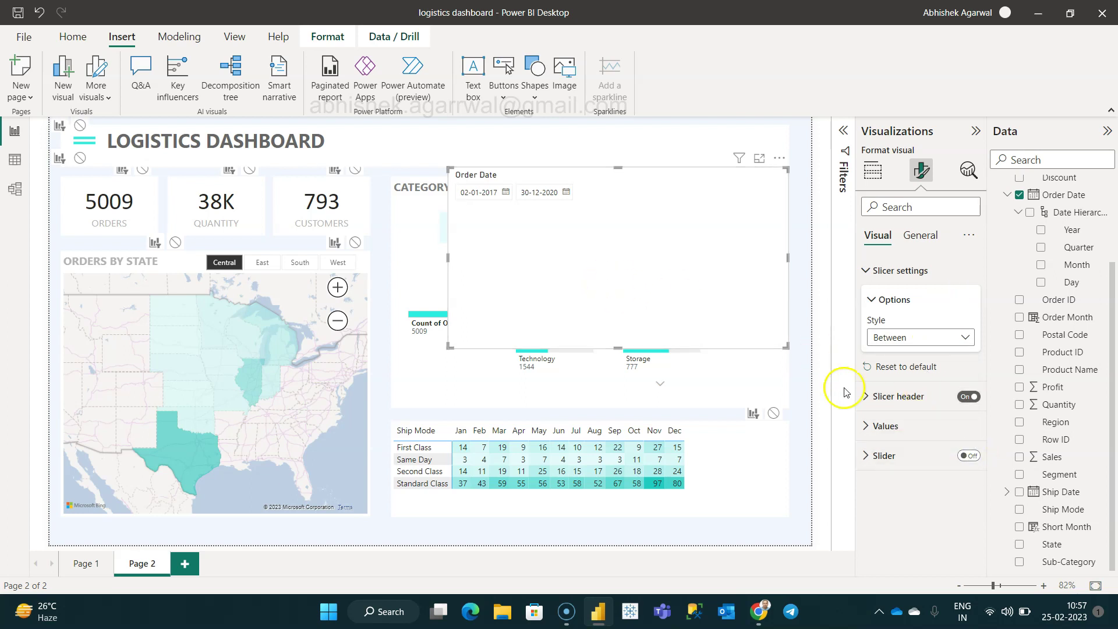
Reduce the Order Date slicer to a compact box and place it at the far end of the header band
drag(618, 348, 656, 189)
drag(787, 181, 762, 149)
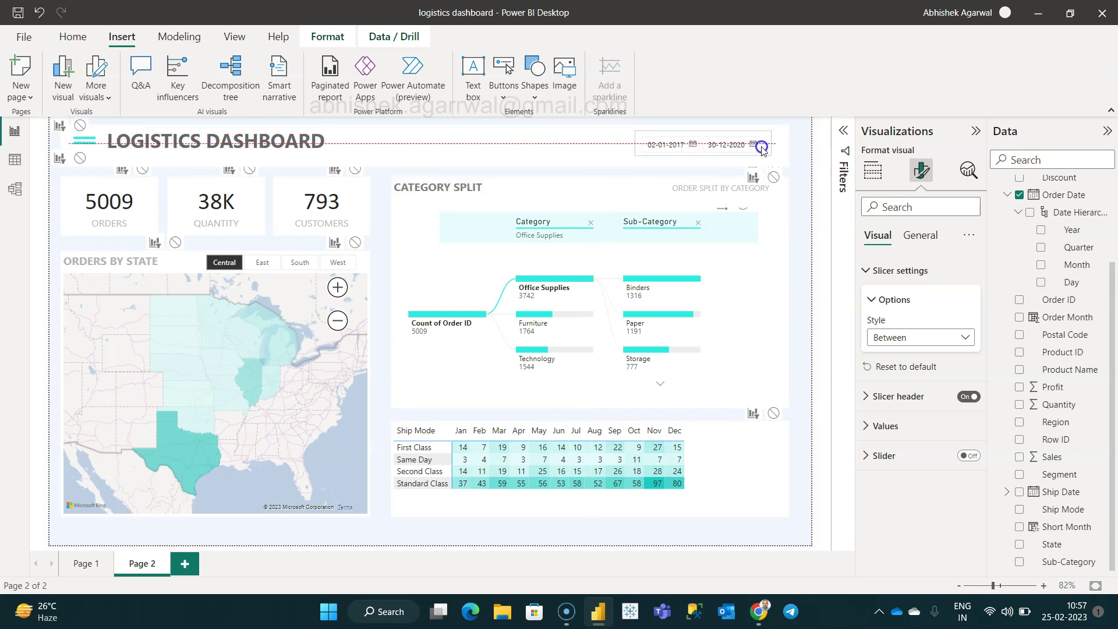
click(800, 169)
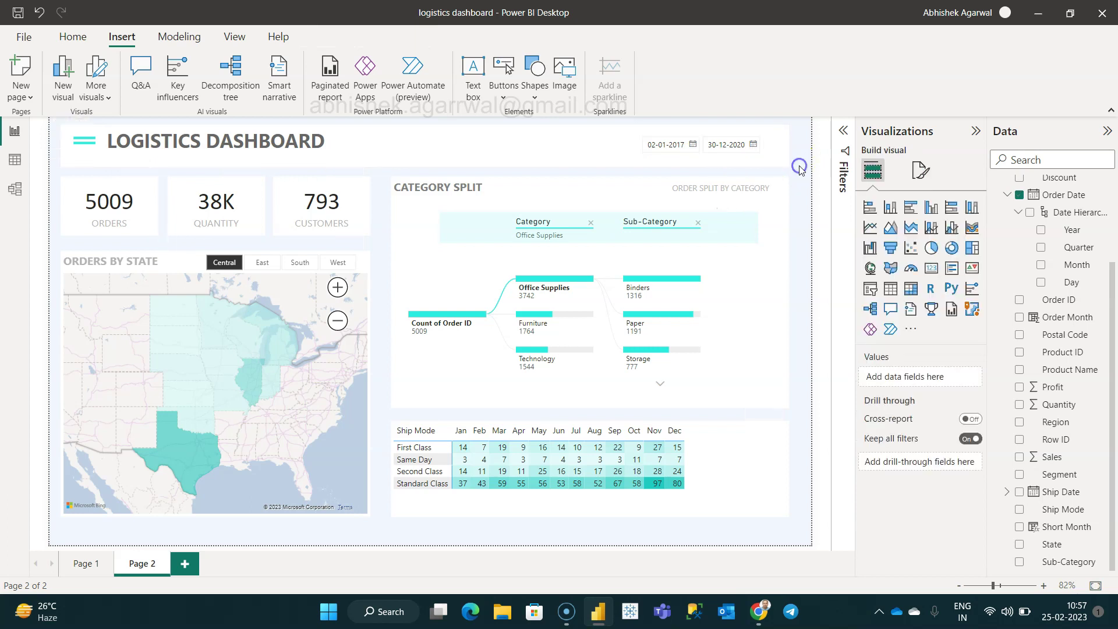
Check the date slicer on Page 1, and make Page 2's slicer taller so its Order Date header shows above the dates
click(81, 565)
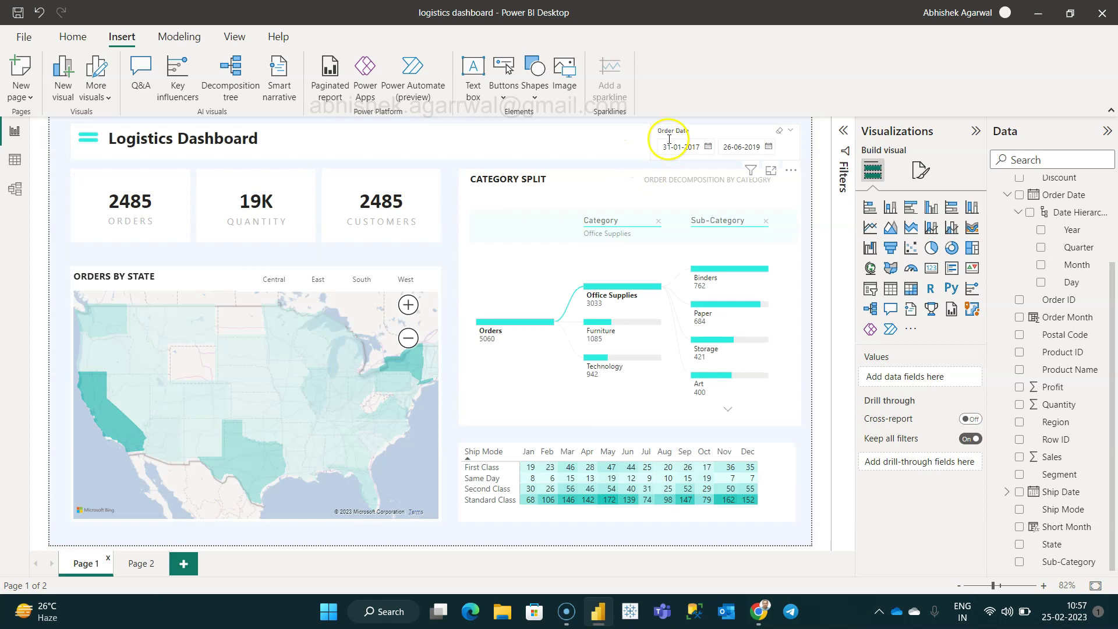
click(132, 574)
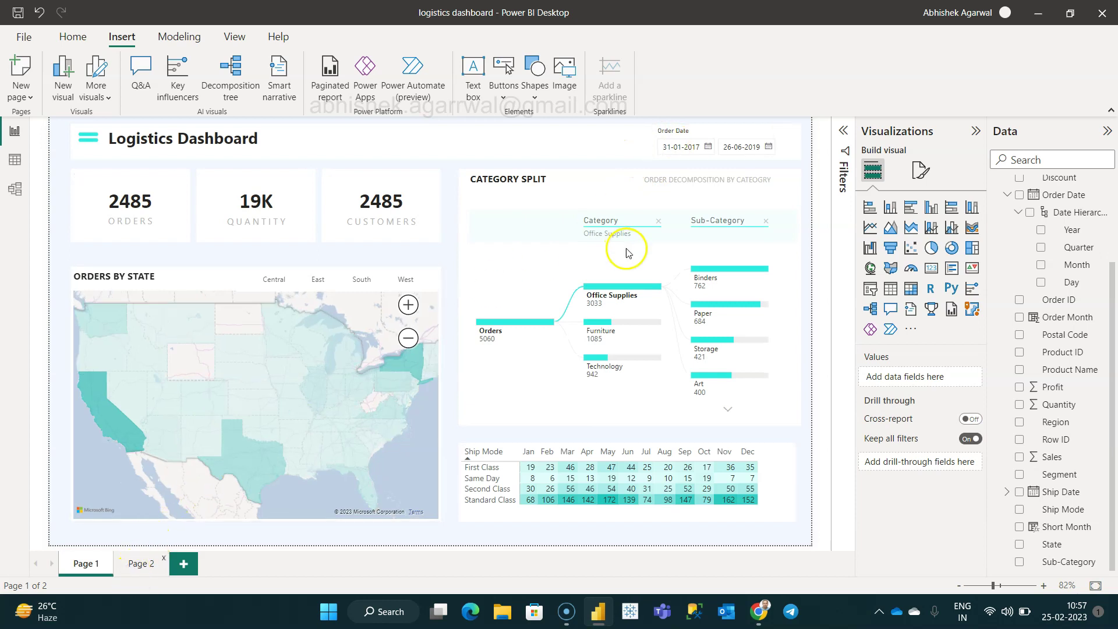
click(760, 148)
drag(702, 134, 703, 166)
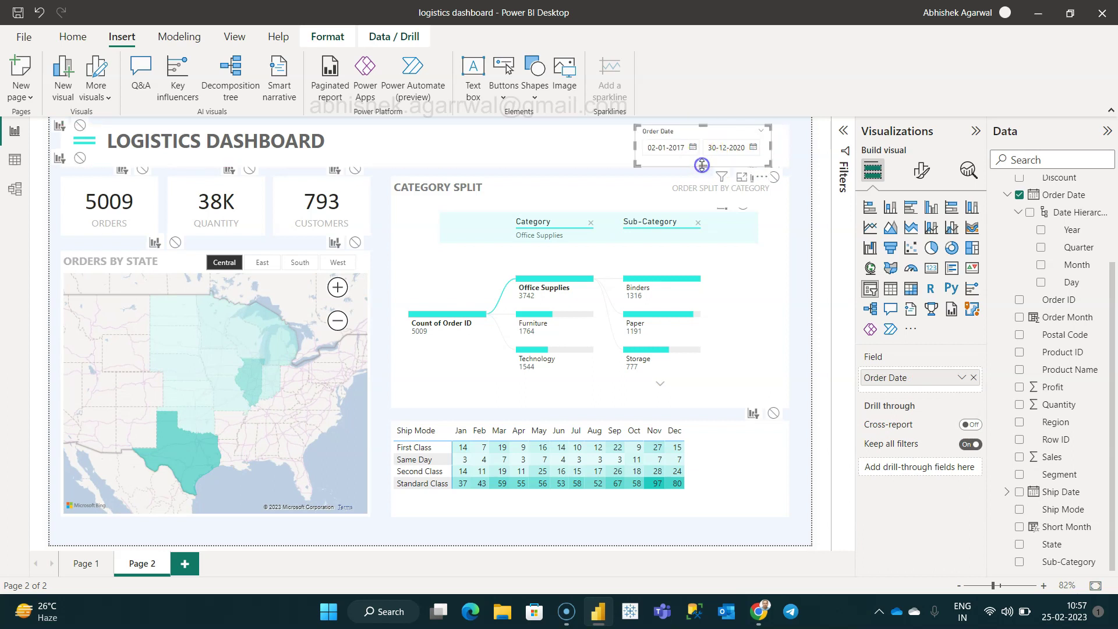
click(804, 162)
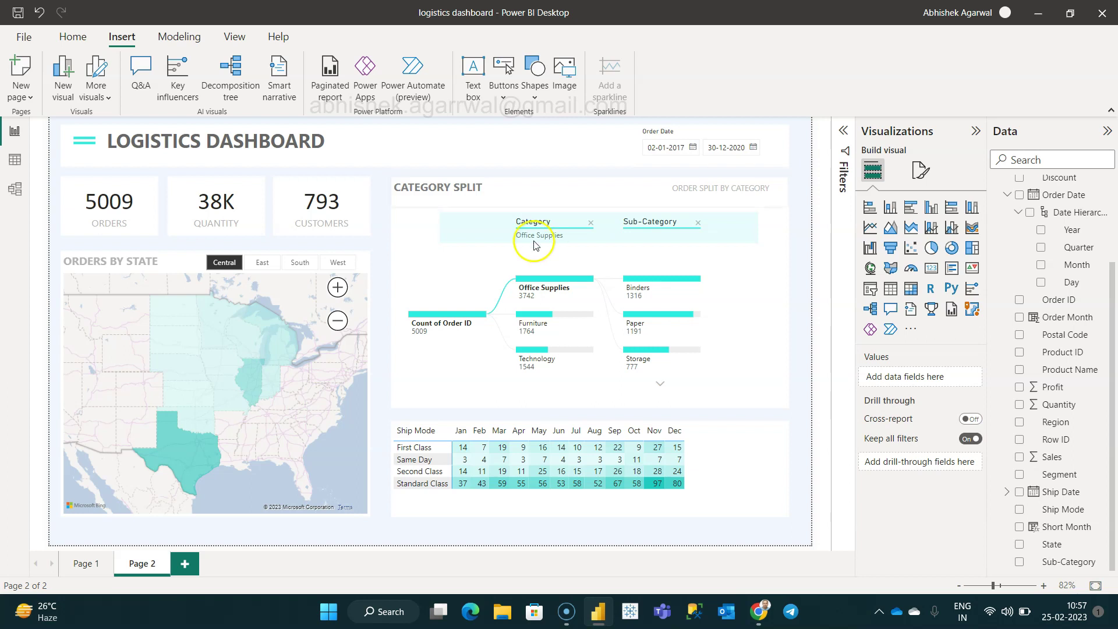
Clear the Central selection in the Region slicer, compare the layout with Page 1, and return to Page 2
click(226, 263)
click(543, 285)
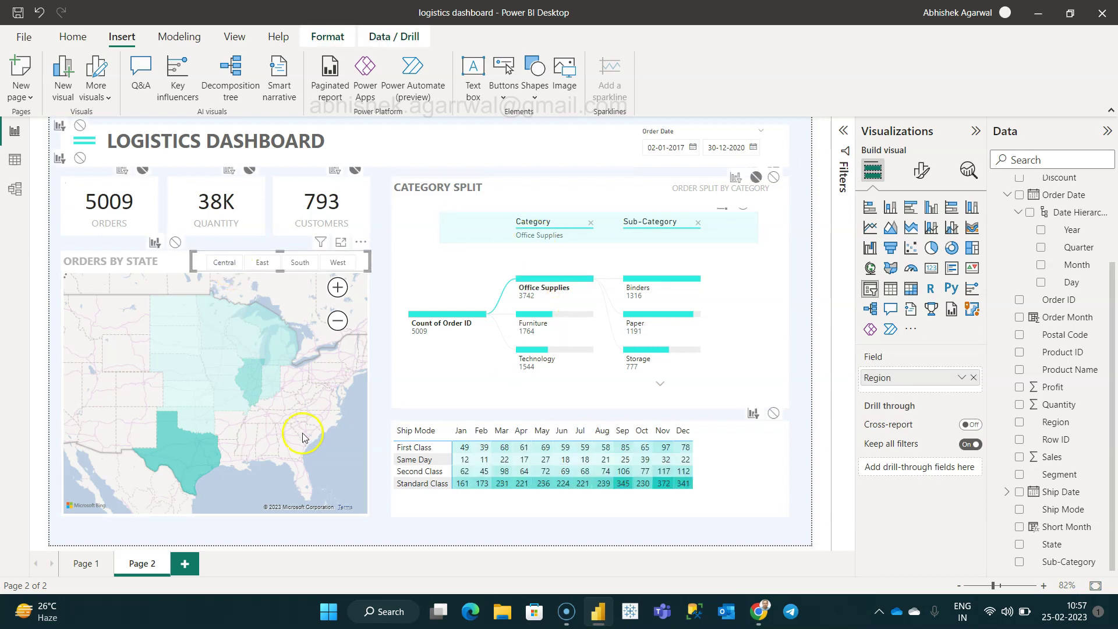
click(81, 566)
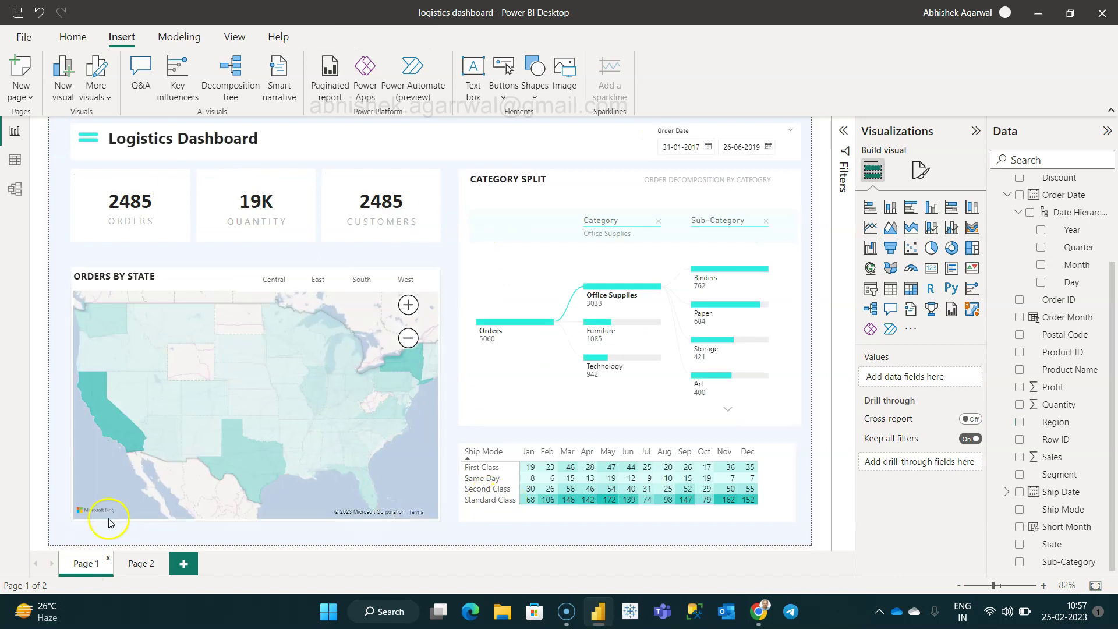
click(134, 564)
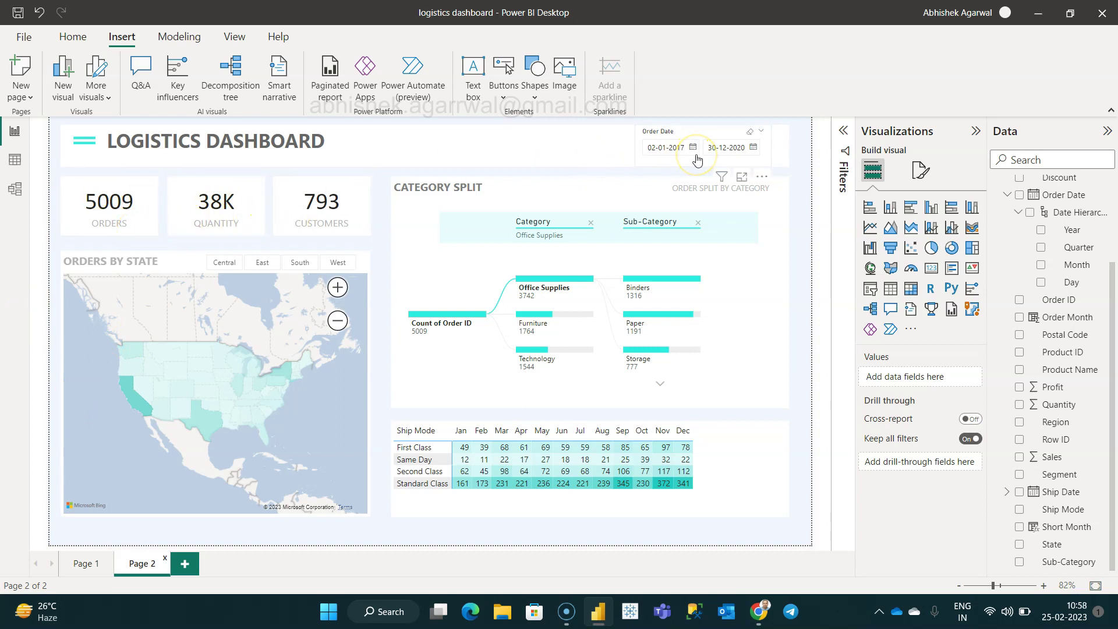
click(227, 227)
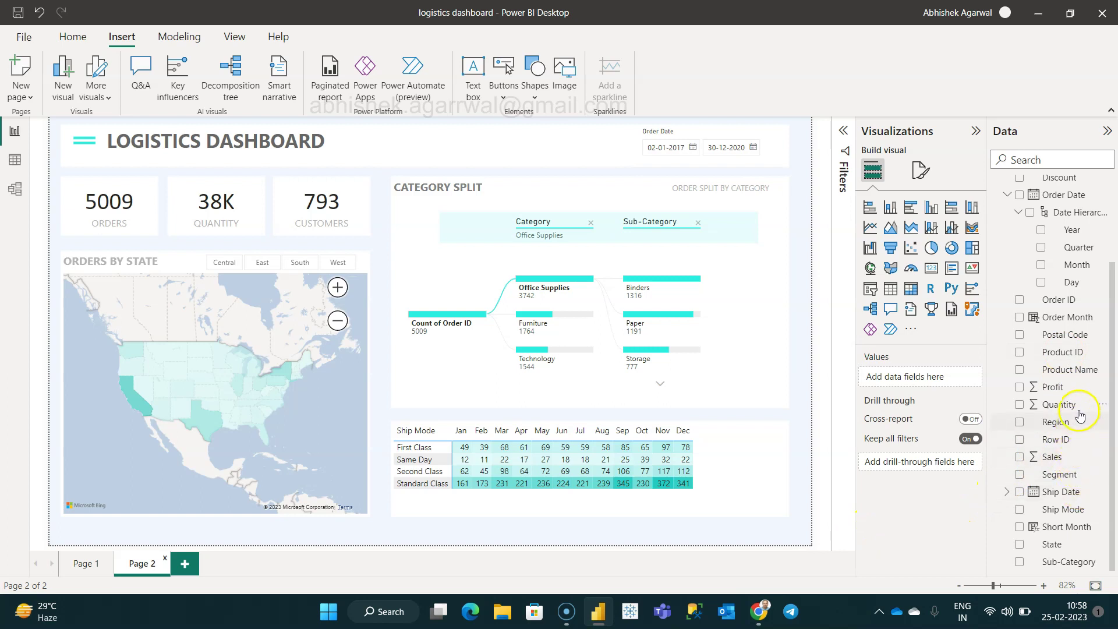
scroll(1079, 384, up, 3)
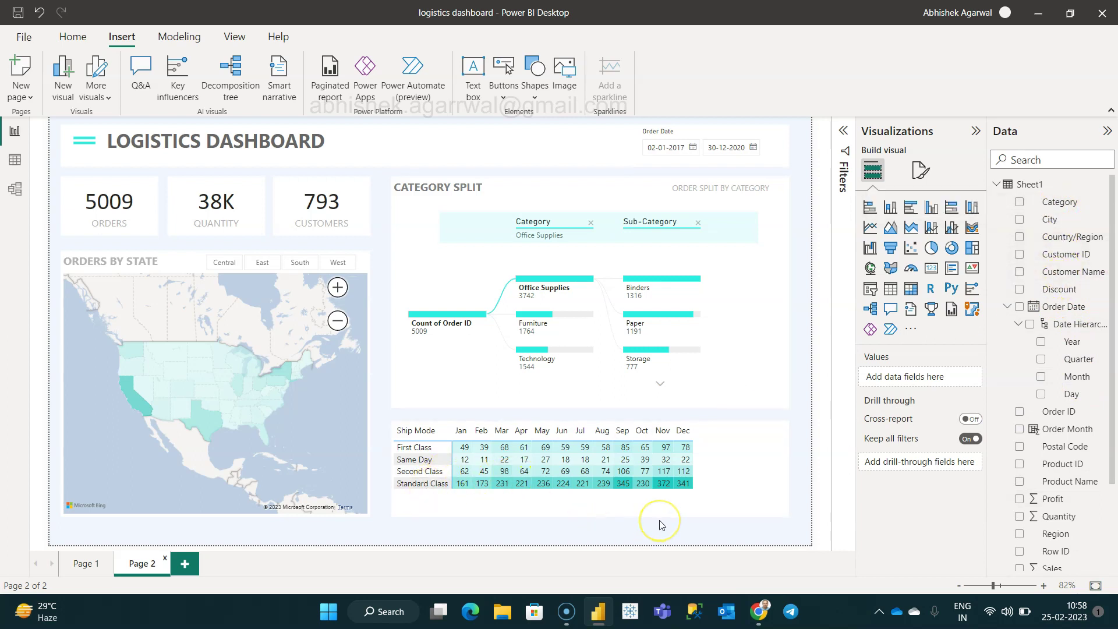
click(706, 540)
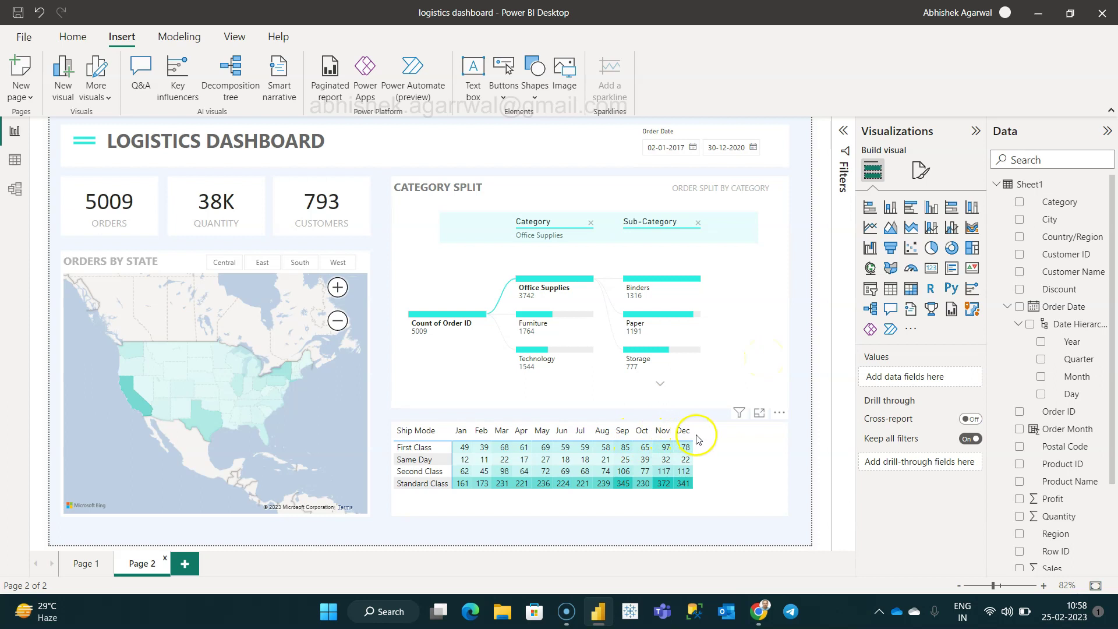
Widen the Dec and Jan columns of the ship mode matrix slightly
drag(692, 433, 785, 436)
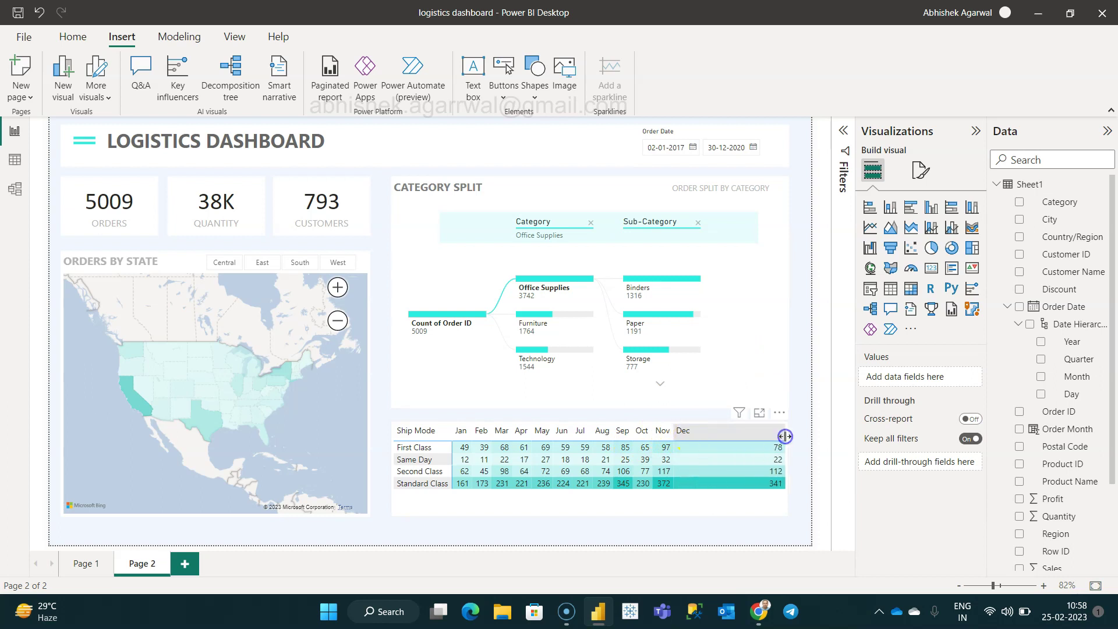
mouse_move(671, 434)
mouse_down()
mouse_move(736, 431)
mouse_move(673, 434)
mouse_up()
drag(785, 431, 705, 432)
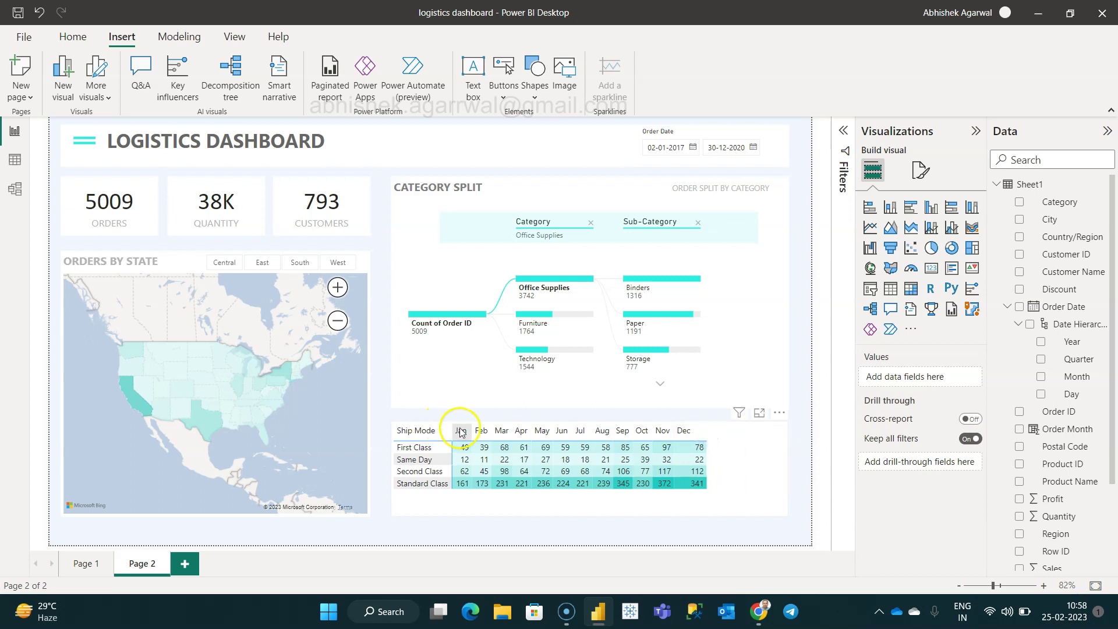
drag(469, 431, 487, 431)
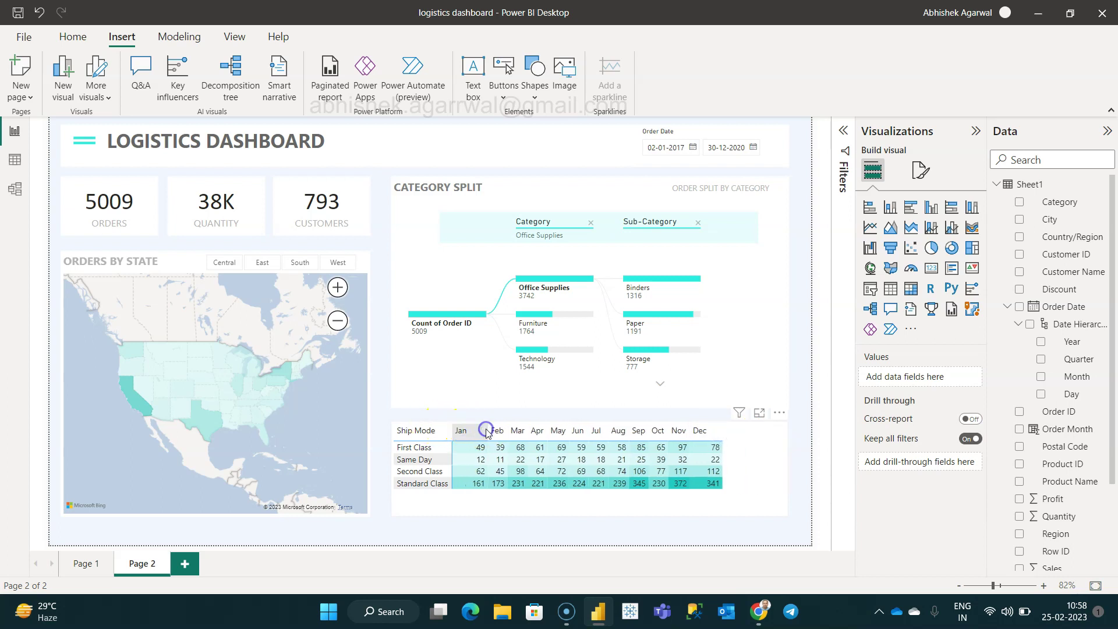
Examine the ship mode matrix's grid and values formatting for a setting that controls column widths
click(766, 471)
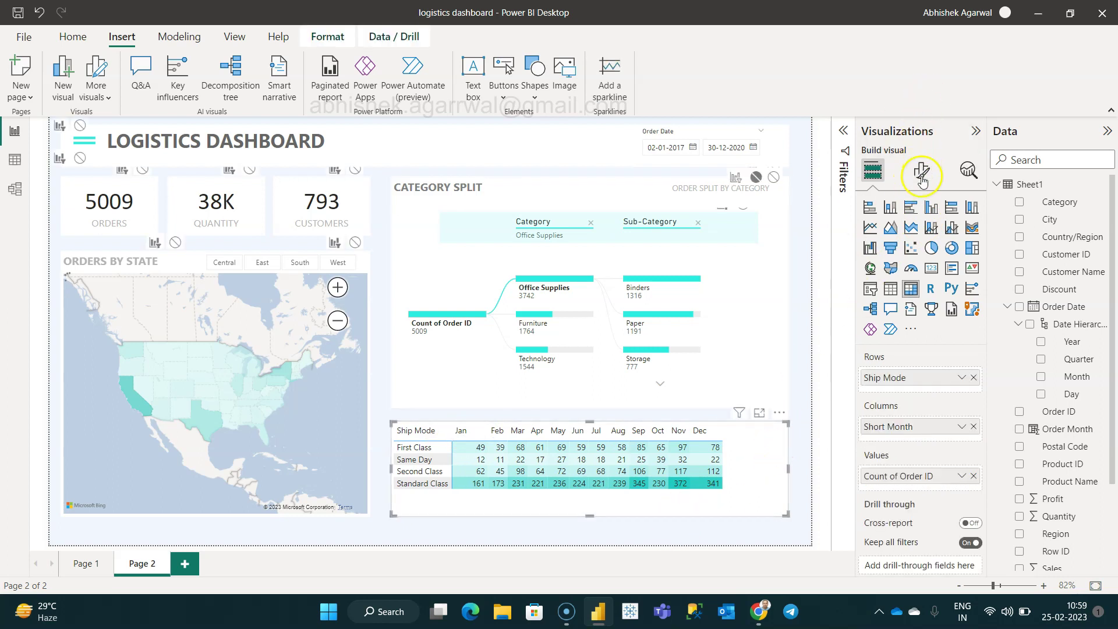
click(922, 172)
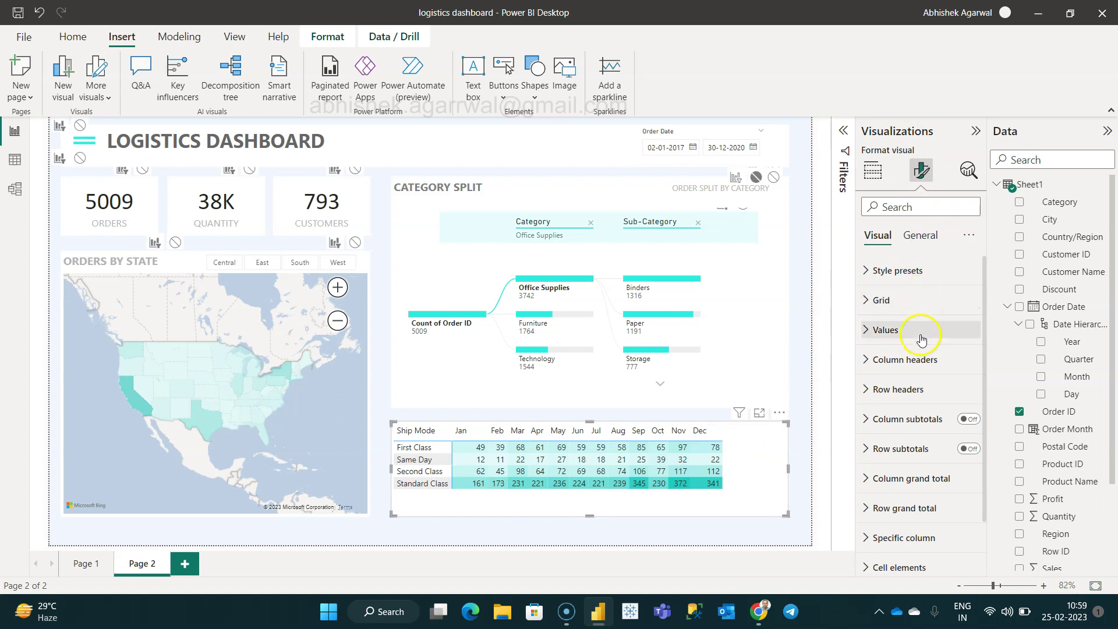
click(918, 276)
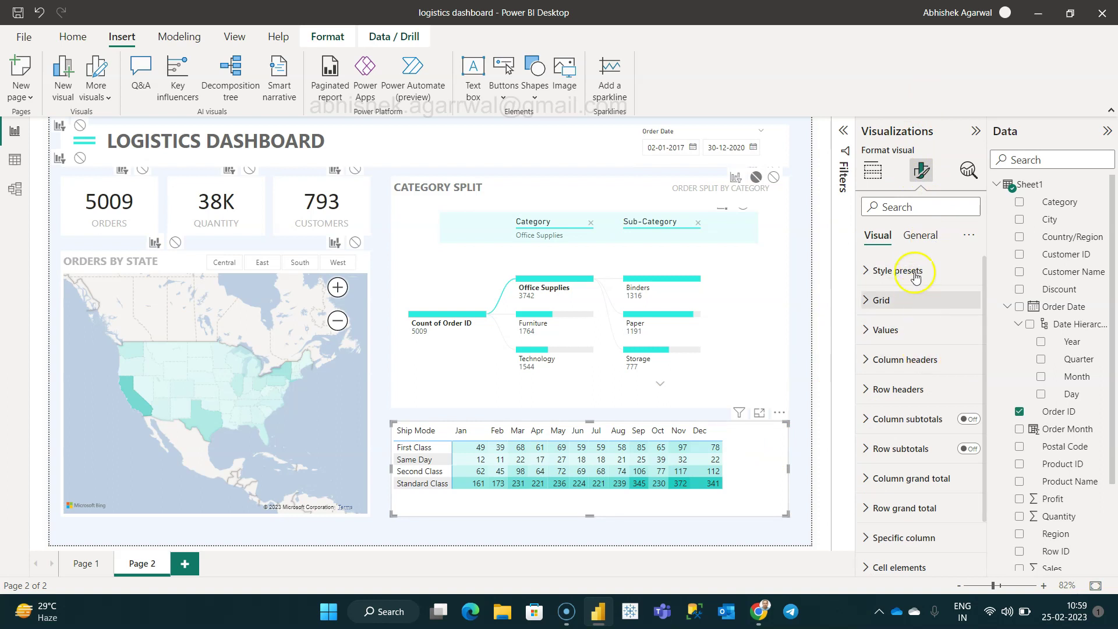
click(915, 301)
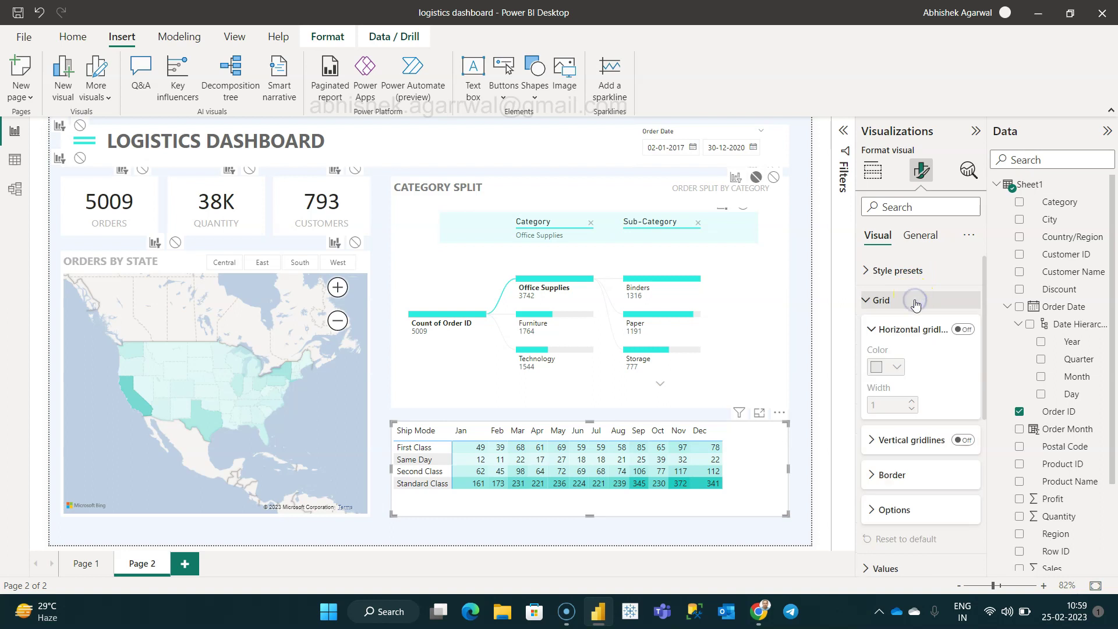
click(915, 302)
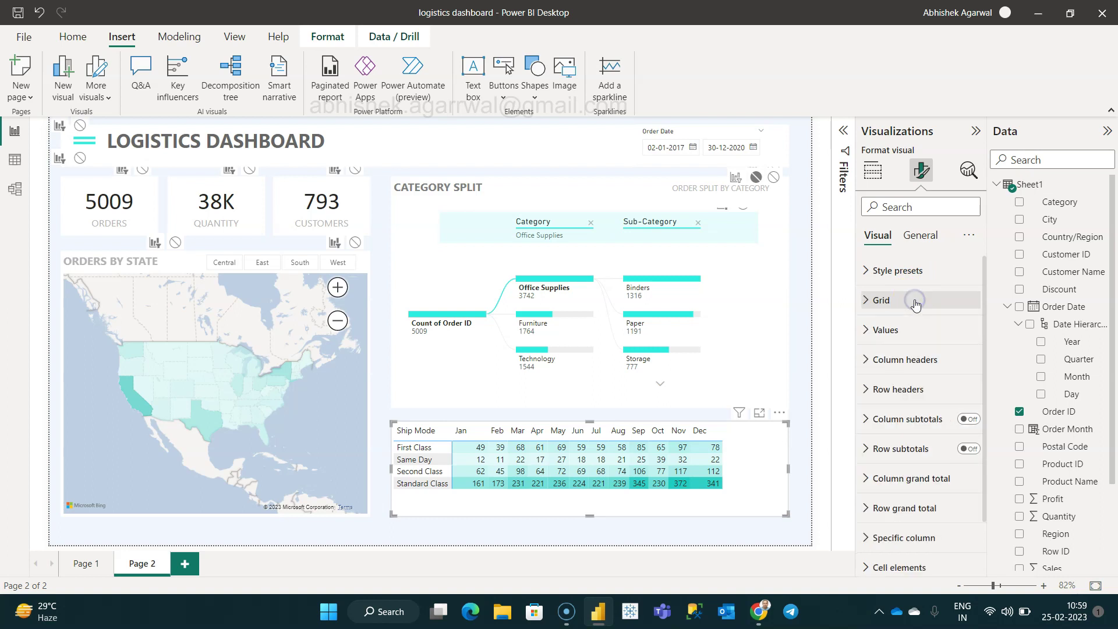
scroll(906, 491, down, 2)
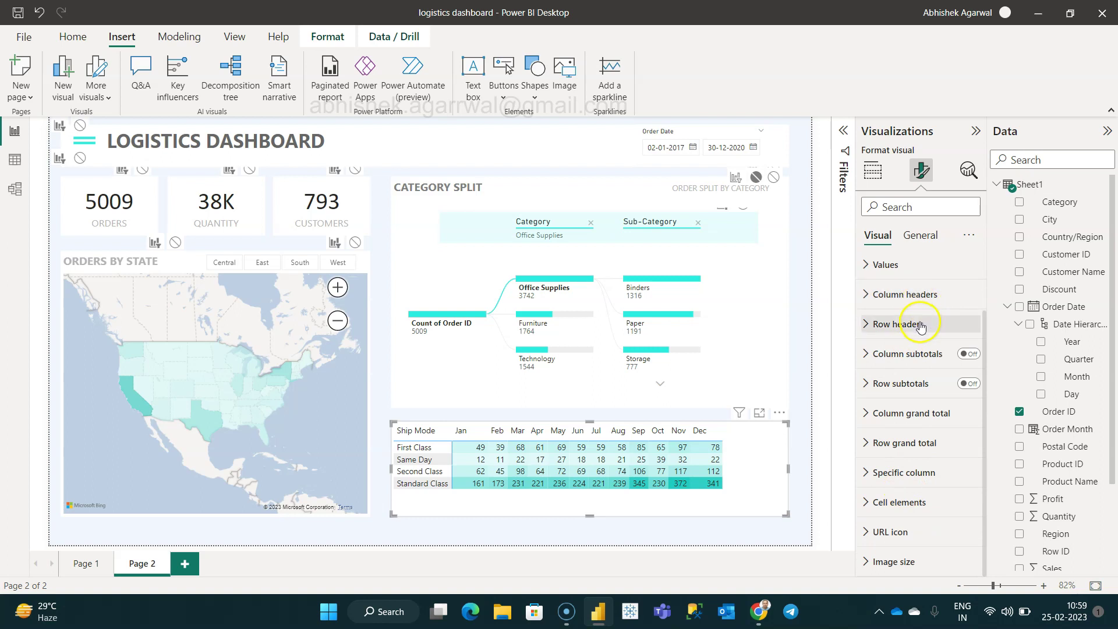
scroll(911, 431, up, 2)
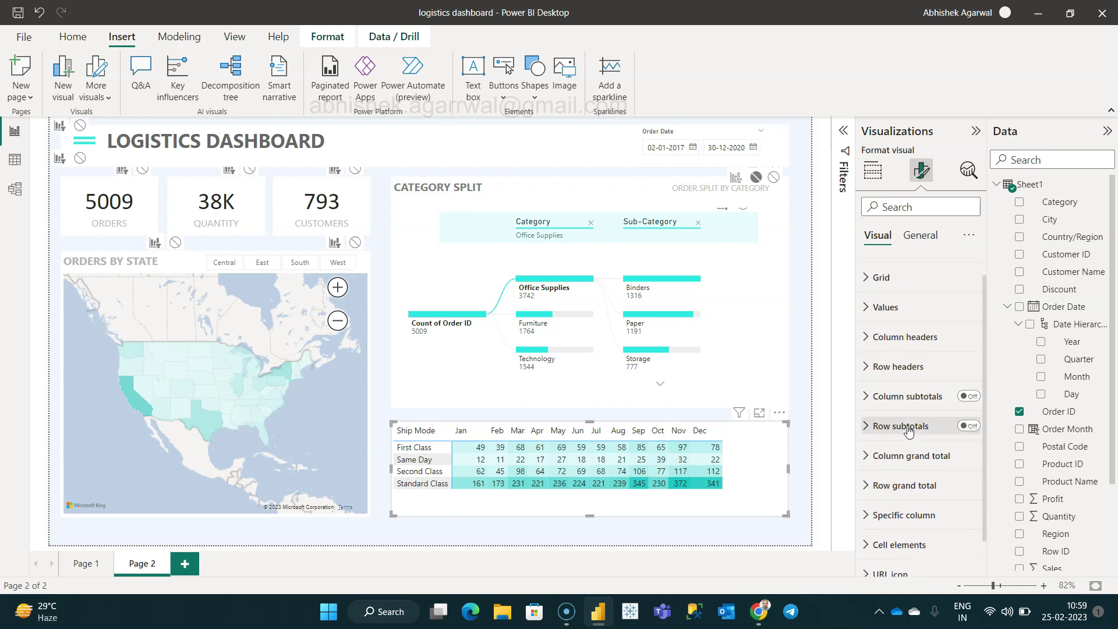
click(917, 330)
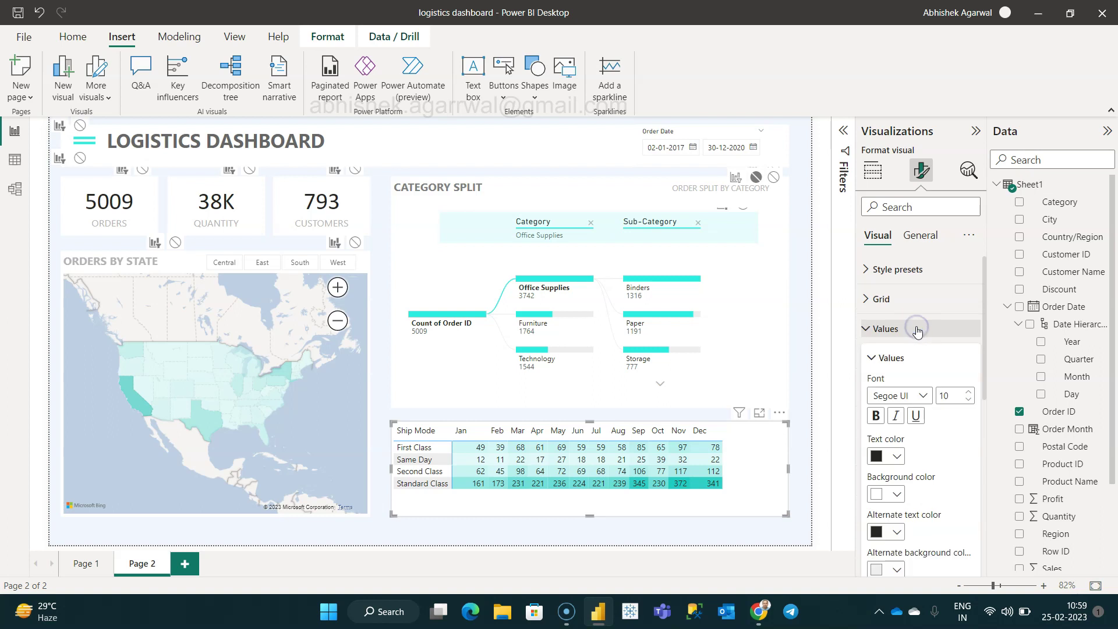
scroll(936, 456, down, 5)
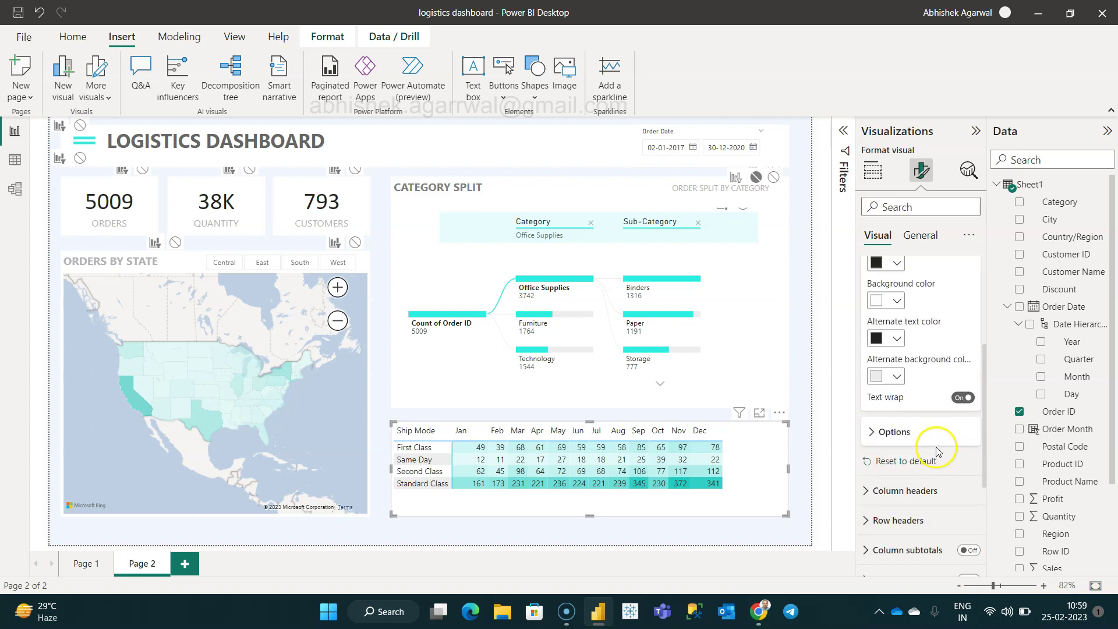
click(937, 433)
scroll(937, 434, down, 2)
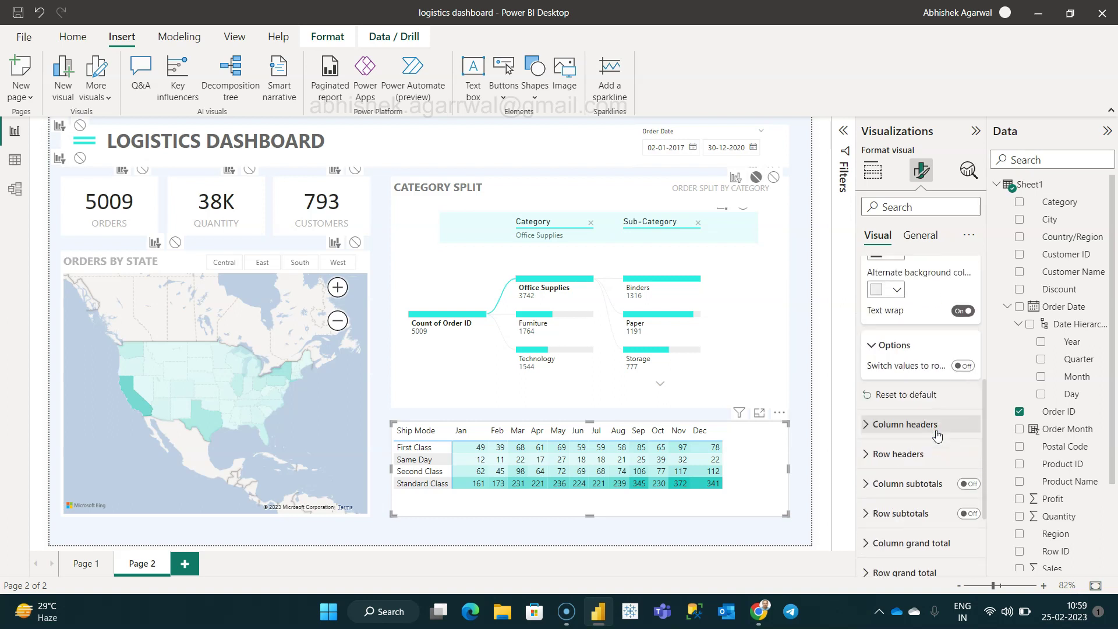
right_click(937, 434)
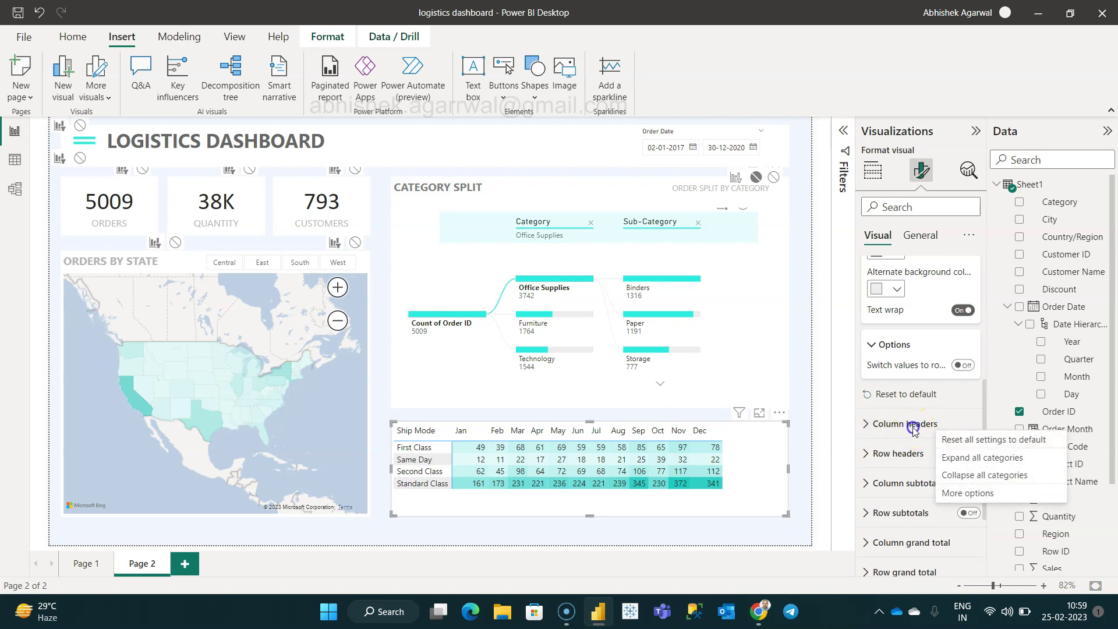
Refit the ship mode matrix's columns by switching the column headers' Auto-size width off and back on
click(913, 431)
scroll(887, 428, down, 3)
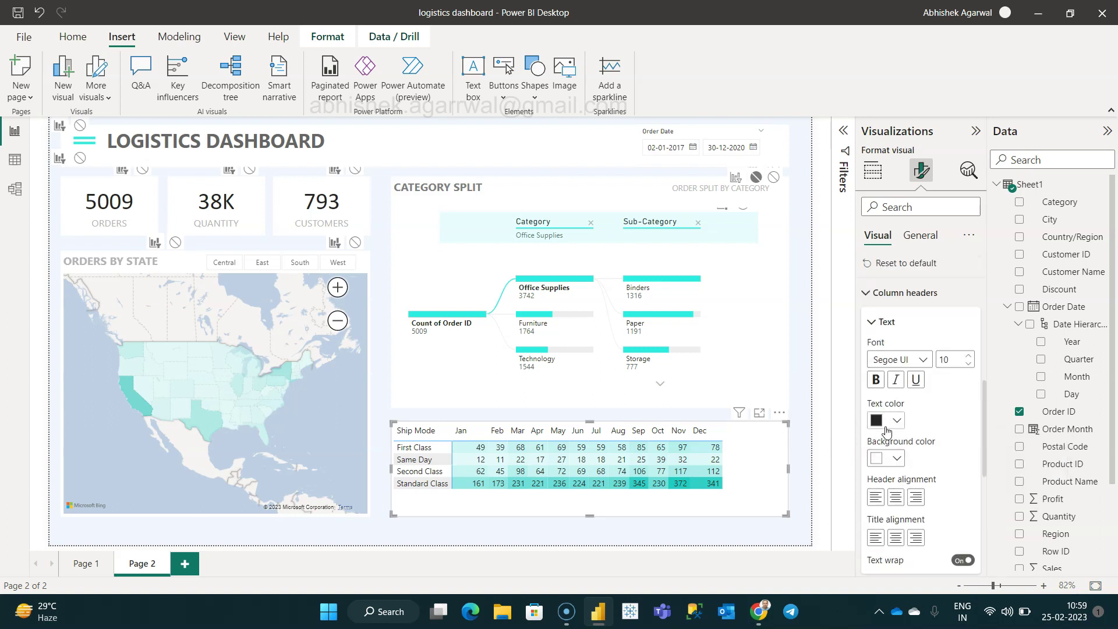
click(885, 456)
scroll(885, 456, down, 2)
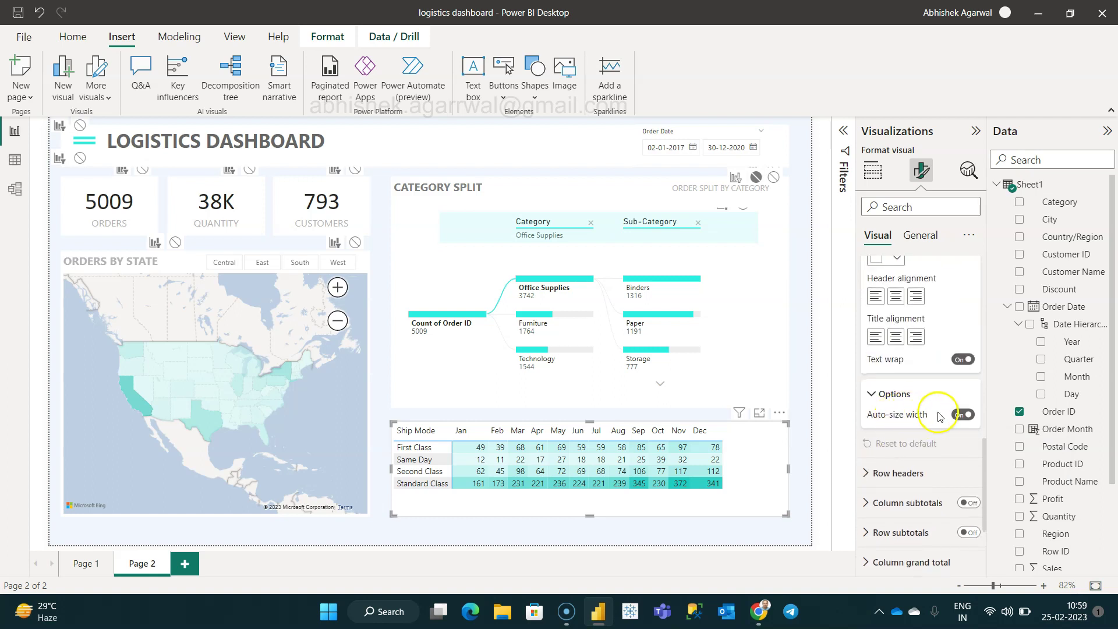
click(962, 415)
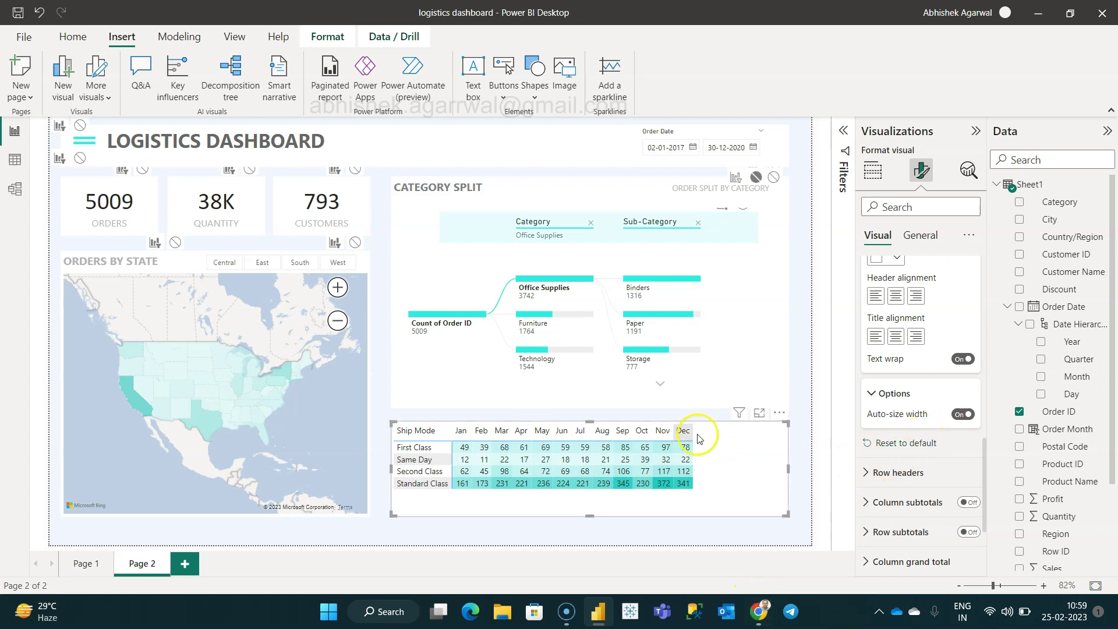
click(751, 447)
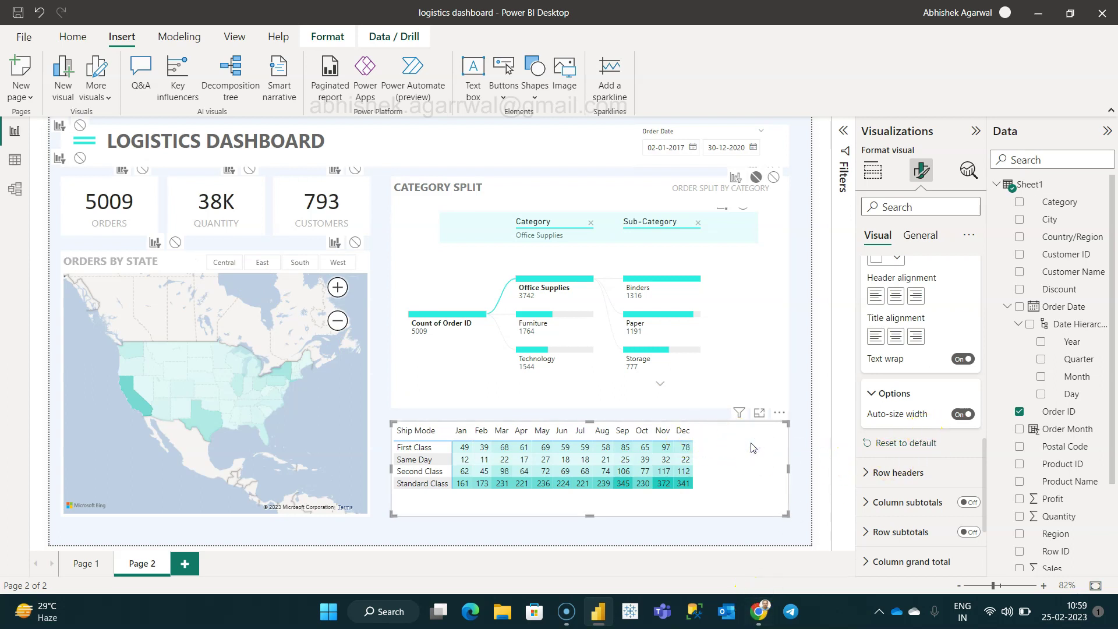
Widen the Jan, Feb and Mar columns of the ship mode matrix
scroll(902, 452, down, 2)
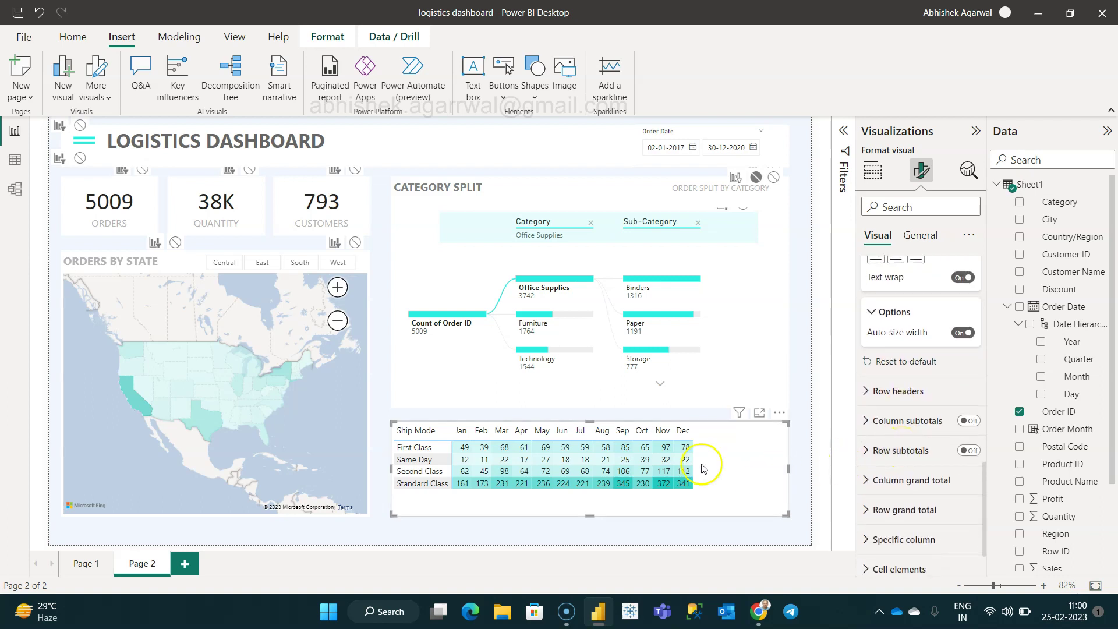
drag(469, 433, 545, 432)
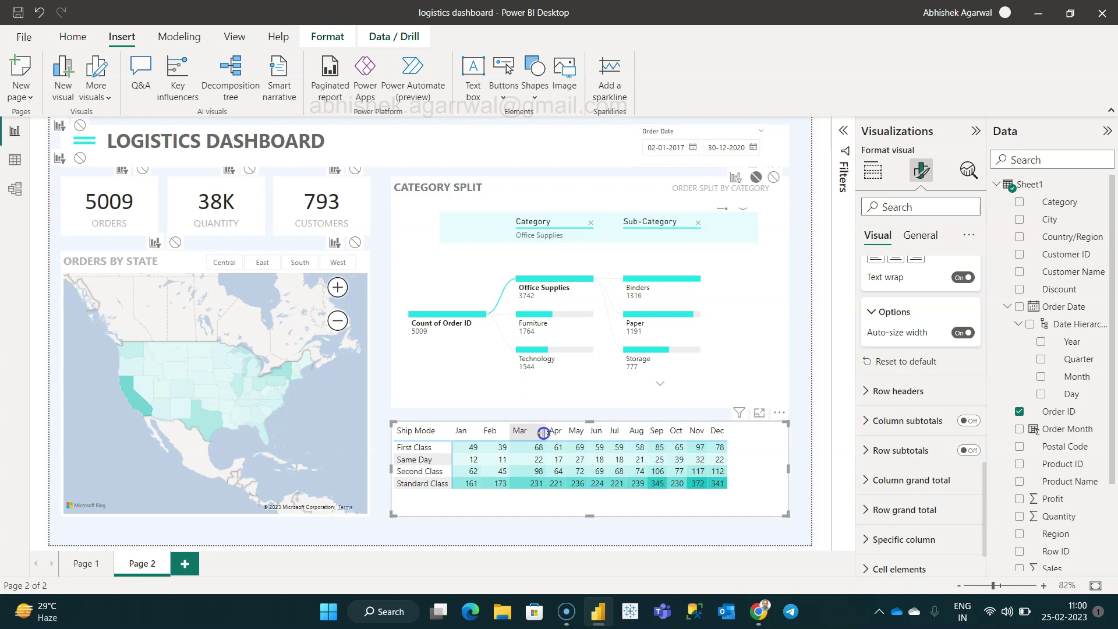
click(576, 431)
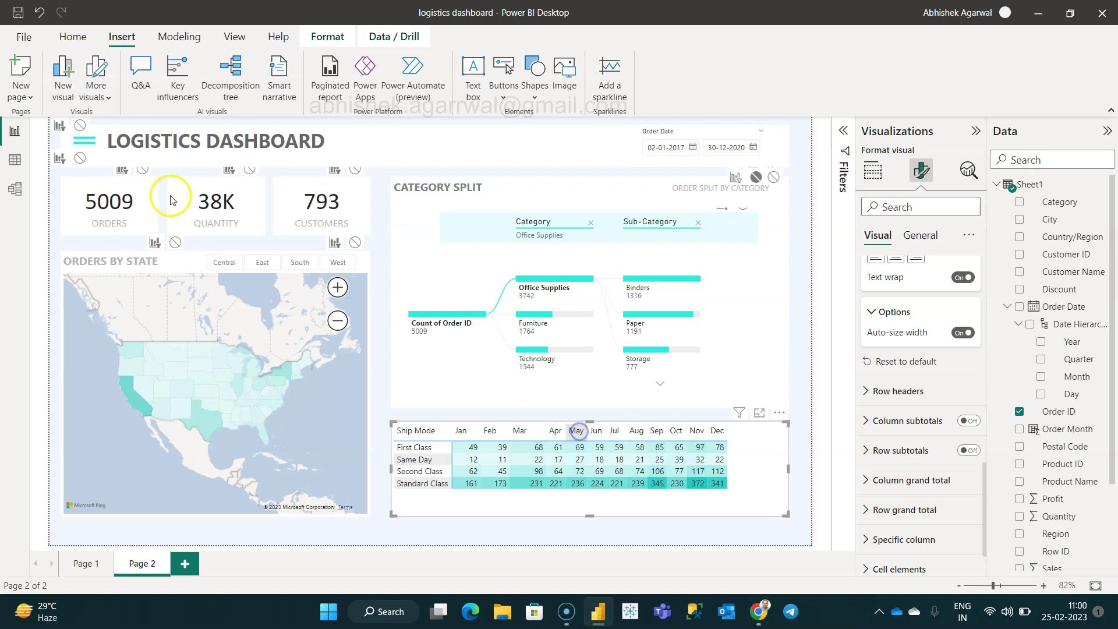
In the data table, set the Short Month column's formula to LEFT(Sheet1[Order Date].[Month],3)&" ", and return to the report
click(15, 159)
scroll(664, 361, right, 5)
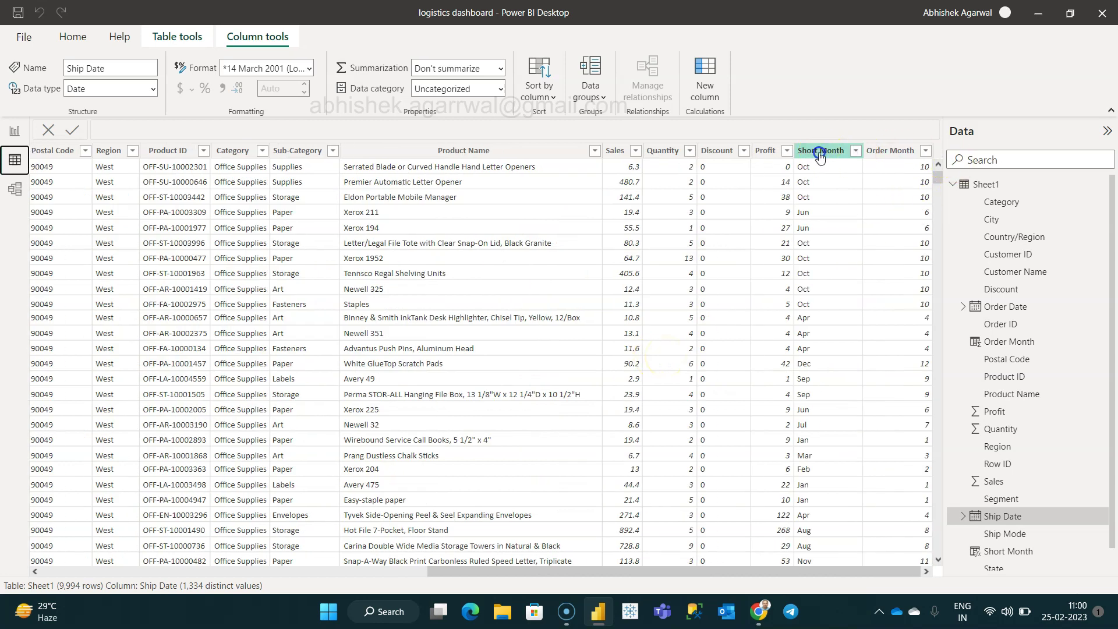
click(820, 153)
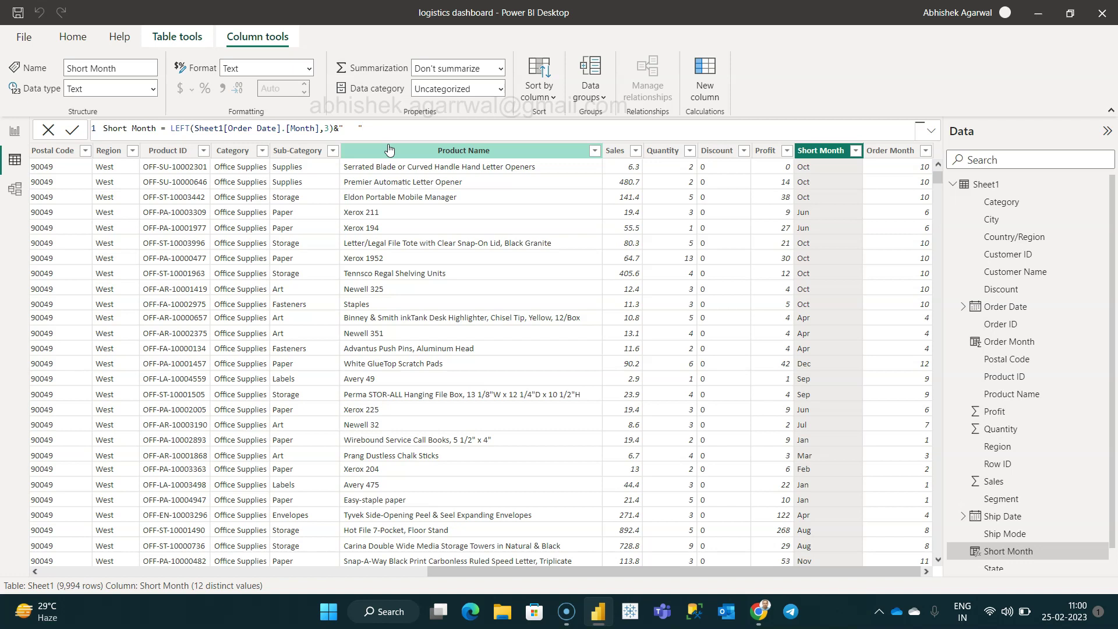
key(Return)
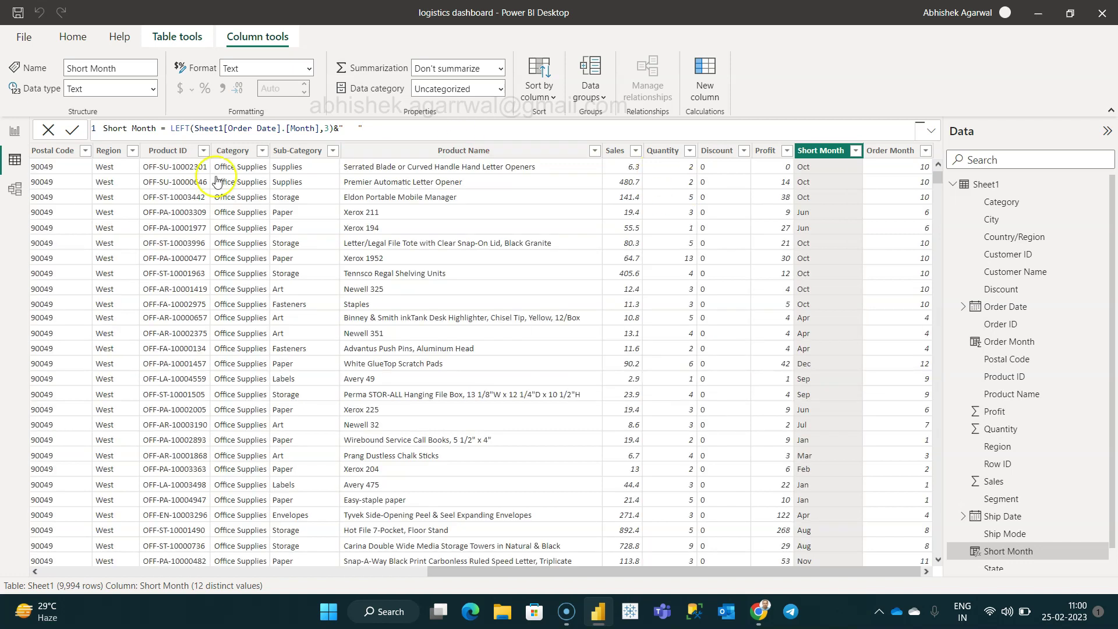
click(14, 133)
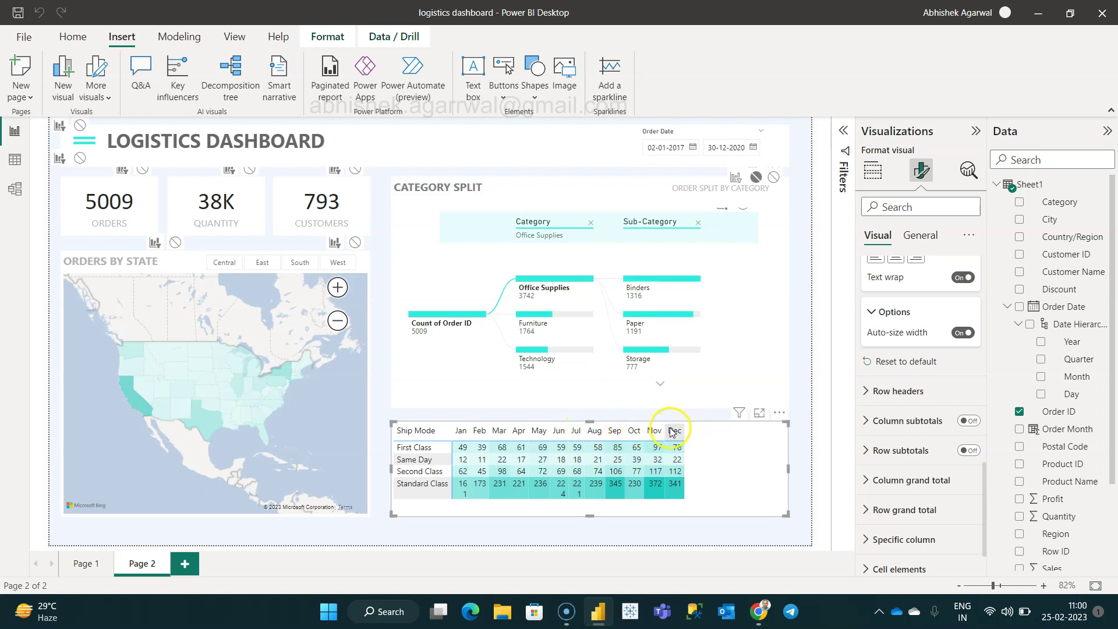
Widen the Nov column of the ship mode matrix slightly and clear the Nov selection
drag(666, 432, 672, 433)
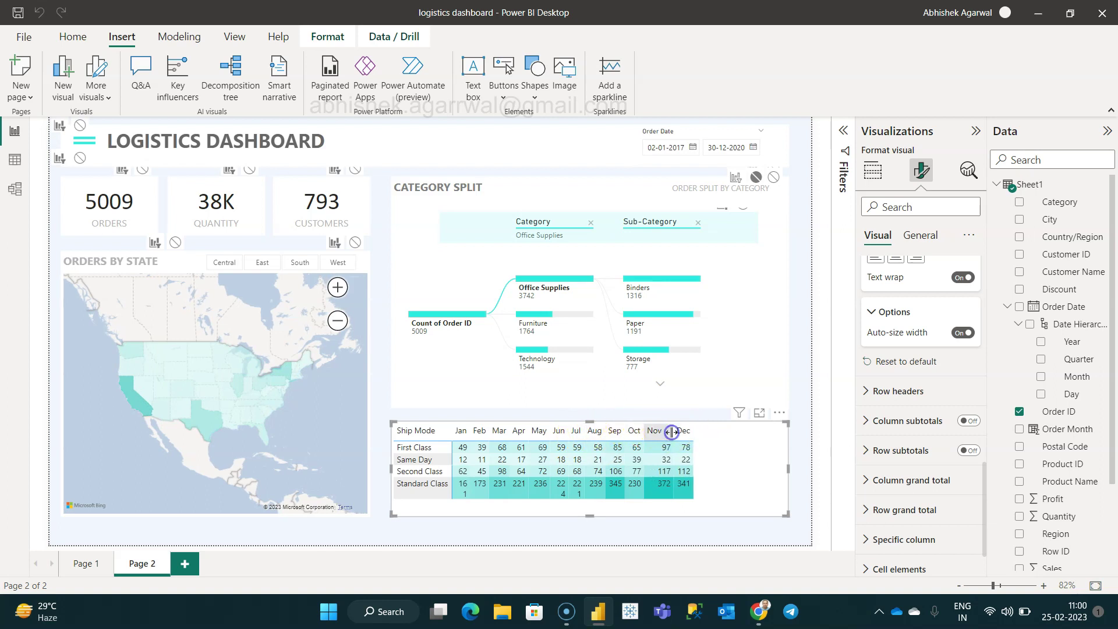
click(722, 433)
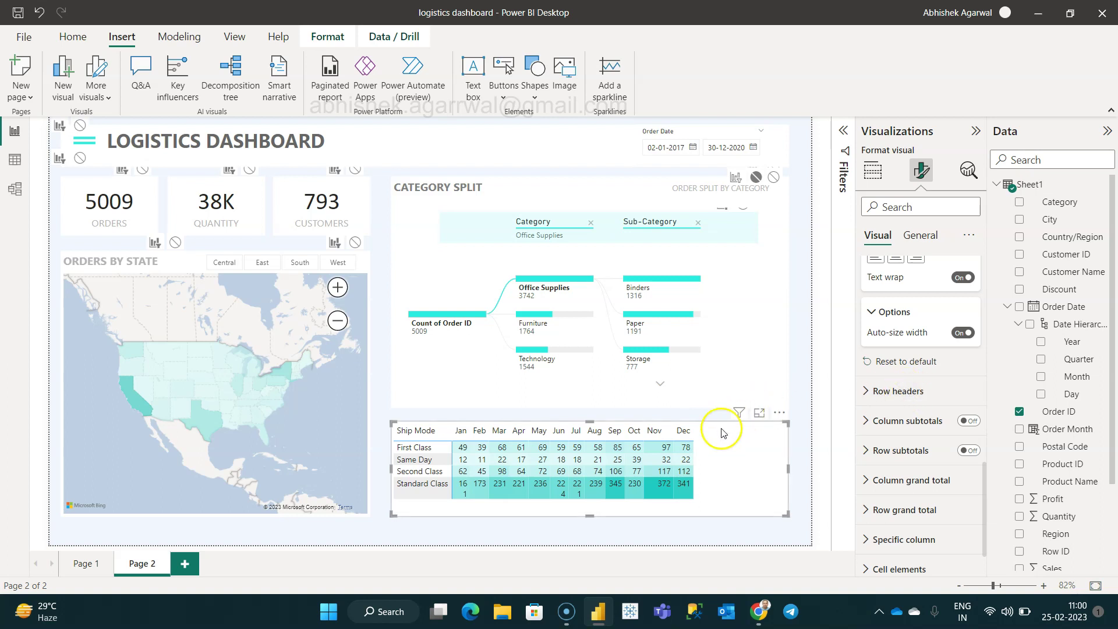
click(671, 431)
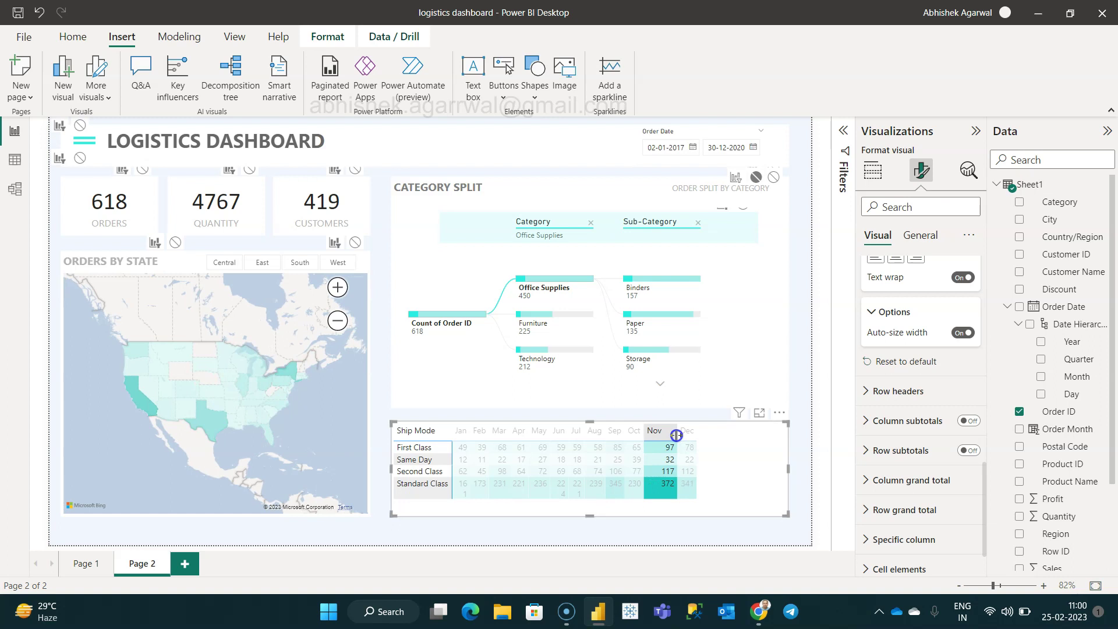
click(731, 444)
Collapse the ribbon to give the report canvas more room
click(85, 125)
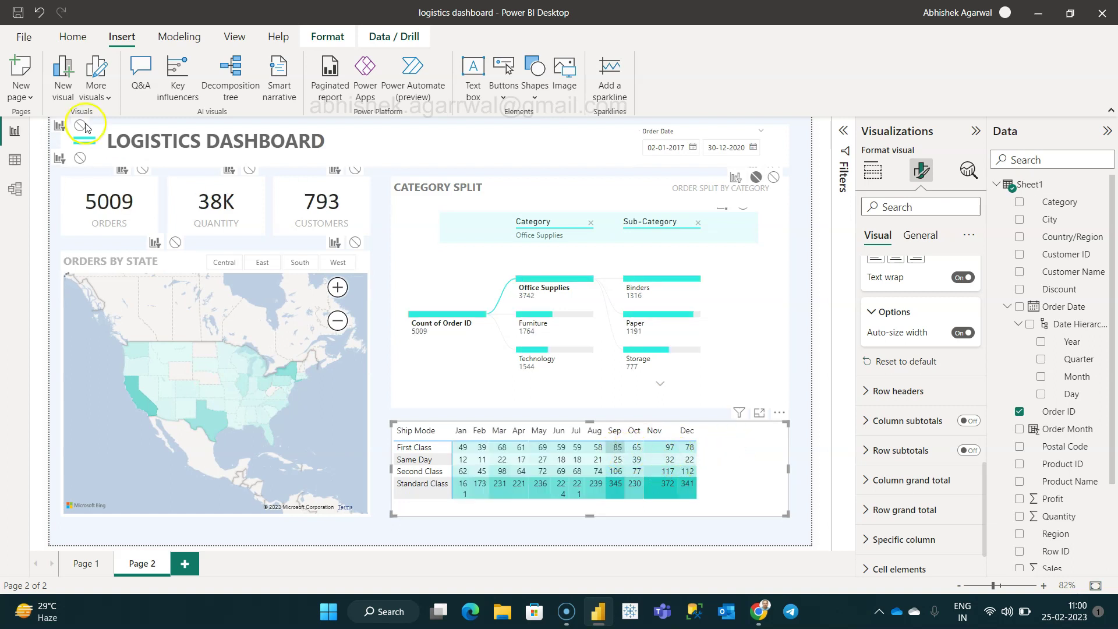
scroll(163, 282, up, 2)
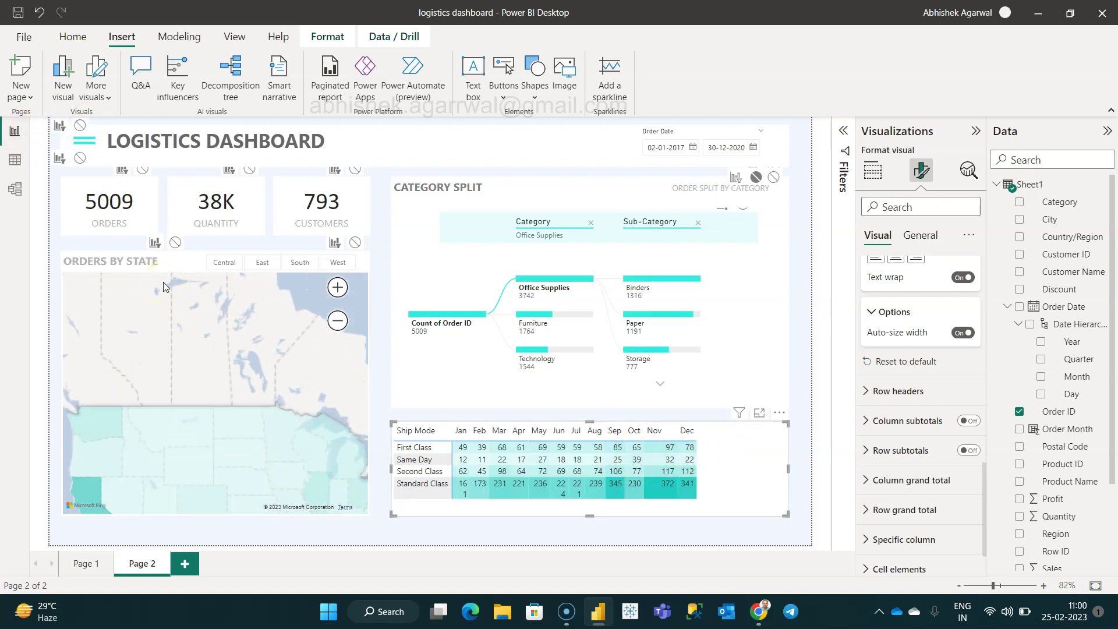
scroll(163, 282, down, 3)
click(15, 134)
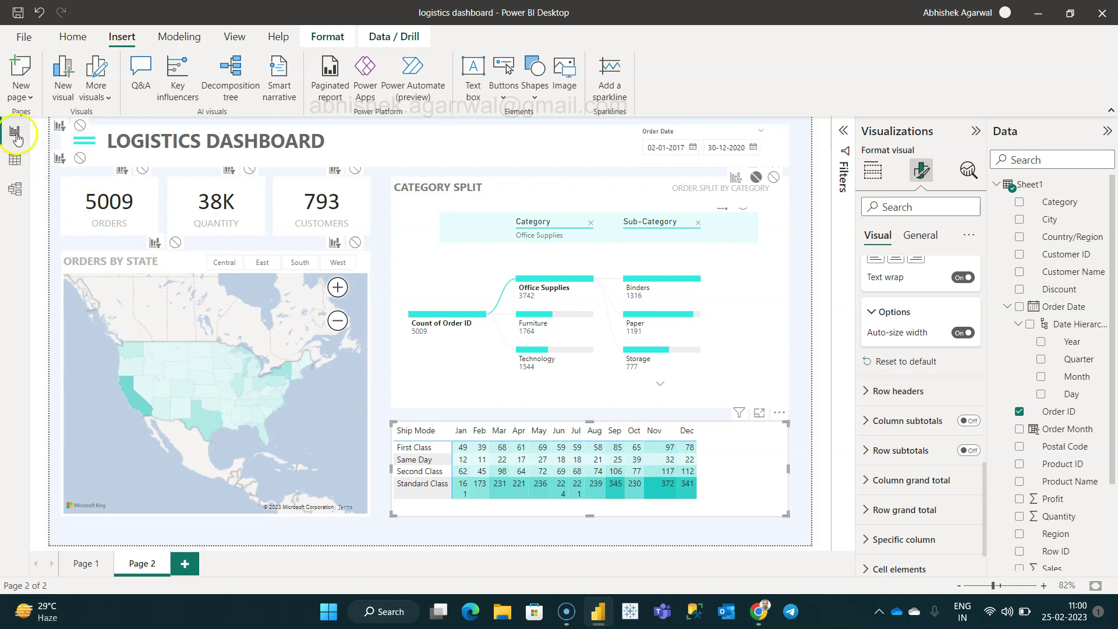
click(1110, 109)
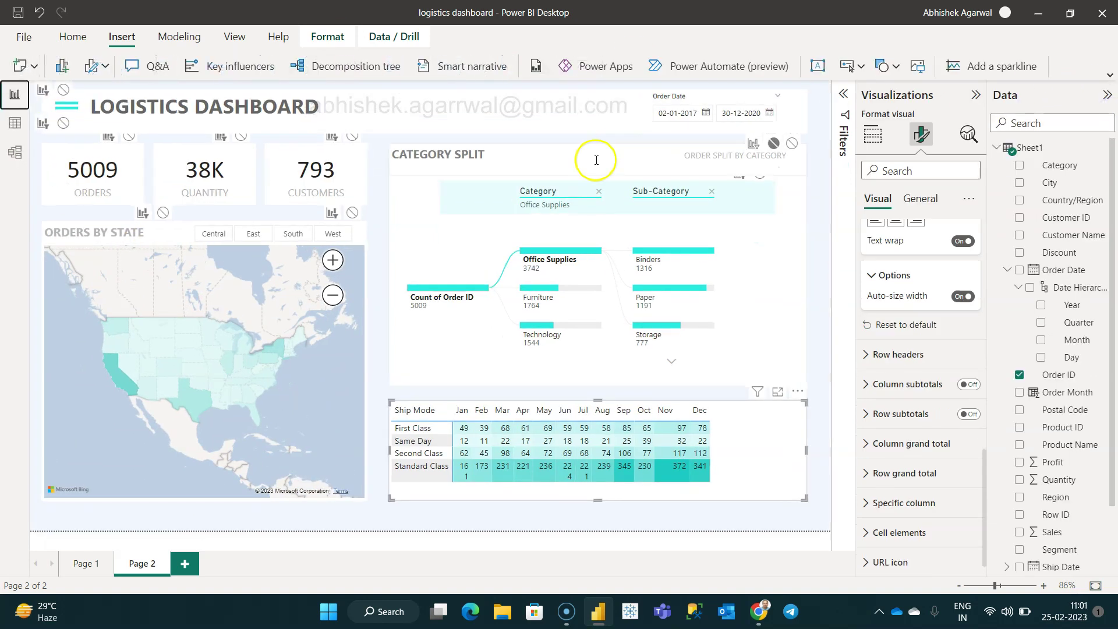